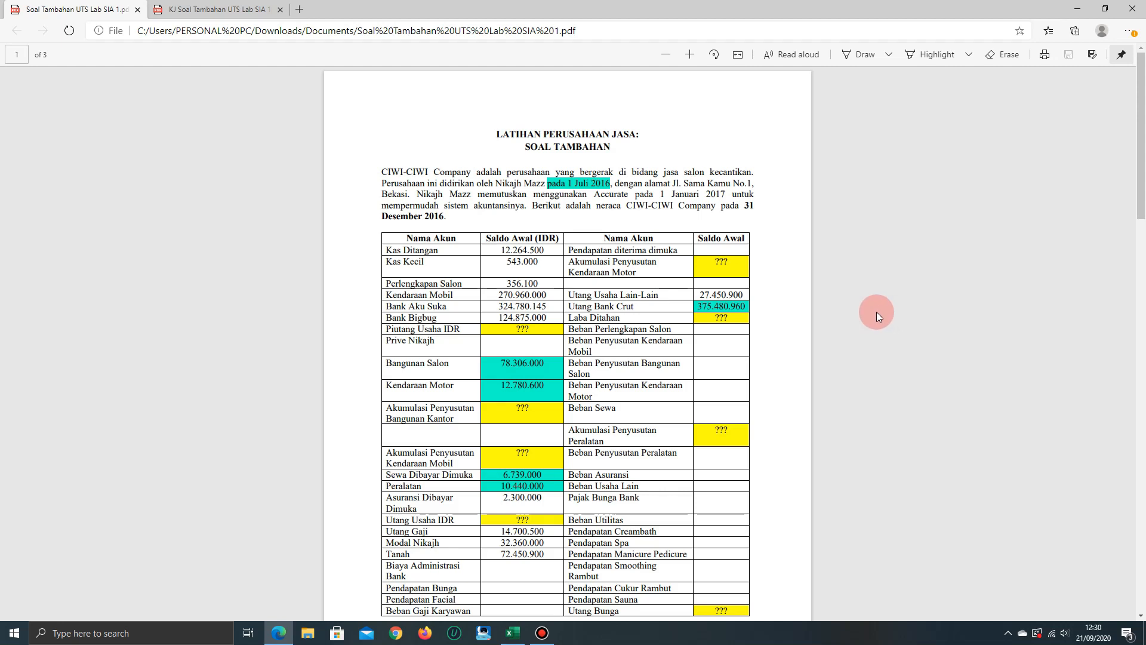
Examine the company description and the opening balance table dated 31 Desember 2016 on page 1 of the exercise PDF
scroll(876, 312, down, 1)
scroll(877, 312, up, 1)
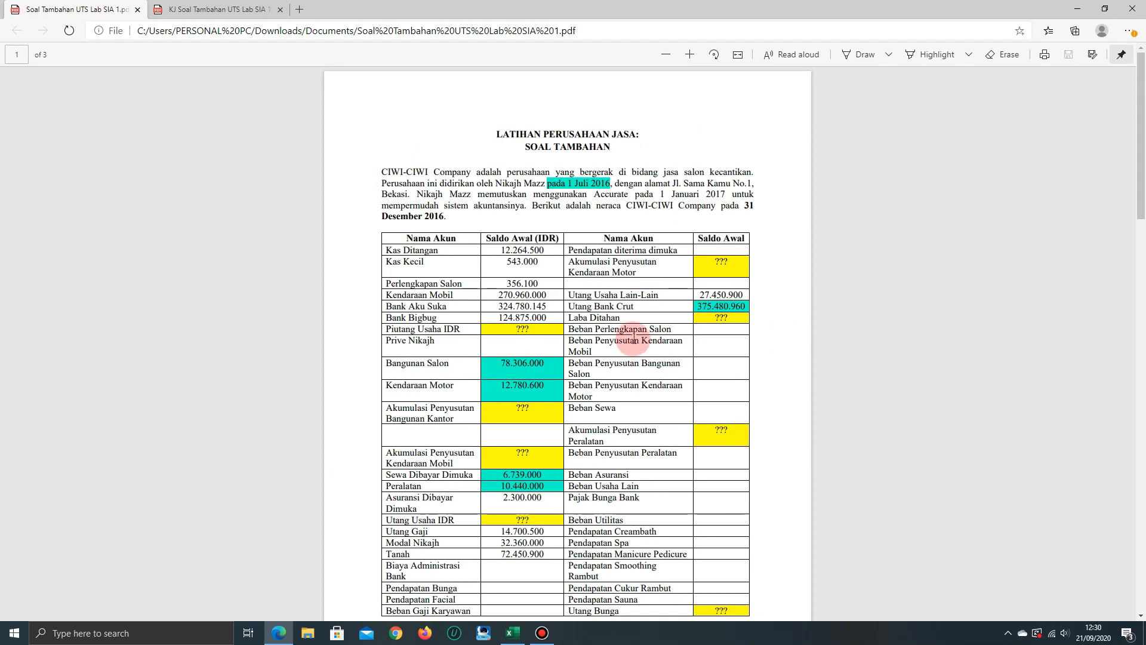
scroll(639, 327, down, 3)
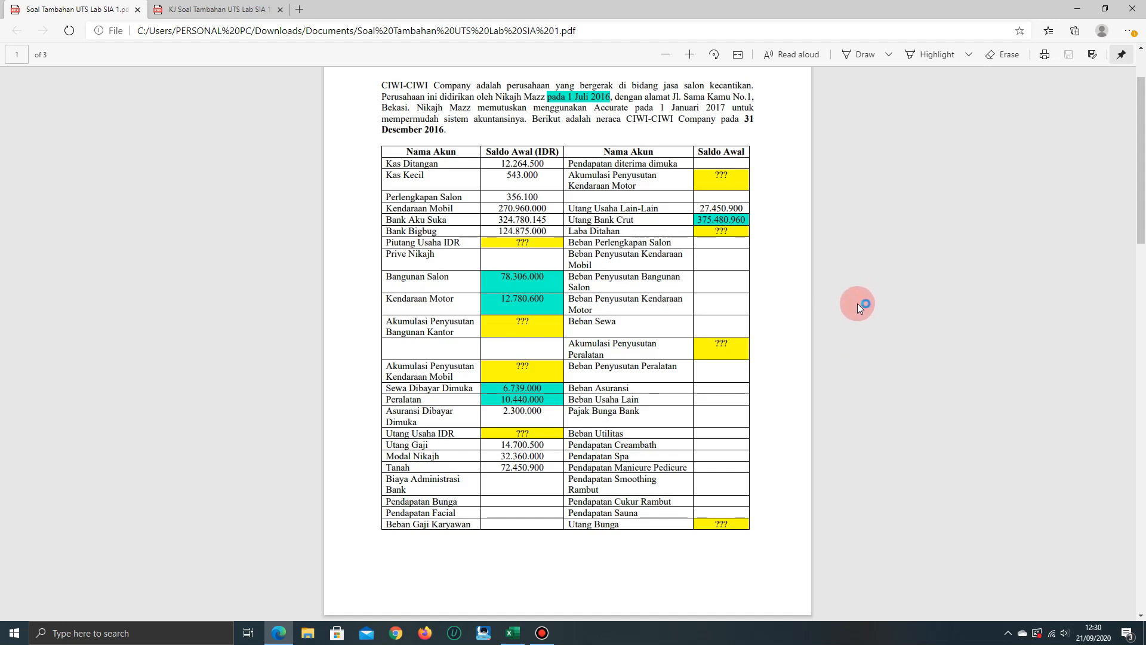
scroll(857, 303, up, 3)
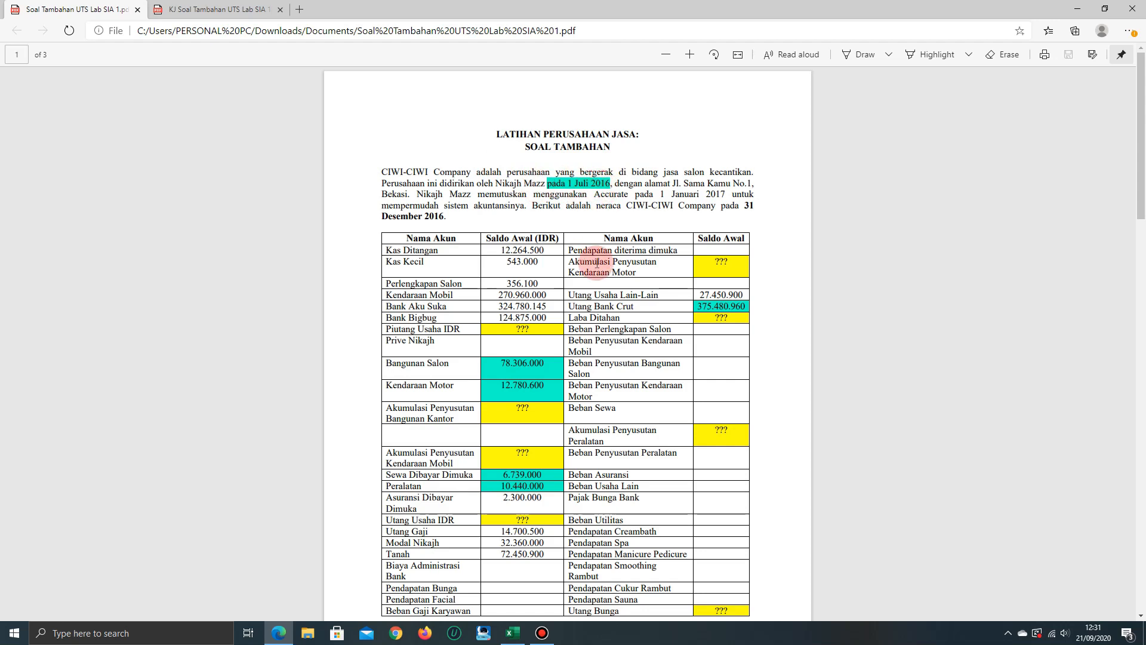
scroll(591, 263, down, 2)
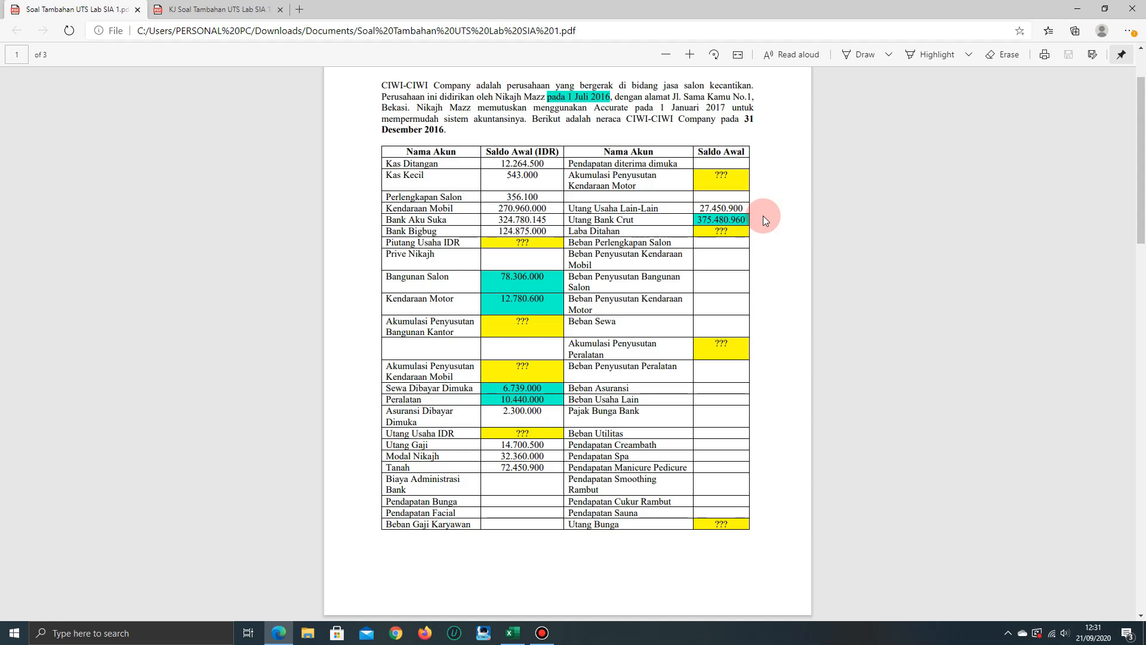
Read the customer and supplier balance tables and the Informasi Tambahan notes on page 2
scroll(818, 327, down, 5)
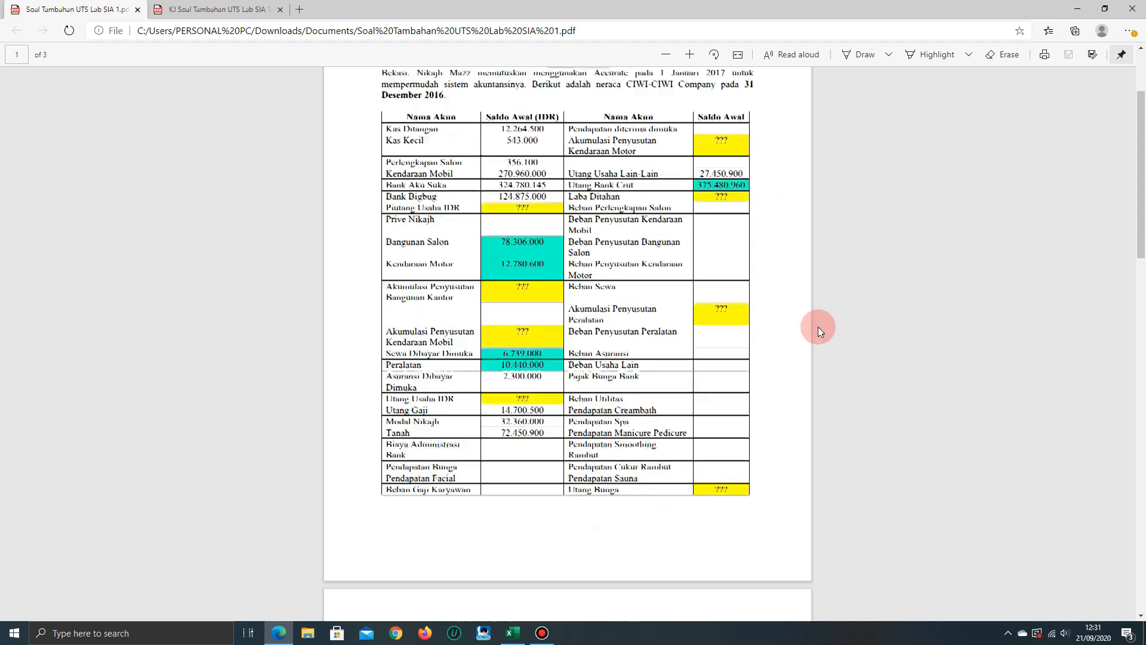
scroll(753, 226, down, 1)
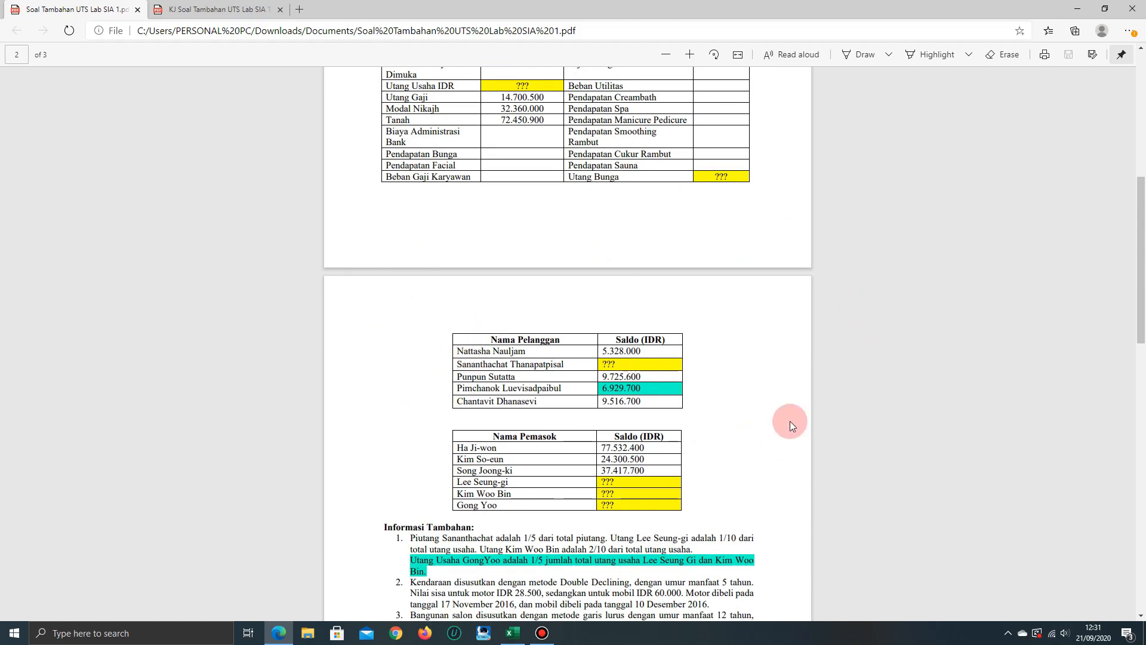
scroll(796, 410, down, 1)
scroll(816, 354, down, 1)
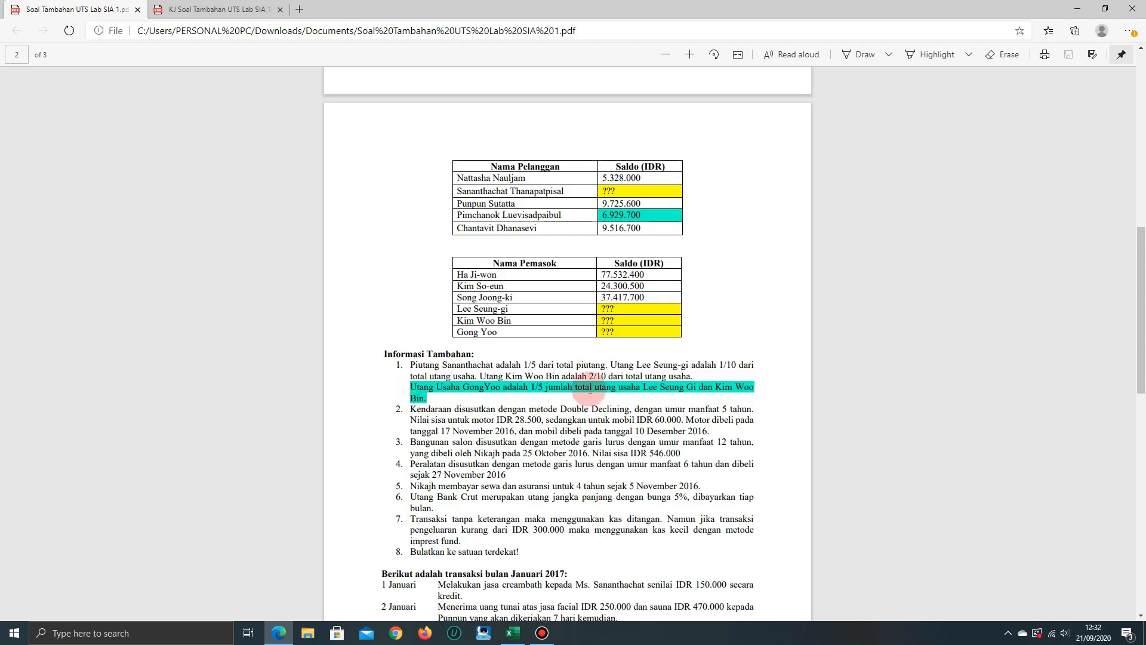
scroll(673, 417, down, 1)
scroll(672, 416, down, 4)
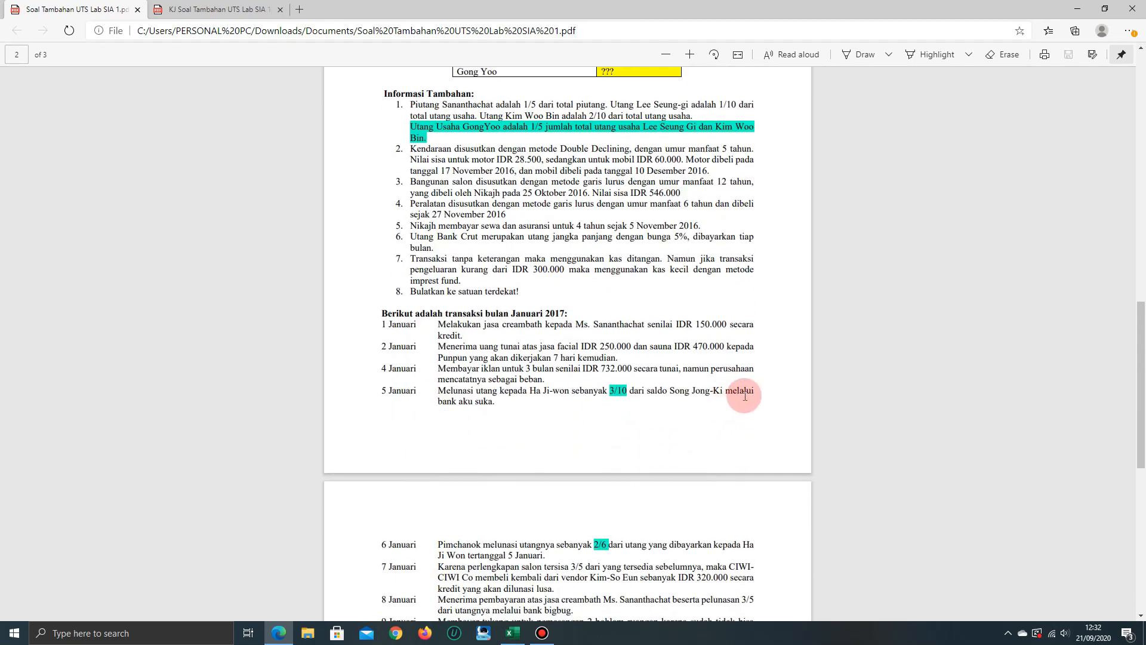
Read through the January 2017 transactions, including the highlighted fractions, and the Adjustment and Instruksi sections
scroll(743, 388, down, 3)
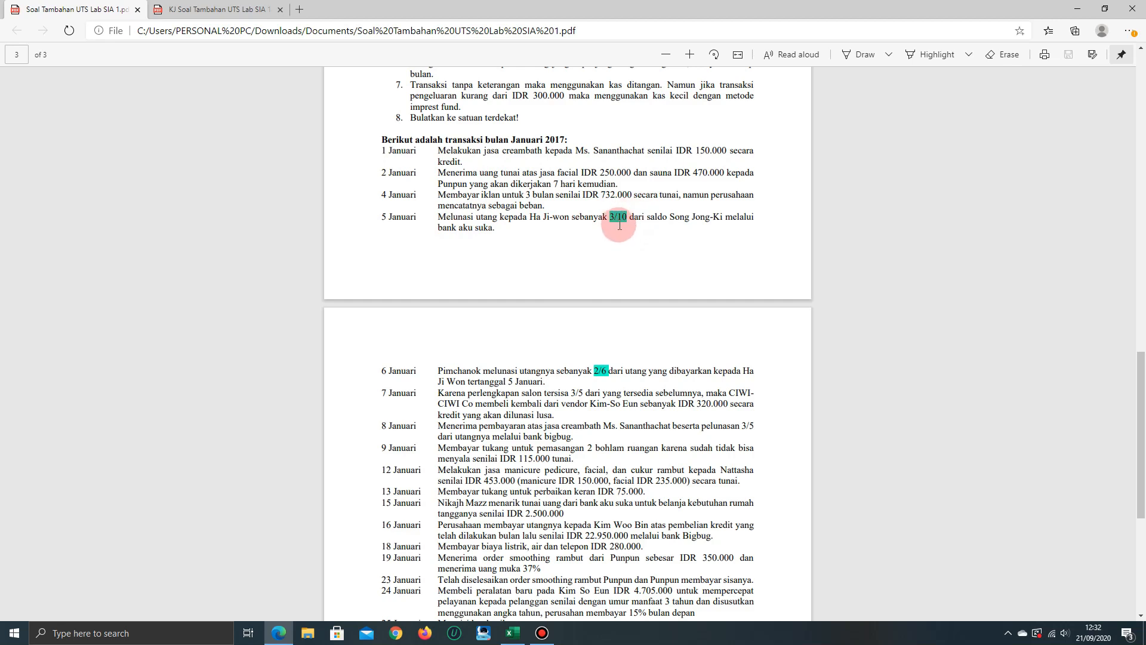
scroll(615, 233, down, 3)
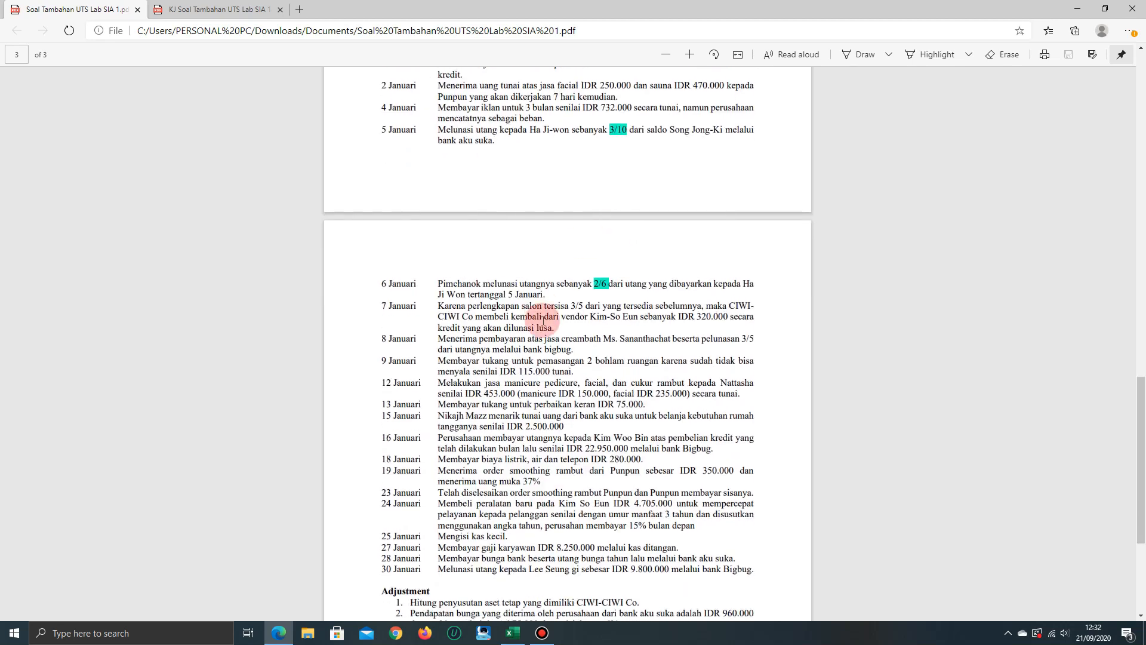
scroll(513, 305, up, 1)
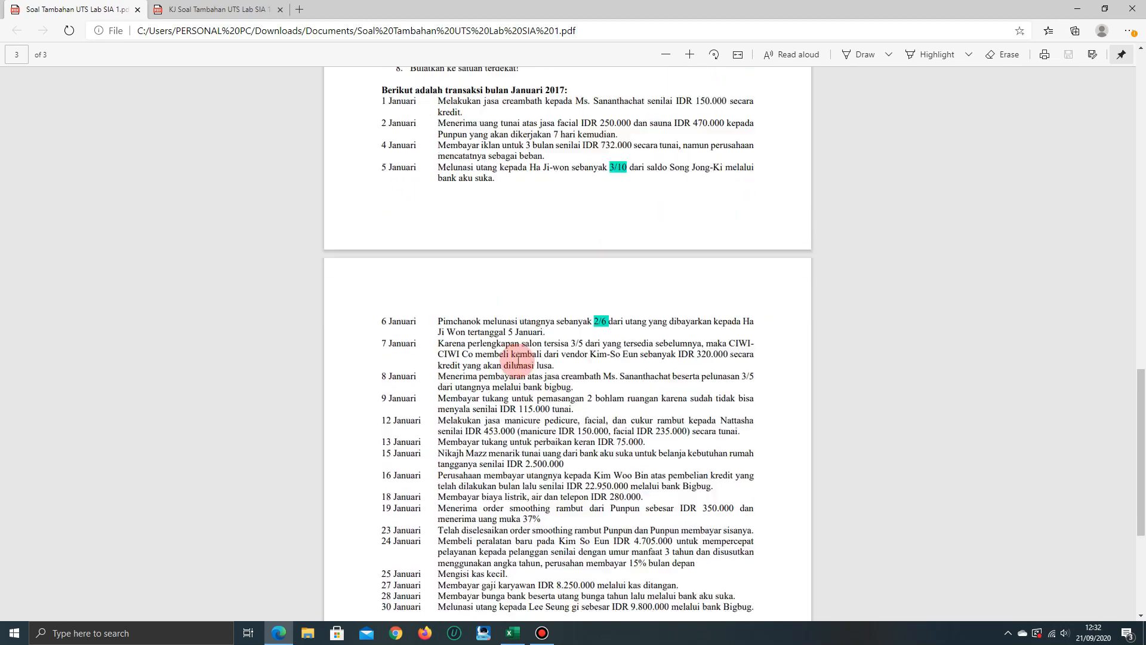
scroll(537, 269, down, 6)
scroll(567, 205, up, 1)
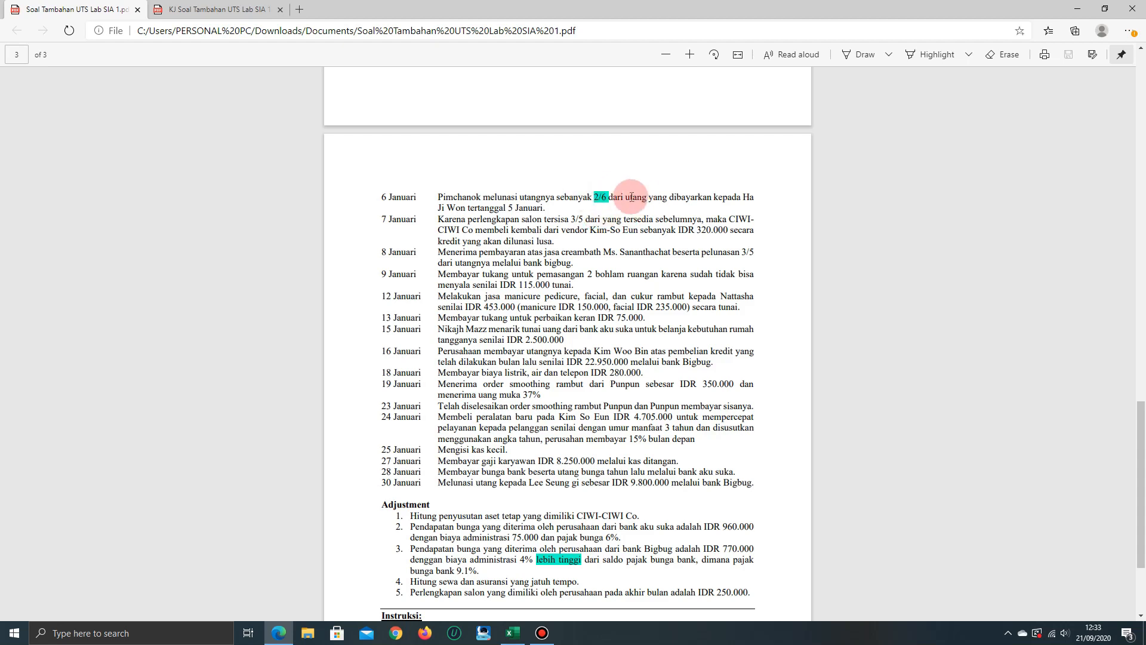
scroll(693, 505, down, 3)
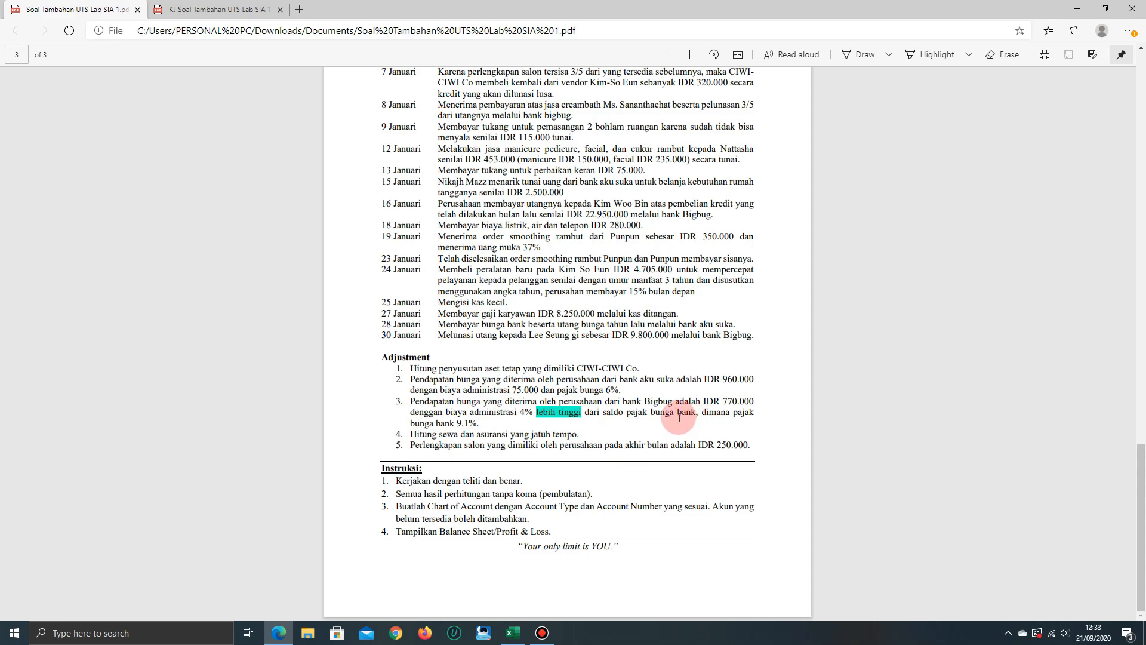
Return to page 1 and review which accounts in the opening balance table still have unknown amounts
scroll(679, 417, up, 5)
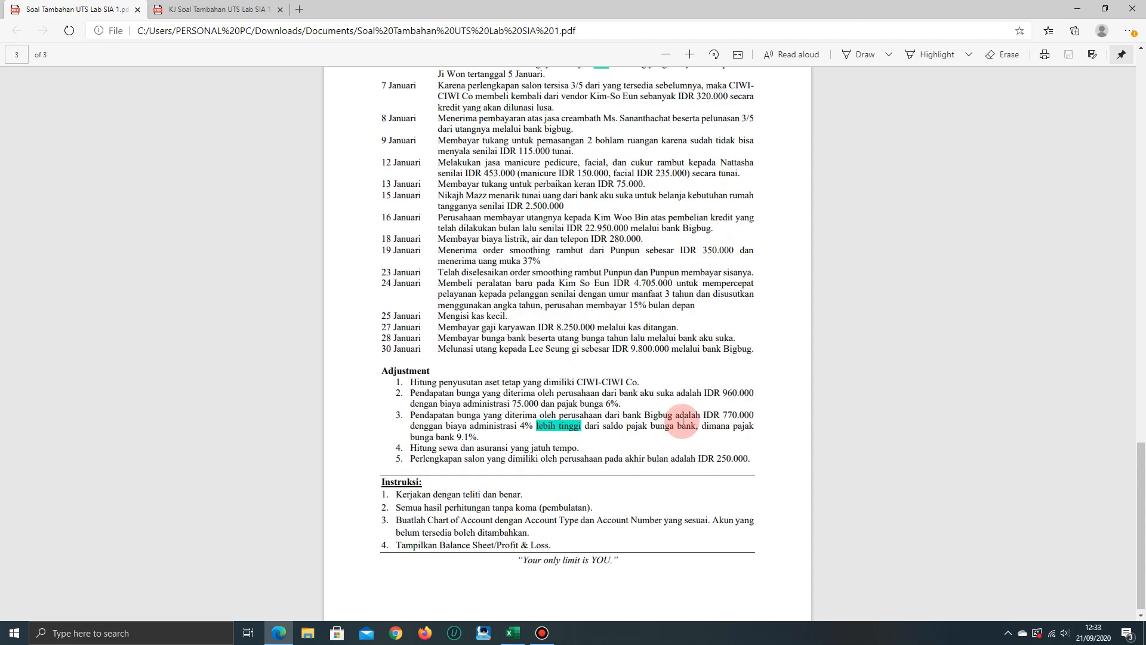
scroll(632, 420, up, 20)
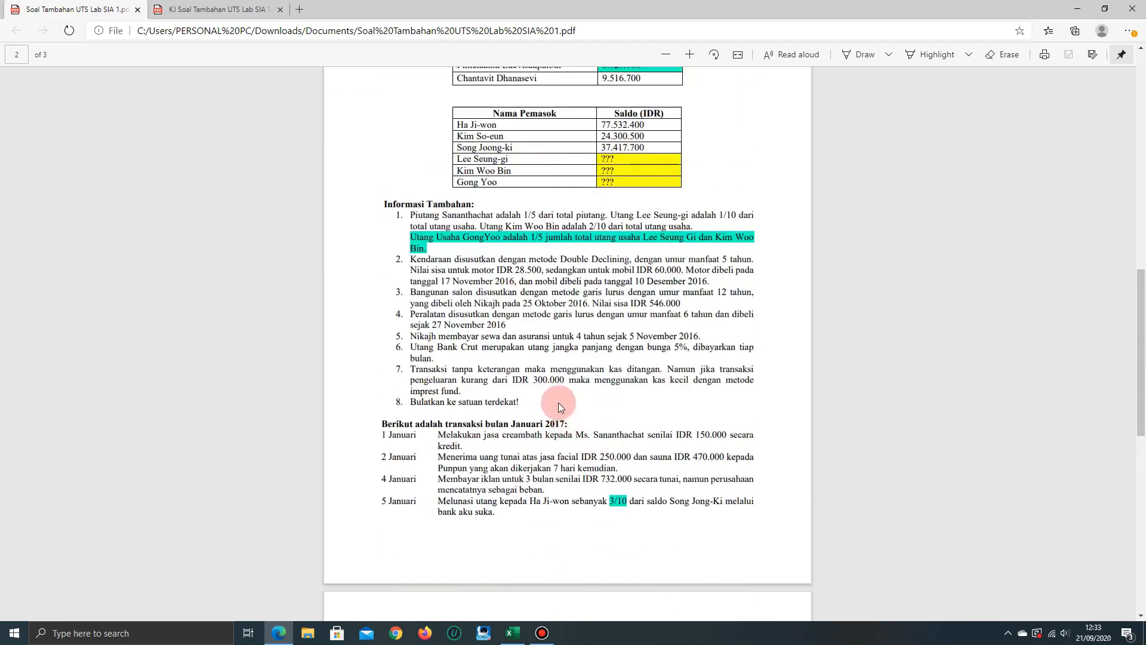
scroll(559, 402, up, 8)
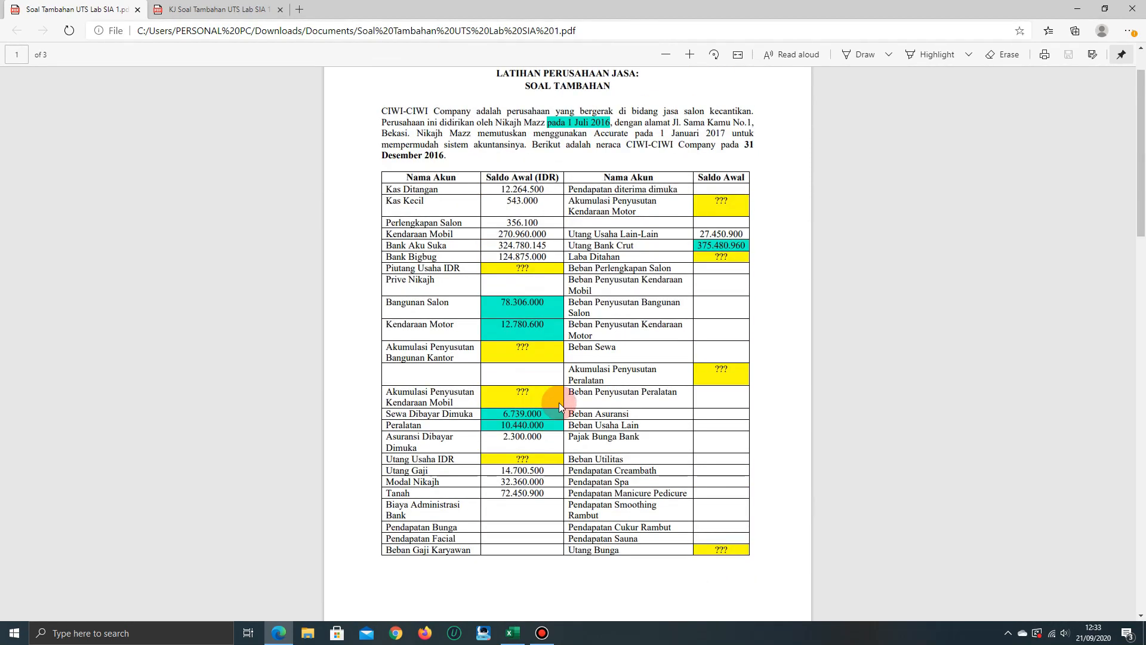
scroll(560, 404, up, 2)
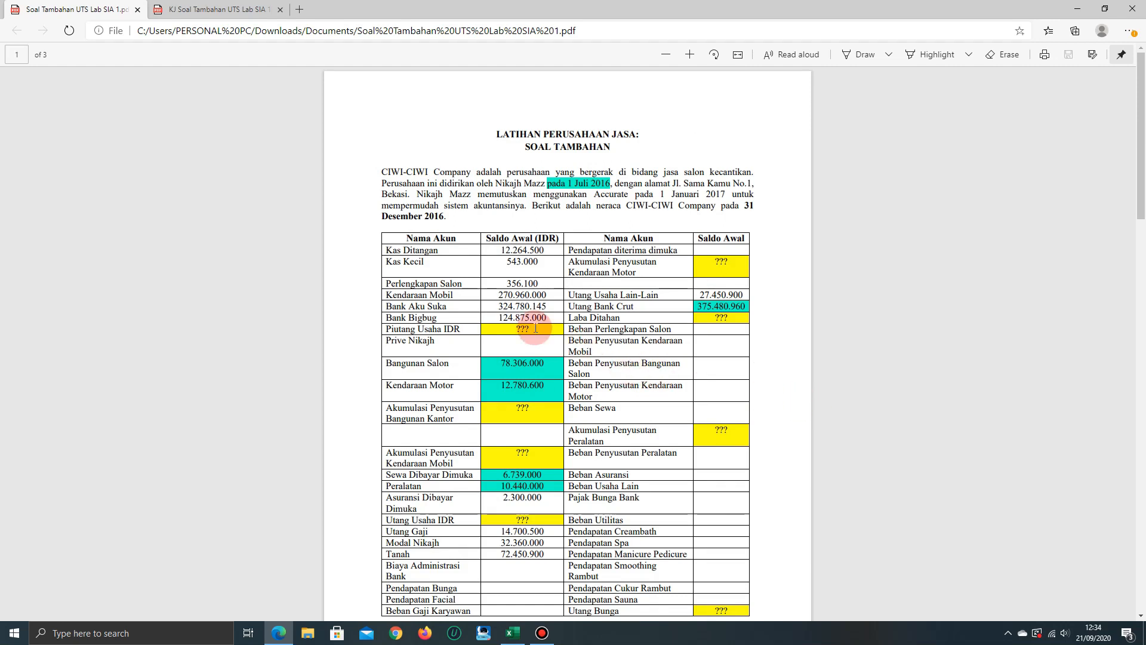
scroll(536, 327, down, 2)
scroll(536, 328, up, 2)
scroll(536, 327, down, 1)
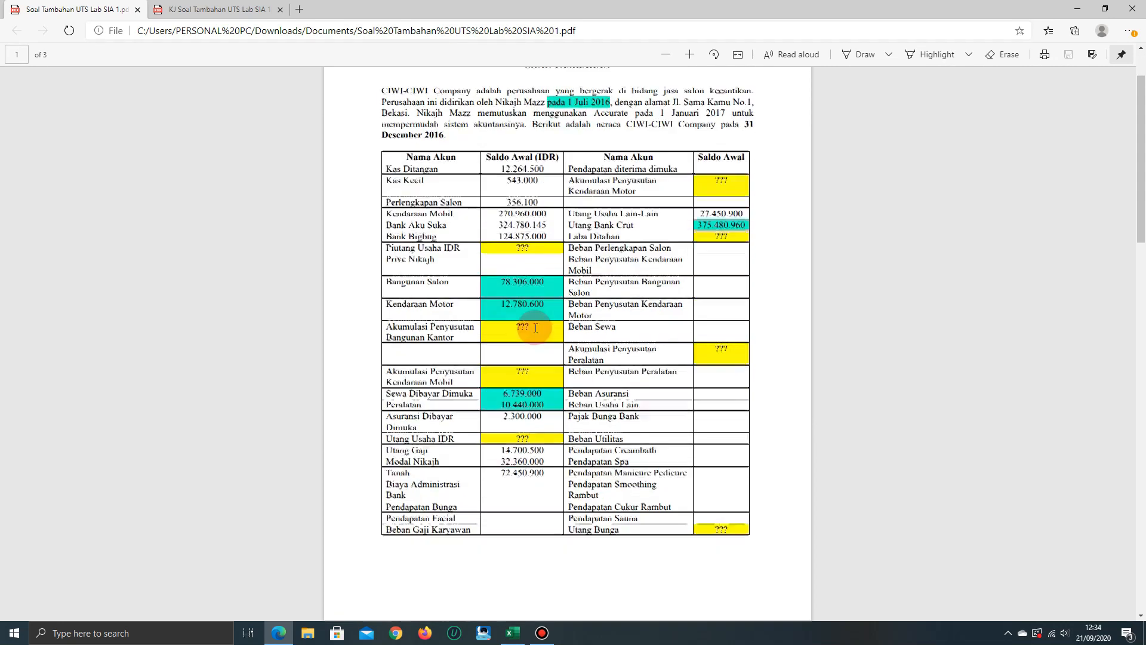
scroll(536, 328, up, 2)
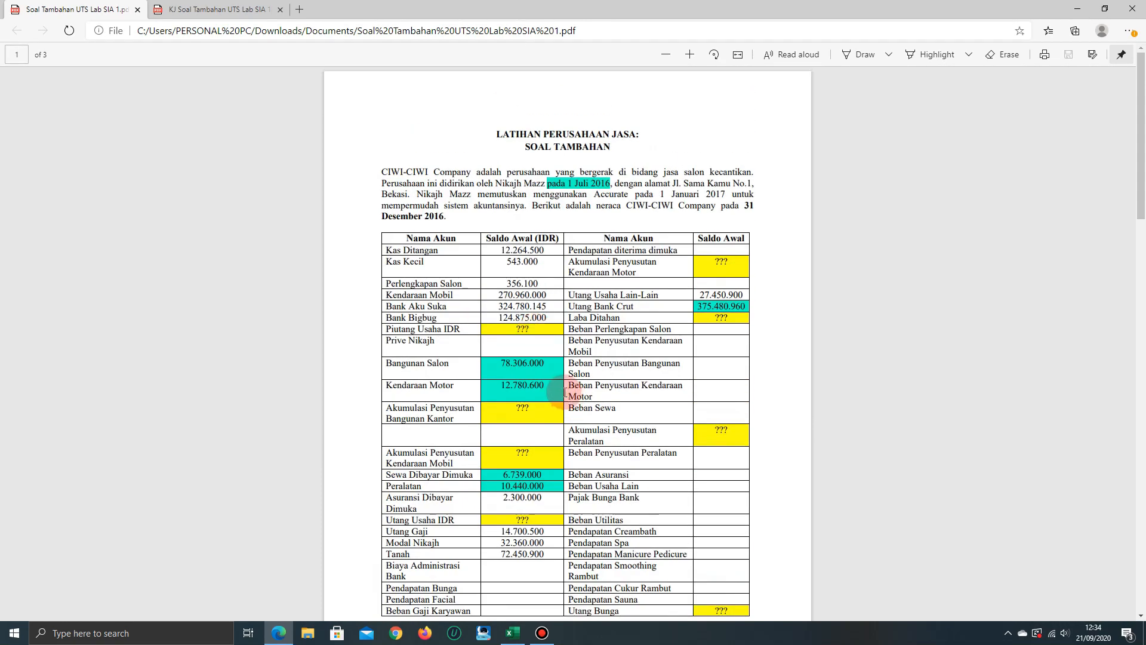
Check the unknown customer and supplier balances on page 2 against the rules given in Informasi Tambahan
scroll(565, 392, down, 3)
scroll(565, 392, down, 10)
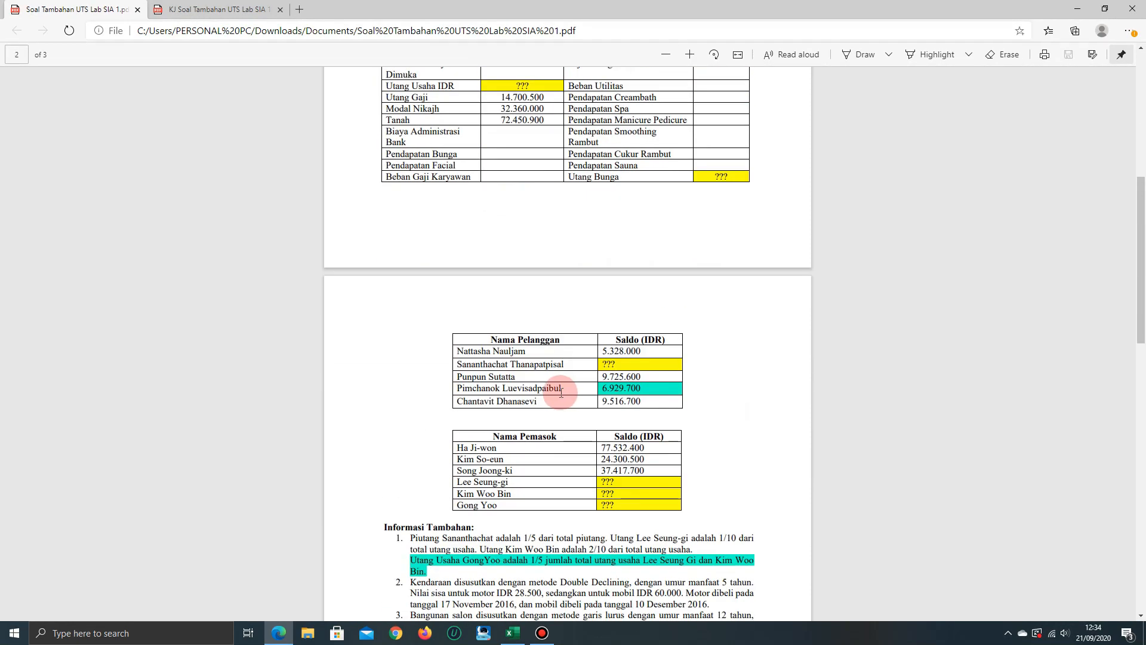
scroll(561, 393, down, 3)
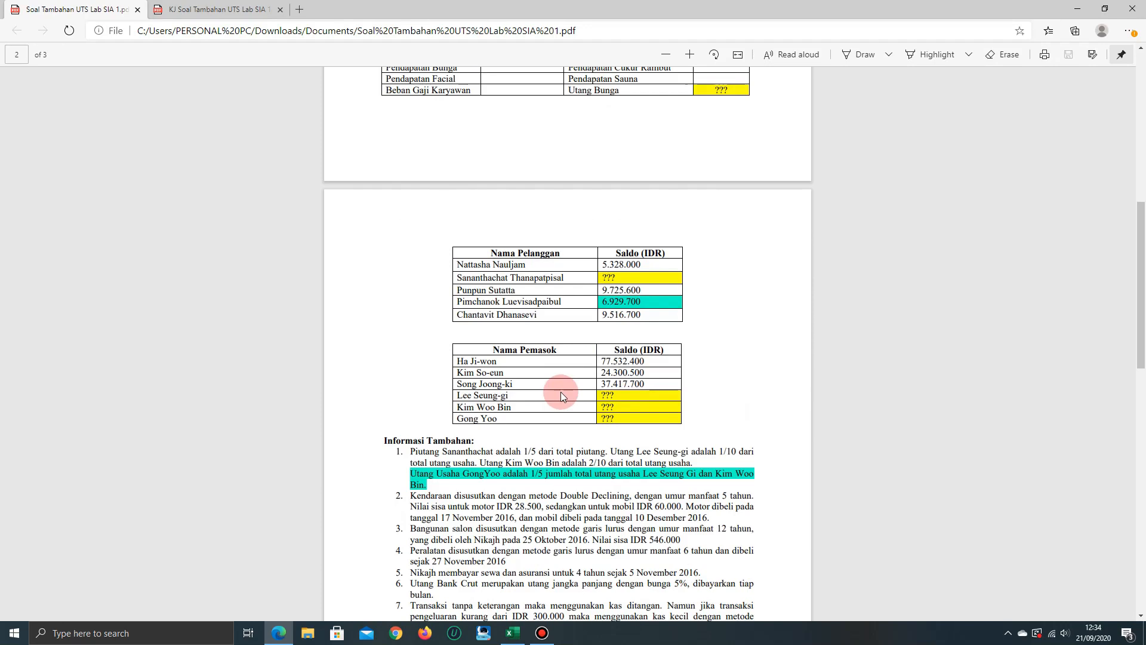
scroll(725, 325, down, 3)
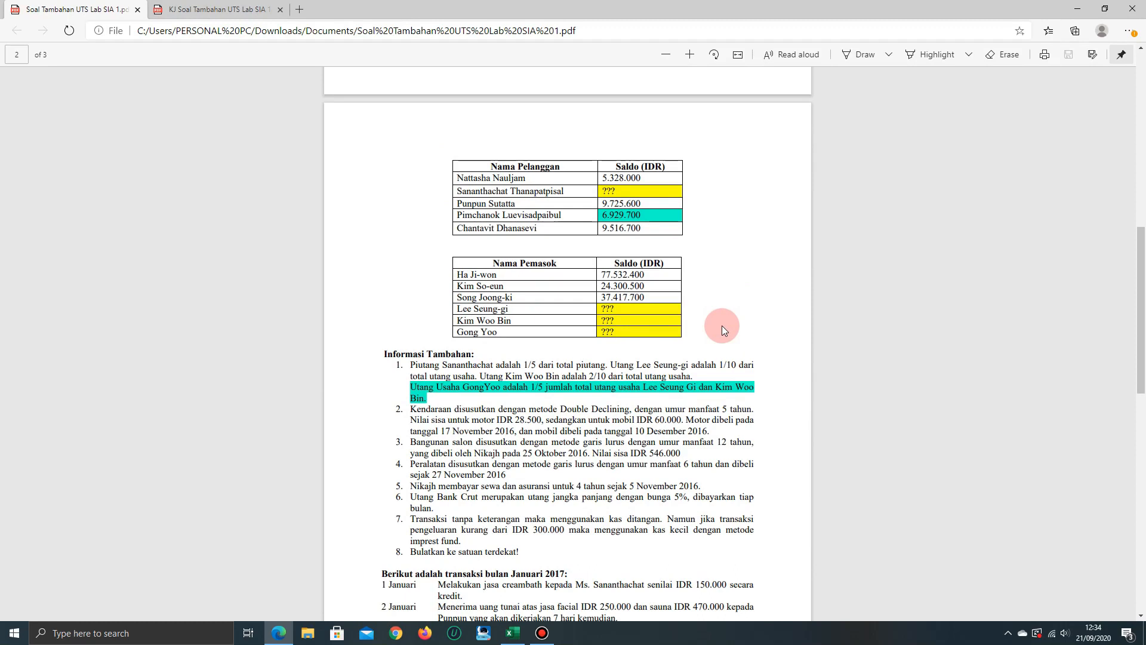
scroll(794, 322, down, 3)
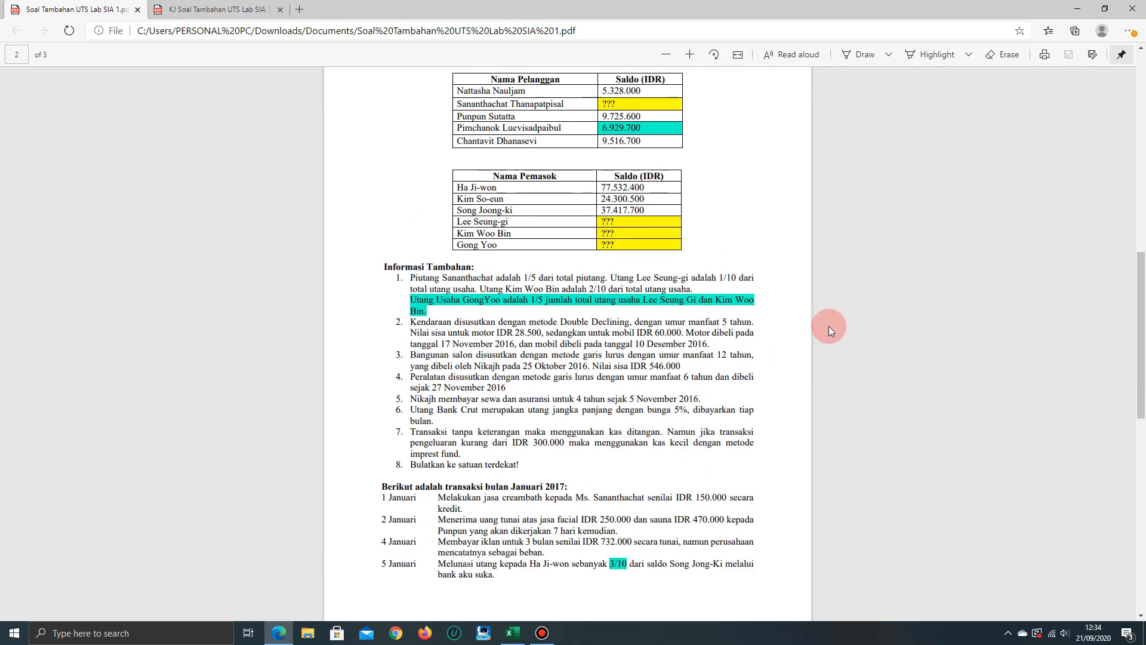
scroll(846, 326, up, 3)
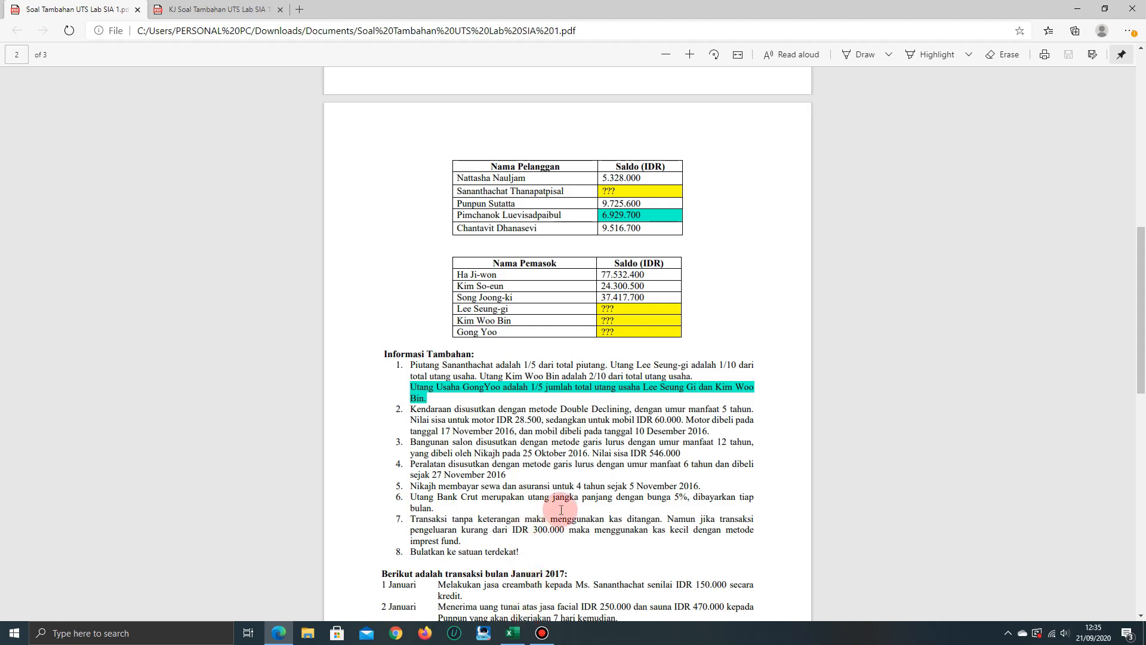
Switch to the Perhitungan workbook in Excel and go through the PIUTANG USAHA section from its heading to the first equation term in B6
click(512, 633)
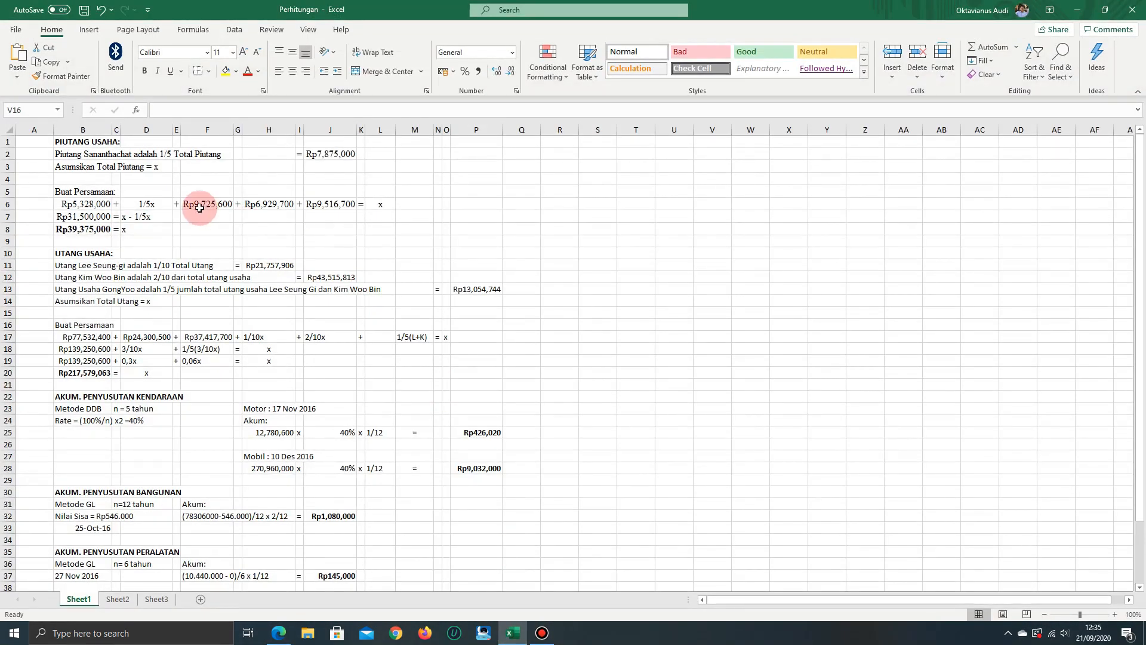
click(72, 141)
key(Down)
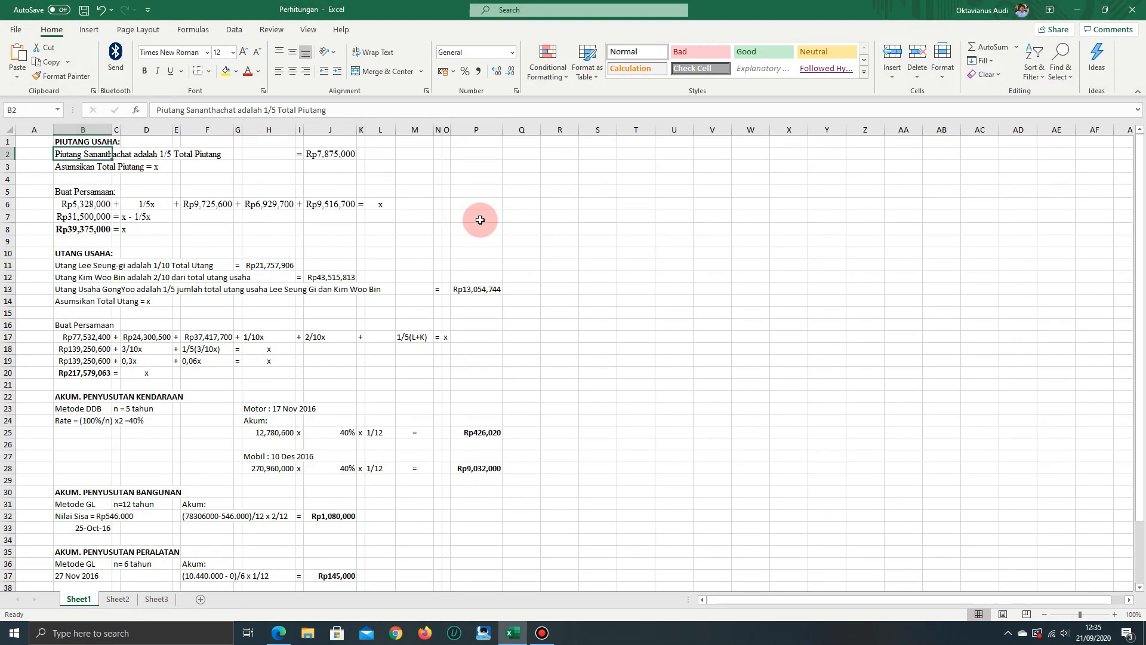
key(Down)
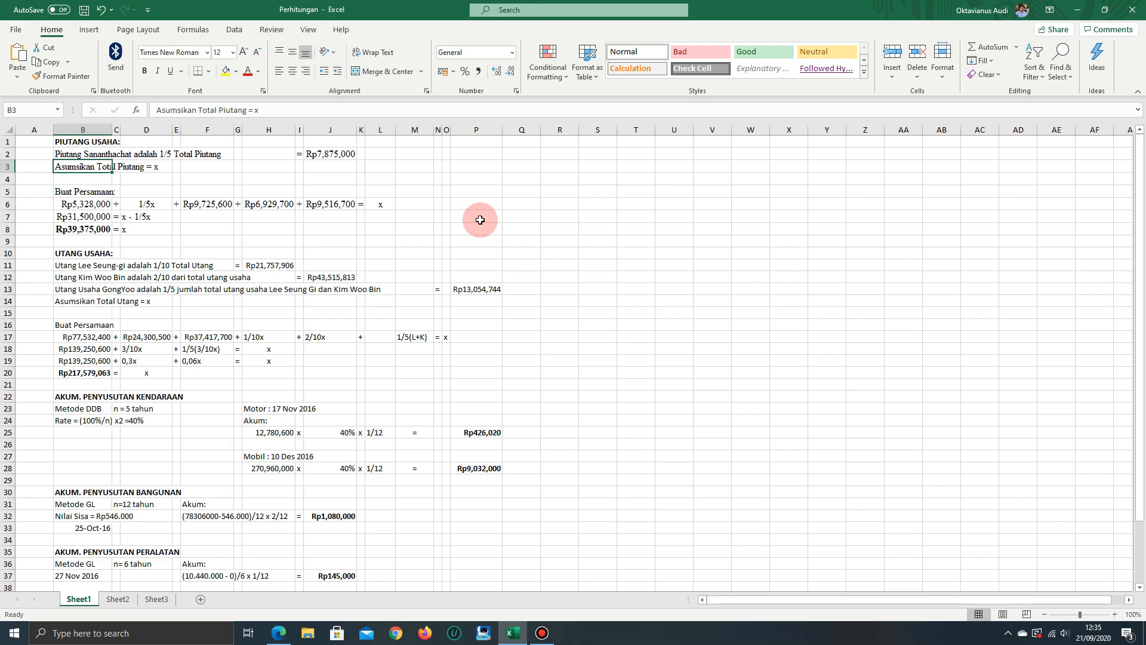
key(Down)
key(Down)
key(Down)
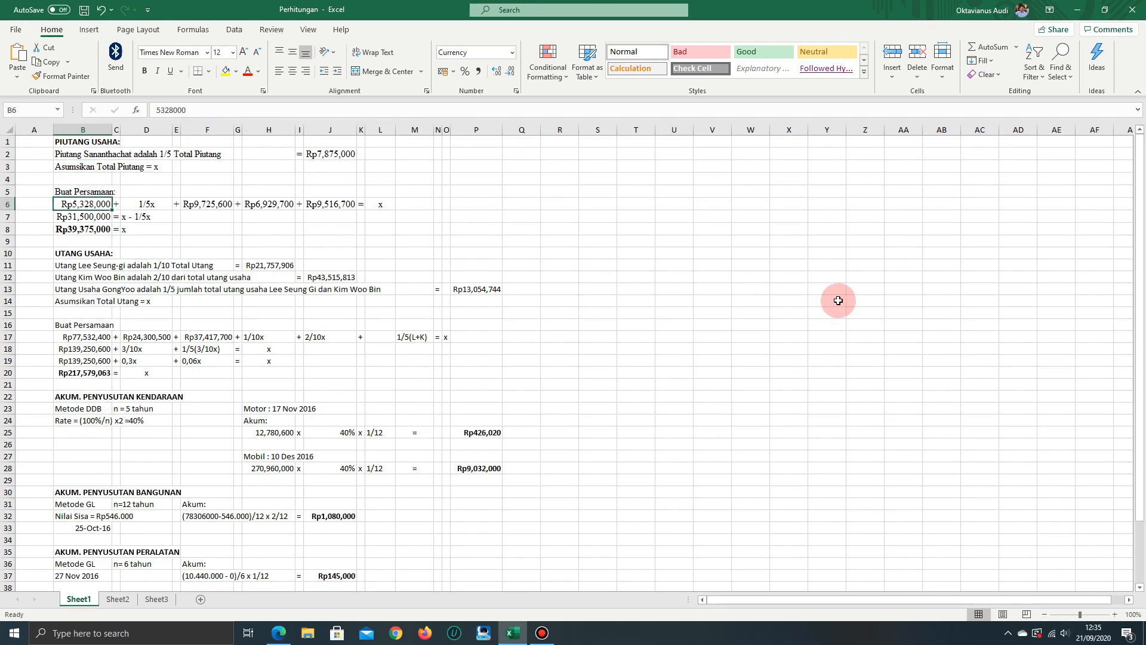
Compare the terms of the receivables equation in B6, D6 and F6 with the customer balances in the exercise PDF
key(alt+Tab)
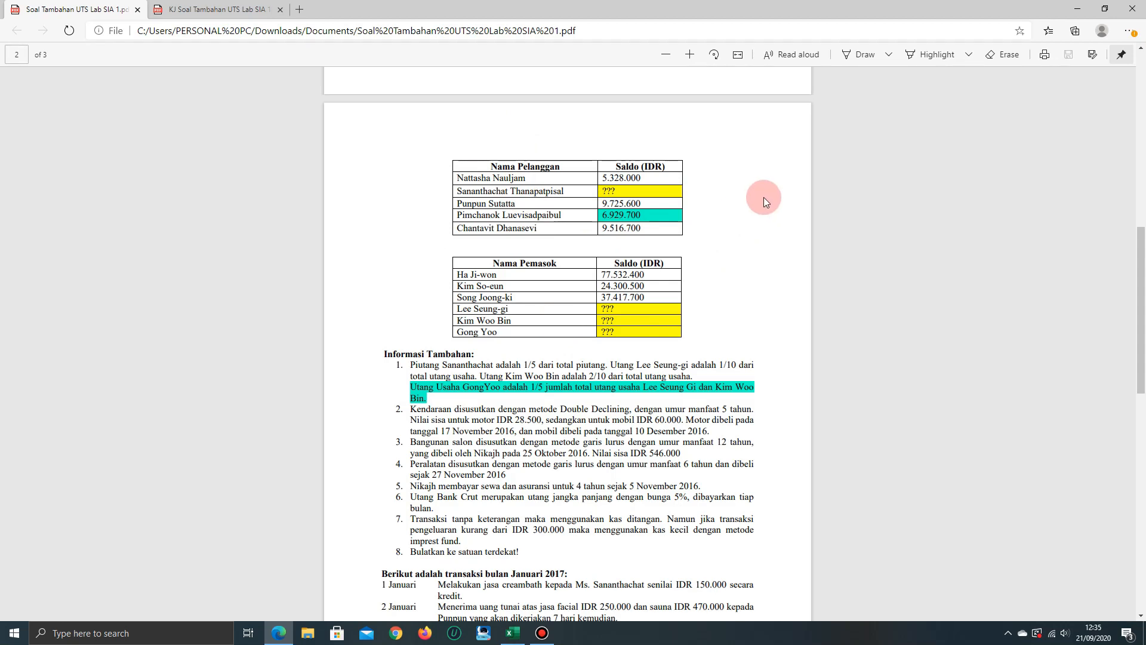
key(alt+Tab)
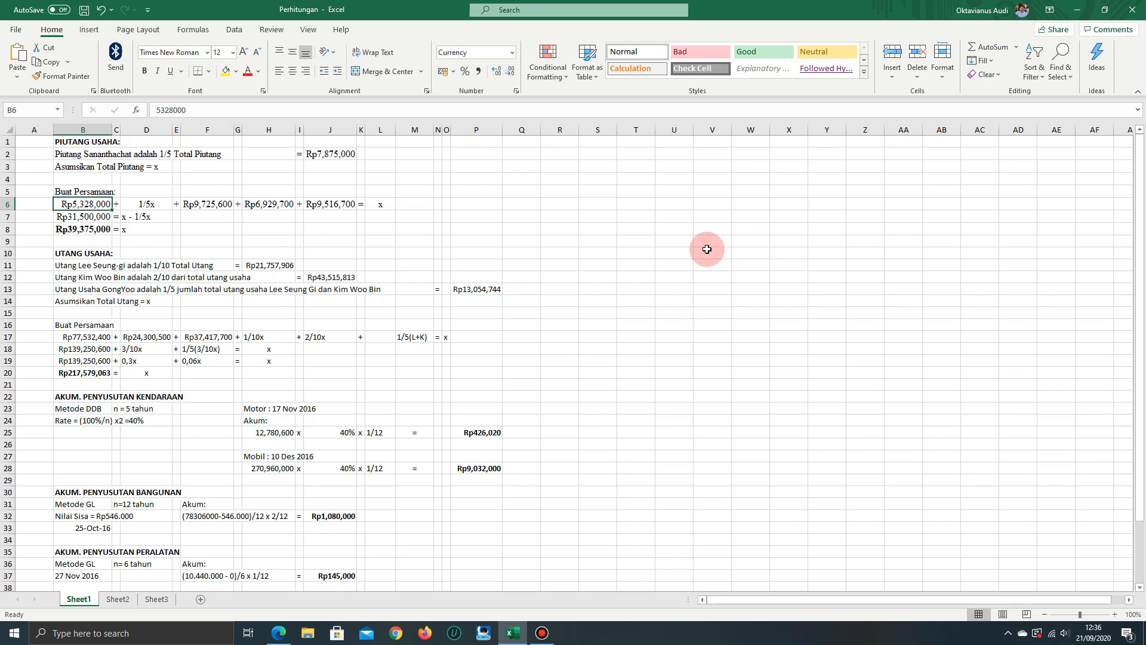
key(alt+Tab)
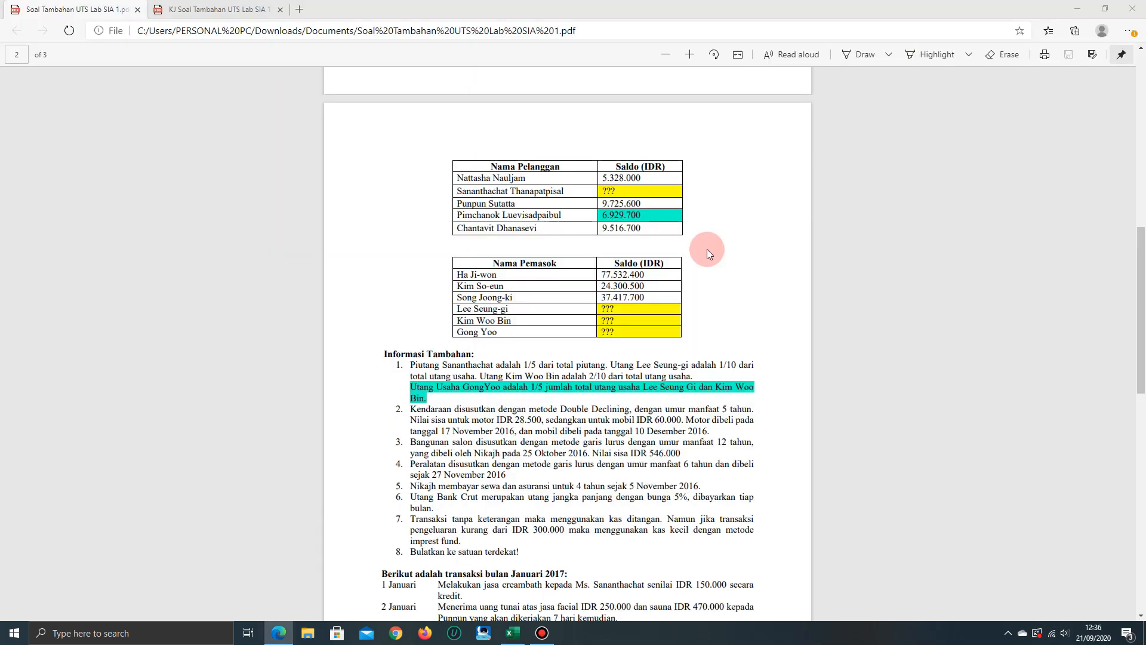
key(alt+Tab)
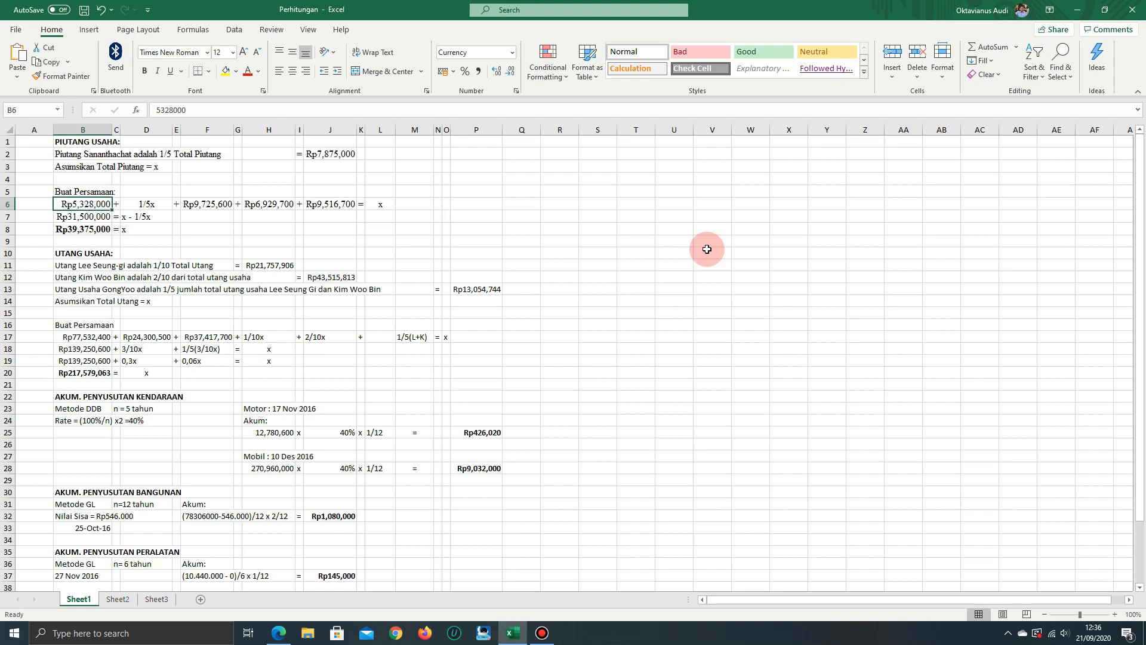
key(Right)
key(Right)
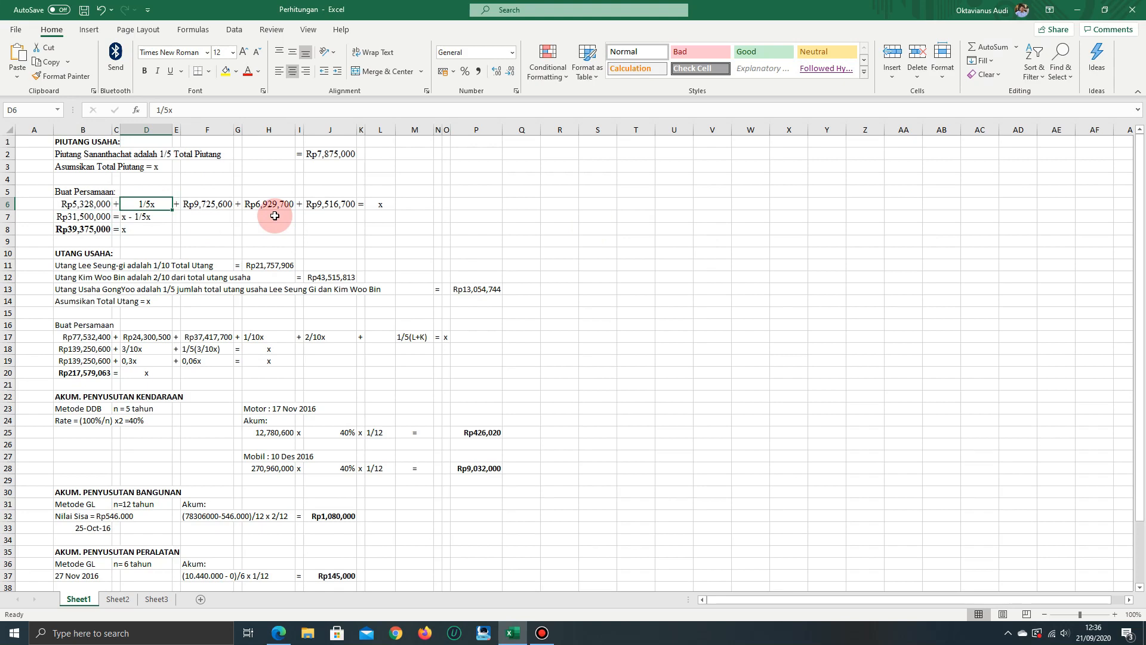
key(Right)
key(Right)
key(alt+Tab)
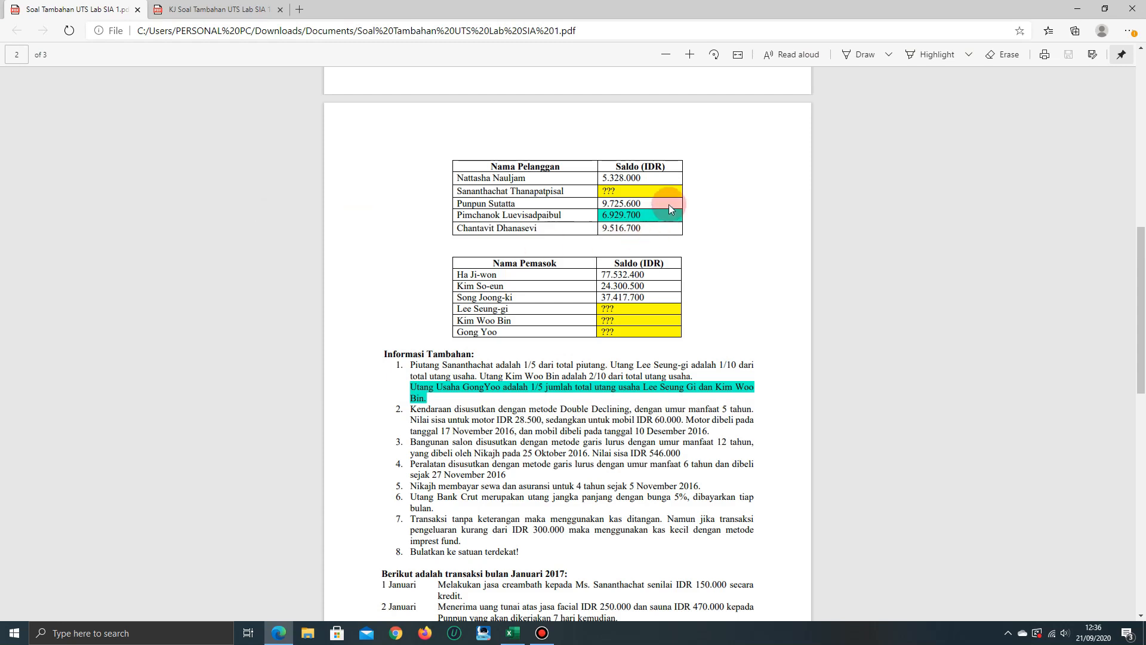
key(alt+Tab)
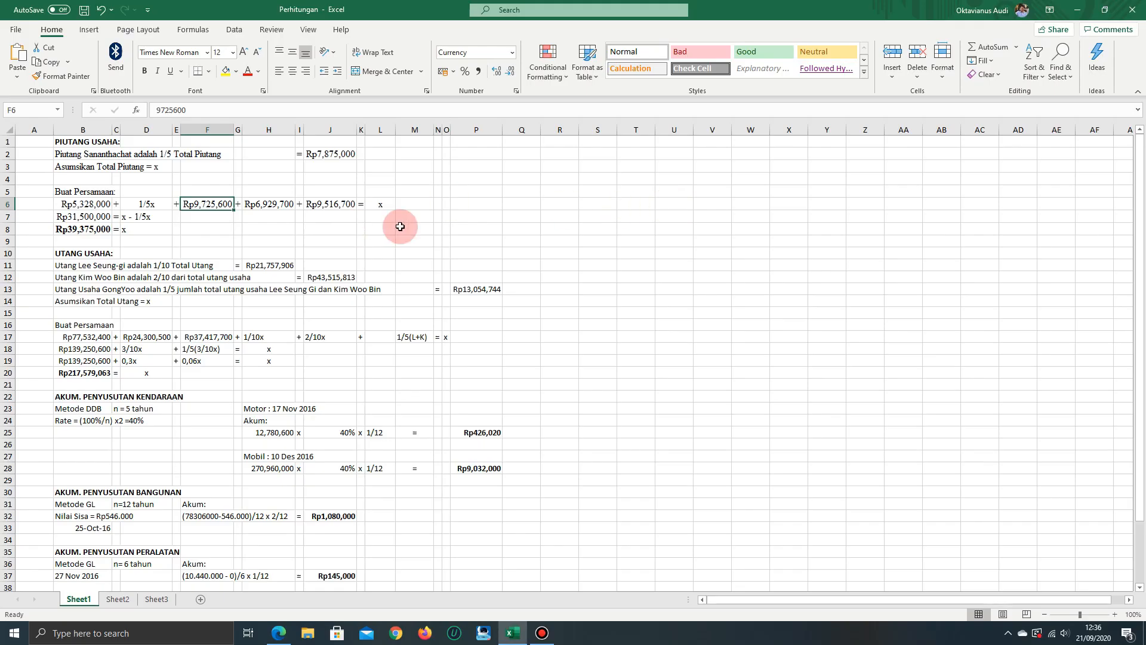
Compare the receivables equation term in H6 with the customer balances in the exercise PDF and follow the equation through J6 to L6
key(Right)
key(Right)
key(alt+Tab)
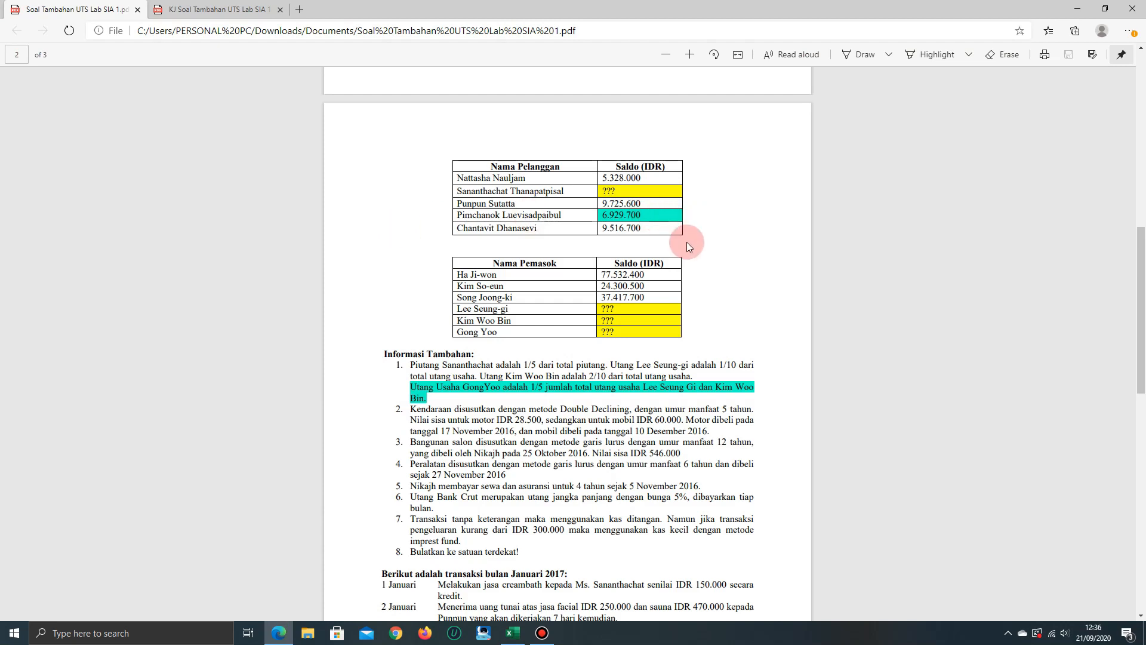
key(alt+Tab)
key(Right)
key(Right)
key(Right)
key(Right)
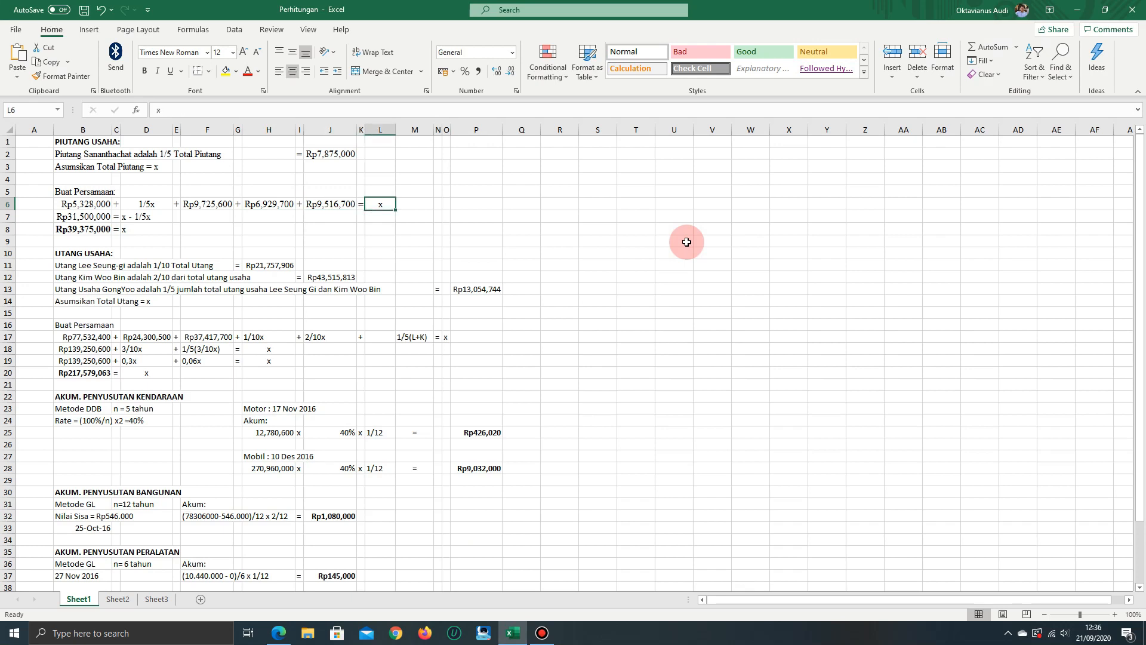
Trace the sum in B7 back to the known customer balances in F6, H6 and J6
key(Left)
key(Left)
key(Left)
key(Left)
key(Left)
key(Left)
key(Left)
key(Left)
key(Left)
key(Left)
key(Left)
key(Down)
key(Right)
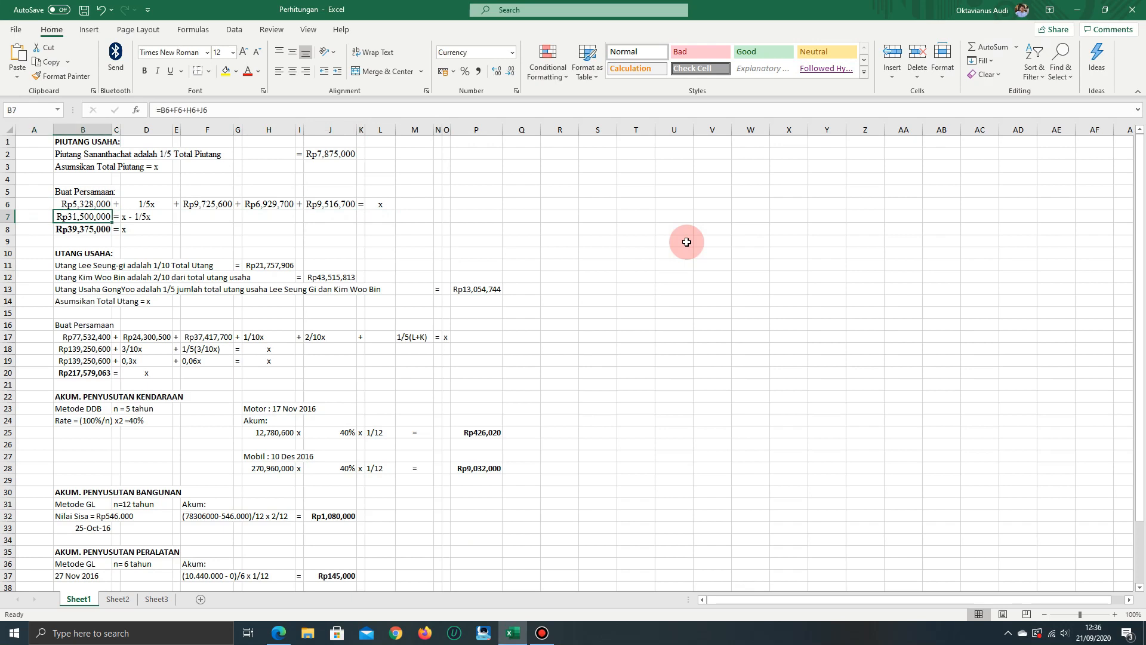
key(Up)
key(Right)
key(Right)
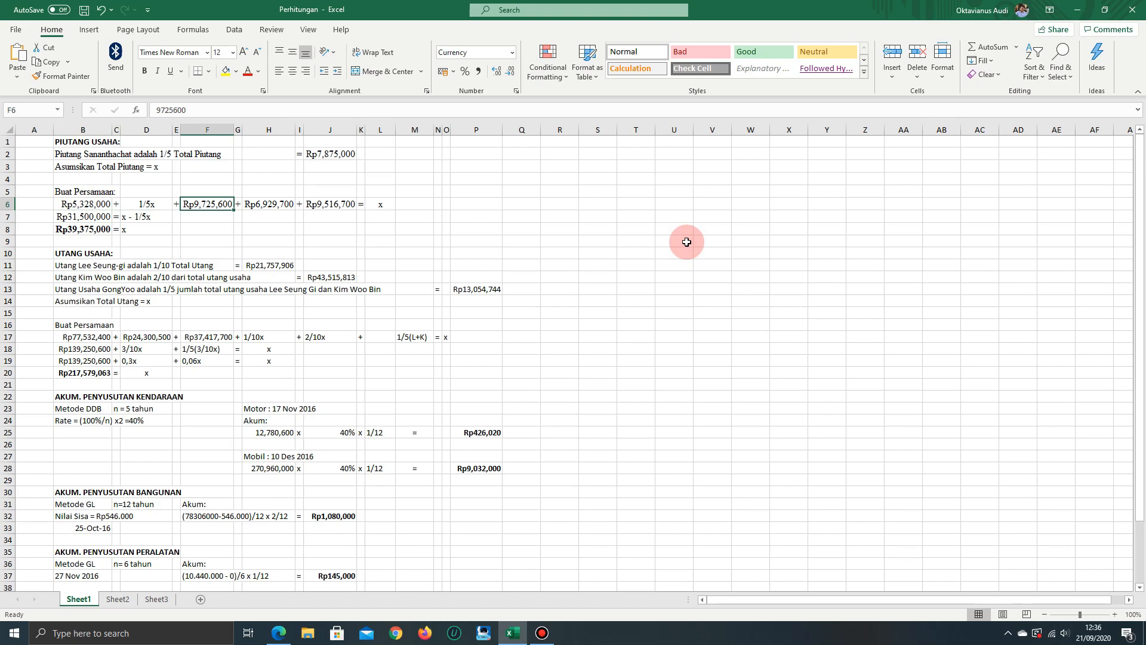
key(Right)
key(Right)
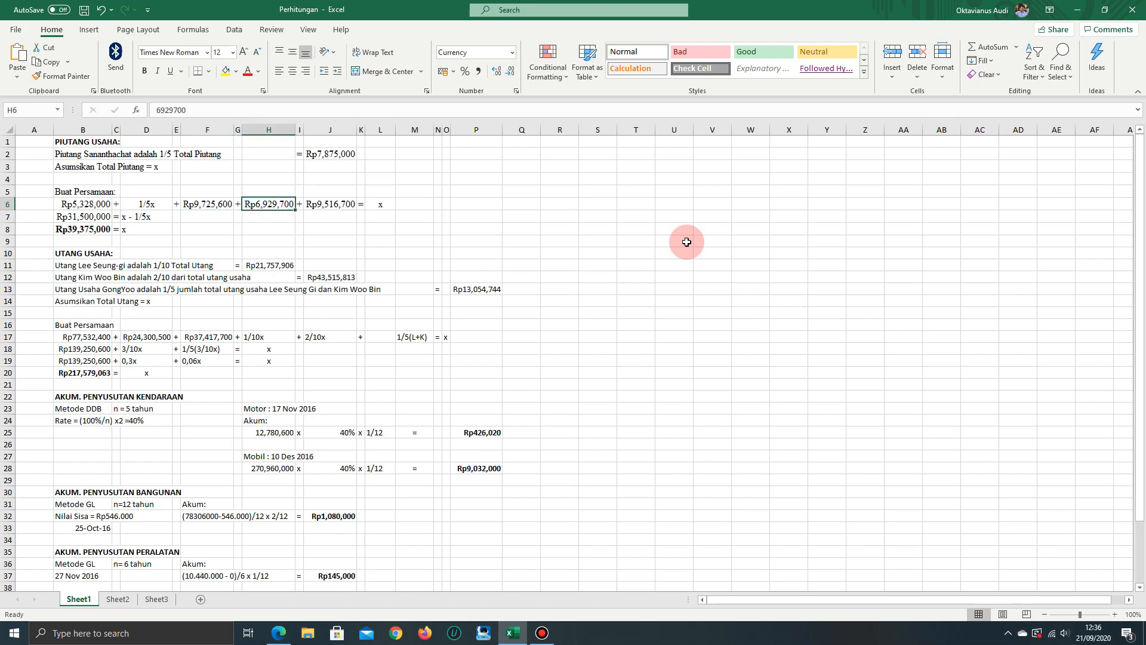
key(Right)
key(Right)
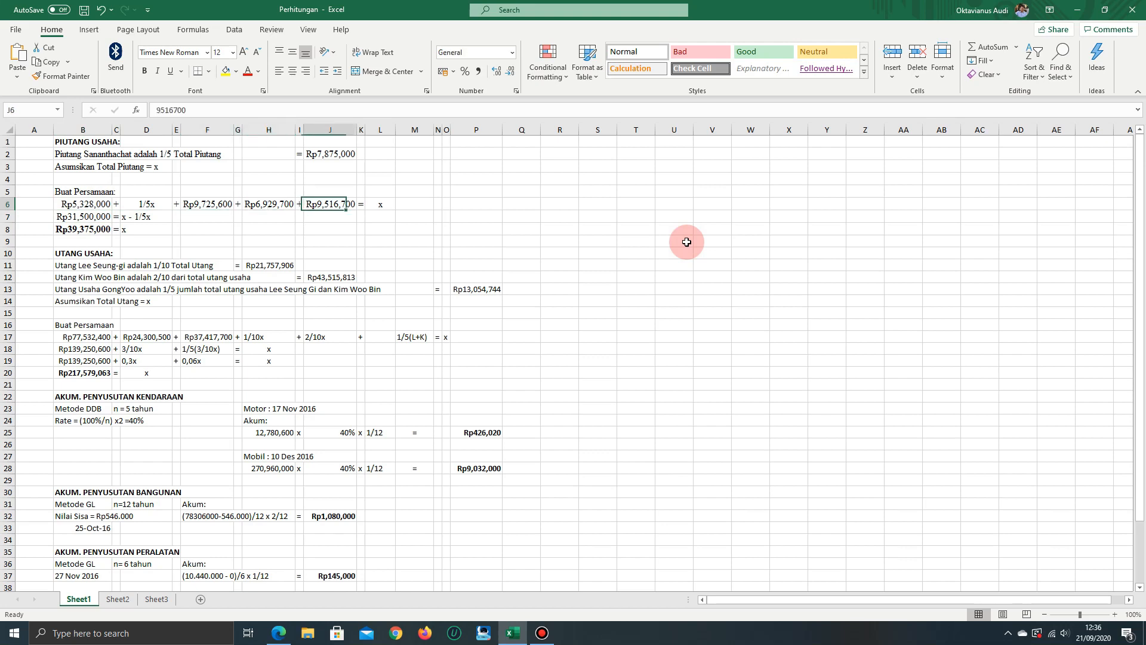
Examine both sides of the simplified receivables equation in B7 and D7
key(Down)
key(Left)
key(Left)
key(Left)
key(Left)
key(Left)
key(Left)
key(Left)
key(Left)
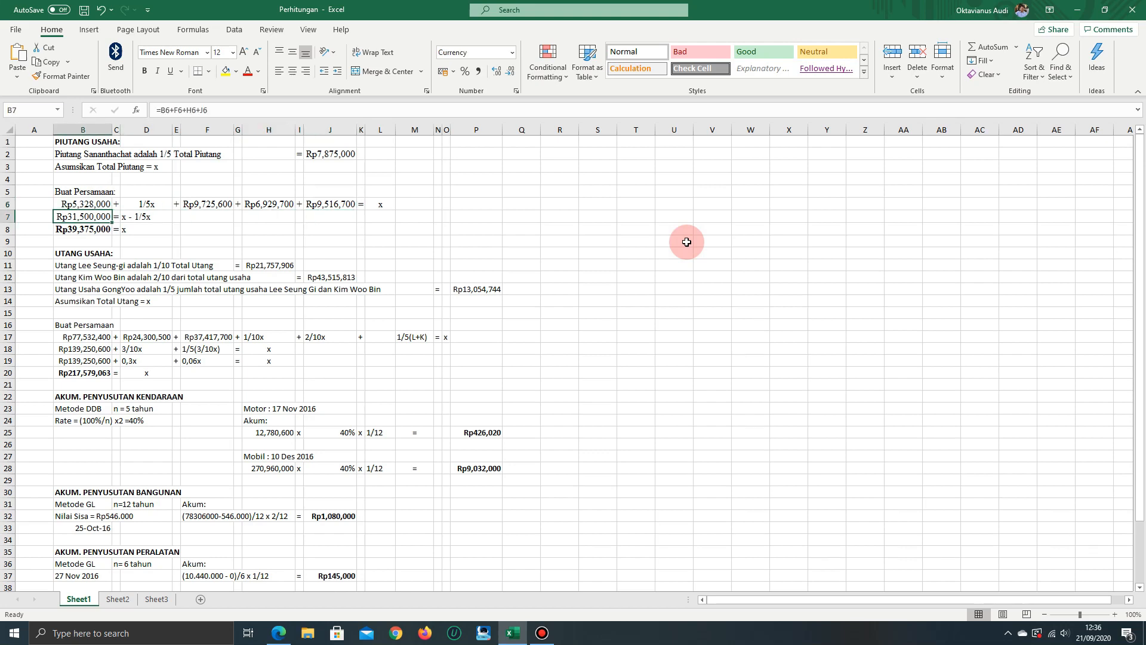
key(Right)
key(Right)
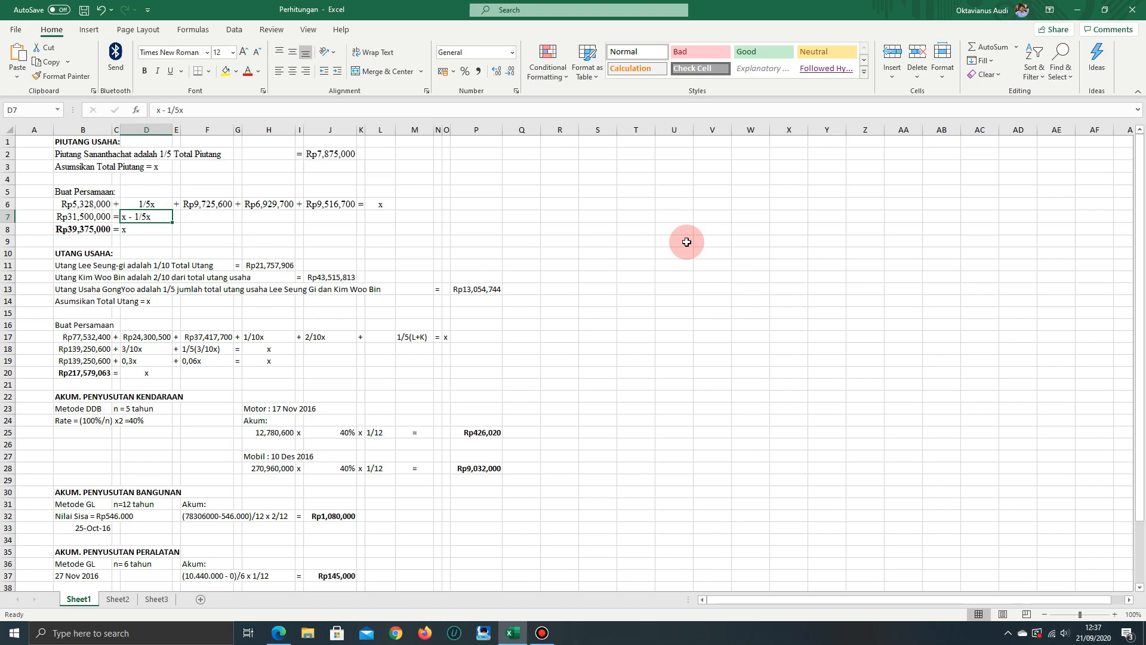
key(Left)
key(Left)
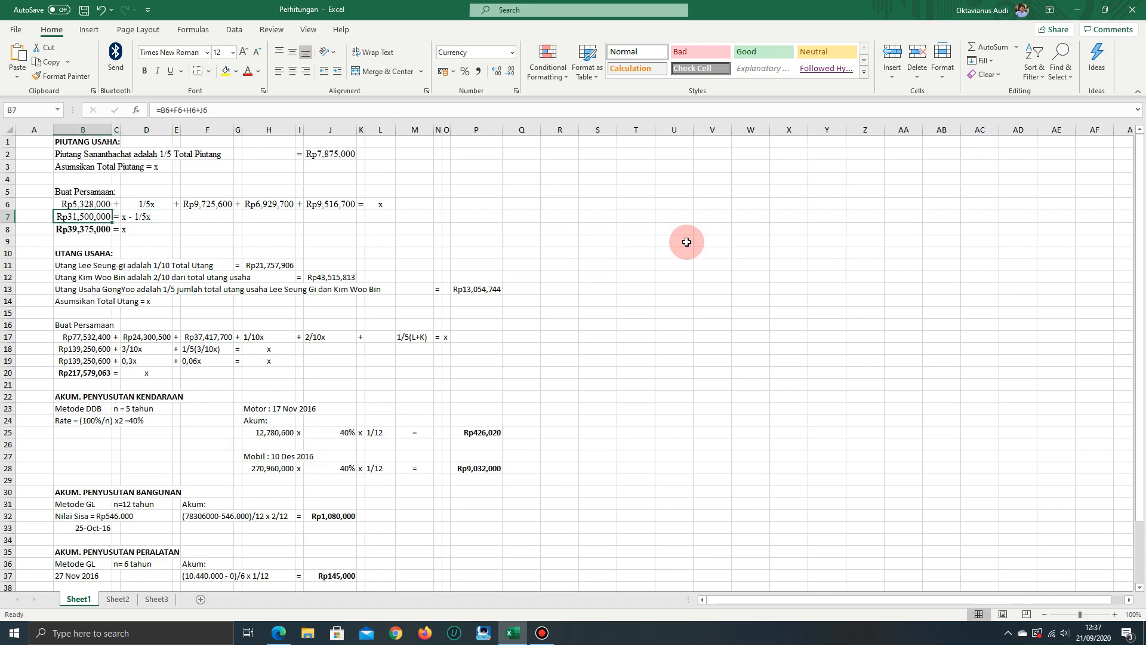
Review how total receivables in row 8 is solved from the x - 1/5x expression in D7
key(Down)
key(Right)
key(Right)
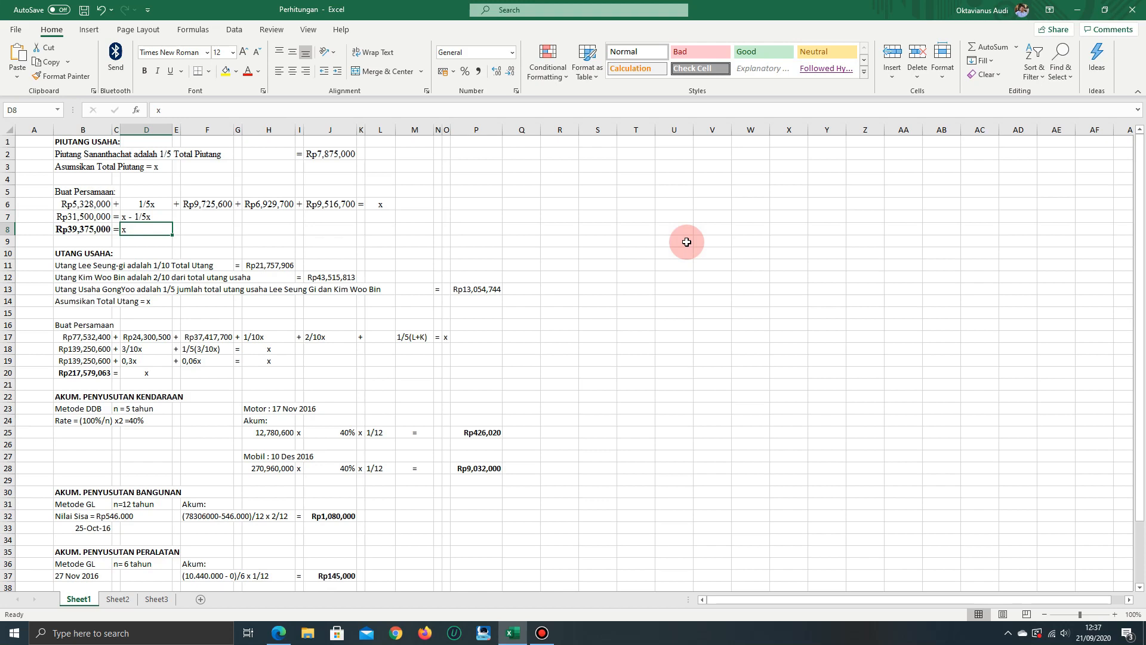
key(Up)
key(Down)
key(Left)
key(Left)
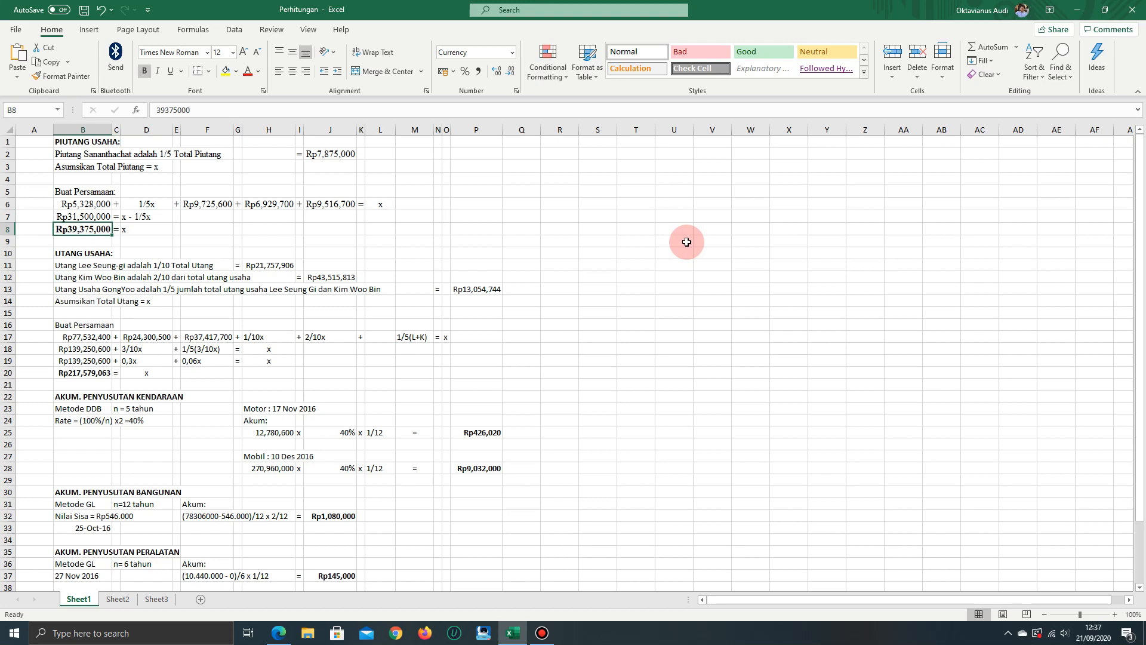
key(Up)
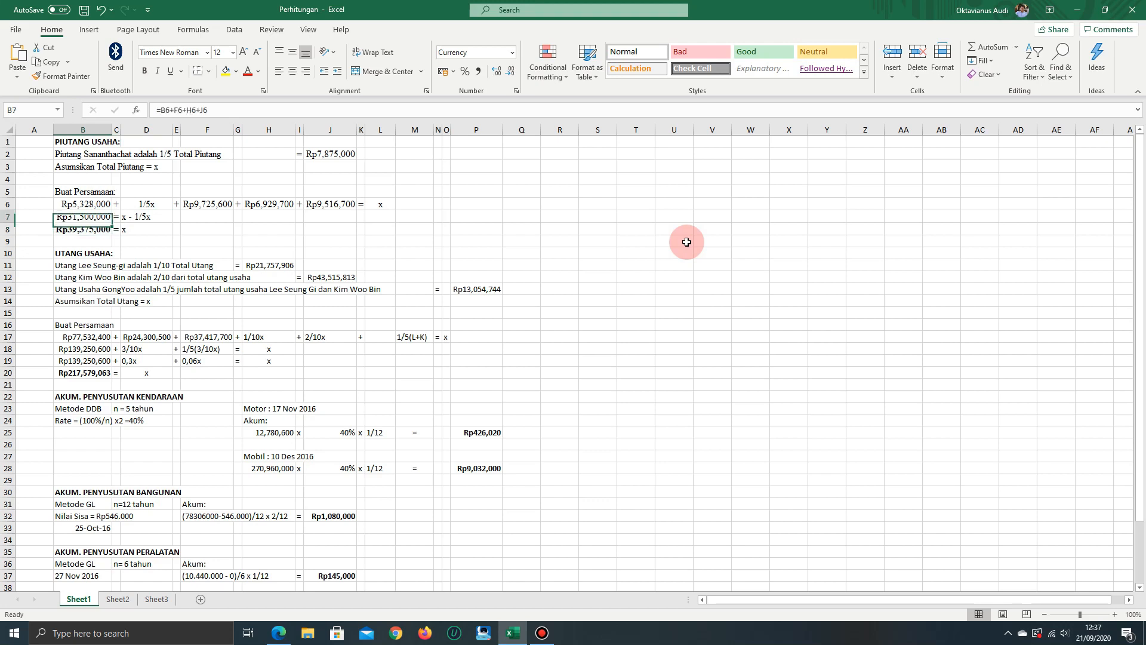
key(Right)
key(Right)
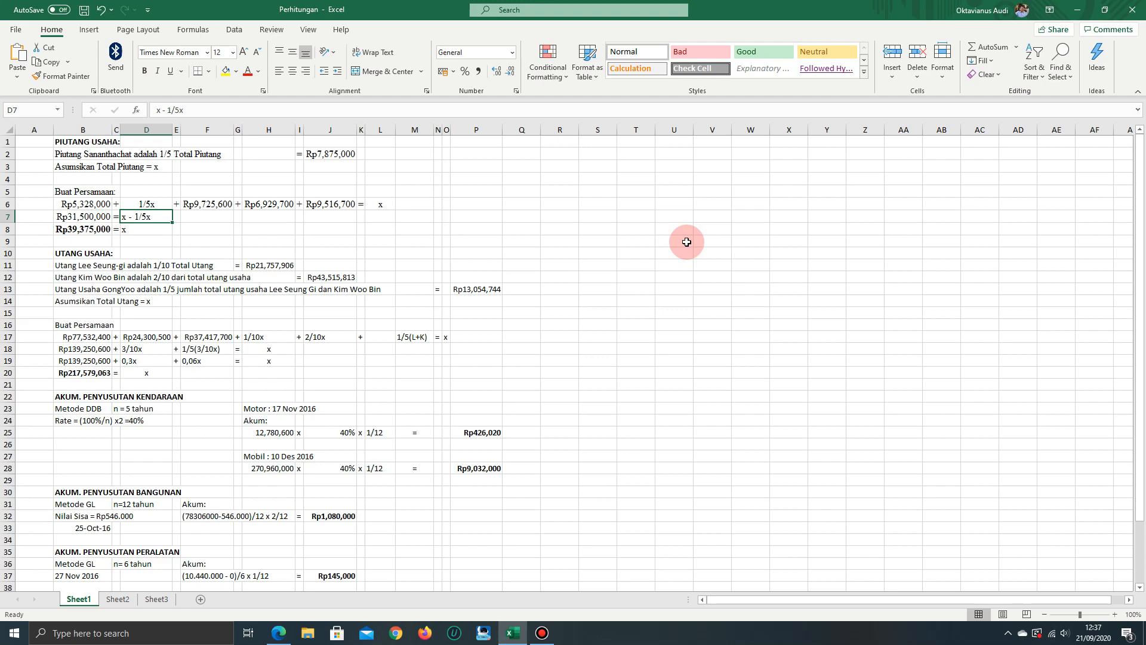
key(Down)
key(Left)
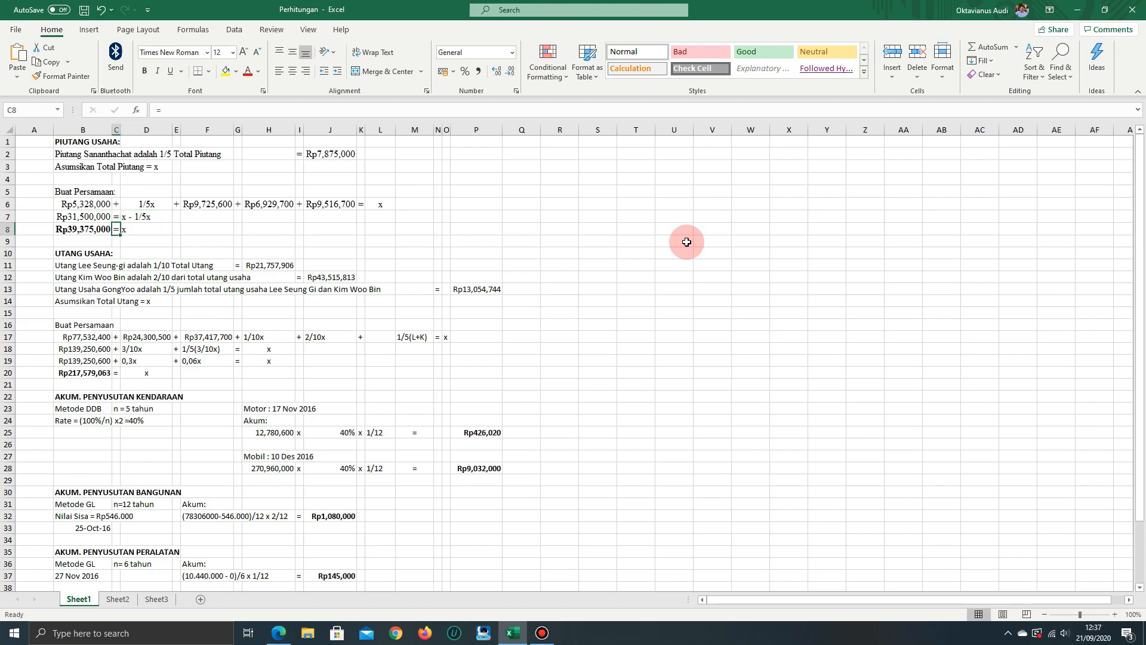
key(Left)
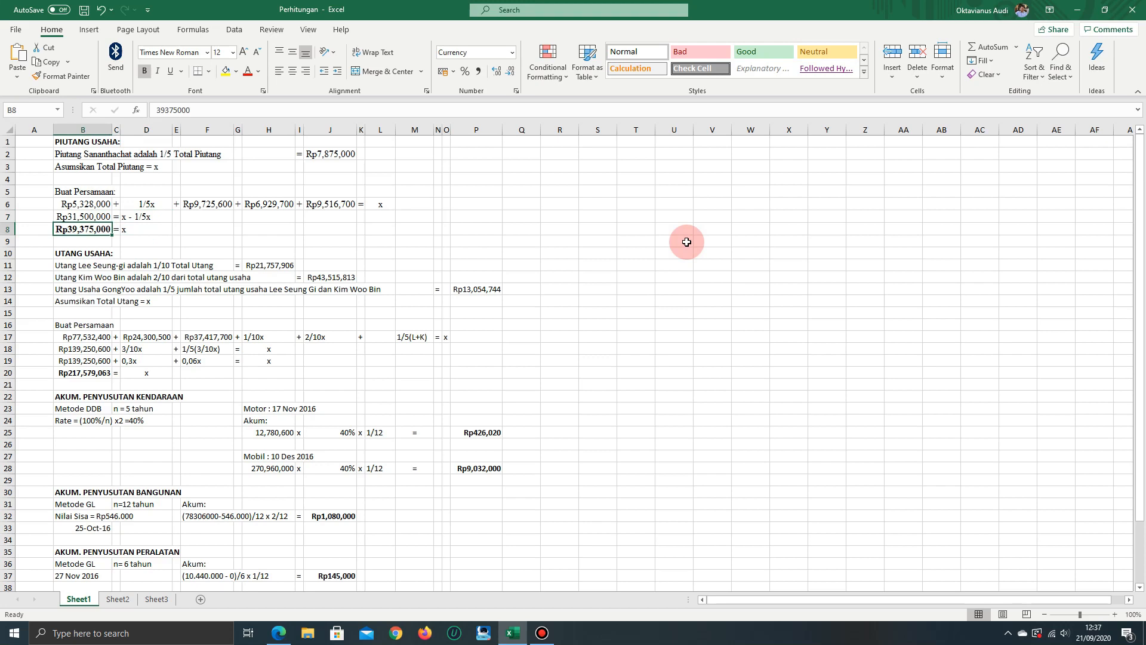
Check the Piutang Usaha IDR opening balance in the answer key PDF and return through the exercise PDF to the Perhitungan workbook
key(alt+Tab)
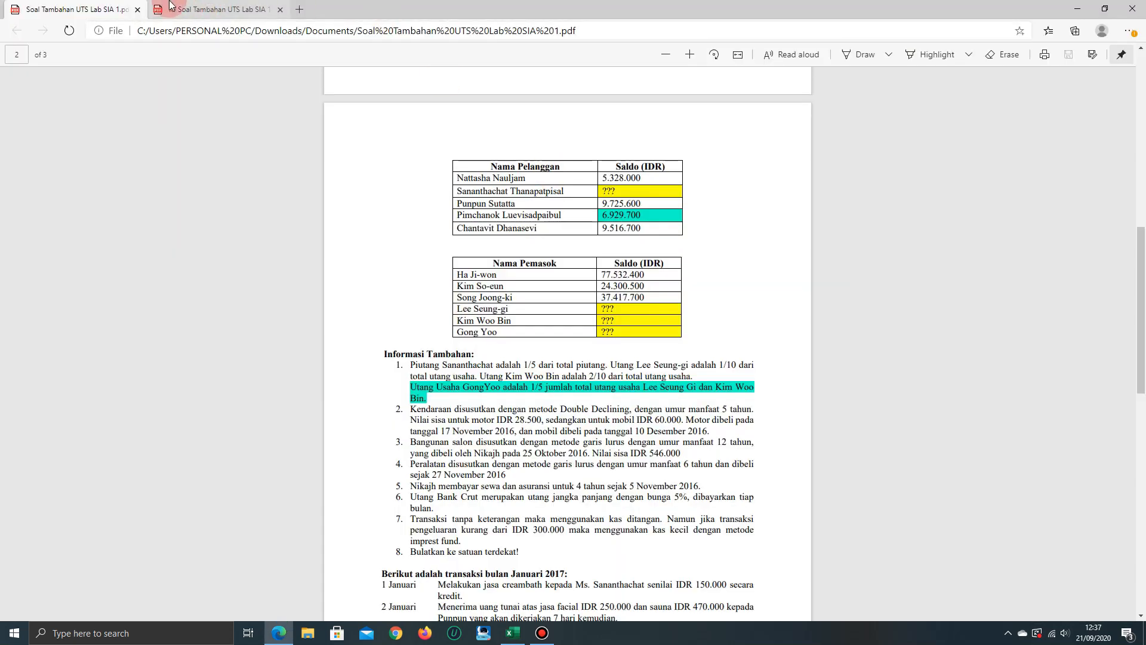
click(192, 8)
click(512, 256)
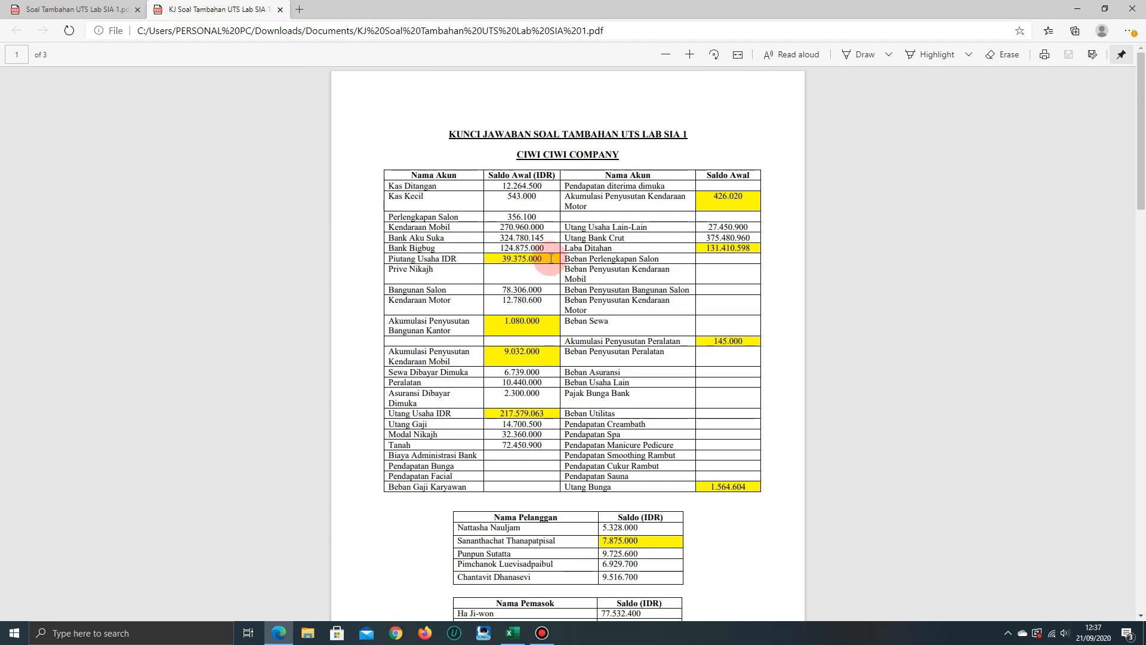
click(66, 9)
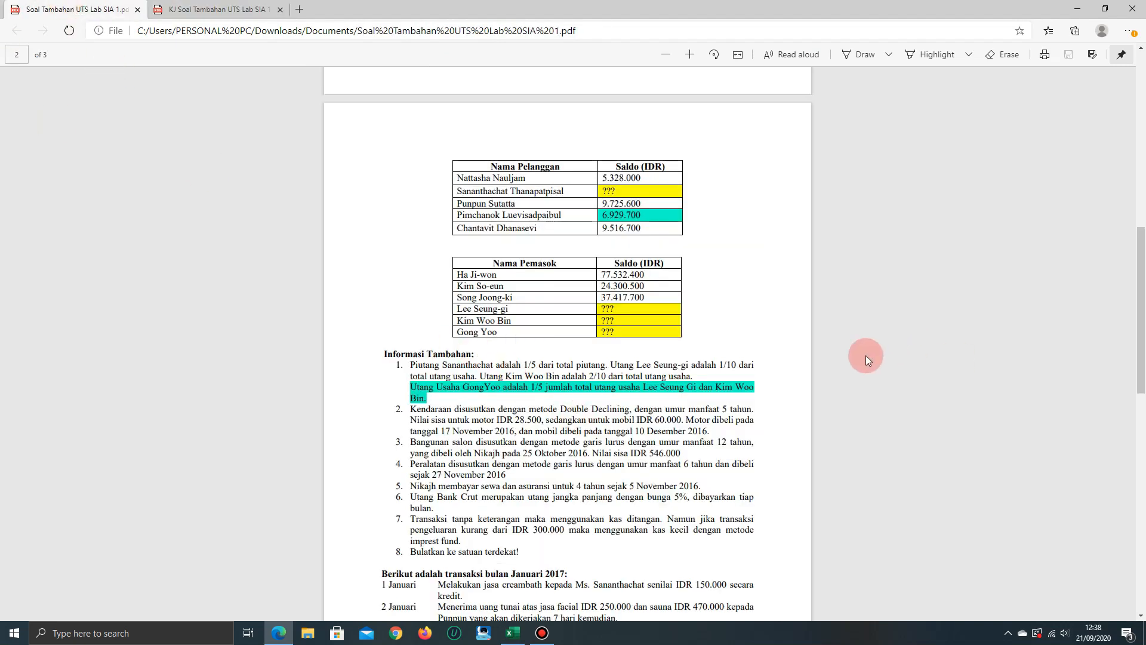
key(alt+Tab)
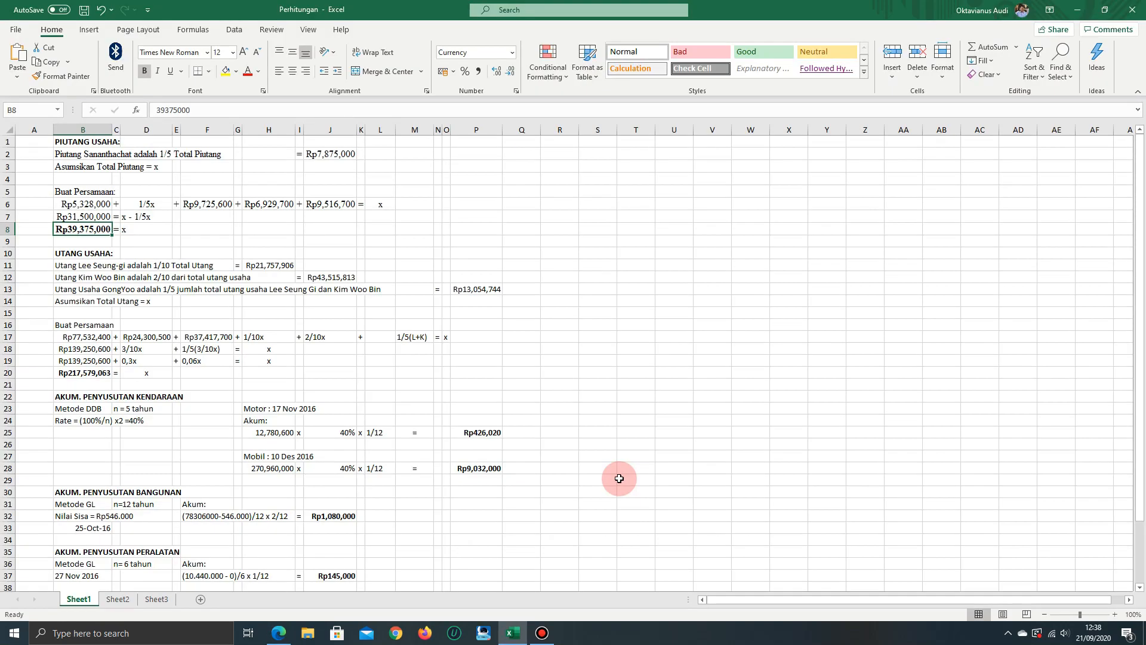
Go back from the UTANG USAHA heading to the one-fifth receivable statement in B2 and inspect its formula in J2
key(Down)
key(Down)
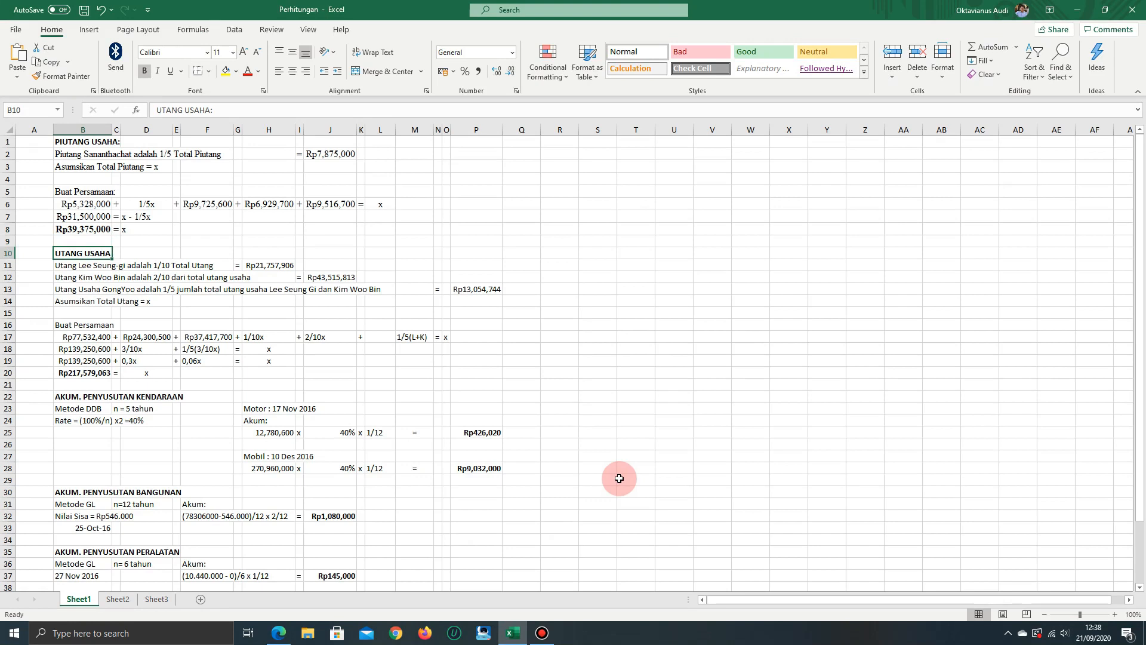
key(Up)
key(Up)
key(Up)
key(Up)
key(Up)
key(Up)
key(Up)
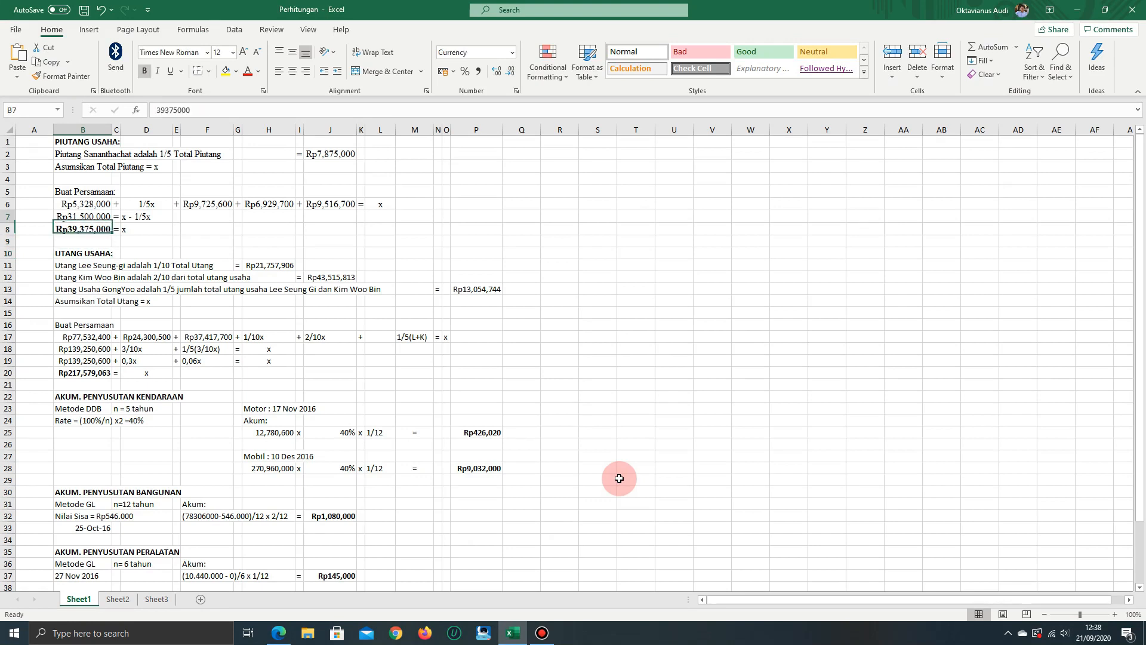
key(Down)
key(Down)
key(Down)
key(Down)
key(Down)
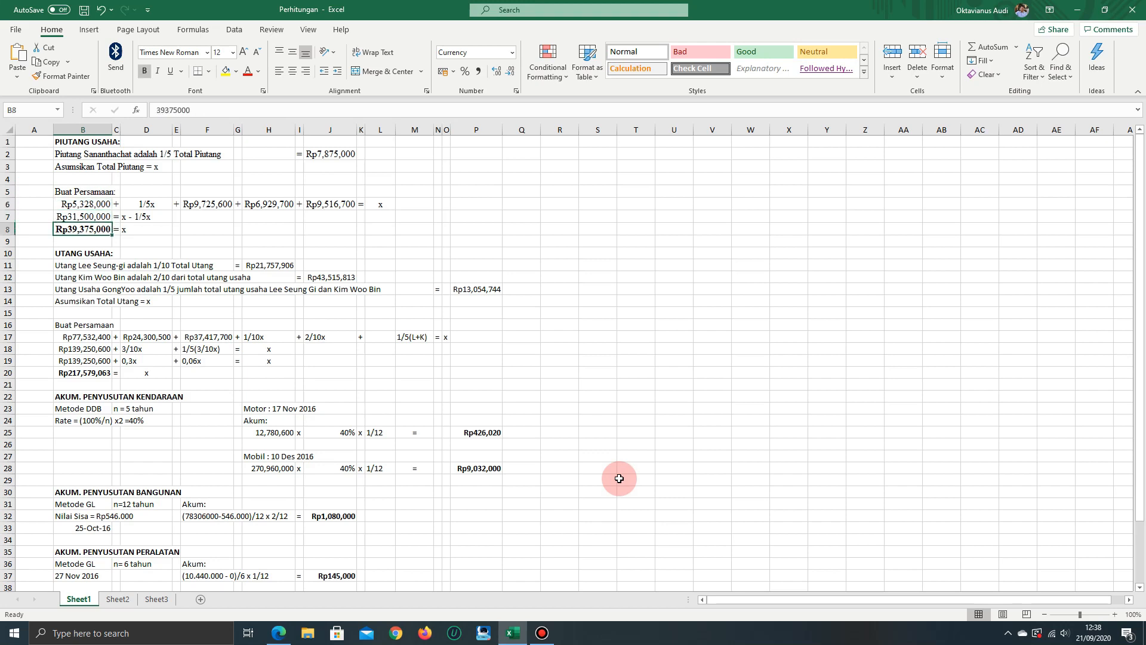
key(Up)
key(Up)
key(Up)
key(Up)
key(Up)
key(Up)
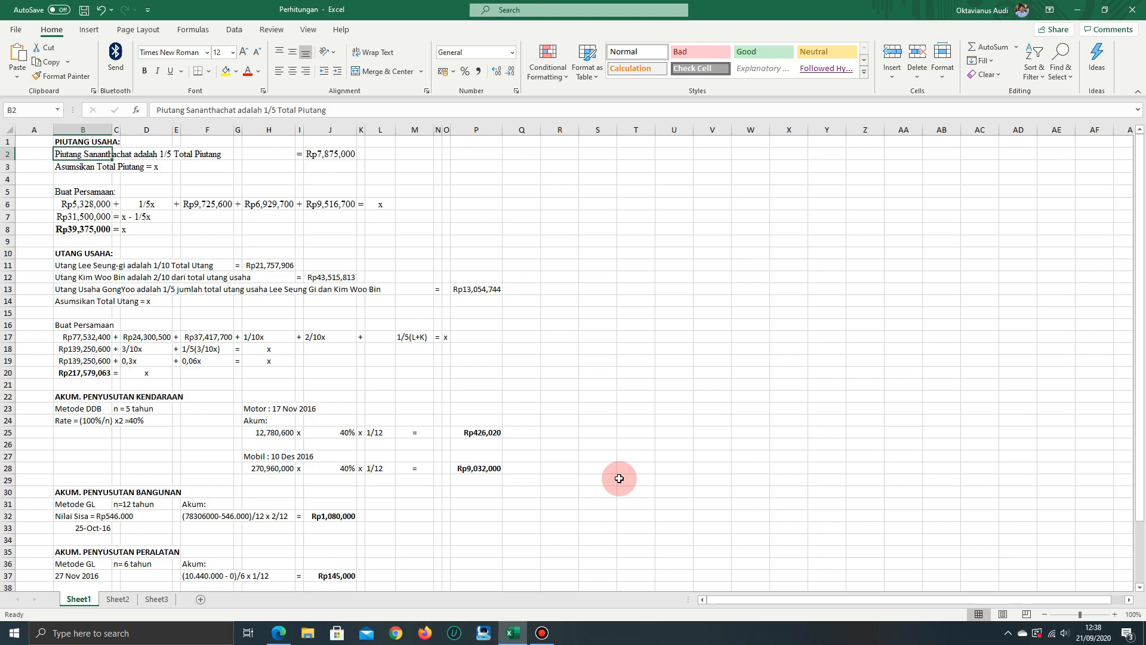
key(Right)
key(Right)
key(Right)
key(Right)
key(Right)
key(Right)
key(Right)
key(Right)
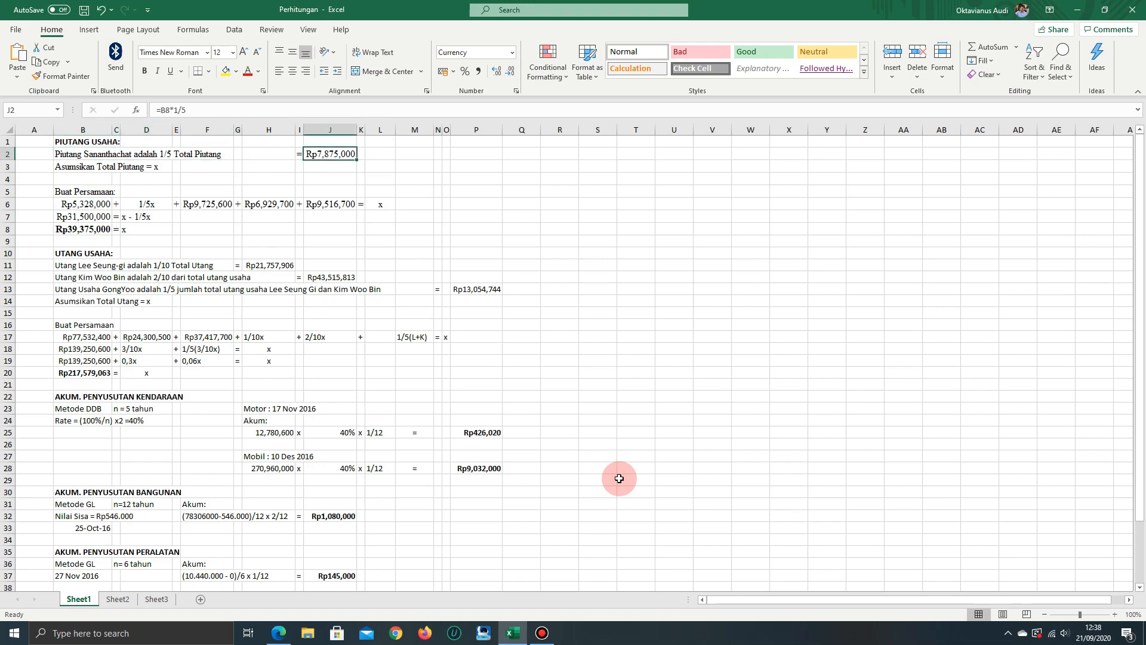
Read the UTANG USAHA section's three supplier payable rules and the total payables assumption in B11 through B14
key(Down)
key(Down)
key(Down)
key(Down)
key(Down)
key(Down)
key(Down)
key(Down)
key(Down)
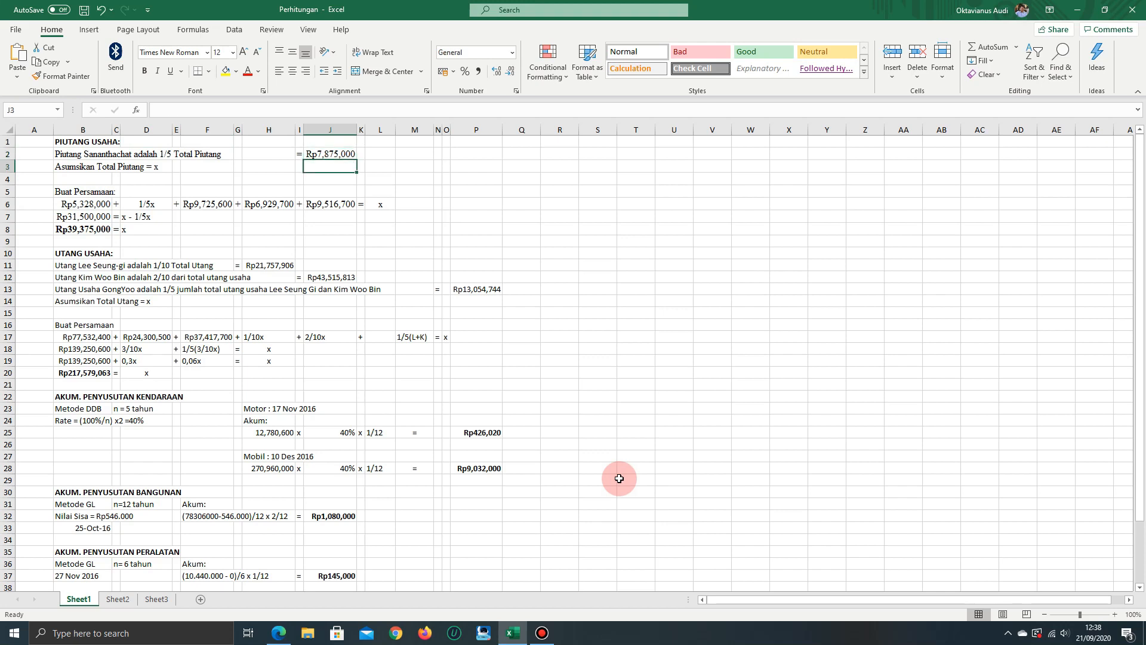
key(Left)
key(Left)
key(Left)
key(Left)
key(Left)
key(Left)
key(Left)
key(Left)
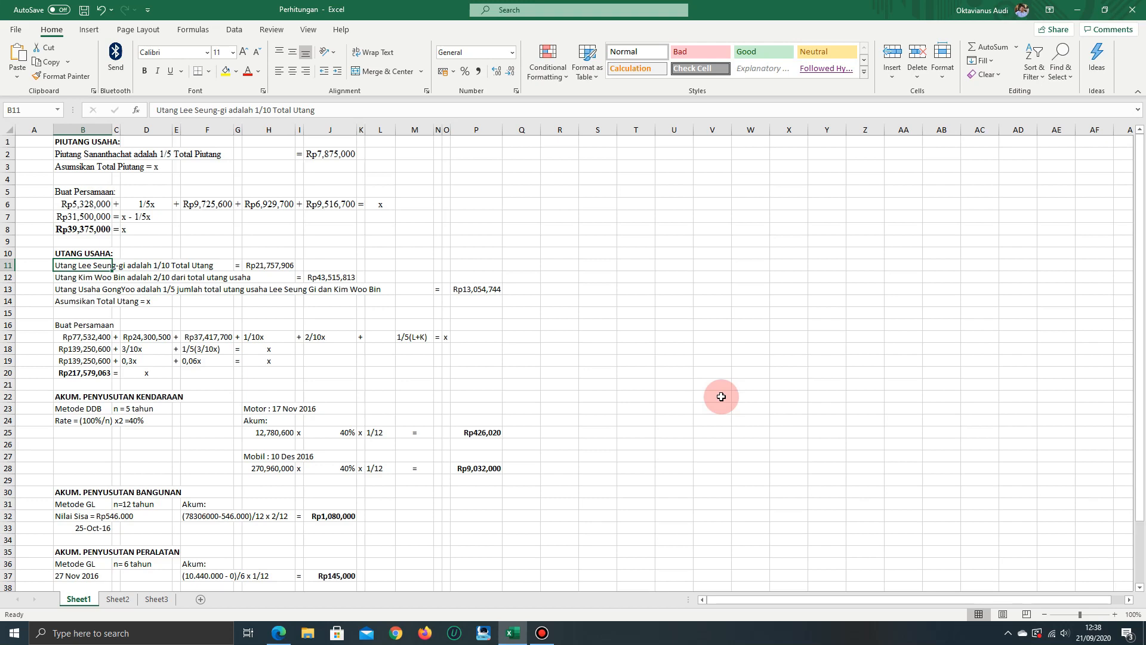
key(Down)
key(Down)
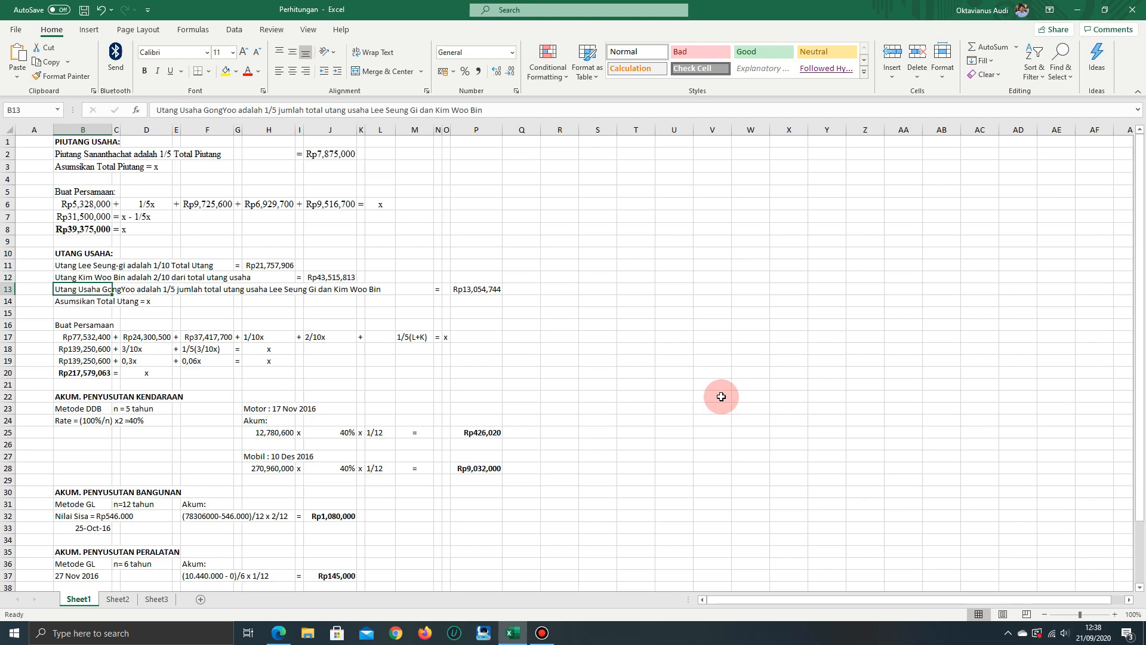
key(Down)
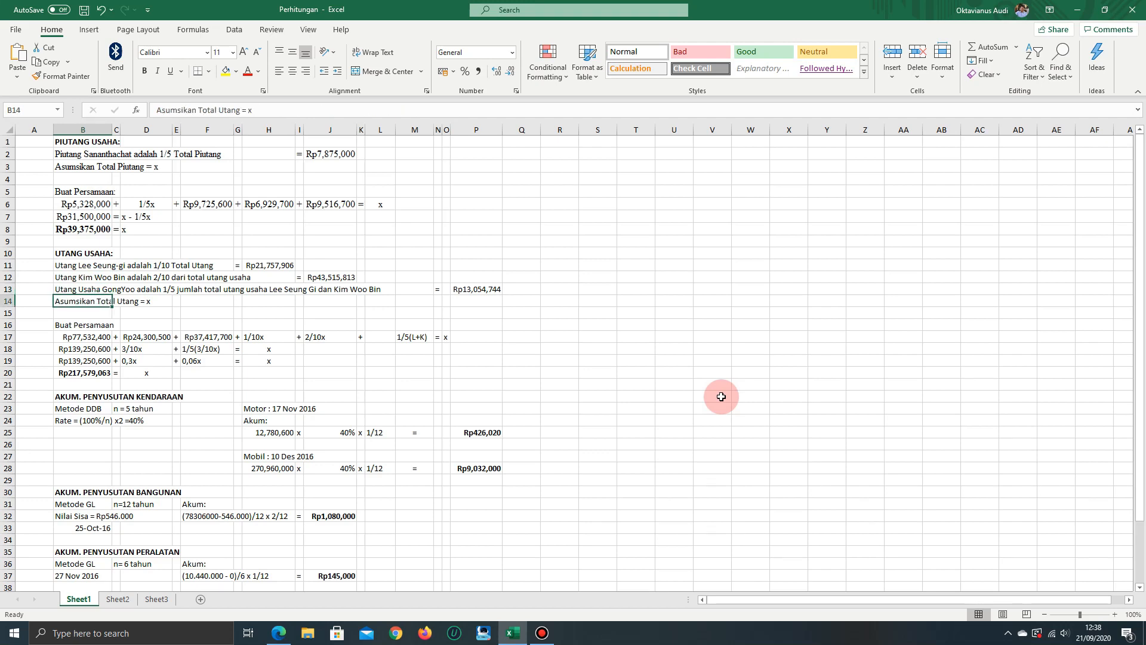
Compare the first payables equation term in B17 with the supplier balances in the exercise PDF and return to the workbook
key(Down)
key(Down)
key(Down)
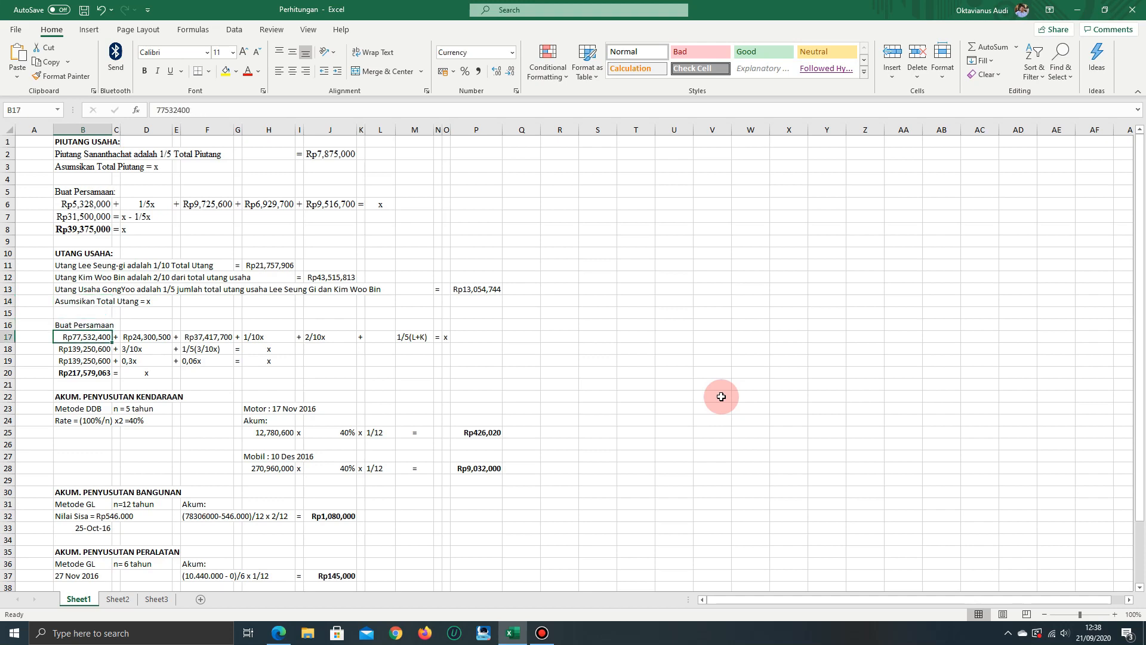
key(alt+Tab)
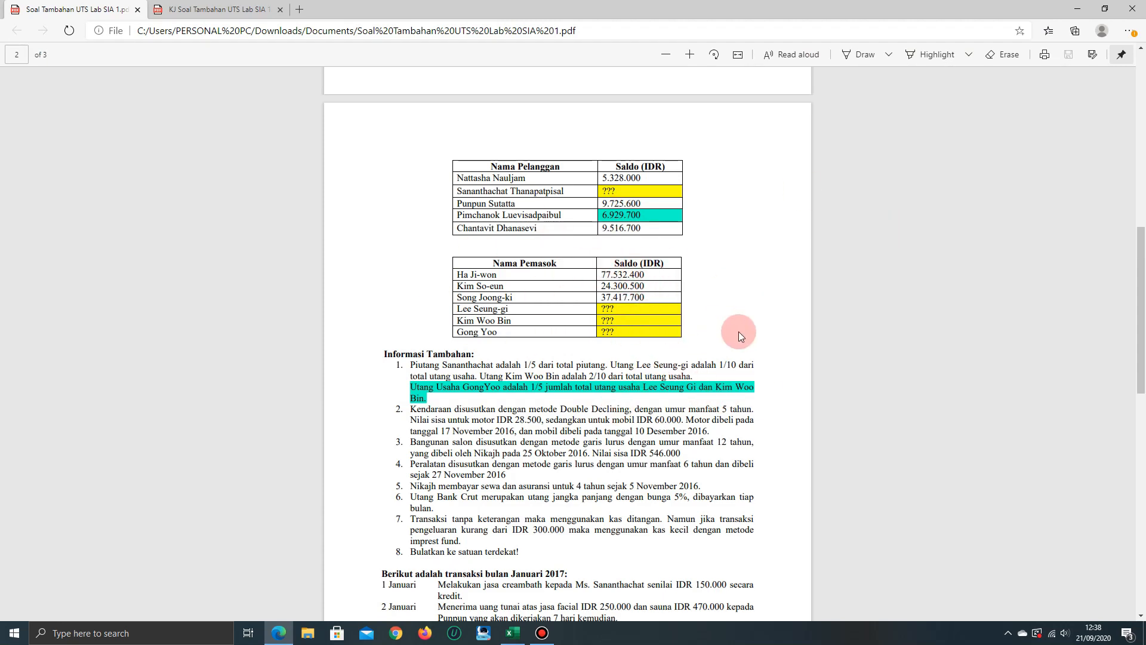
key(alt+Tab)
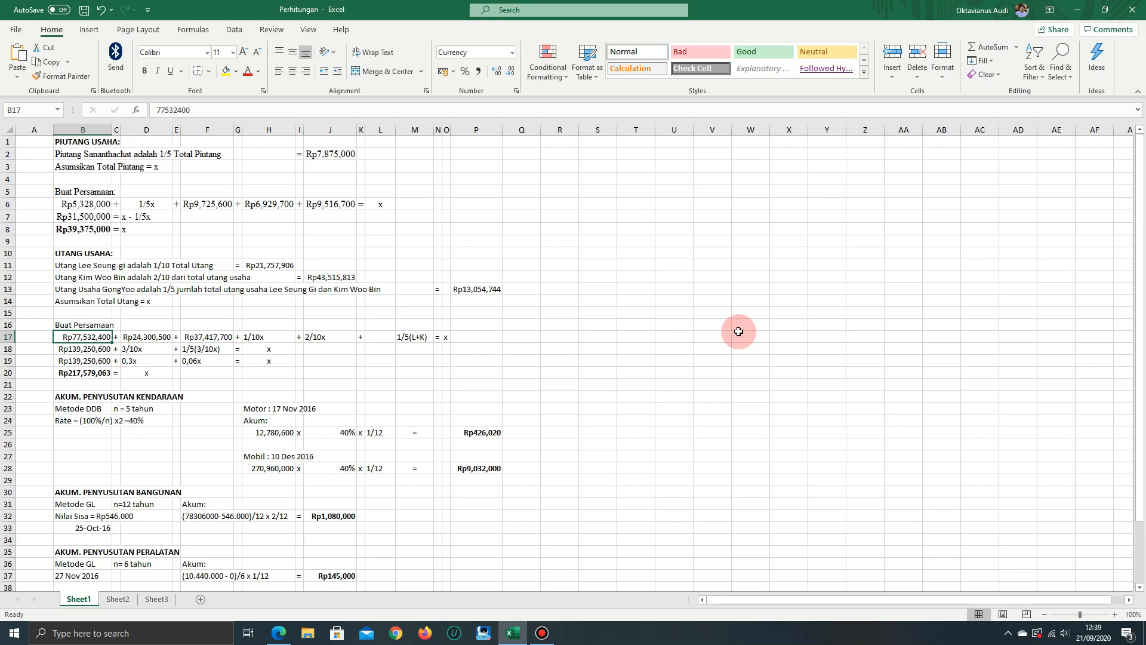
Go through the remaining terms of the payables equation in row 17, from D17 to the 1/5(L+K) term in M17
key(Right)
key(Right)
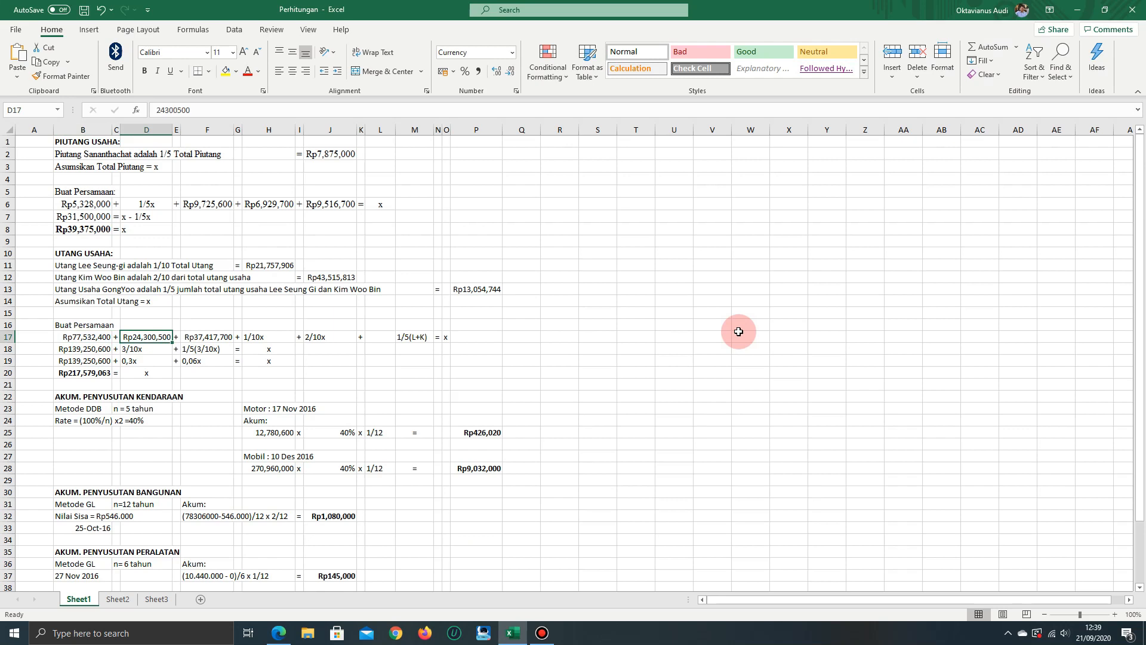
key(Right)
key(Right)
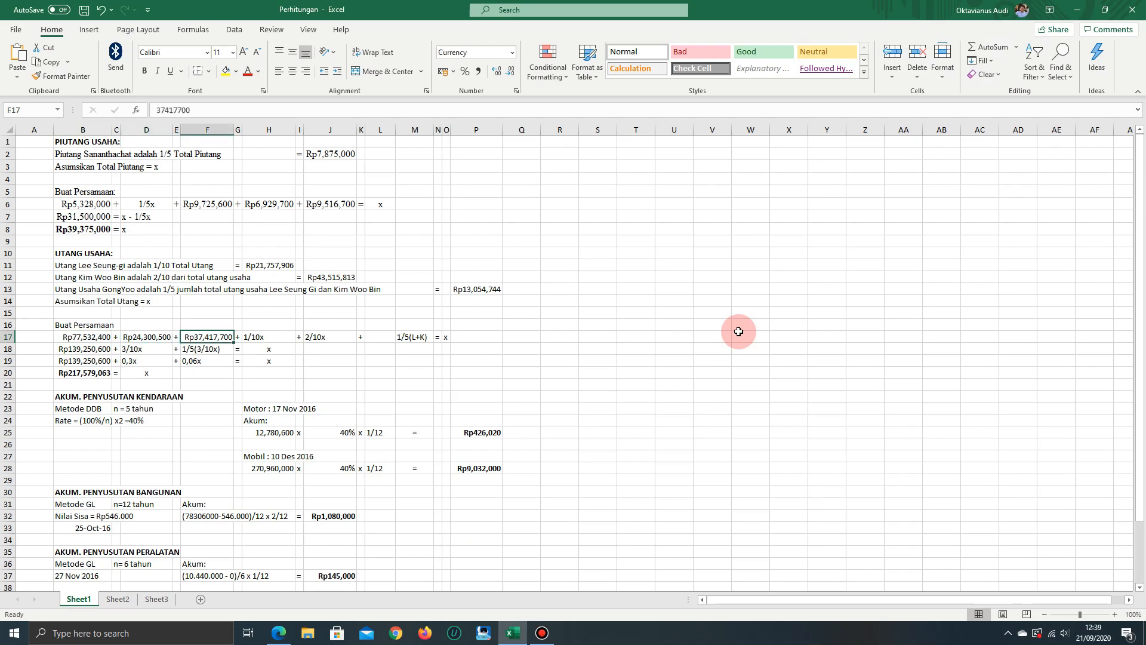
key(Right)
key(Right)
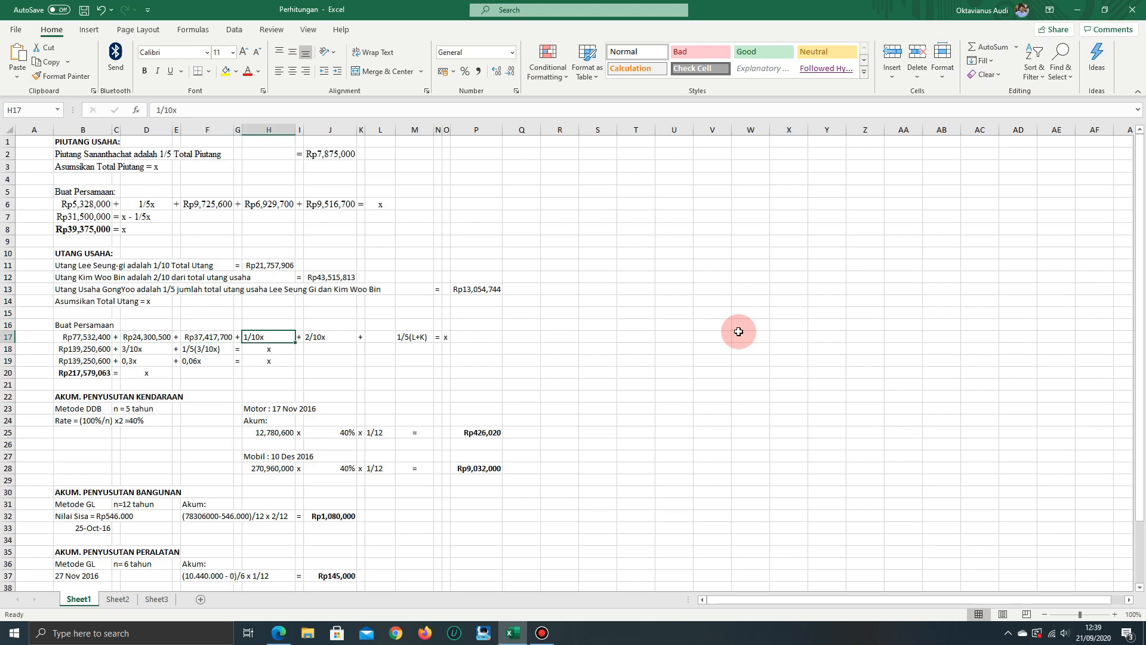
key(Right)
key(Right)
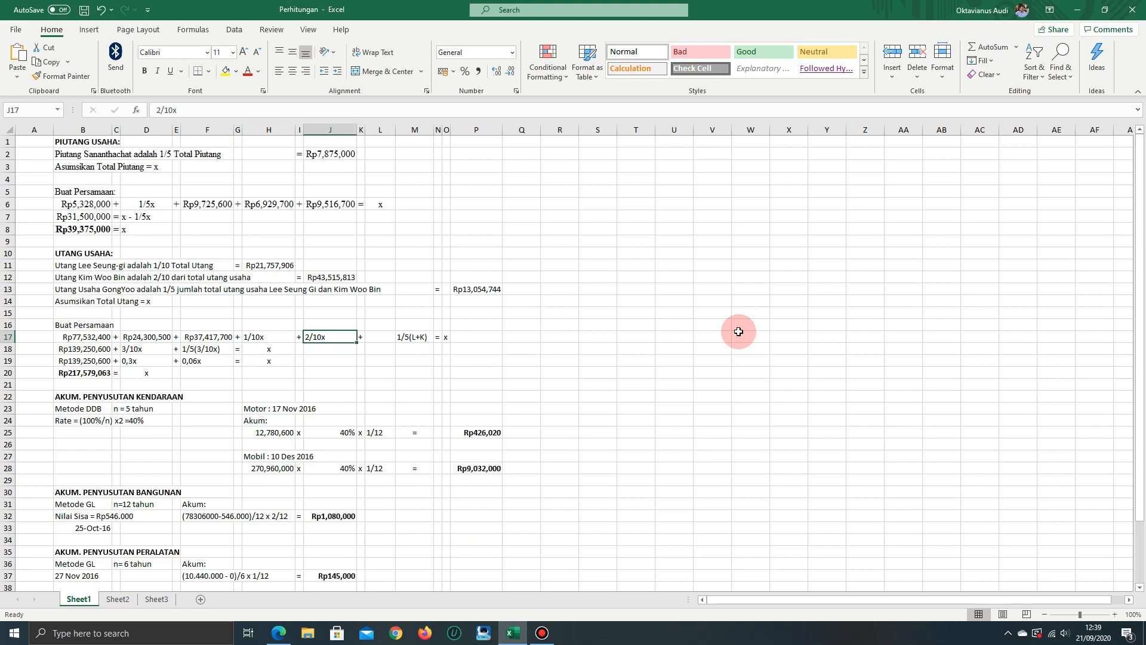
key(Right)
key(Right)
key(Right)
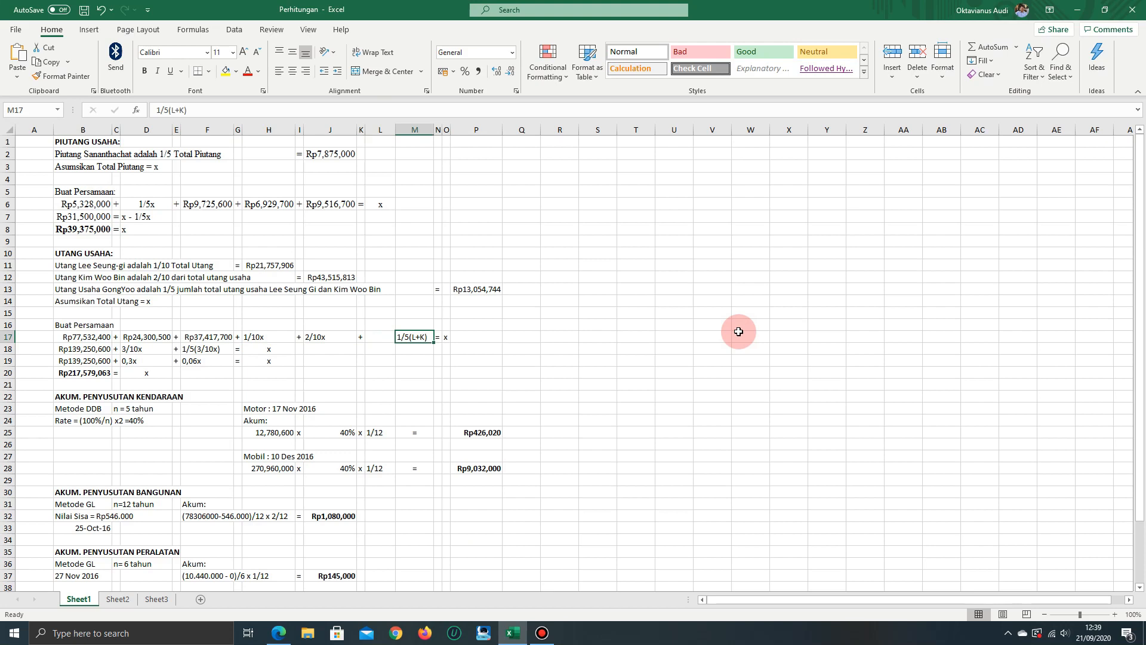
Inspect the sum formula in B18 and trace it back to the known supplier balances in B17, D17 and F17
key(Left)
key(Left)
key(Left)
key(Left)
key(Left)
key(Left)
key(Left)
key(Left)
key(Left)
key(Left)
key(Left)
key(Left)
key(Down)
key(Right)
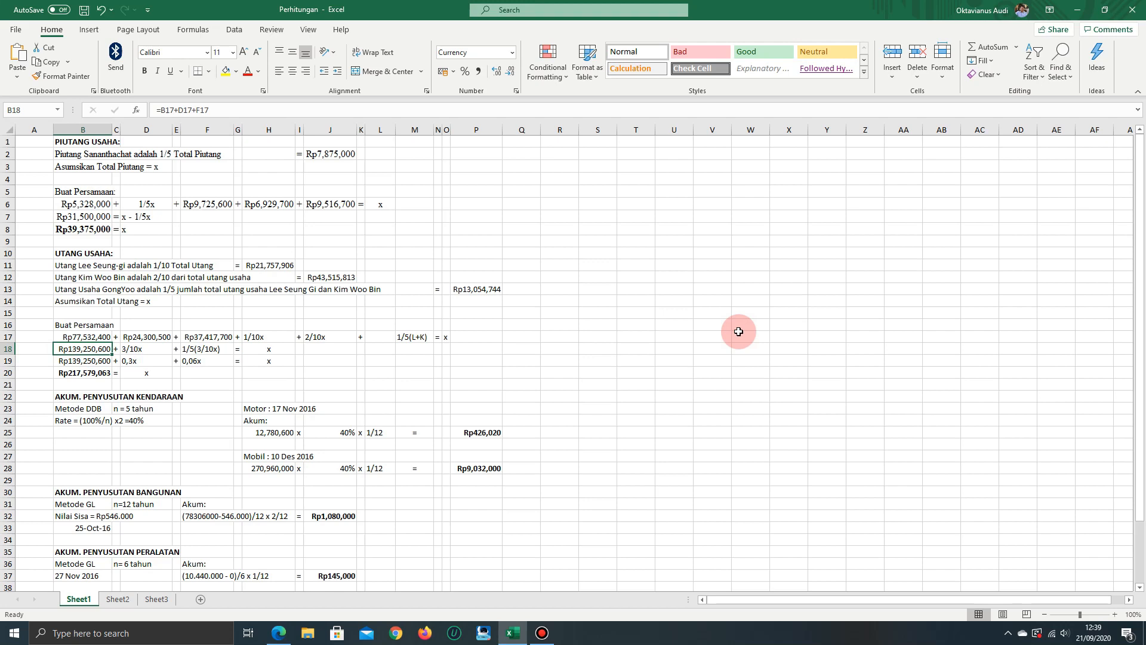
key(Up)
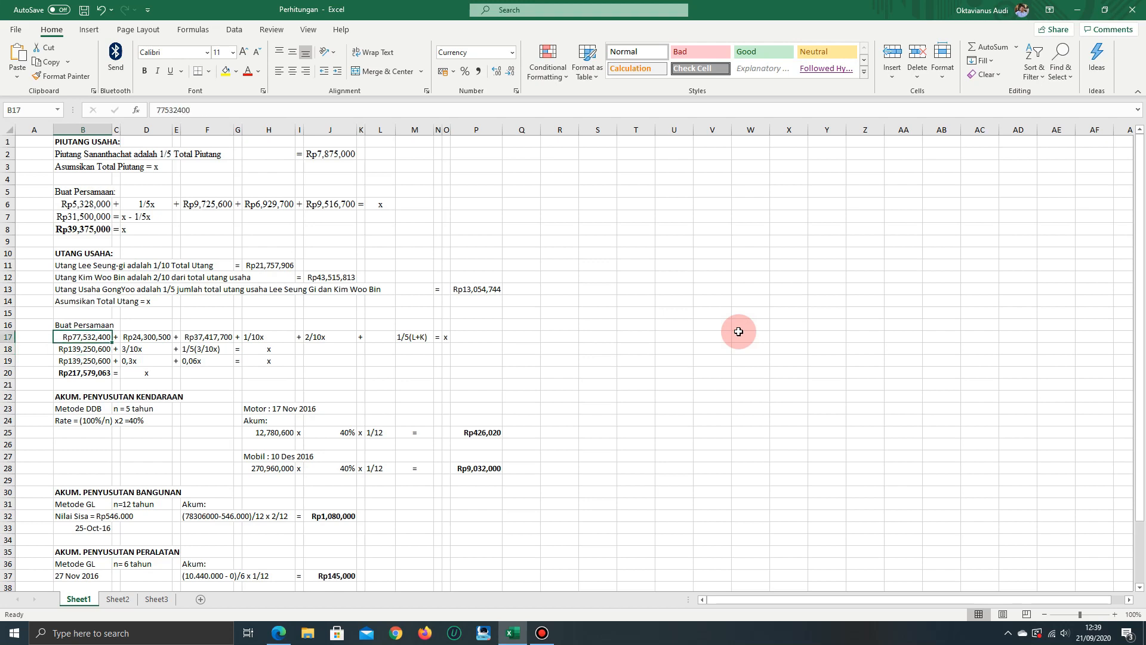
key(Right)
key(Right)
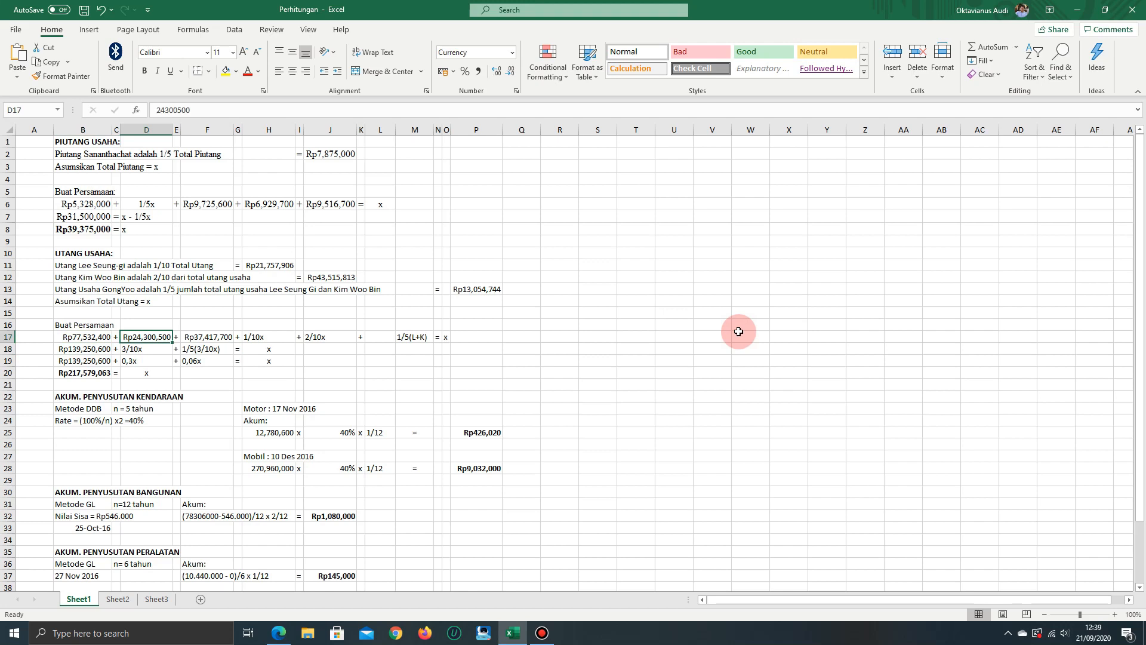
key(Right)
key(Right)
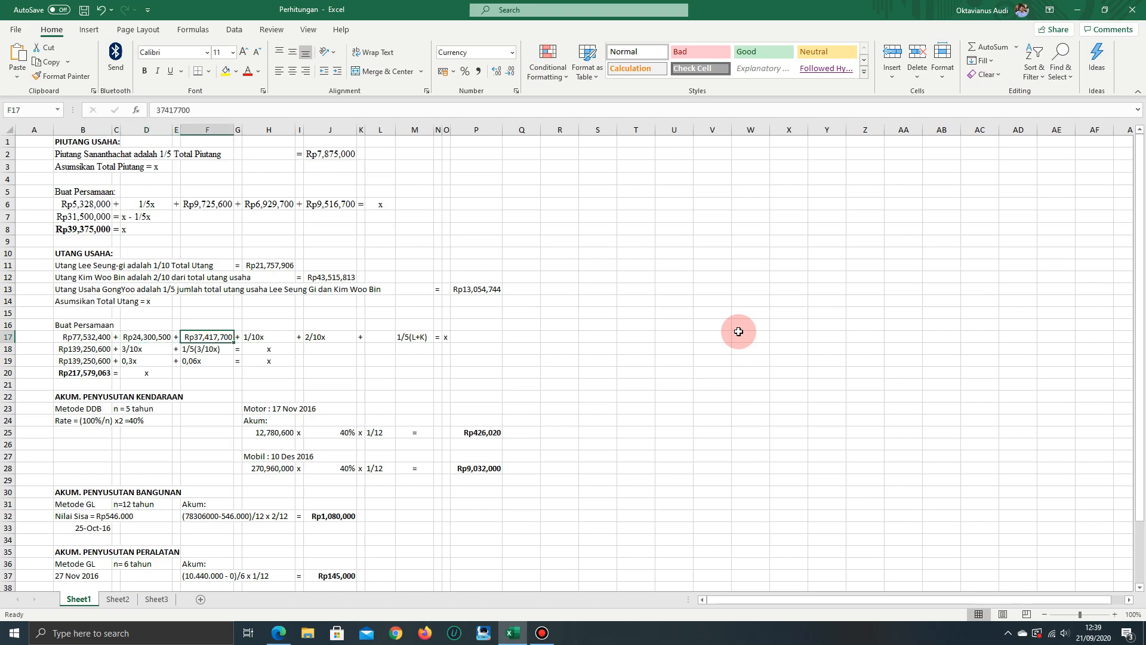
key(Down)
key(Left)
key(Left)
key(Left)
key(Left)
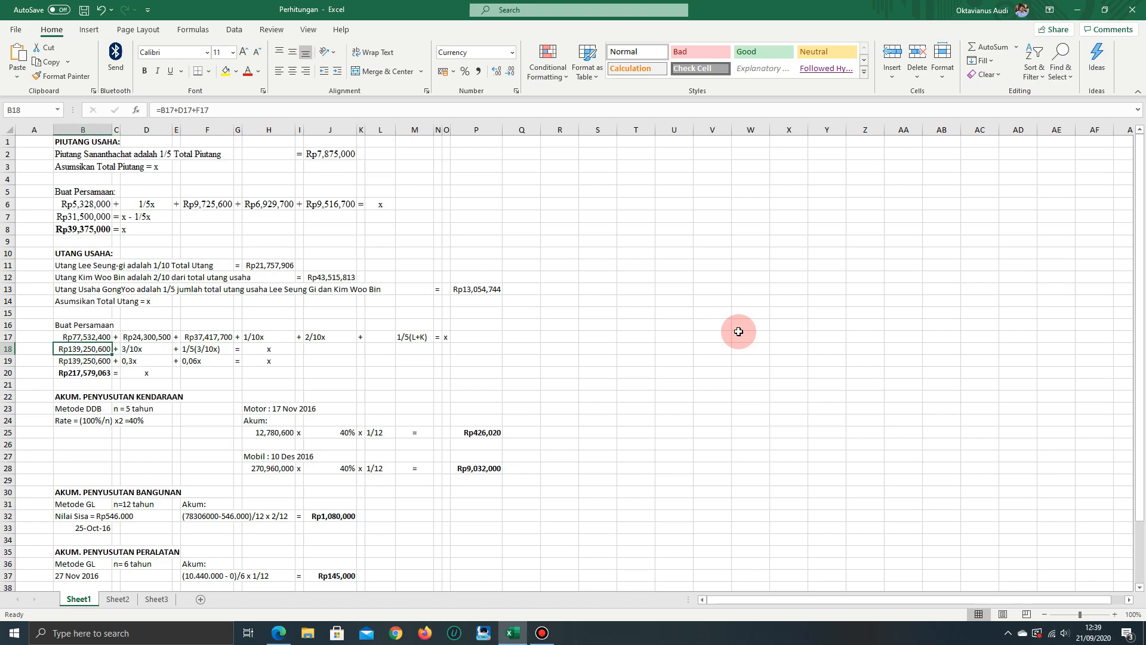
Compare the combined x term in D18 with the separate 1/10x and 2/10x terms in row 17
key(Right)
key(Right)
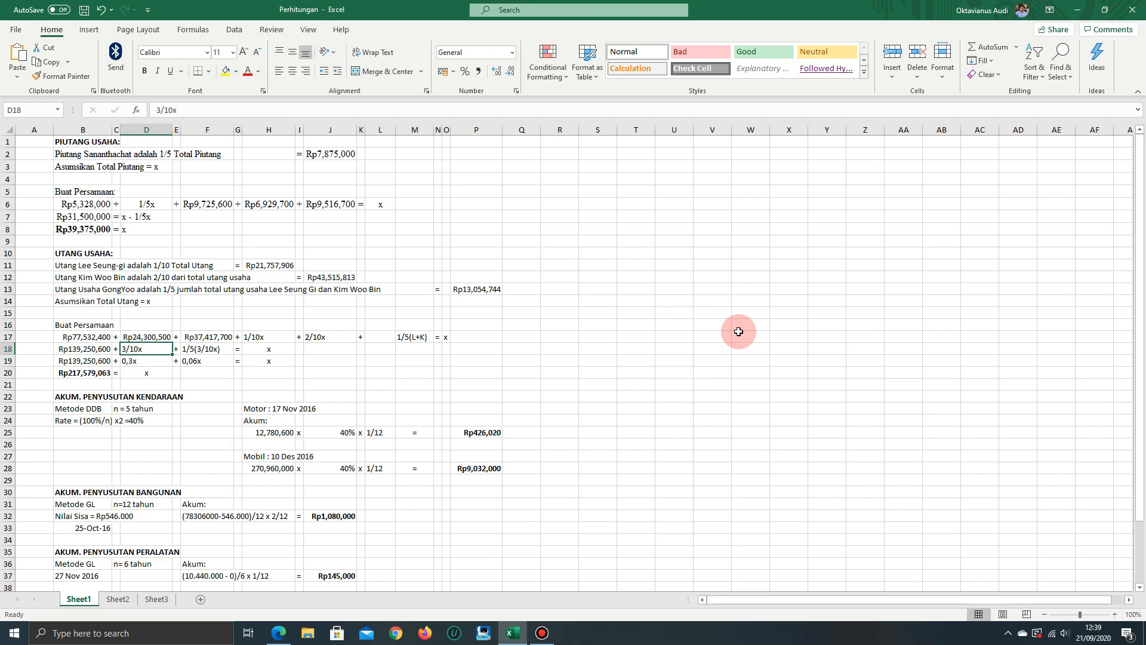
key(Up)
key(Right)
key(Right)
key(Right)
key(Right)
key(Right)
key(Right)
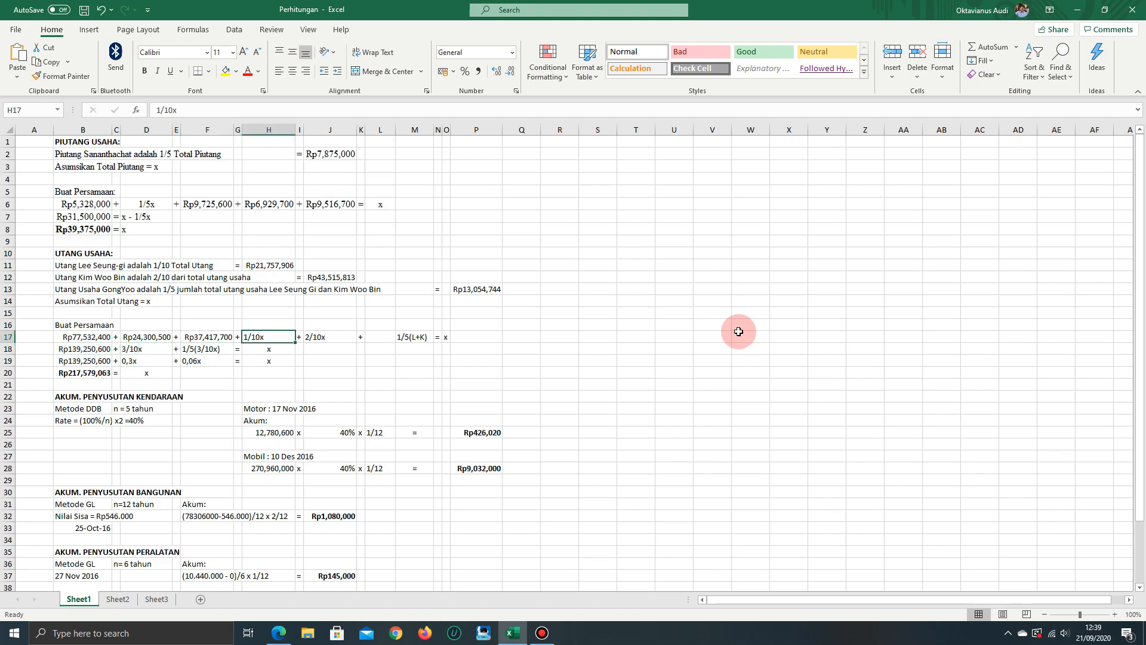
key(Down)
key(Left)
key(Left)
key(Left)
key(Left)
key(Left)
Compare the 1/5(3/10x) term in F18 with the 3/10x term in D18
key(Right)
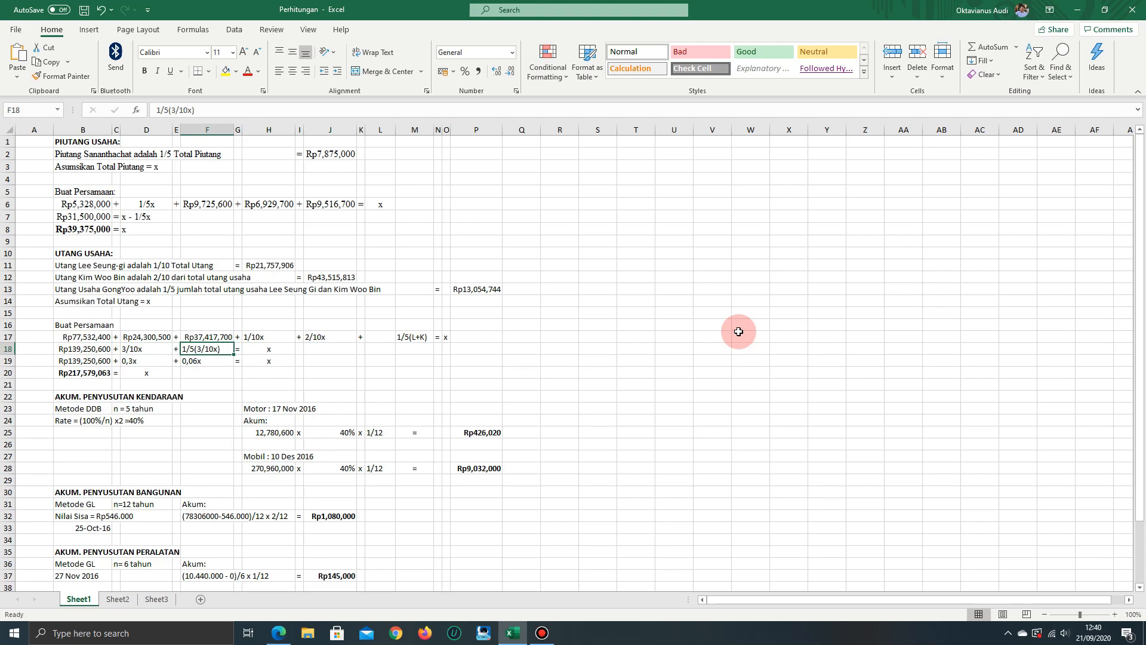
key(Left)
key(Left)
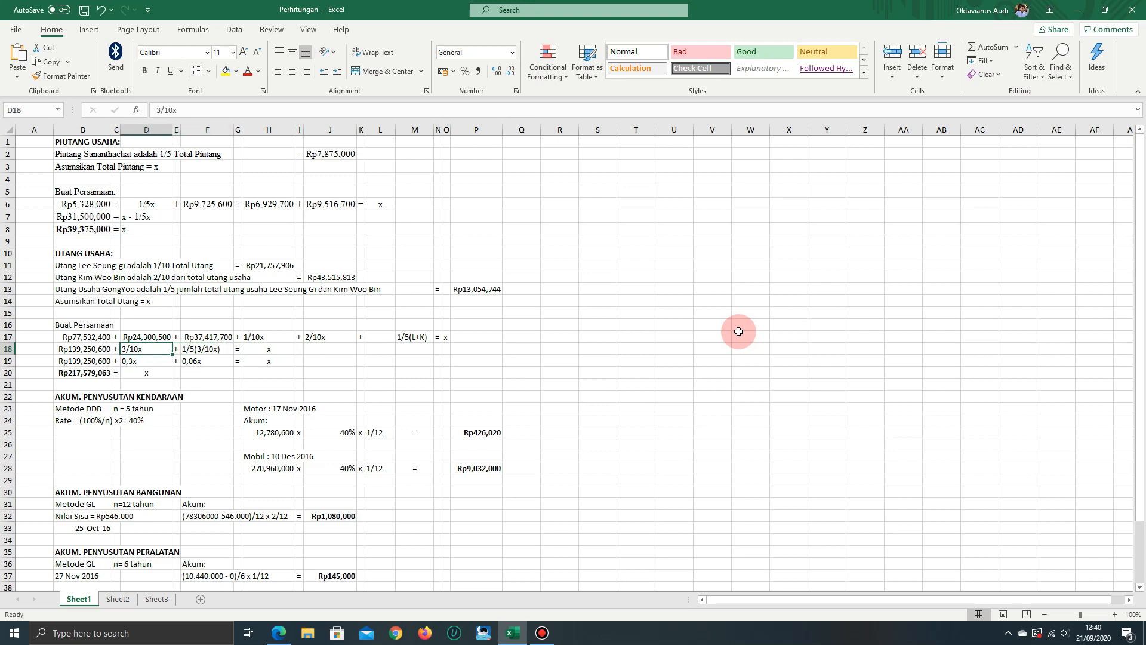
key(Right)
key(Right)
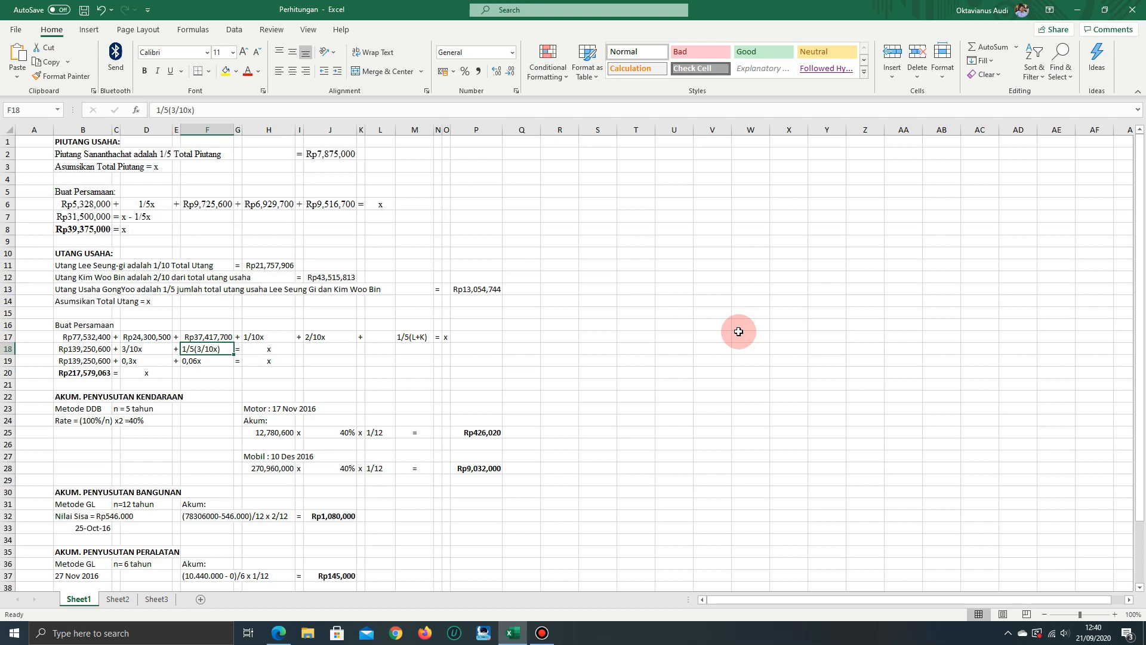
Check the decimal x terms in D19 and F19 against the fraction terms in row 18
key(Left)
key(Left)
key(Left)
key(Down)
key(Right)
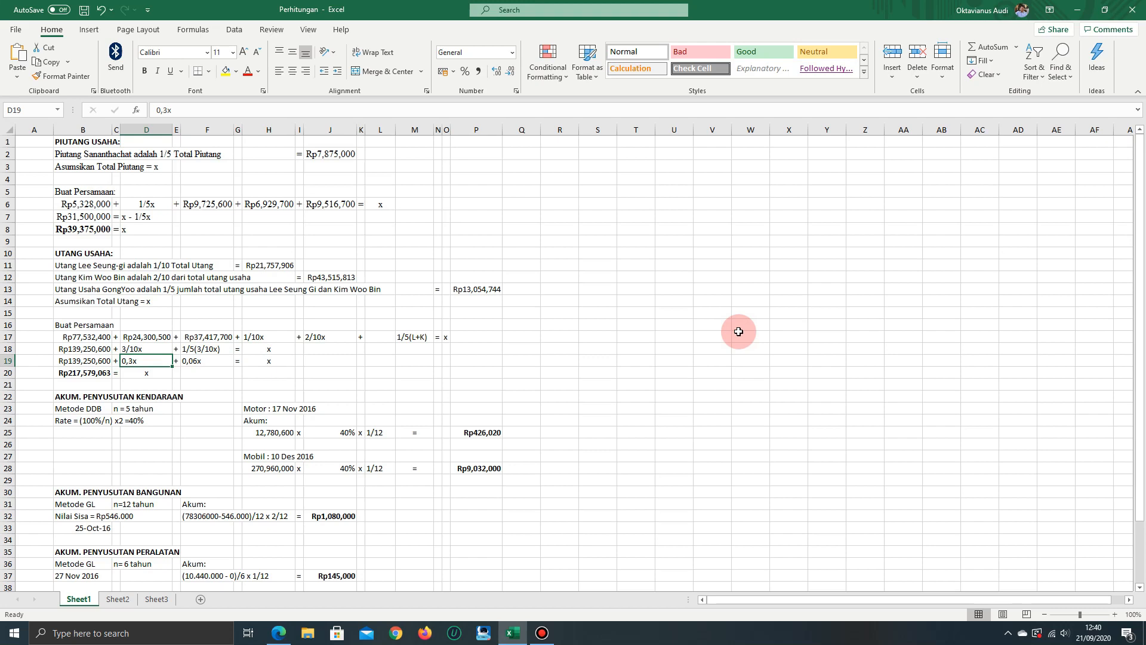
key(Up)
key(Down)
key(Right)
key(Right)
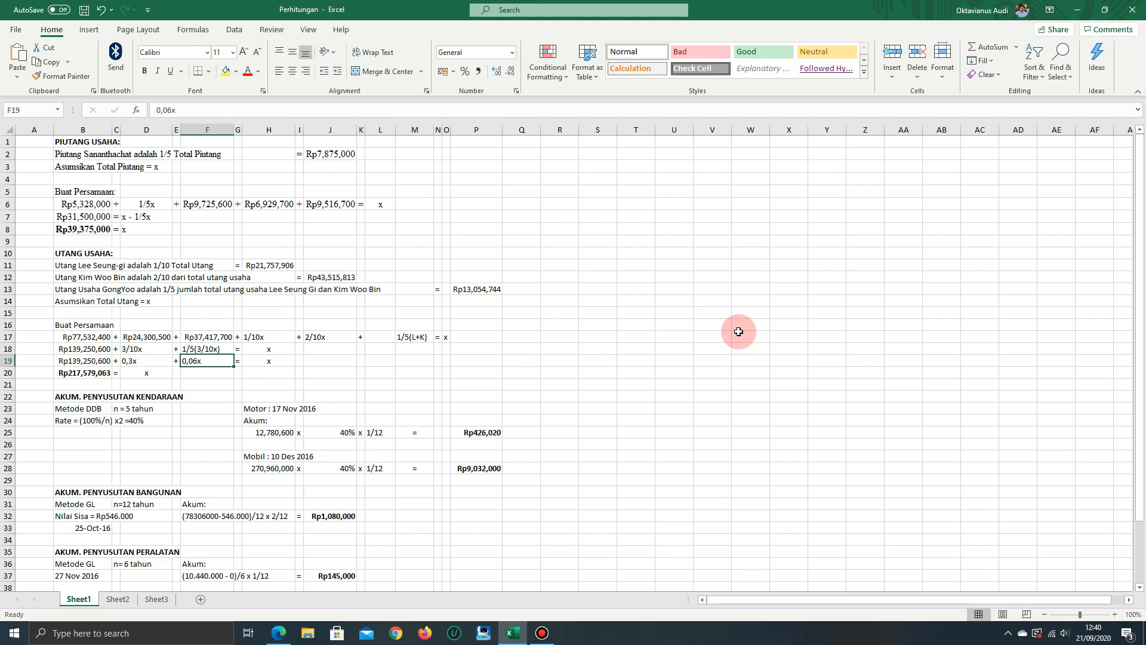
Follow the row 19 equation from D19 to the x in H19, then from the constant in B19 to the total in B20
key(Left)
key(Left)
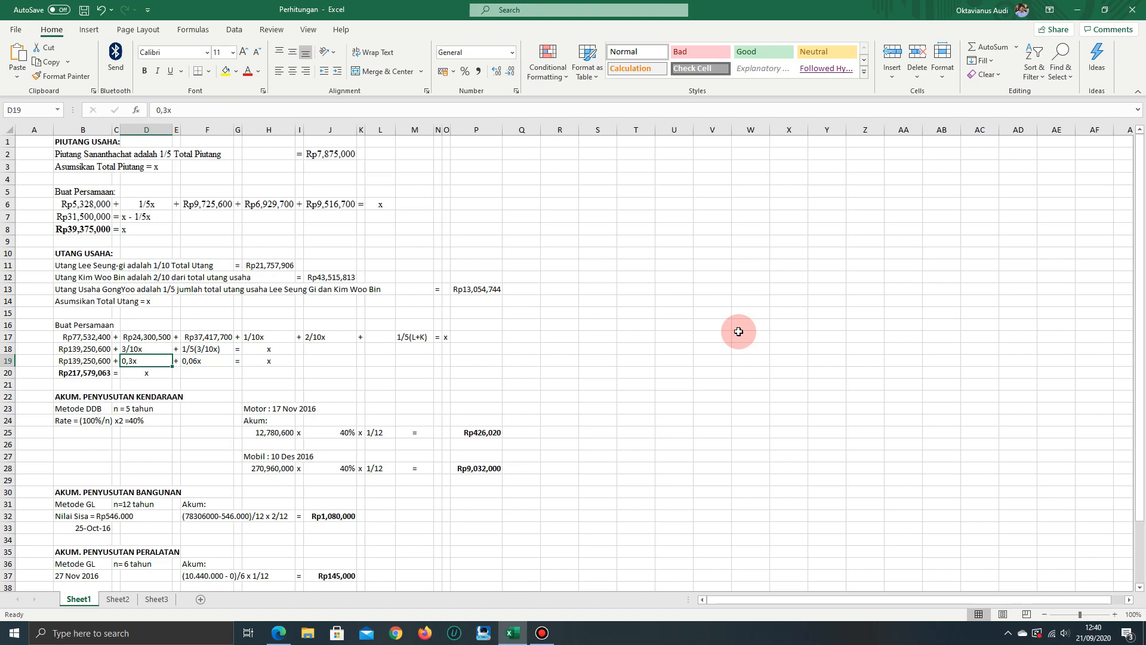
key(Right)
key(Right)
key(Right)
key(Right)
key(Right)
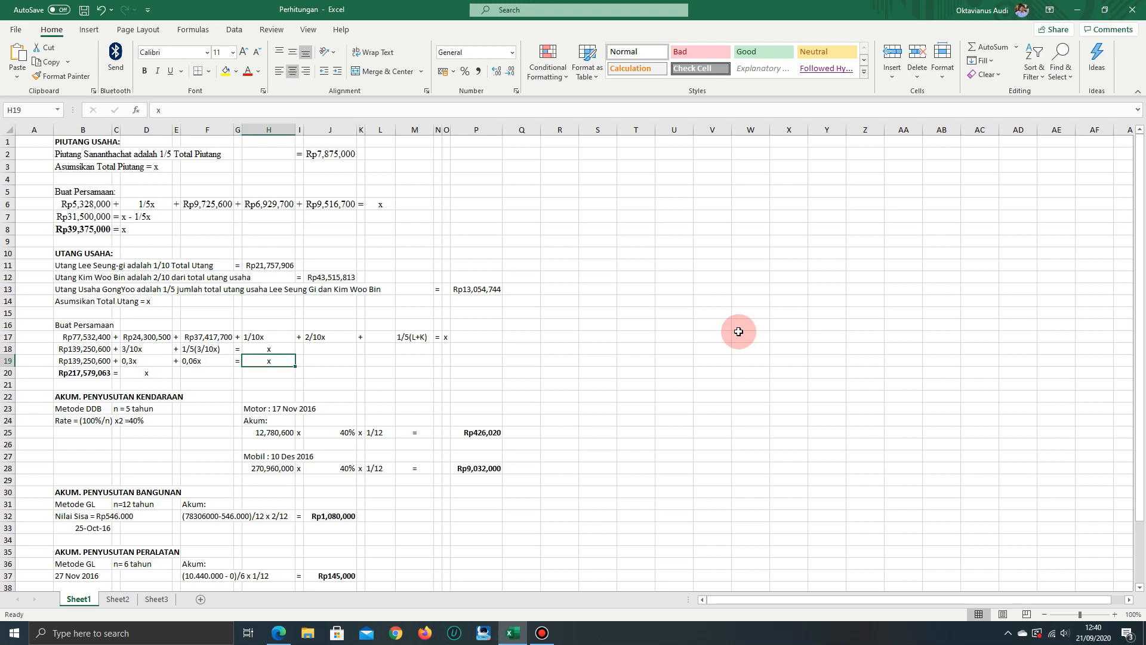
key(Left)
key(Left)
key(Left)
key(Left)
key(Left)
key(Left)
key(Left)
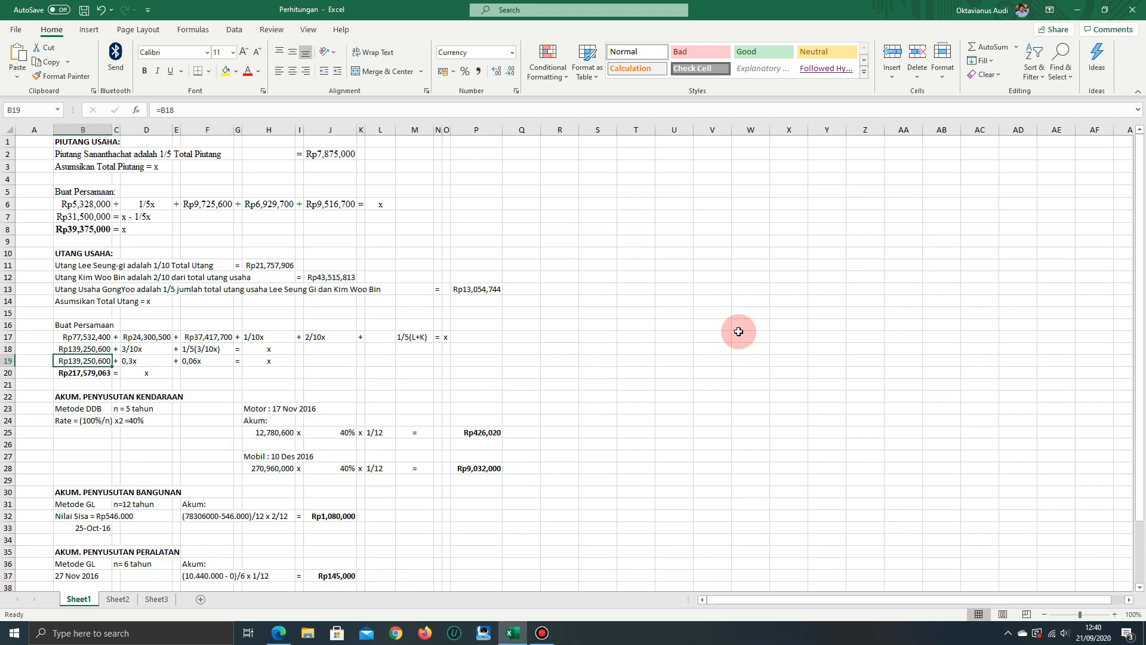
key(Down)
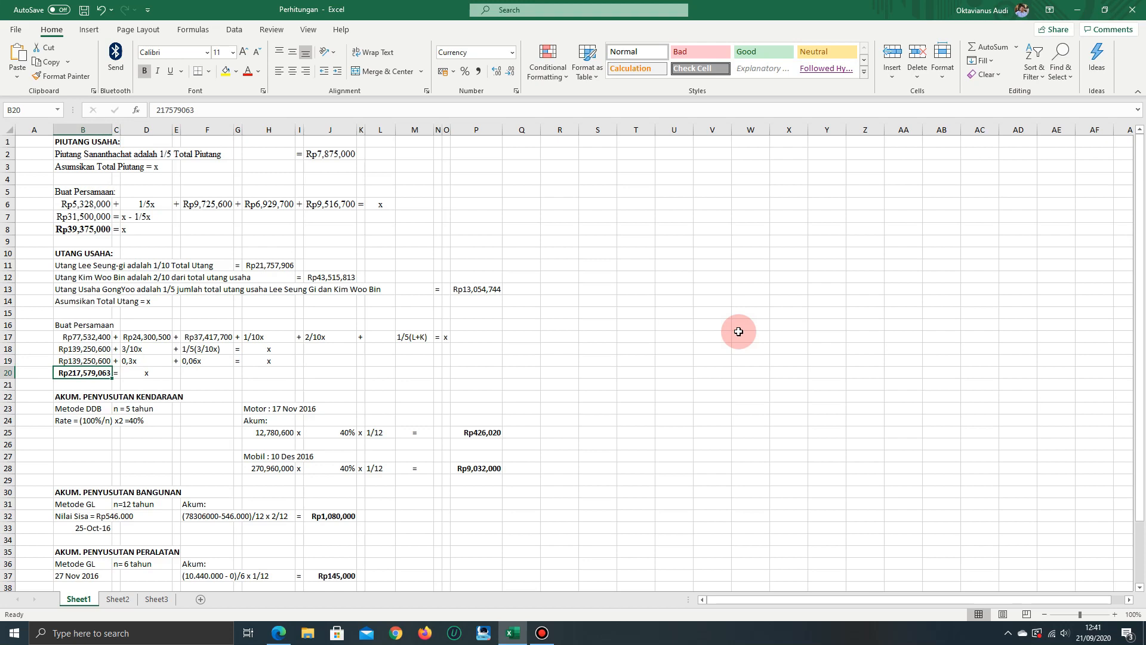
Go back over the row 19 constant and x terms and relate them to the total payables in B20
key(Up)
key(Down)
key(Up)
key(Right)
key(Right)
key(Right)
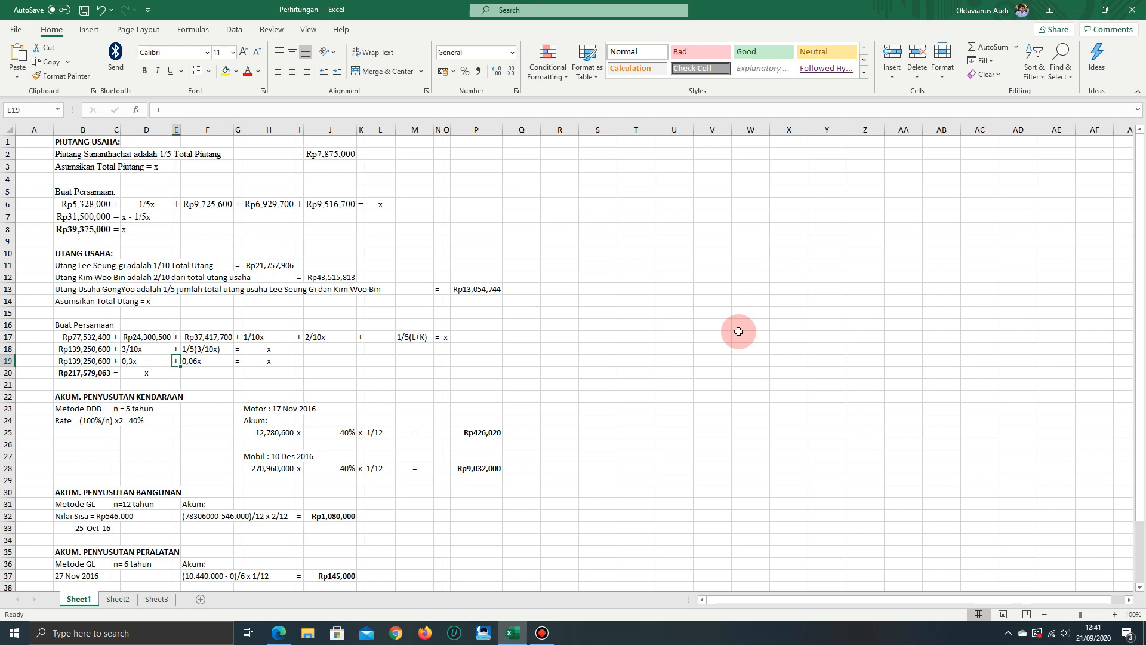
key(Left)
key(Left)
key(Down)
key(Left)
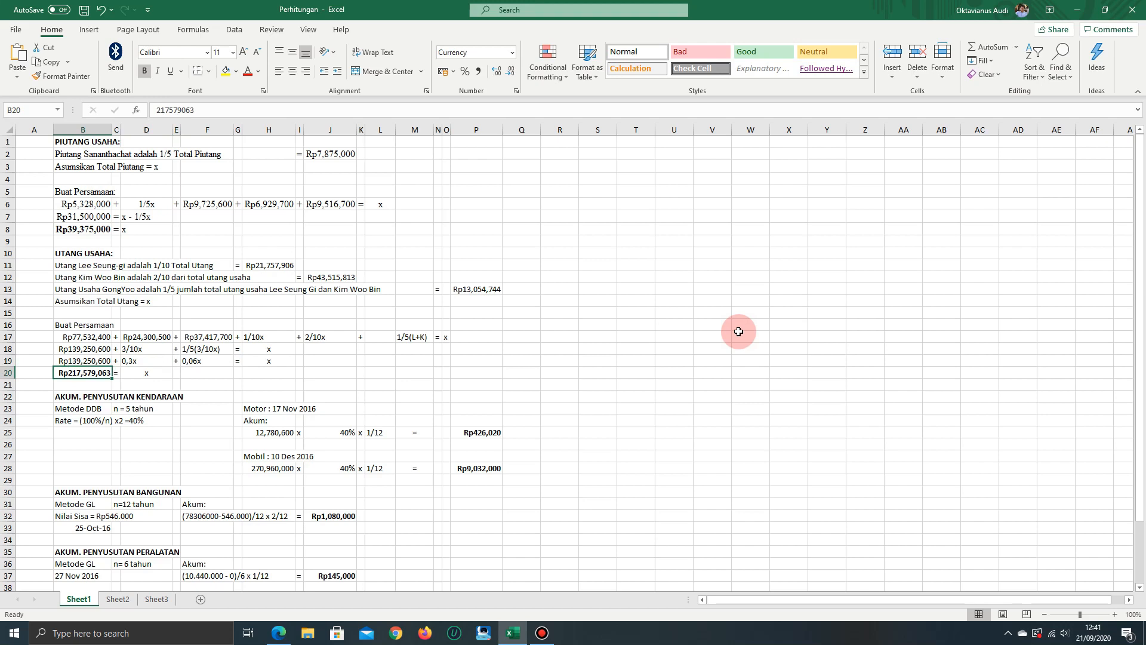
Inspect the formulas for the 1/10 and 2/10 supplier payables in H11 and J12
key(Up)
key(Up)
key(Up)
key(Up)
key(Up)
key(Up)
key(Up)
key(Up)
key(Up)
key(Right)
key(Right)
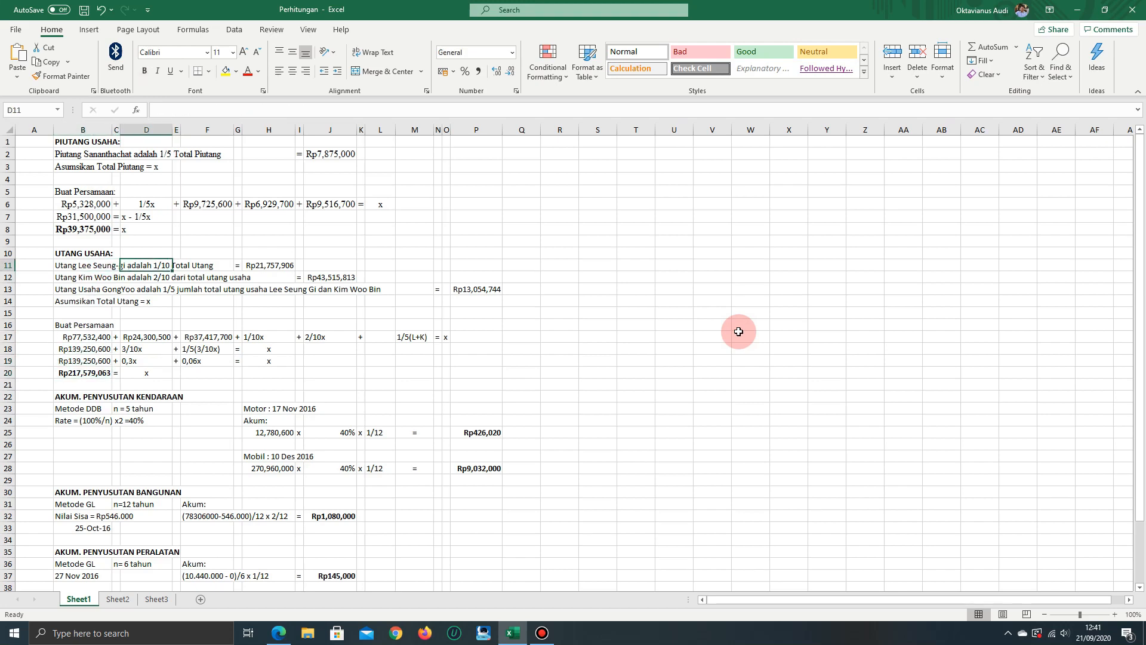
key(Right)
key(Right)
key(Right)
key(Right)
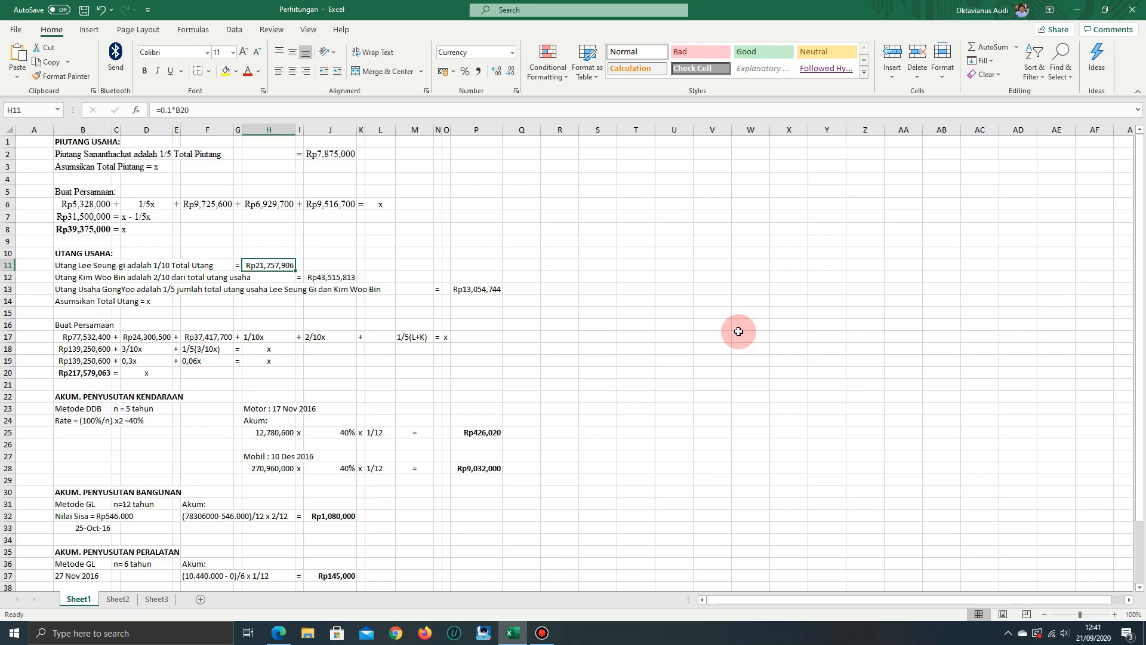
key(Down)
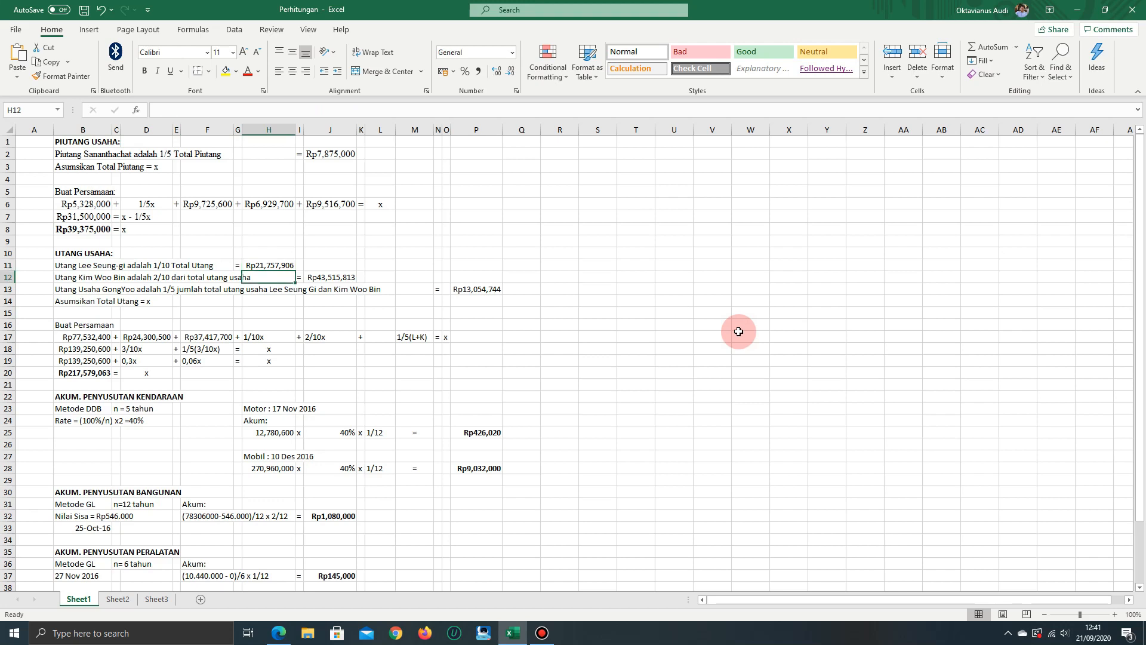
key(Right)
key(Right)
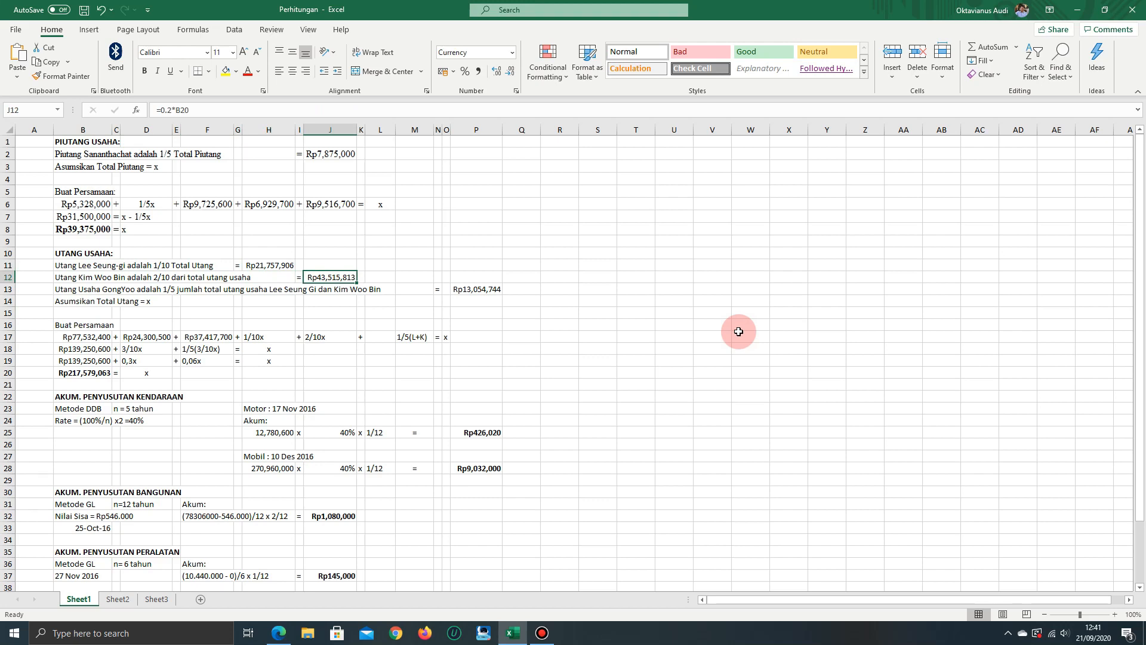
Review the supplier payables in J12 and H11, then inspect the formula in P13 for one fifth of their sum
key(Down)
key(Right)
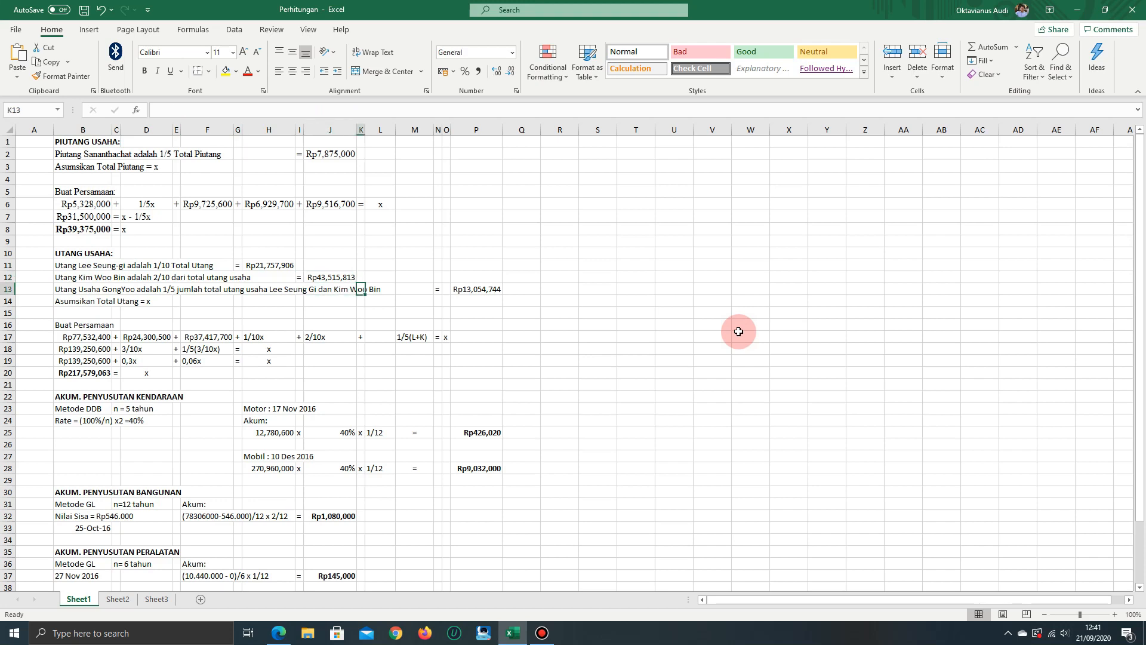
key(Left)
key(Up)
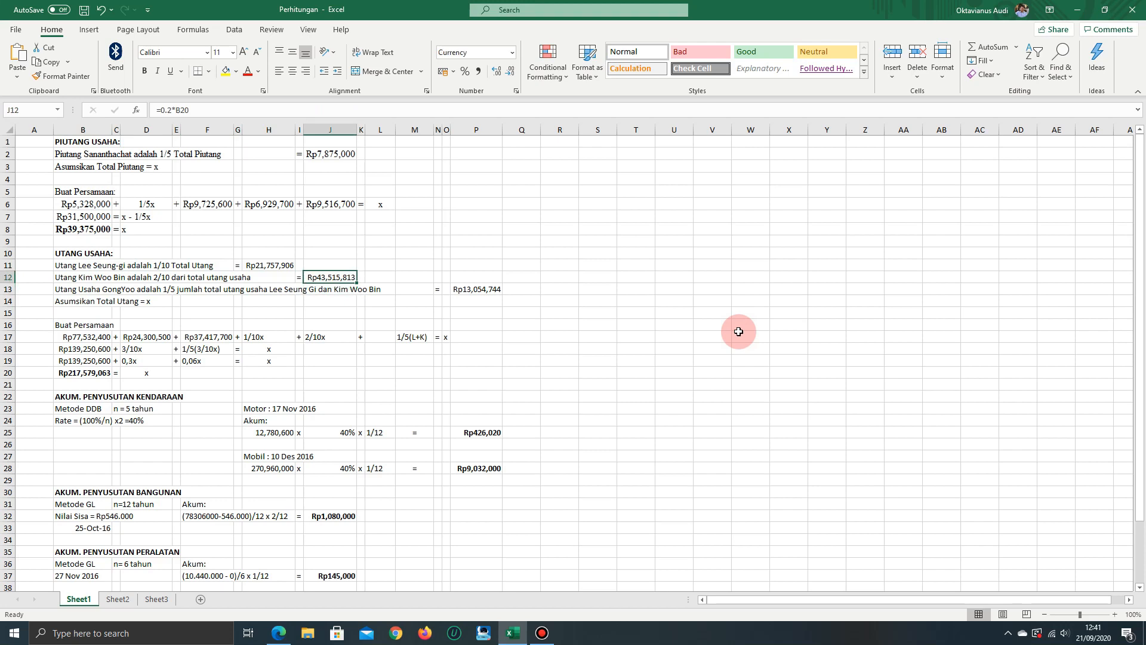
key(Left)
key(Up)
key(Left)
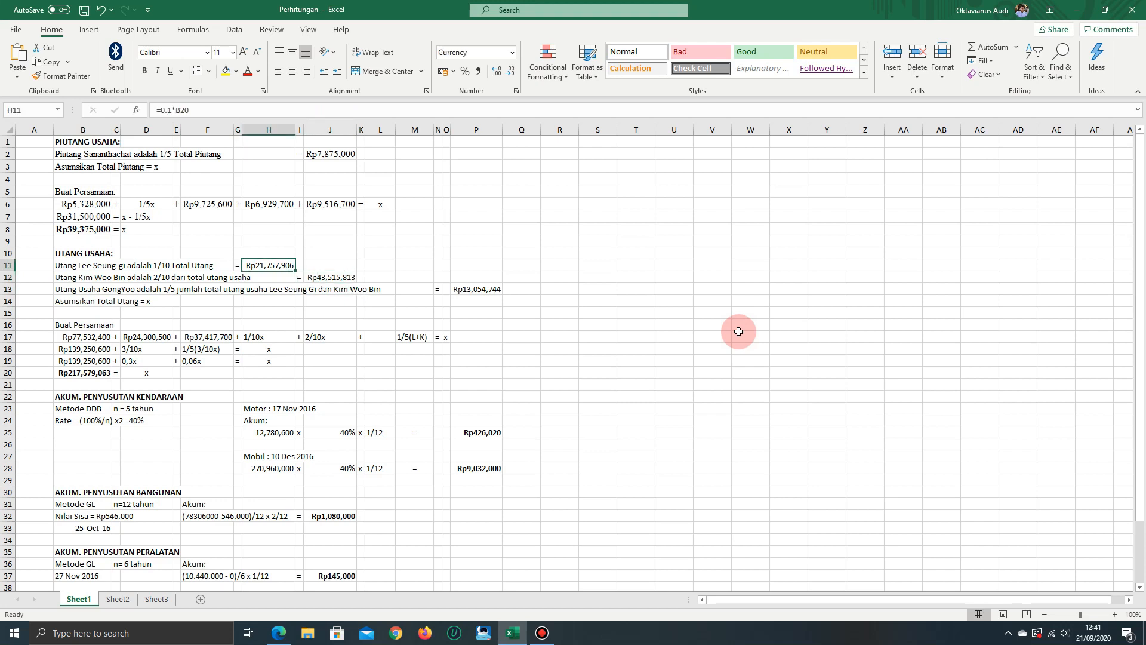
key(Down)
key(Down)
key(Right)
key(Right)
key(Right)
key(Right)
key(Right)
key(Right)
key(Right)
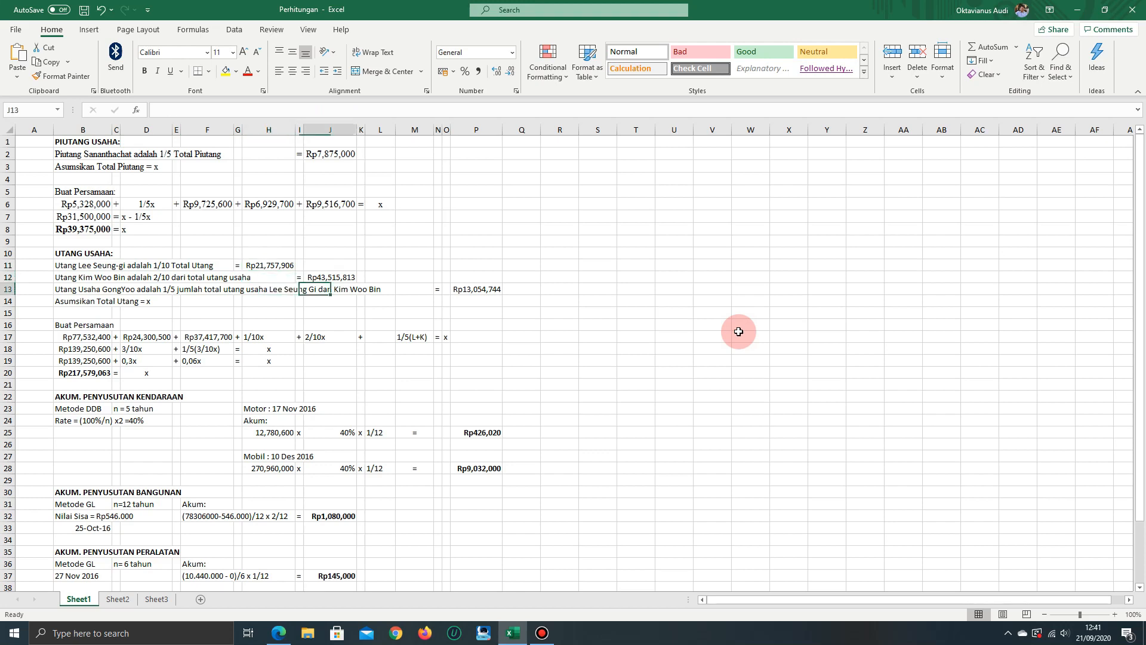
key(Right)
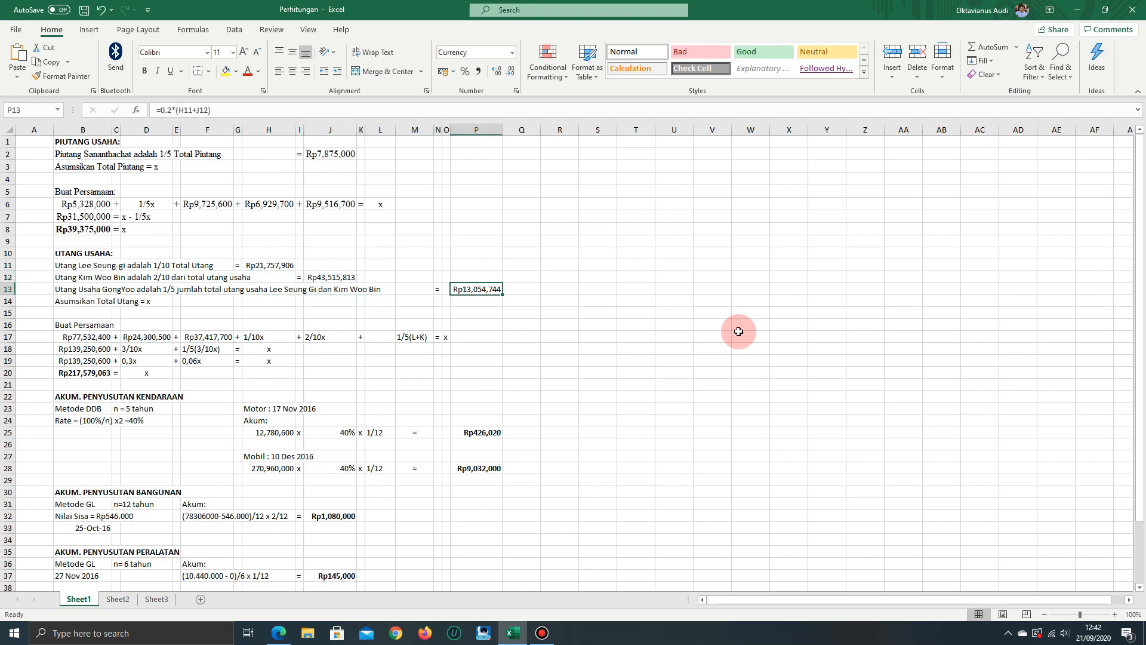
Switch from the workbook to the answer key PDF in the browser to check the Utang Usaha IDR opening balance
key(Left)
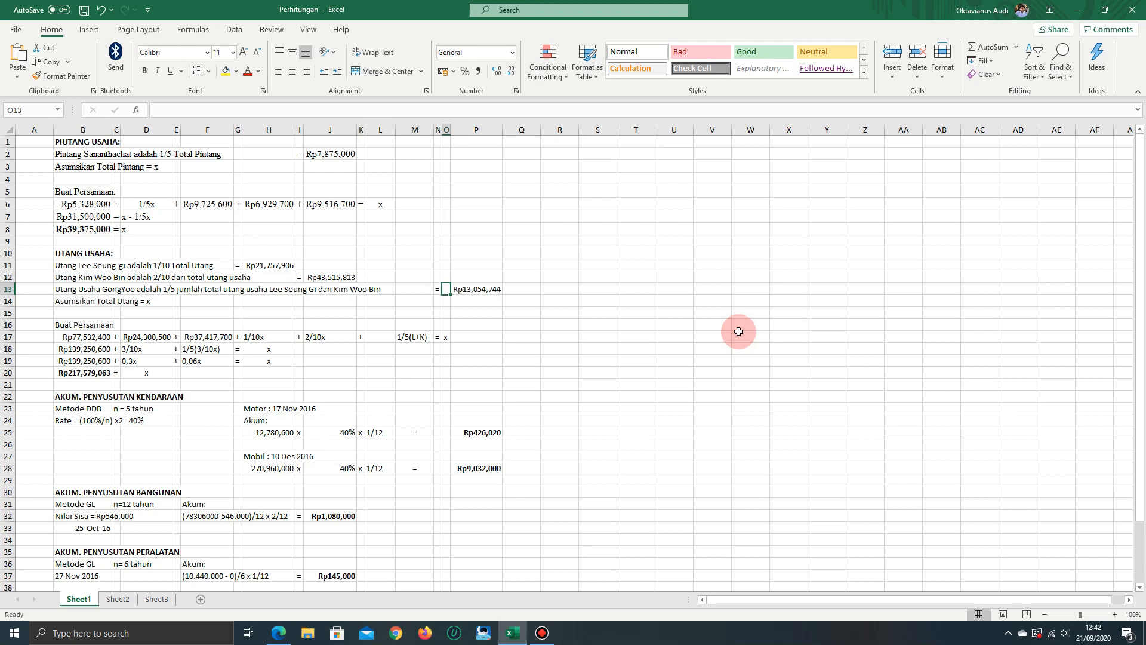
key(alt+Tab)
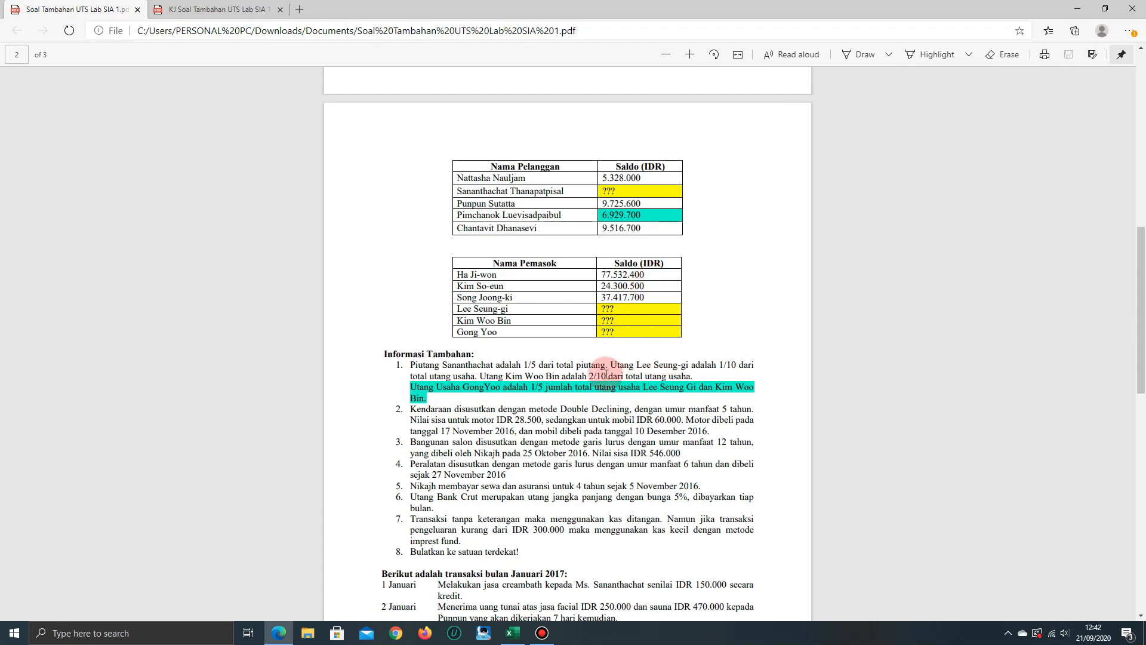
click(205, 8)
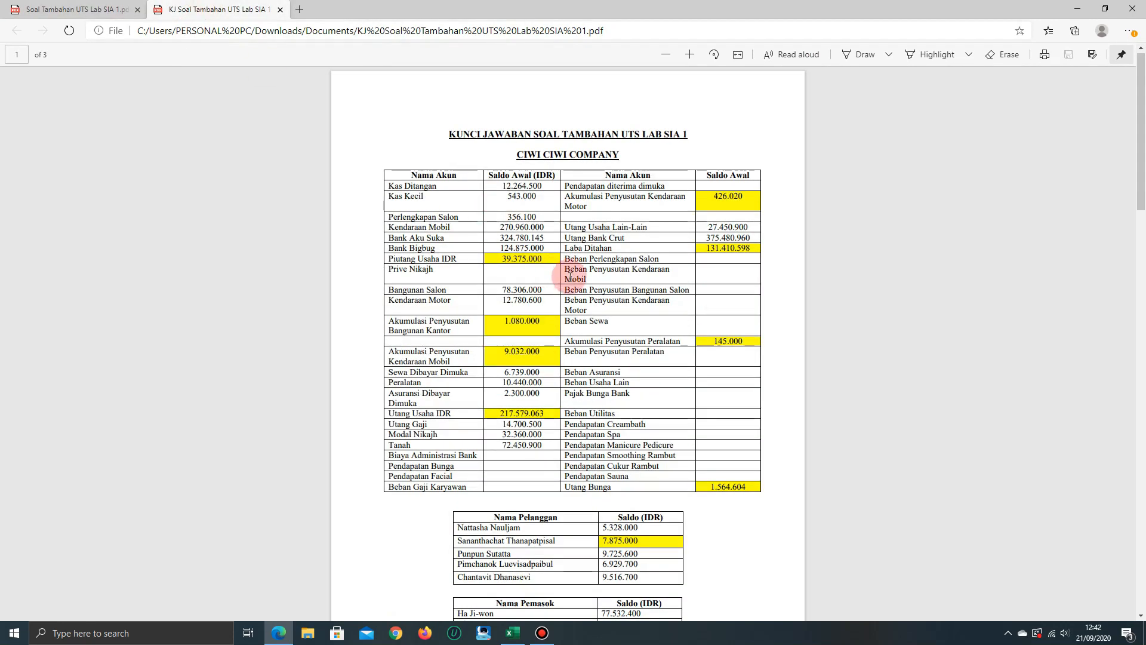
Check the customer and supplier balances in the answer key, then read the Informasi Tambahan section of the exercise PDF
scroll(676, 389, down, 2)
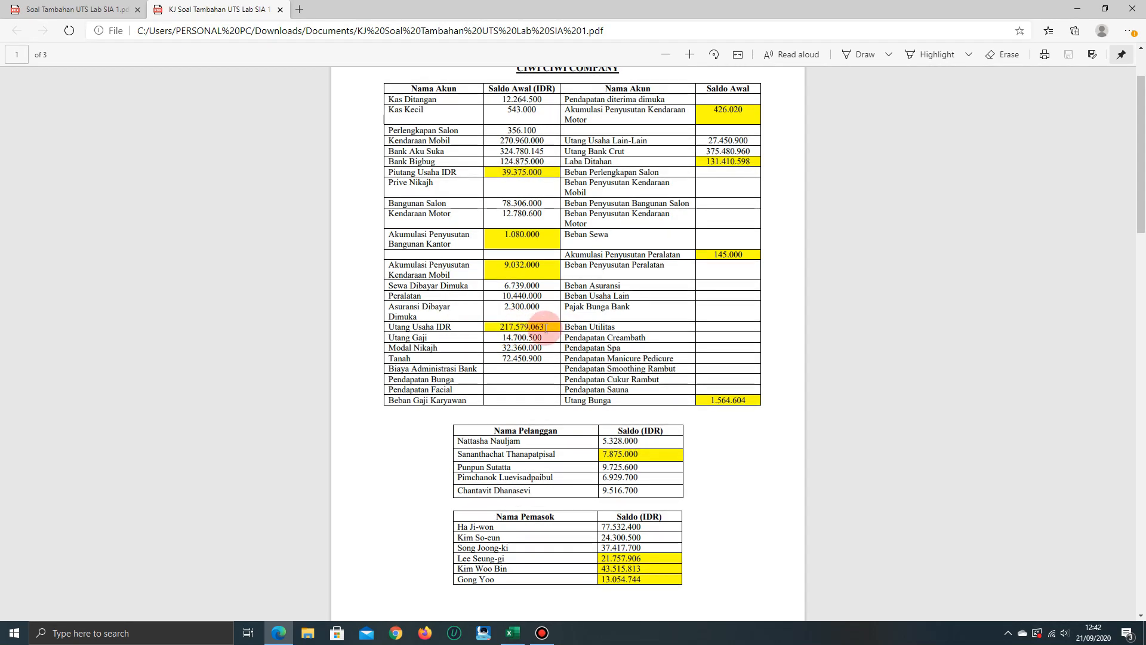
click(78, 9)
scroll(639, 456, down, 1)
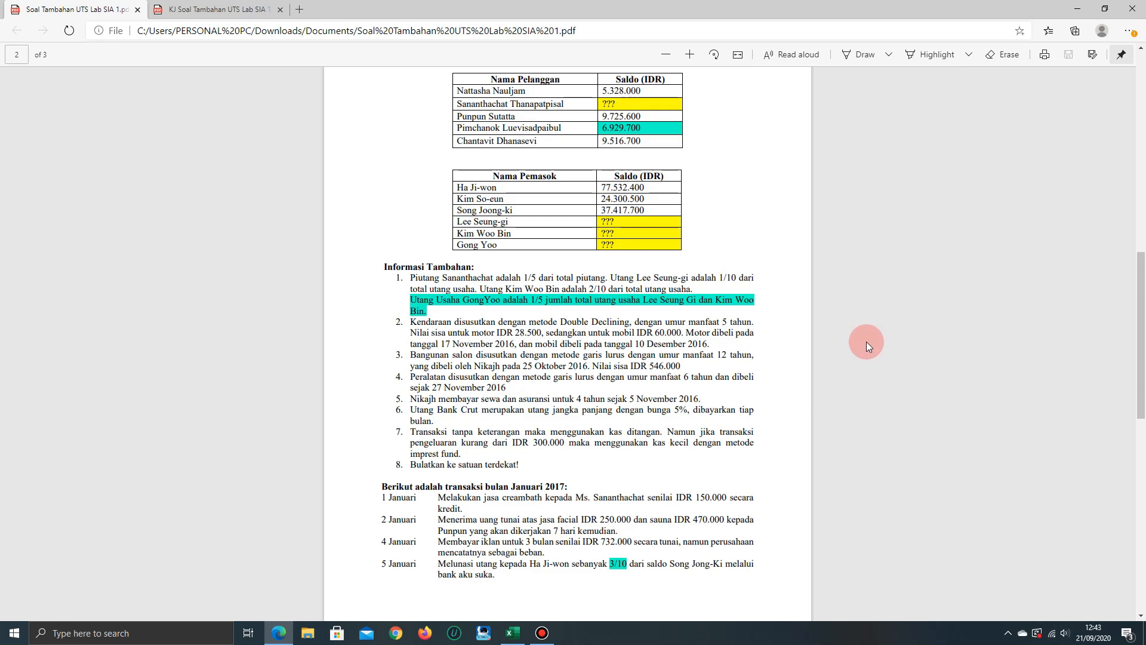
scroll(860, 310, up, 2)
scroll(858, 309, up, 12)
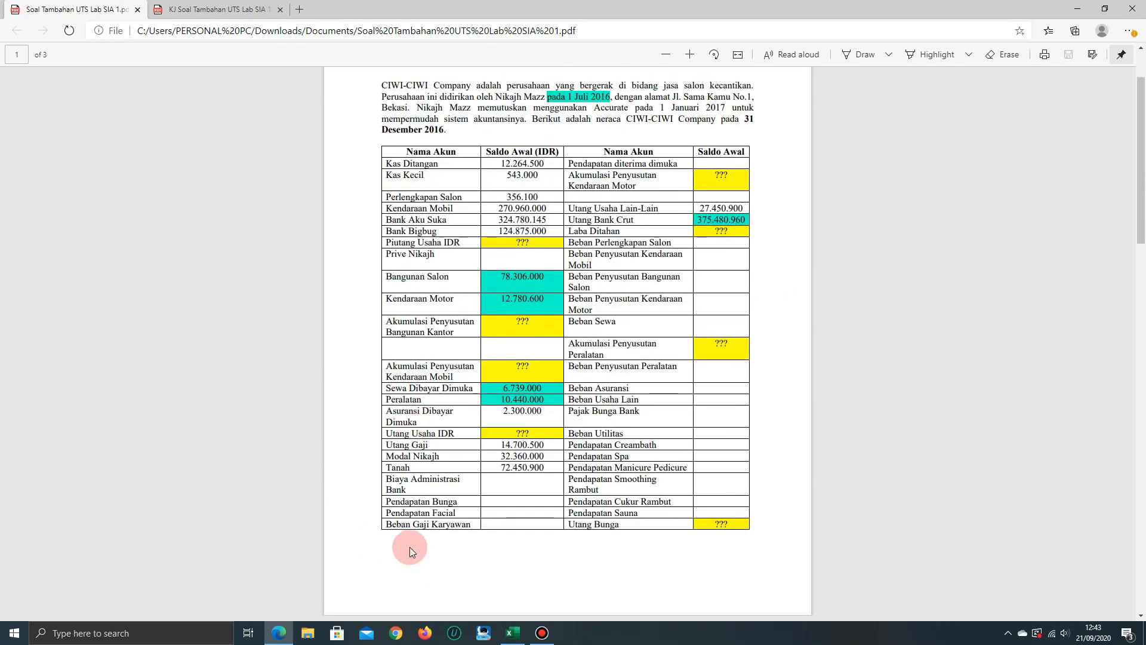
Switch to the Perhitungan workbook and review the vehicle depreciation method, useful life and rate in rows 23 and 24
click(512, 633)
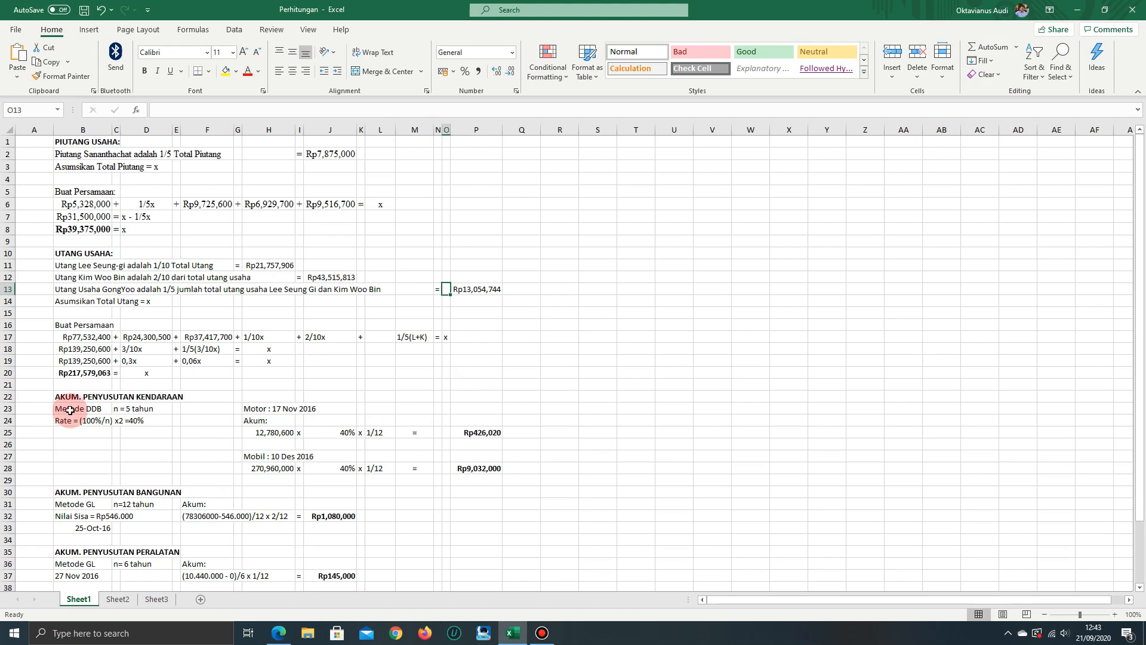
click(226, 409)
key(Left)
key(Left)
key(Left)
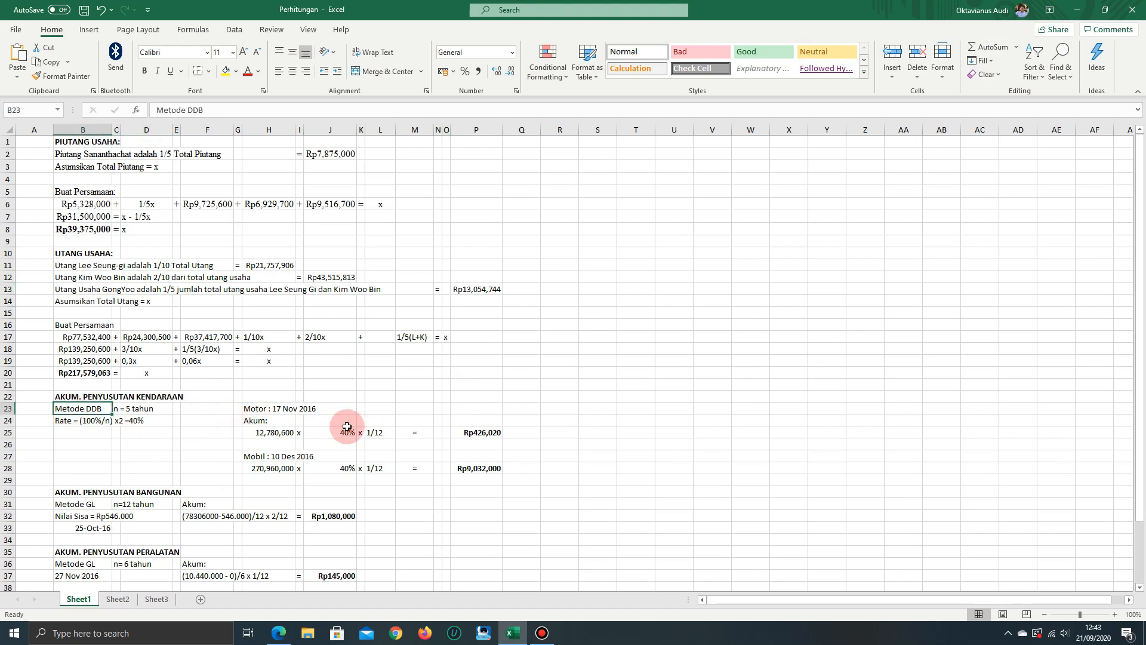
key(Right)
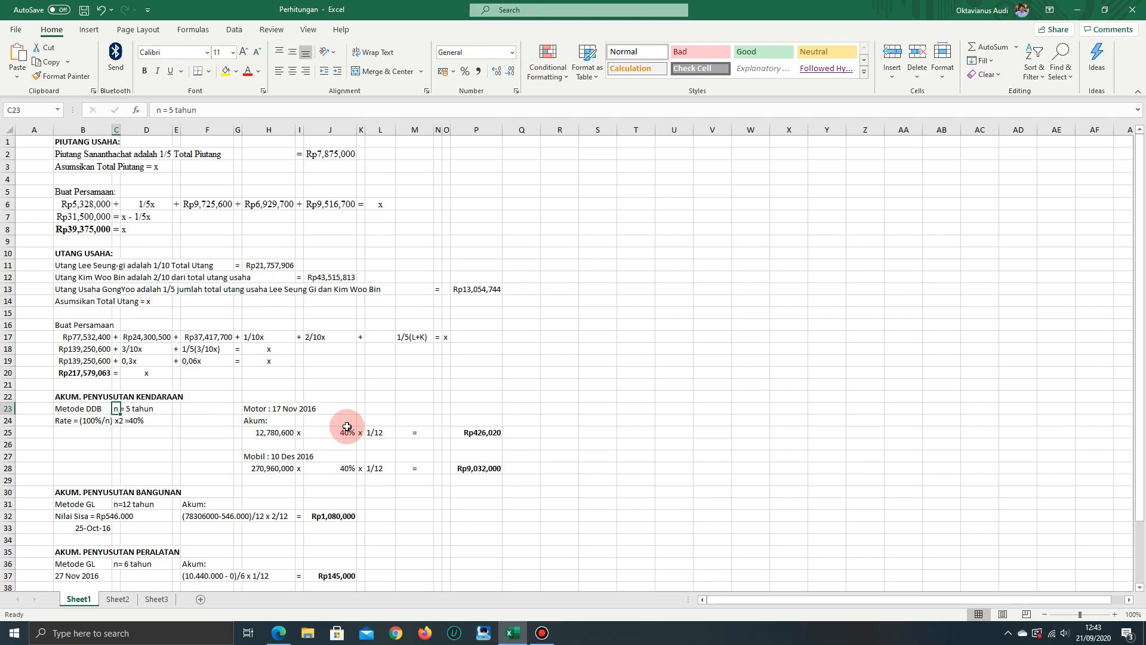
key(Down)
key(Right)
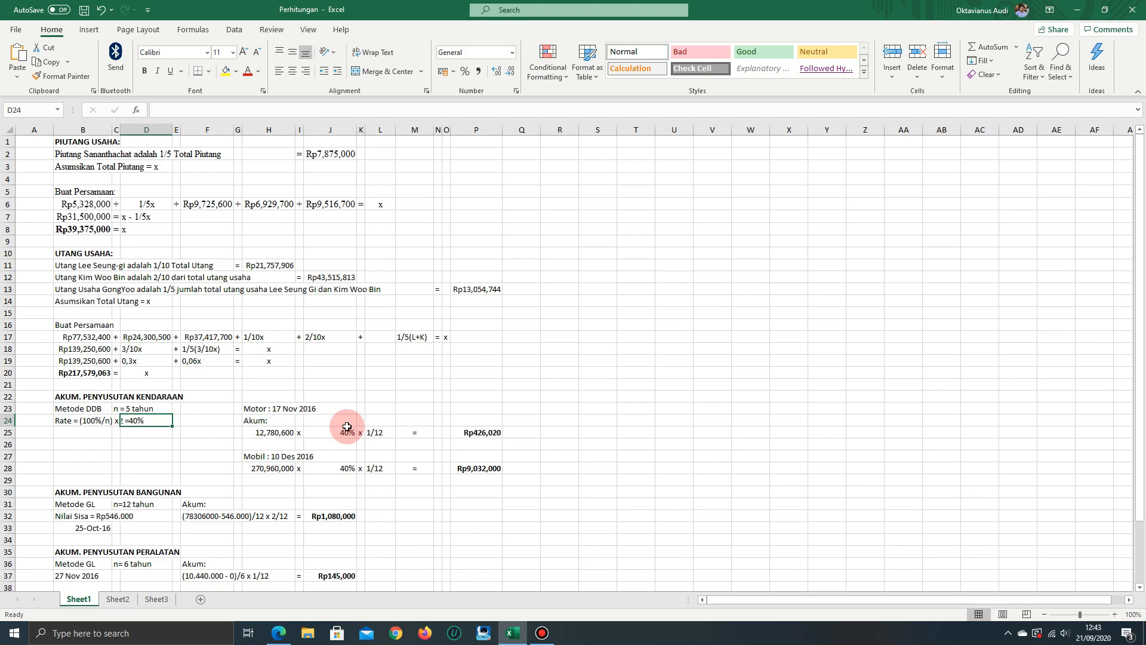
Review the motorcycle's cost in H25 and compare it with the Kendaraan Motor balance in the exercise PDF
key(Right)
key(Right)
key(Right)
key(Right)
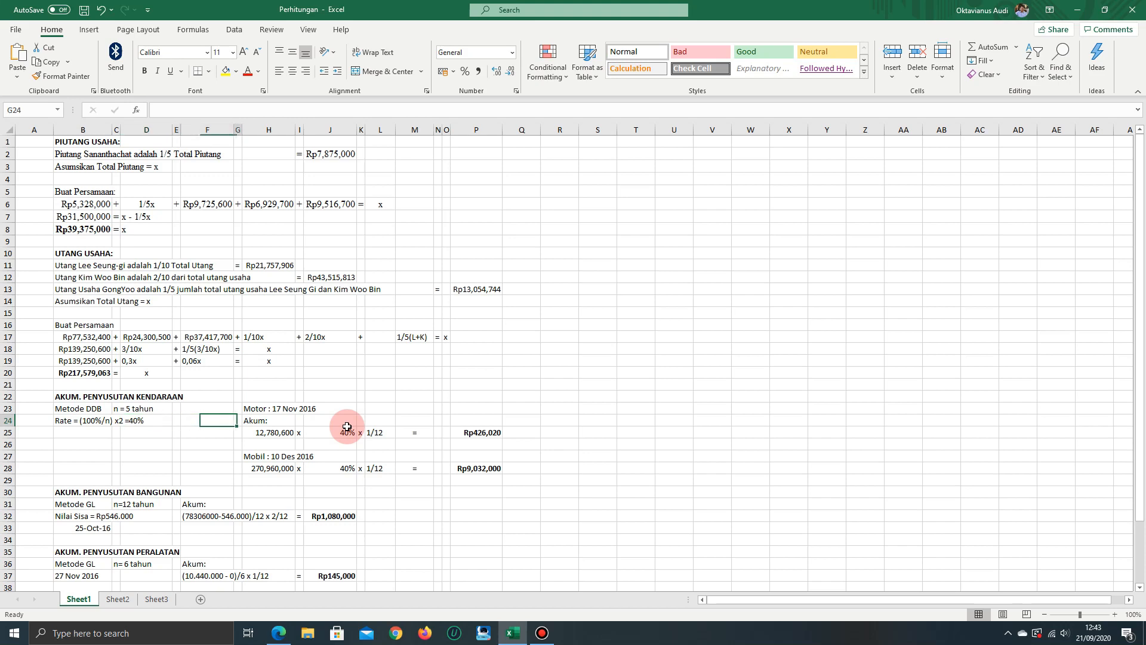
key(Up)
key(Up)
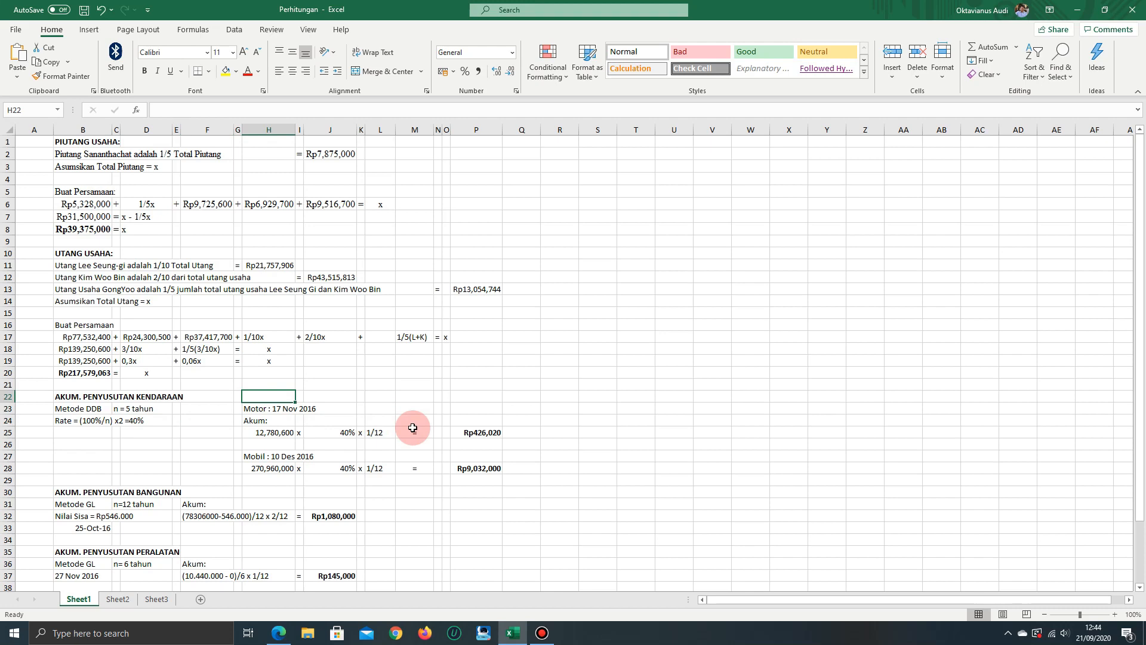
key(Down)
key(Down)
key(Down)
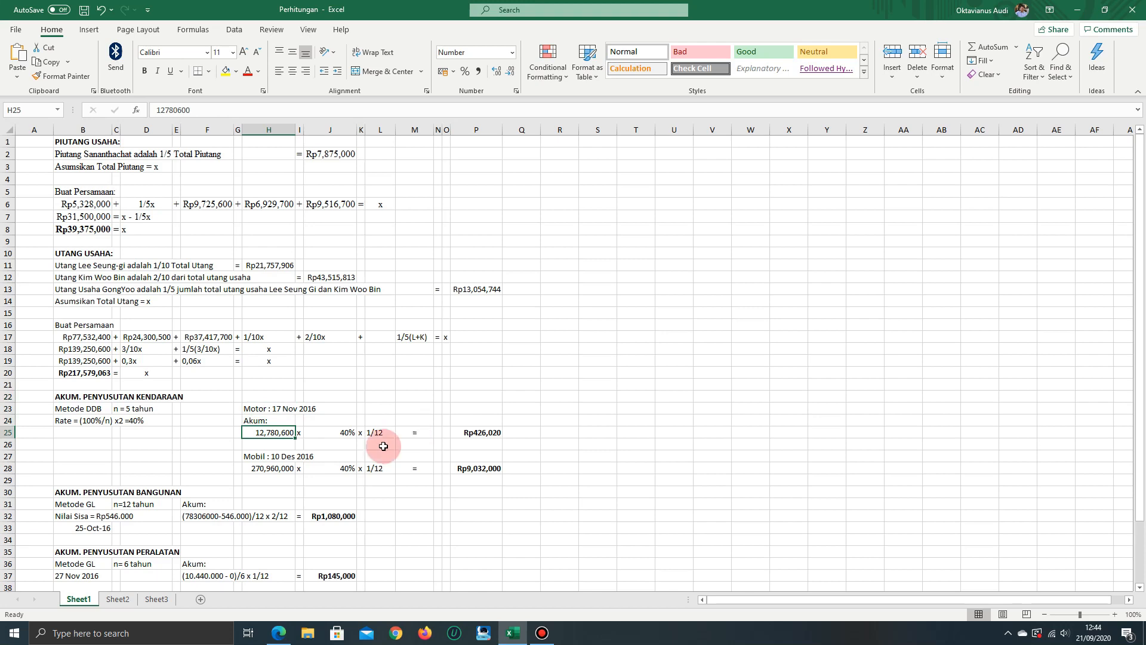
key(alt+Tab)
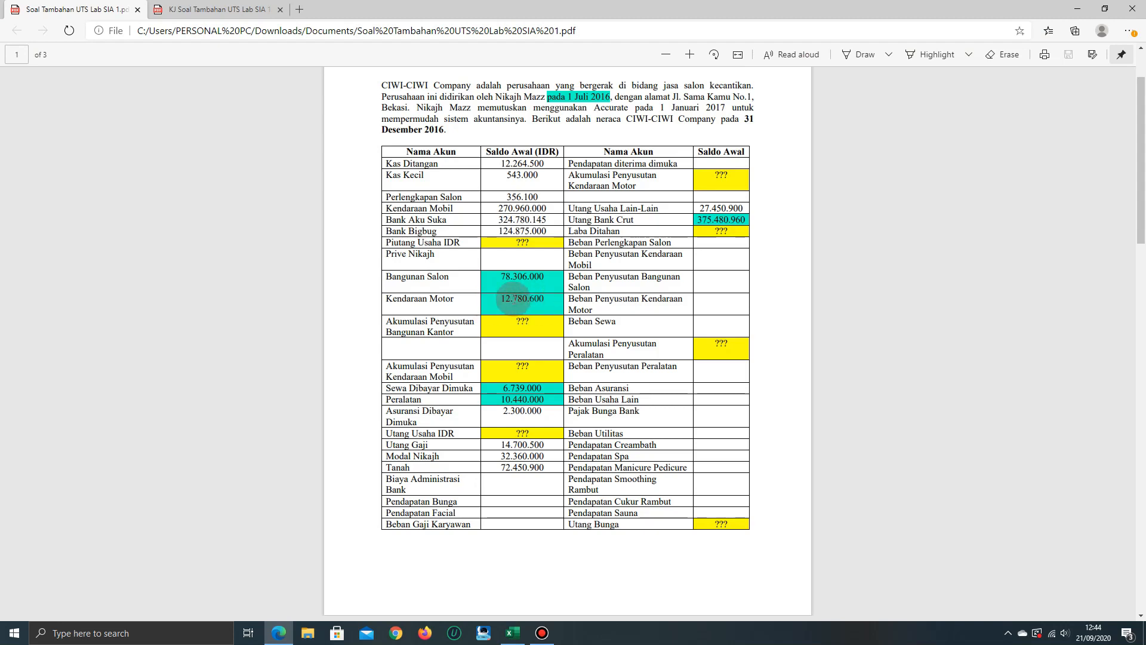
key(alt+Tab)
Examine the motorcycle's rate and month fraction in J25 and L25, checking them against the purchase details in the exercise PDF
key(Right)
key(Right)
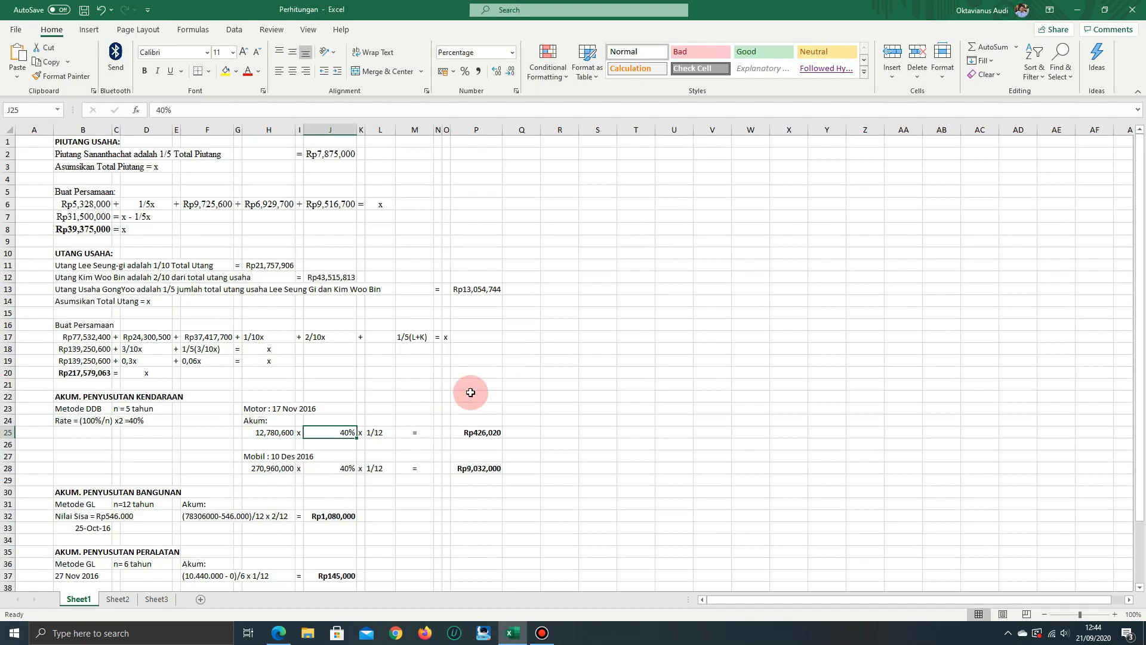
key(Right)
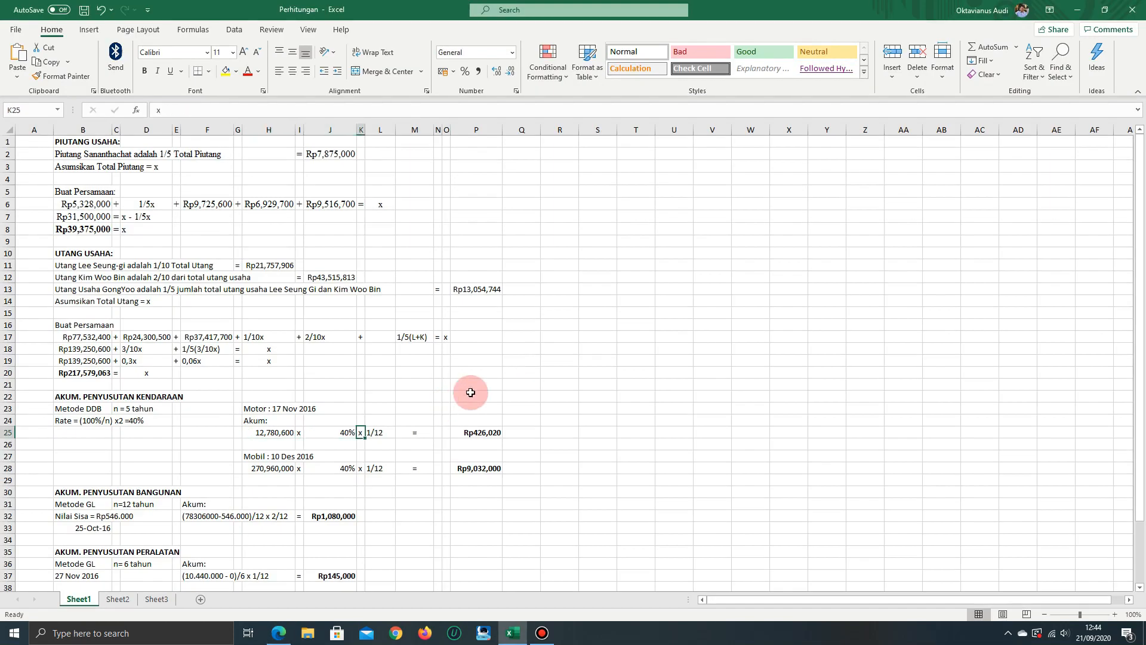
key(Right)
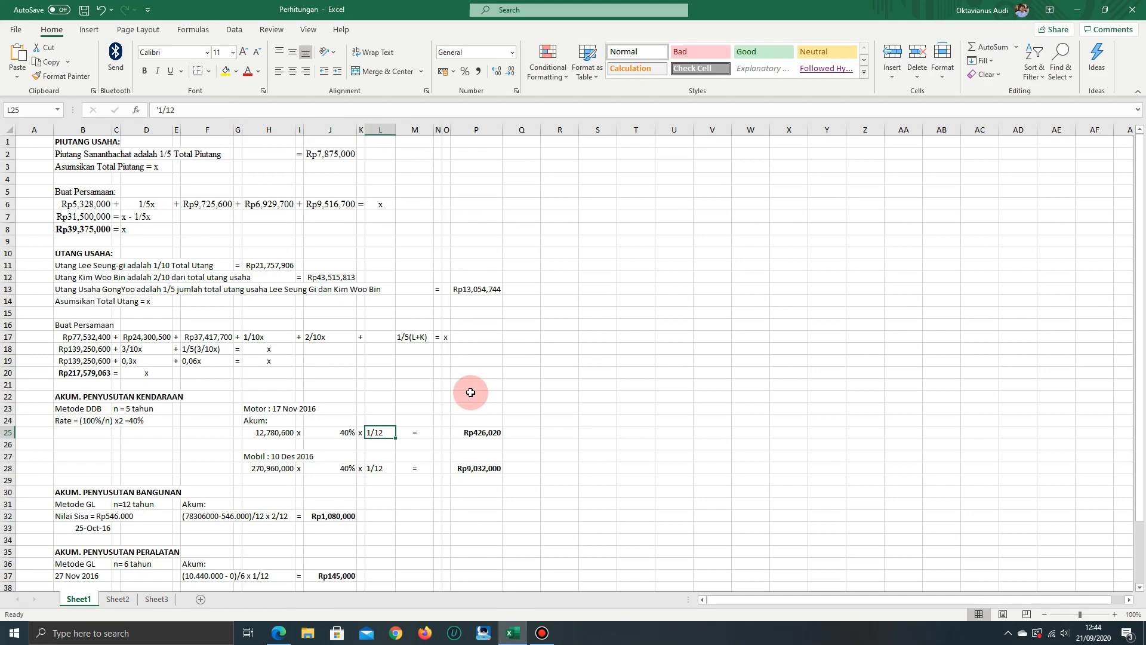
key(alt+Tab)
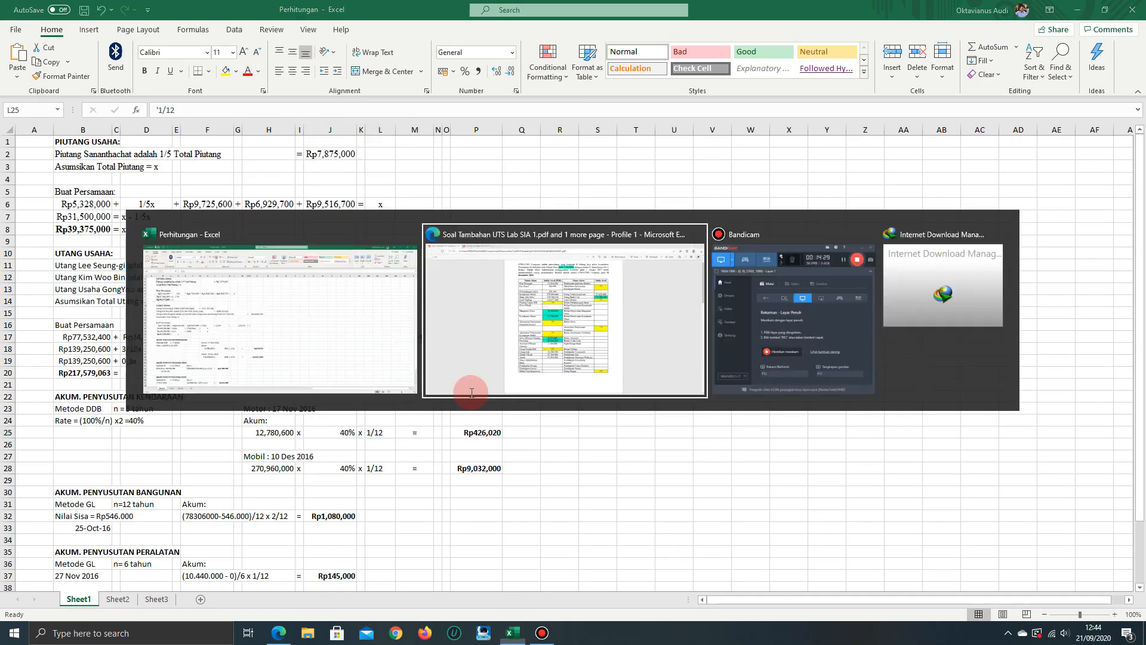
scroll(475, 407, down, 10)
scroll(479, 407, down, 5)
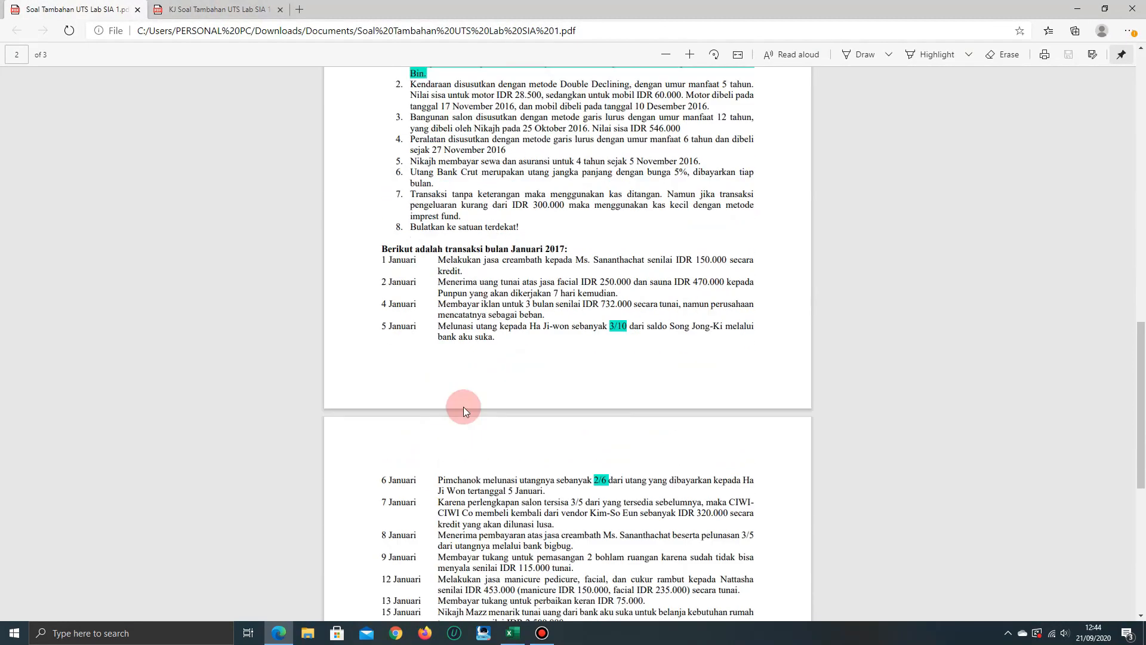
scroll(487, 279, up, 20)
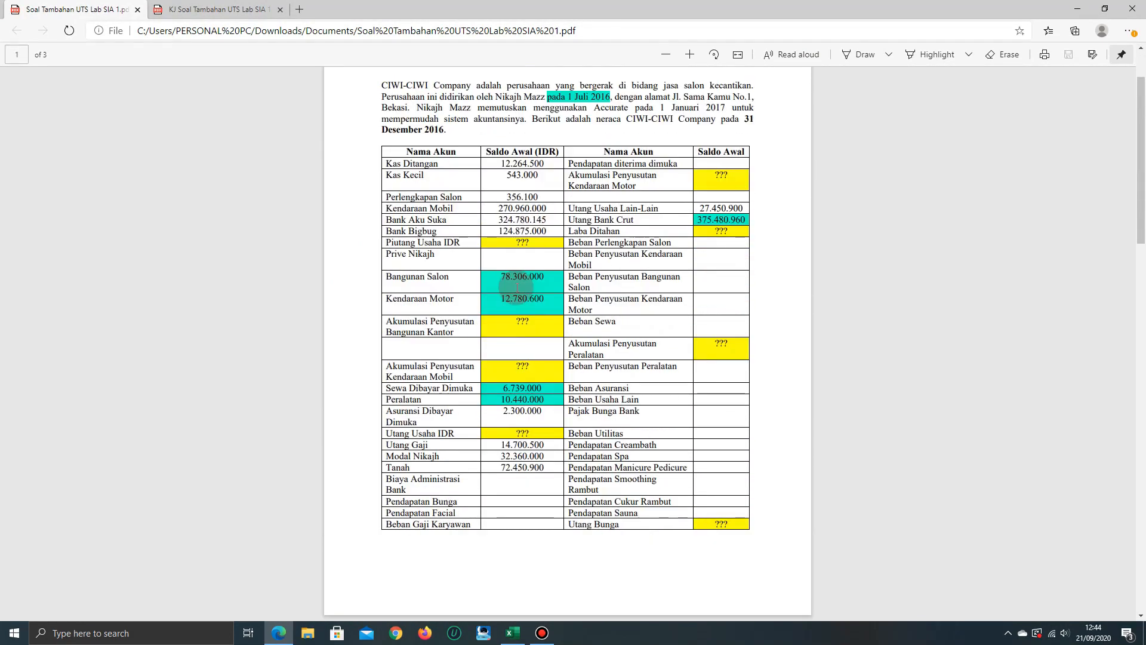
key(alt+Tab)
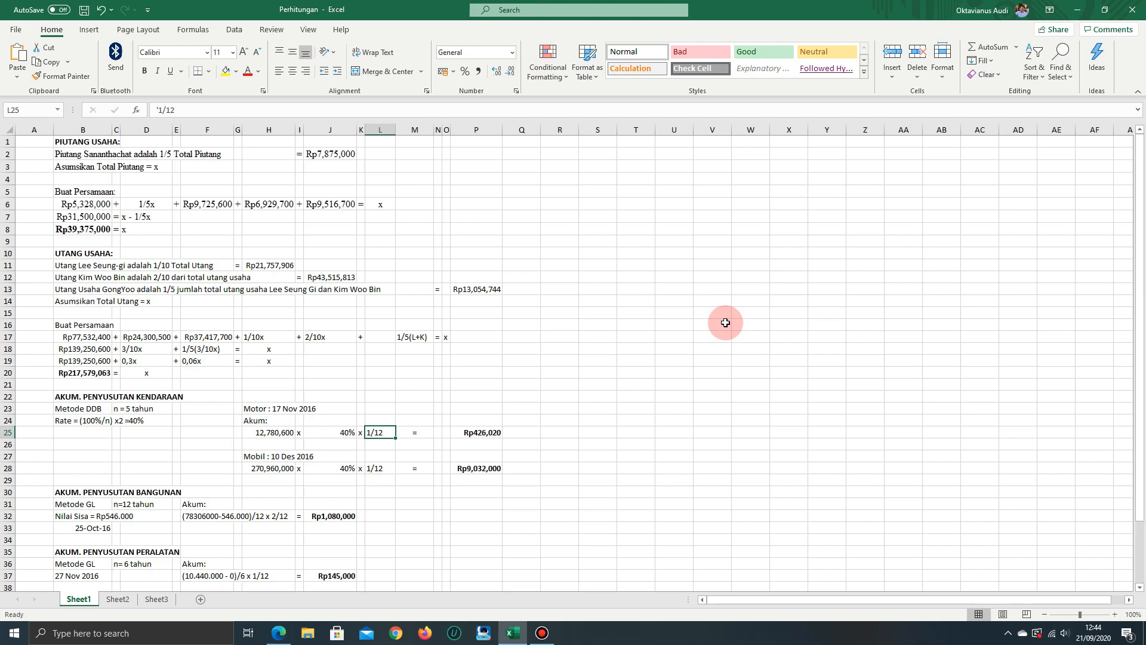
Inspect the motorcycle's accumulated depreciation in P25, then move on to the car's cost in H28
key(Right)
key(Right)
key(Right)
key(Right)
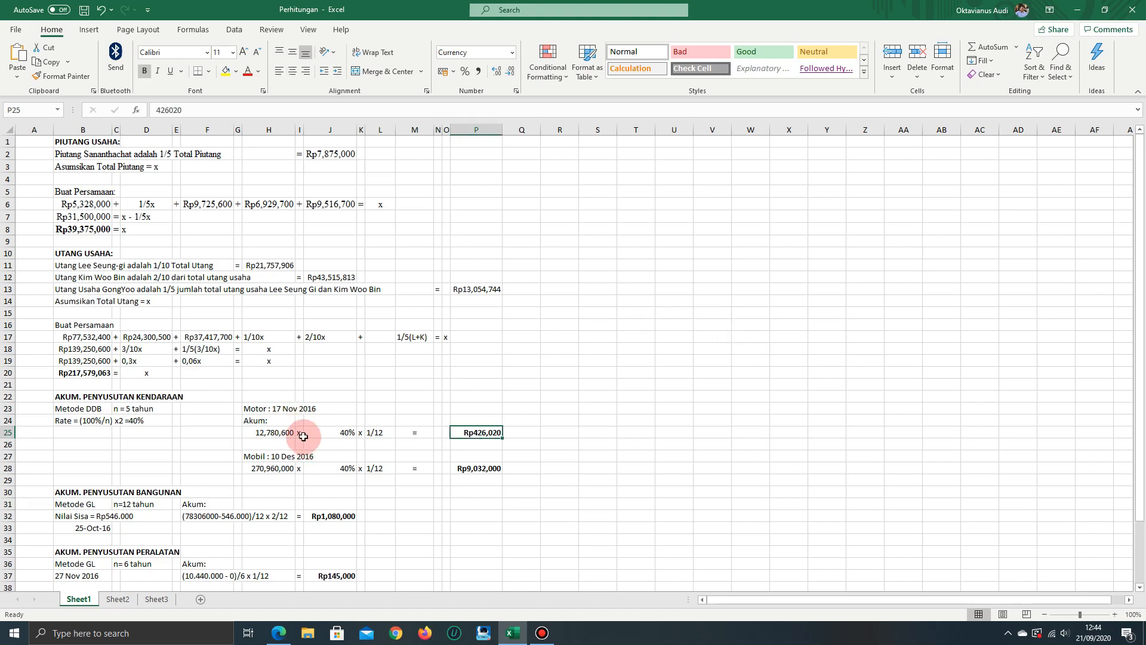
key(Down)
key(Down)
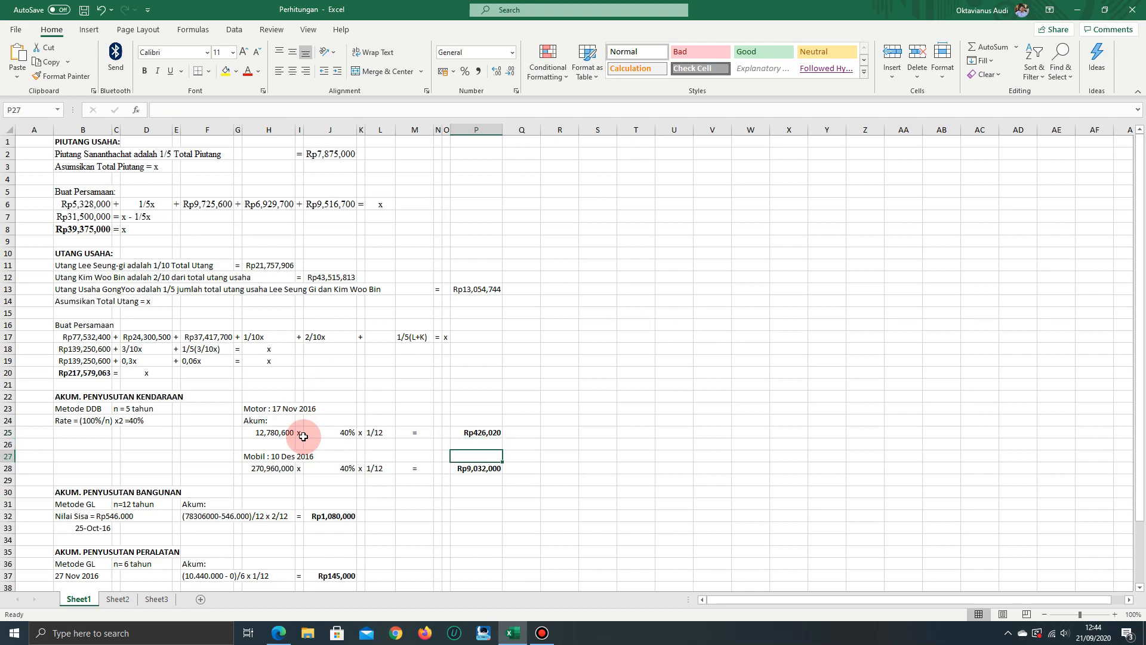
key(Left)
key(Left)
key(Left)
key(Left)
key(Left)
key(Left)
key(Left)
key(Left)
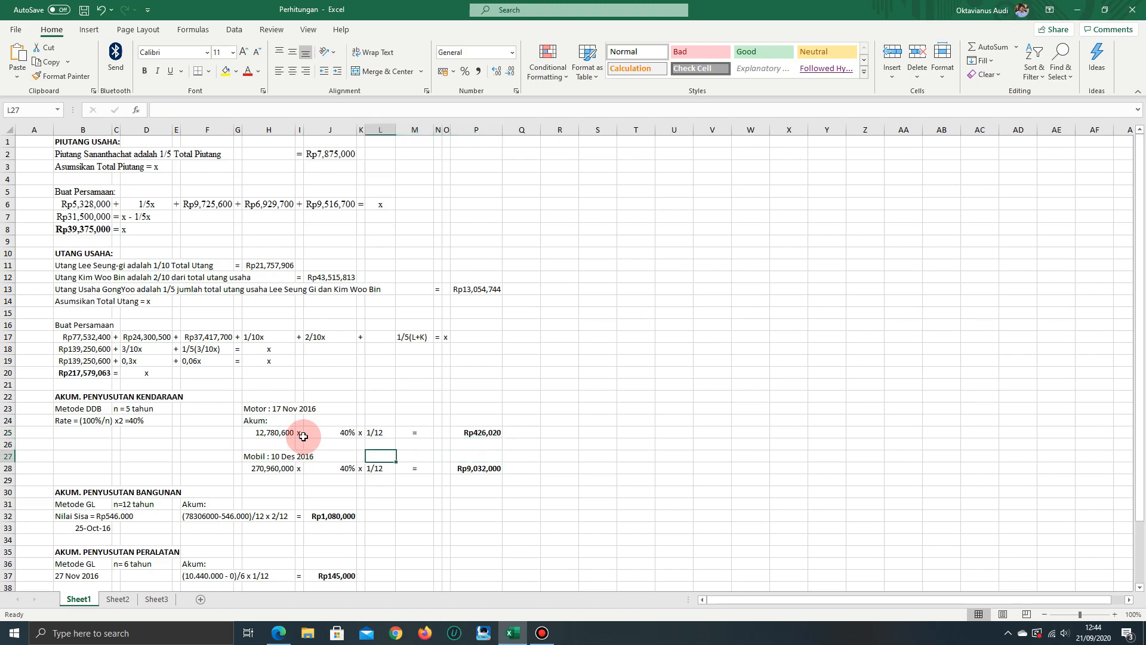
key(Down)
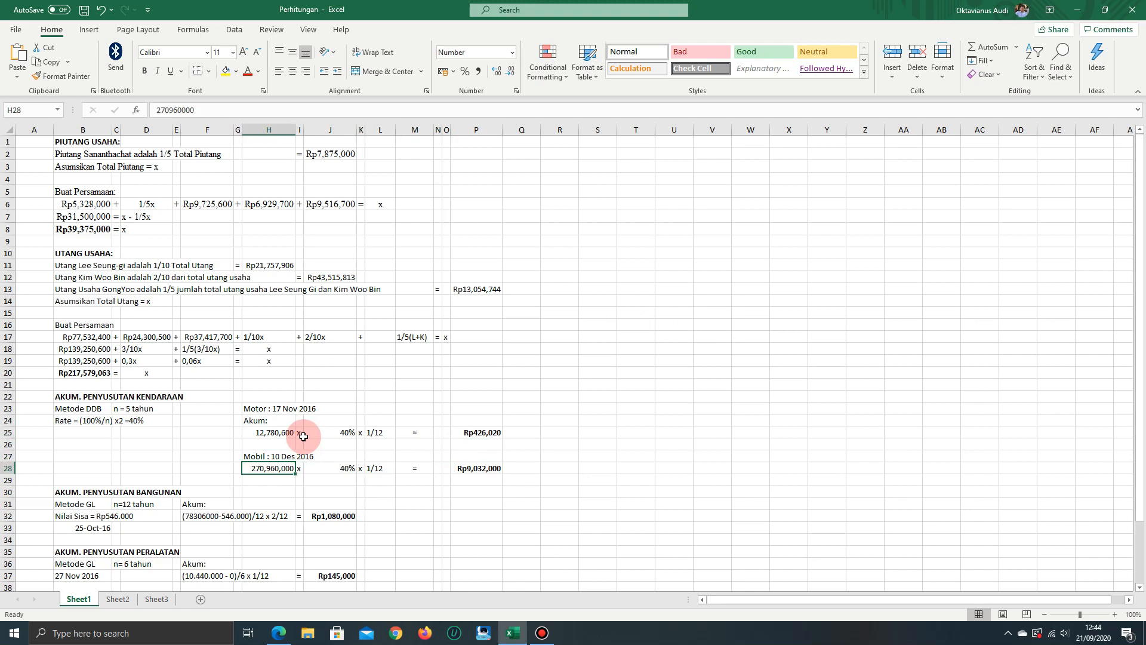
Go through the car's rate in J28, month fraction in L28 and accumulated depreciation in P28
key(Right)
key(Right)
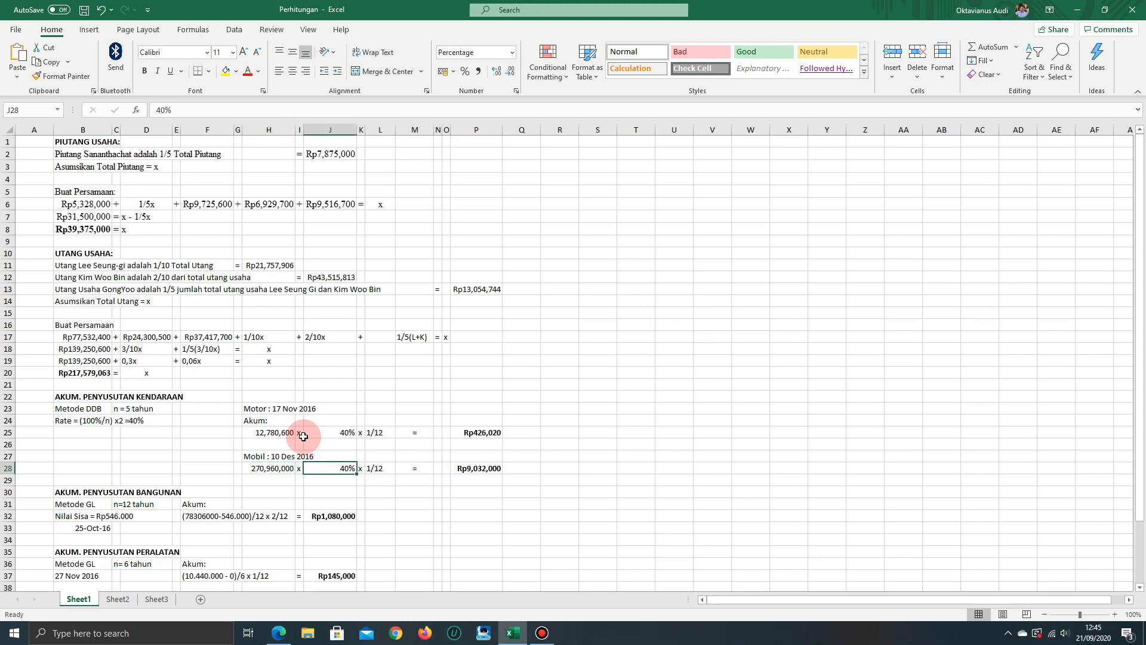
key(Right)
key(Right)
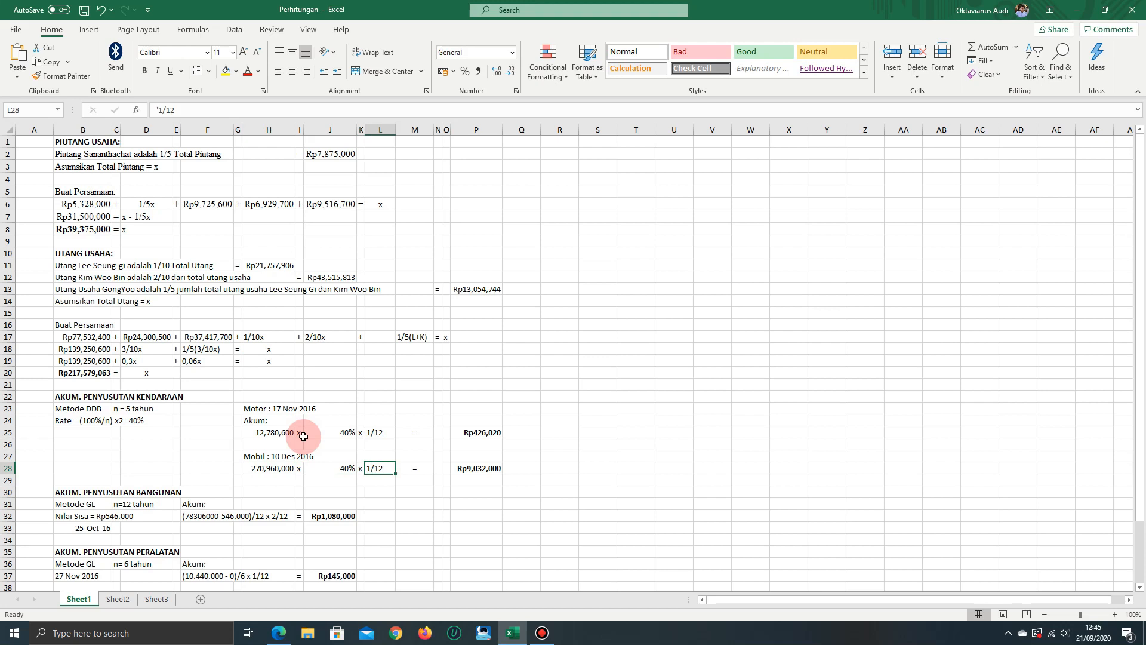
key(Right)
key(Right)
key(Right)
key(Right)
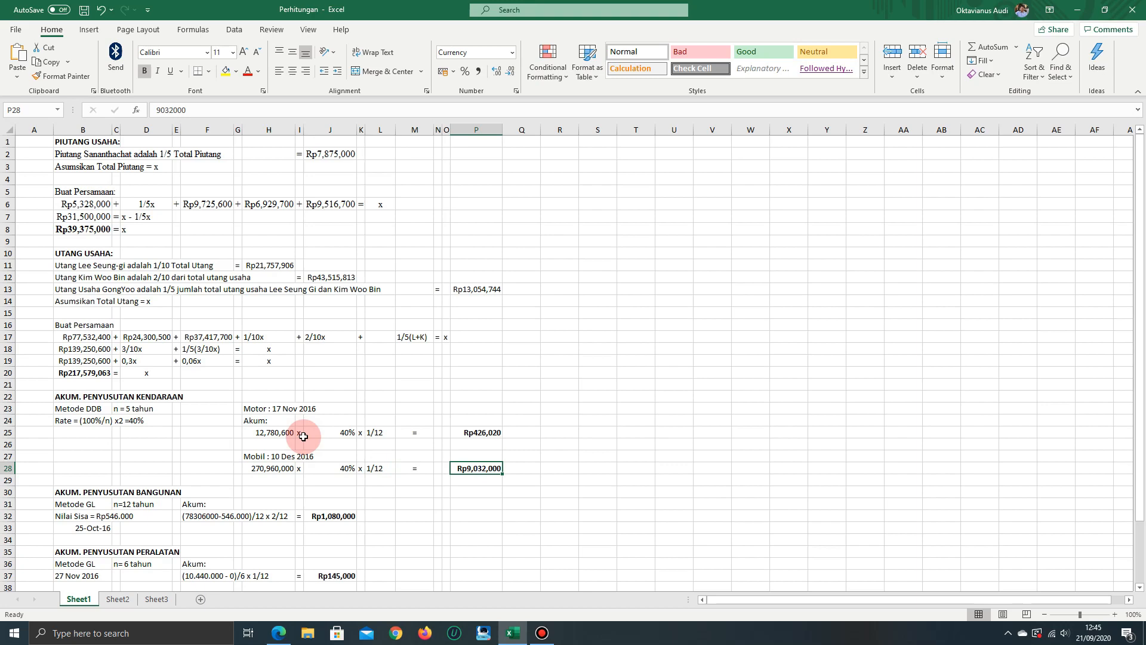
Check the vehicle depreciation balances in the answer key PDF, then go to the building depreciation heading in B30 of the workbook
key(alt+Tab)
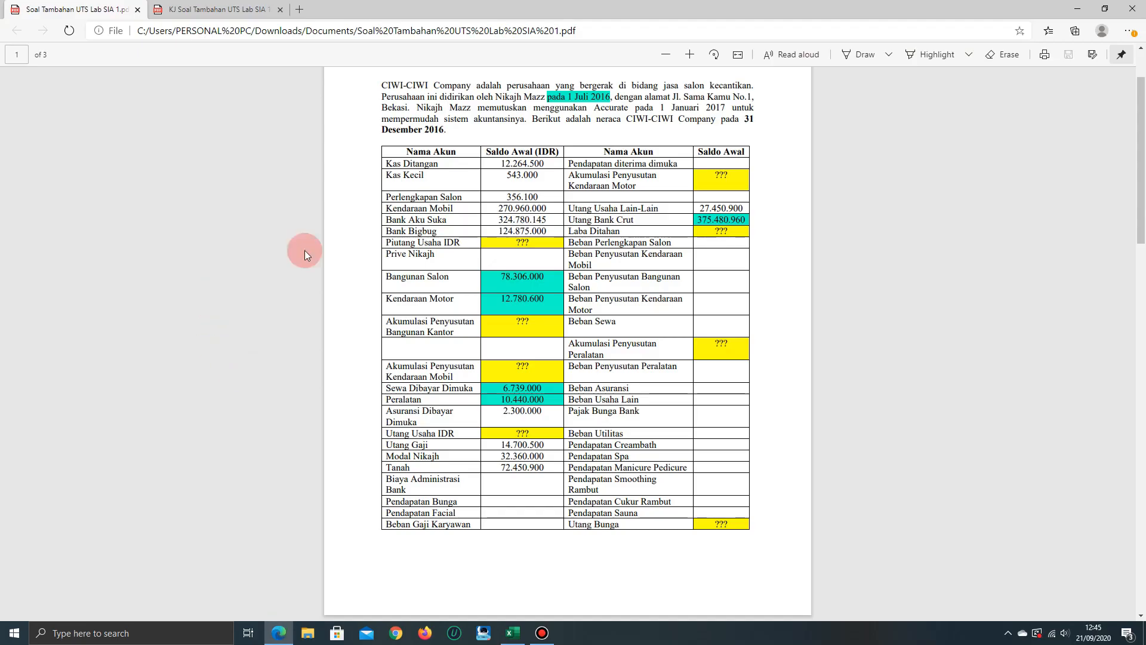
click(200, 7)
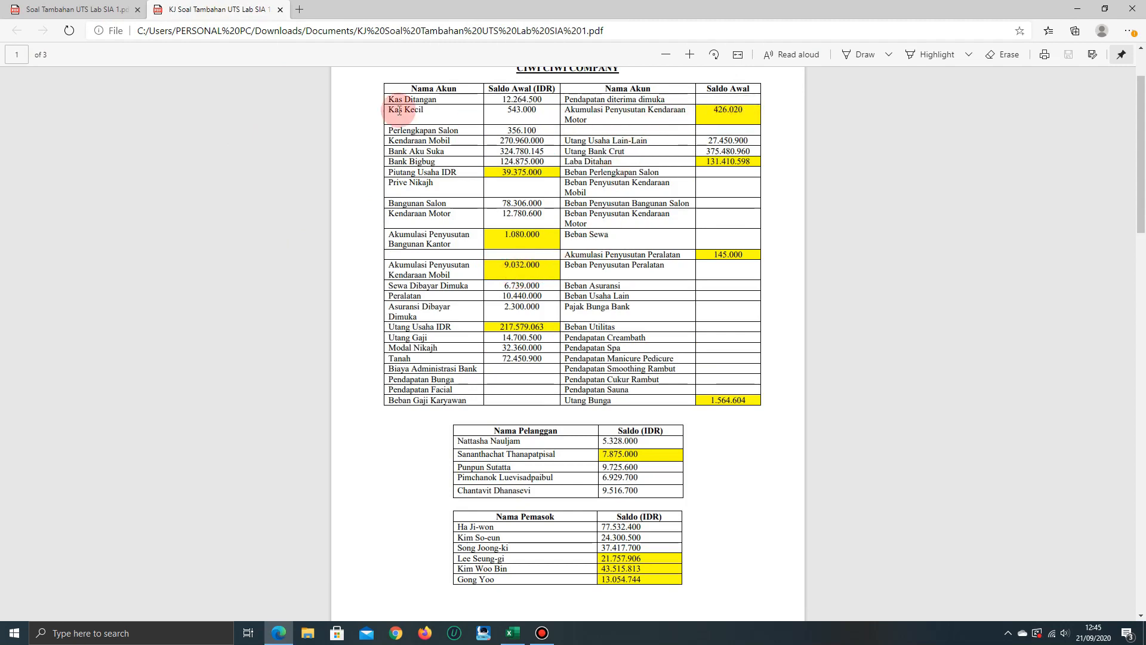
key(alt+Tab)
key(Down)
key(Left)
key(Left)
key(Left)
key(Left)
key(Left)
key(Left)
key(Left)
key(Left)
key(Left)
key(Left)
key(Left)
key(Left)
key(Left)
key(Left)
key(Down)
Switch to the exercise PDF and read the building's depreciation details in point 3 of Informasi Tambahan
key(alt+Tab)
click(57, 6)
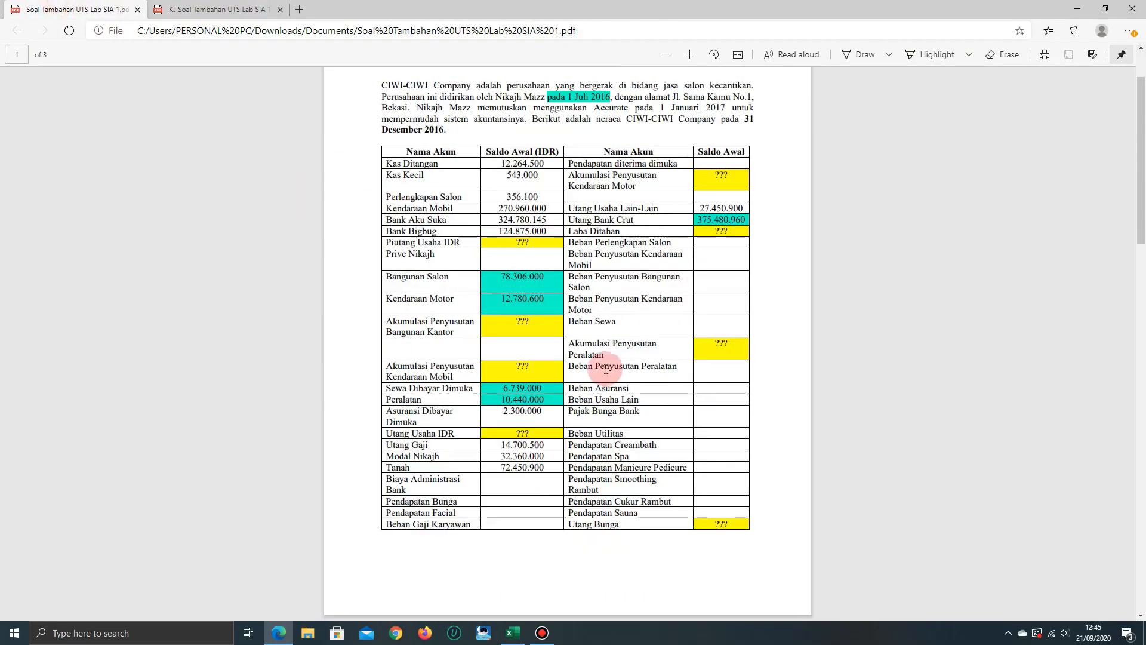
scroll(619, 508, down, 3)
scroll(619, 508, down, 10)
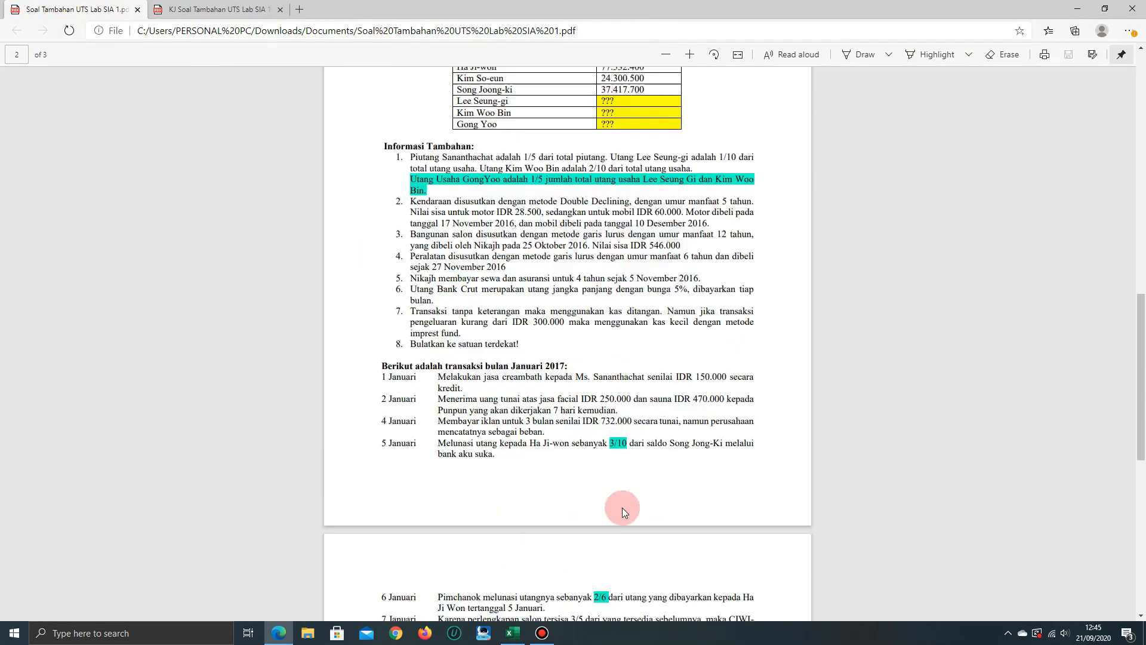
scroll(758, 319, up, 1)
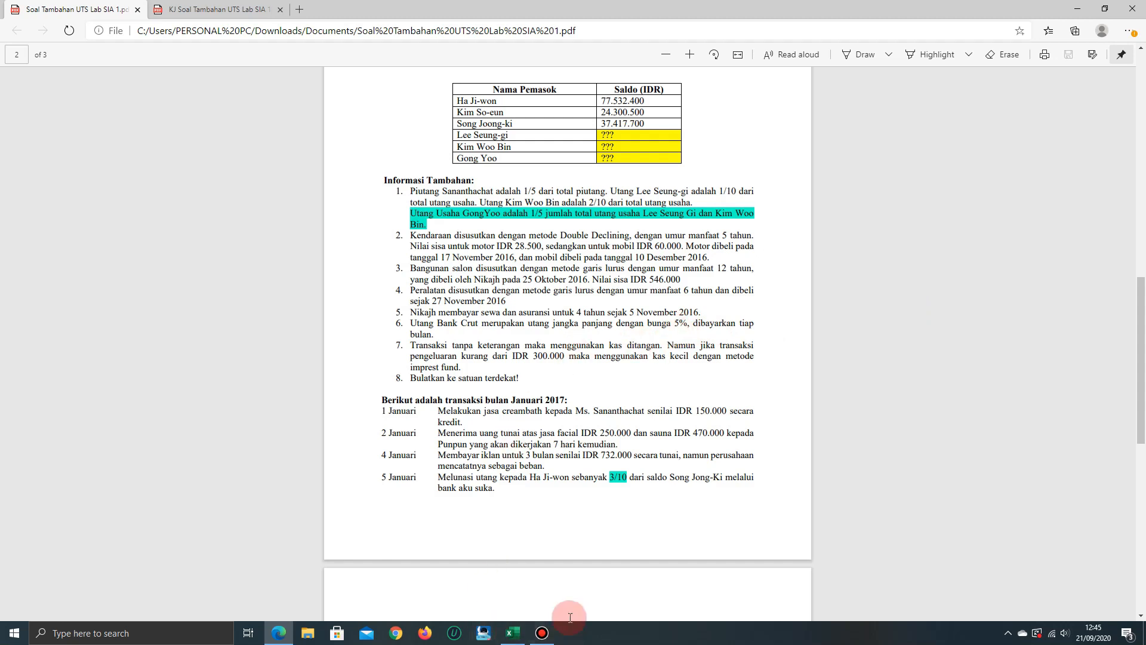
Return to the workbook and review the building's residual value in B32 and the straight-line calculation in F32
mouse_move(513, 633)
click(505, 609)
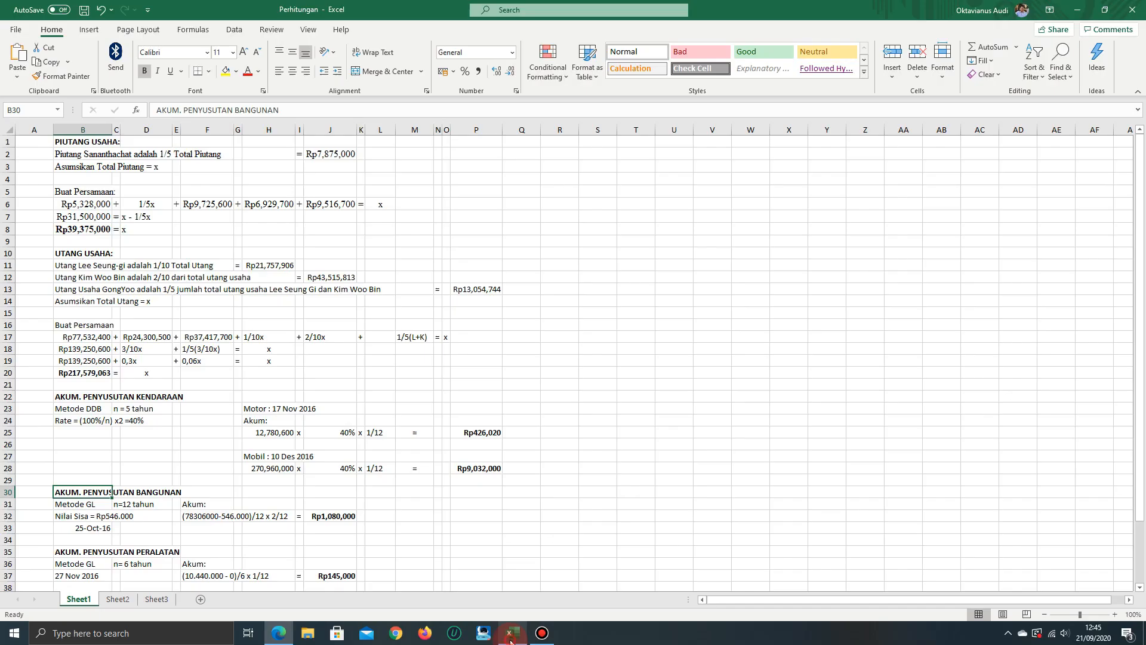
key(Down)
key(Down)
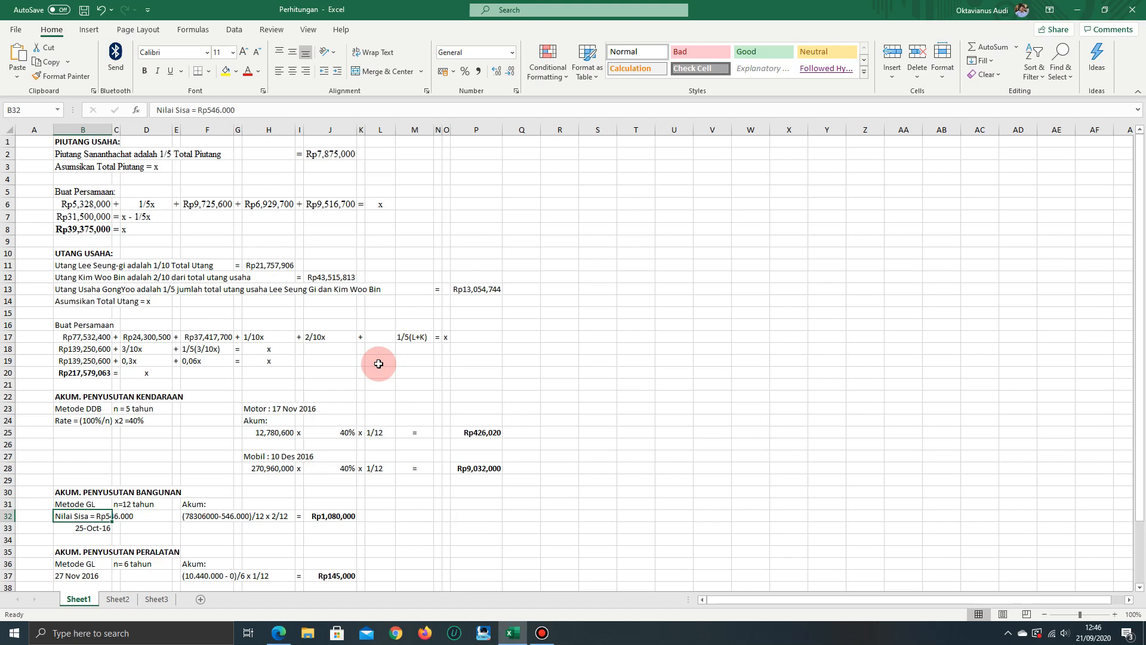
key(Right)
key(Right)
key(Right)
key(Right)
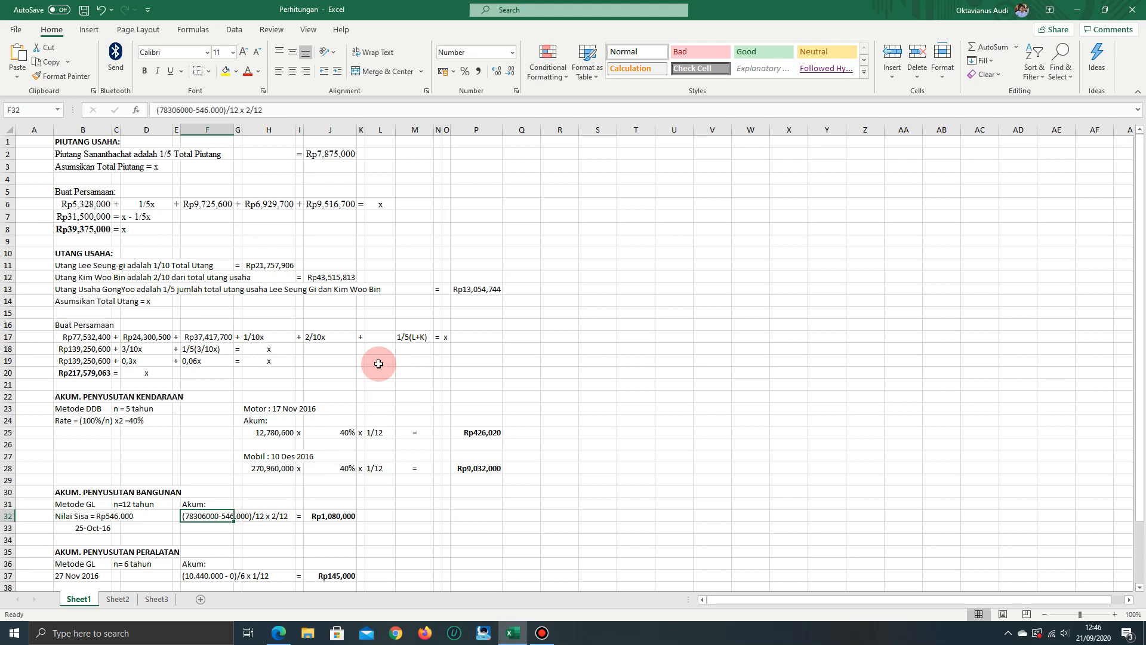
Go back to the building's purchase date in B33 to relate it to the months depreciated
key(Left)
key(Left)
key(Left)
key(Left)
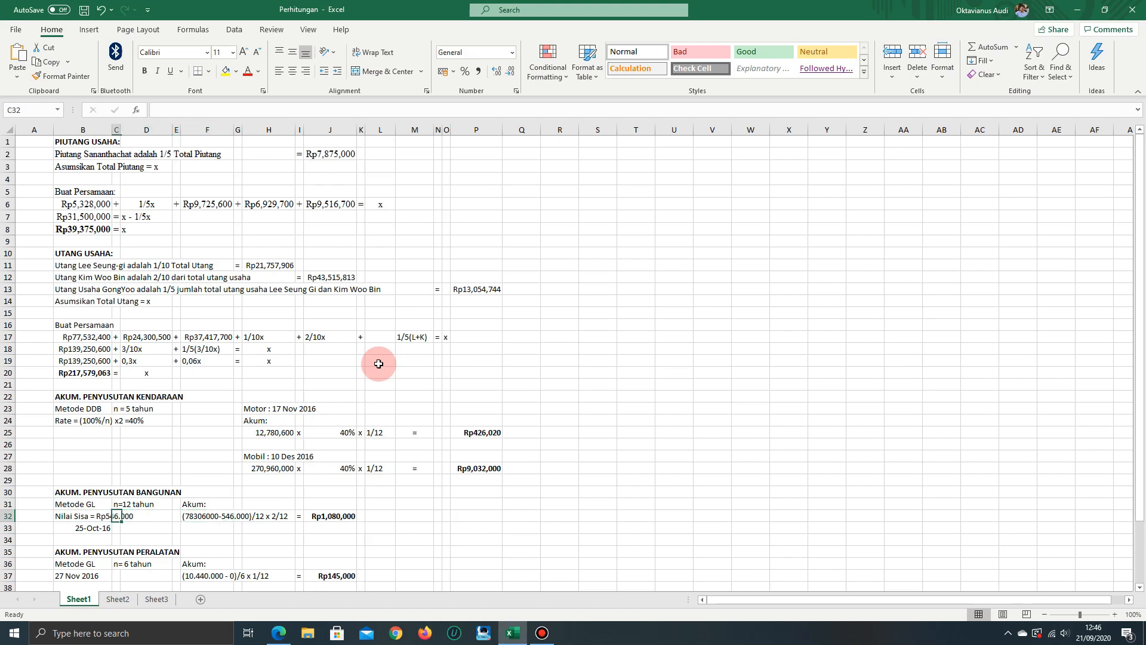
key(Down)
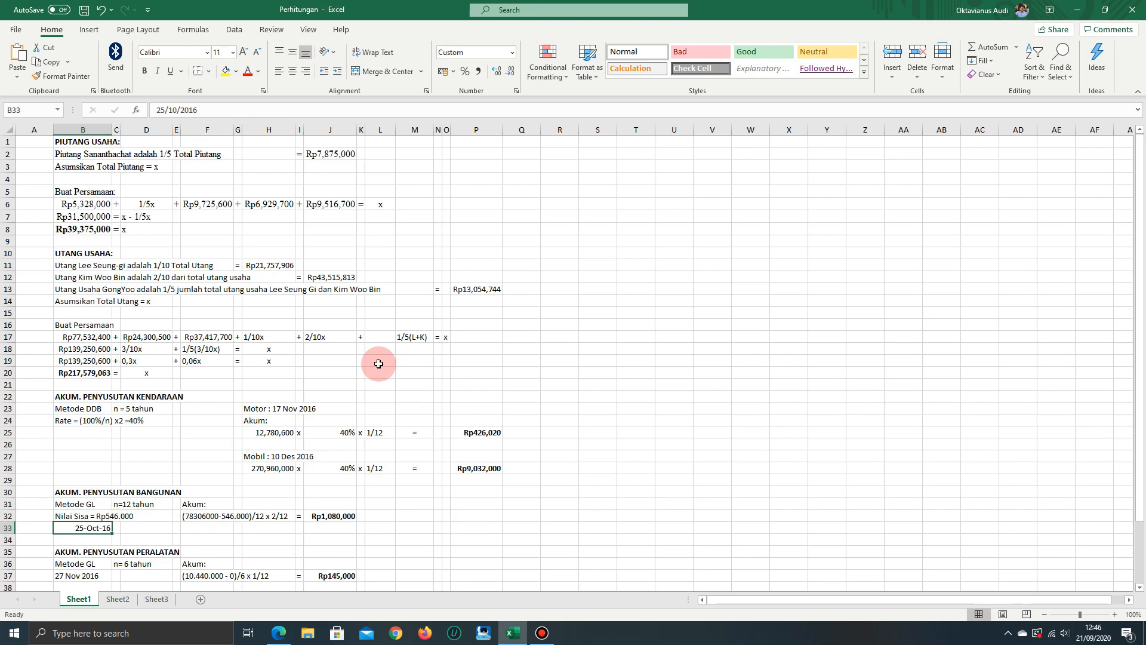
Review the building's accumulated depreciation result in J32
key(Up)
key(Right)
key(Right)
key(Right)
key(Right)
key(Right)
key(Right)
key(Right)
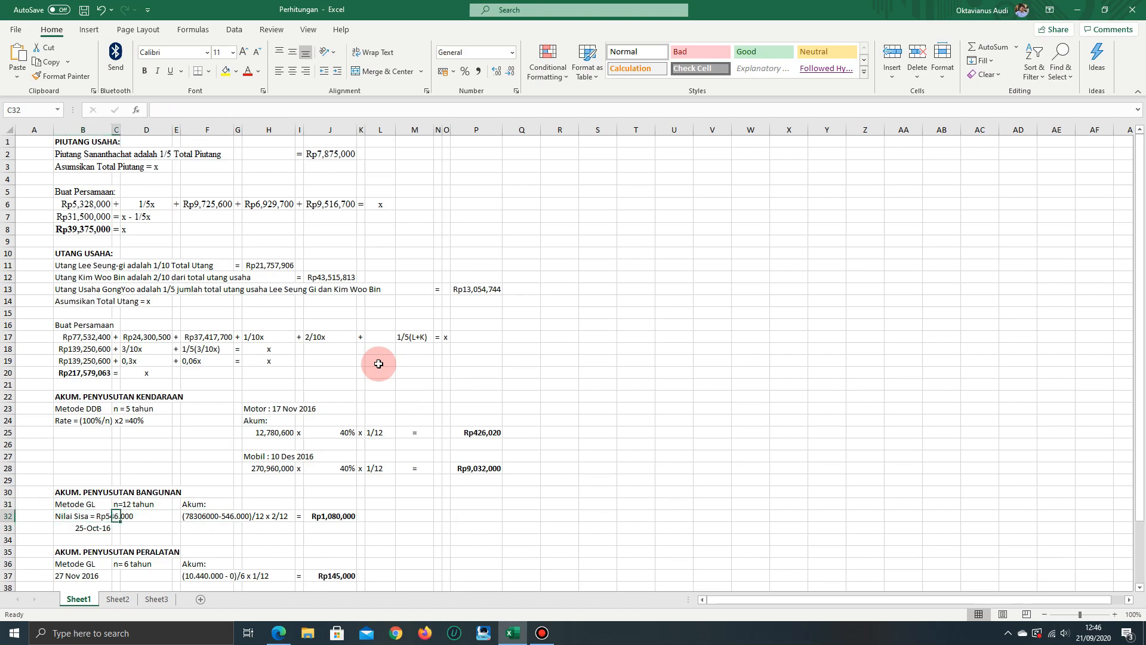
key(Right)
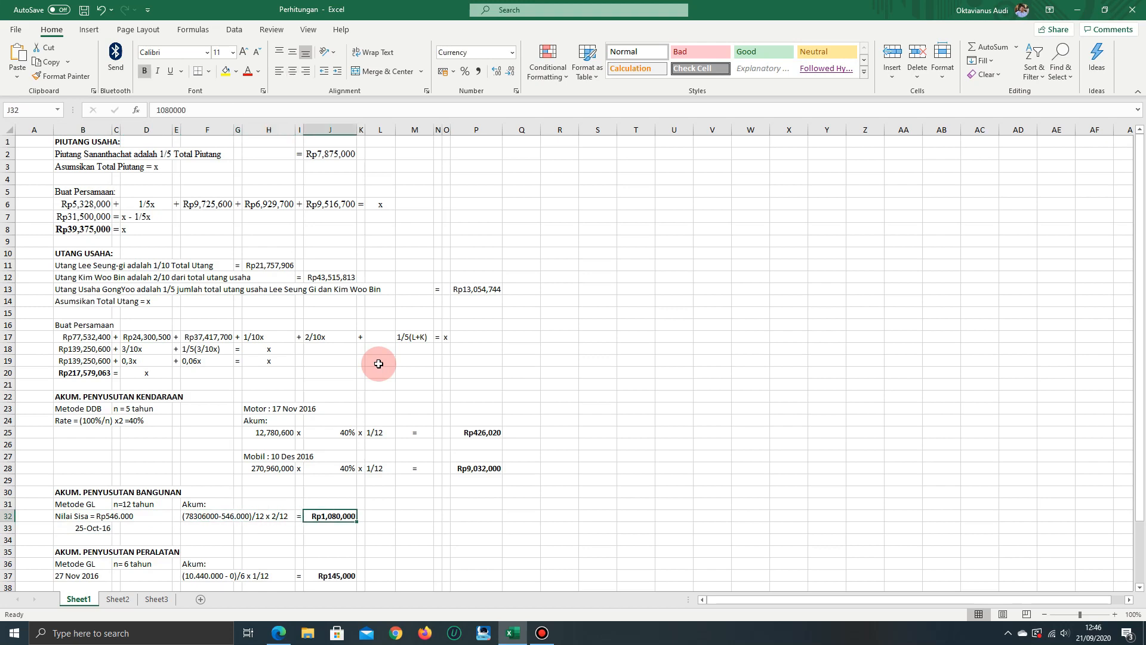
Go back over the building's depreciation method in B31 and its purchase date in B33
key(Up)
key(Up)
key(Up)
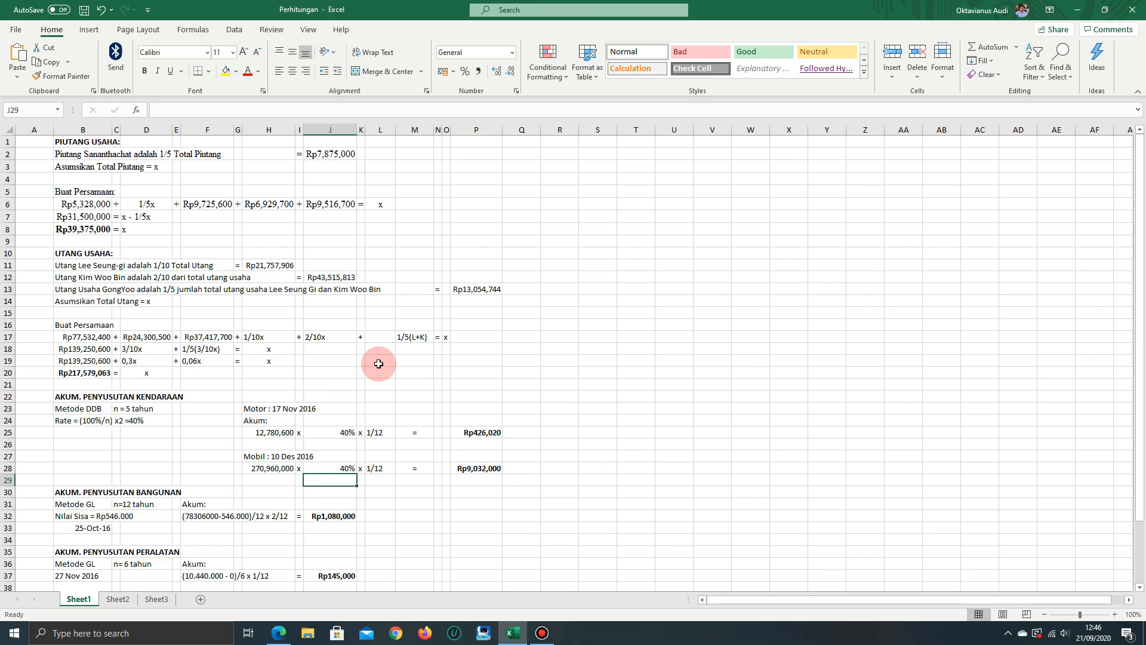
key(Down)
key(Down)
key(Left)
key(Left)
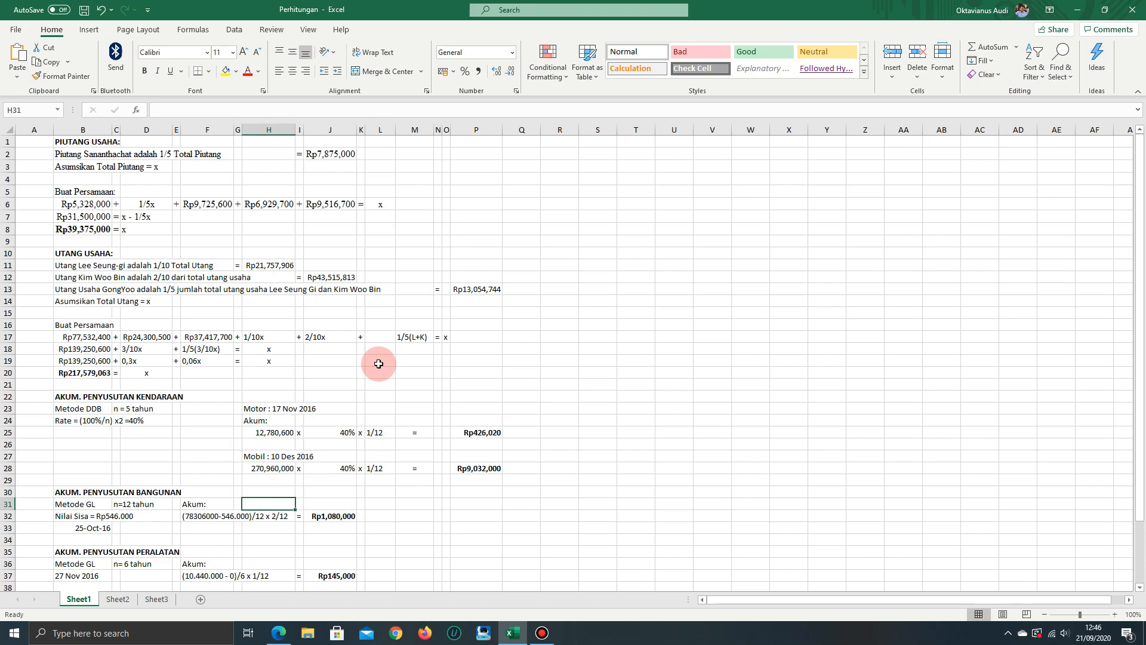
key(Left)
key(Left)
key(Left)
key(Left)
key(Left)
key(Left)
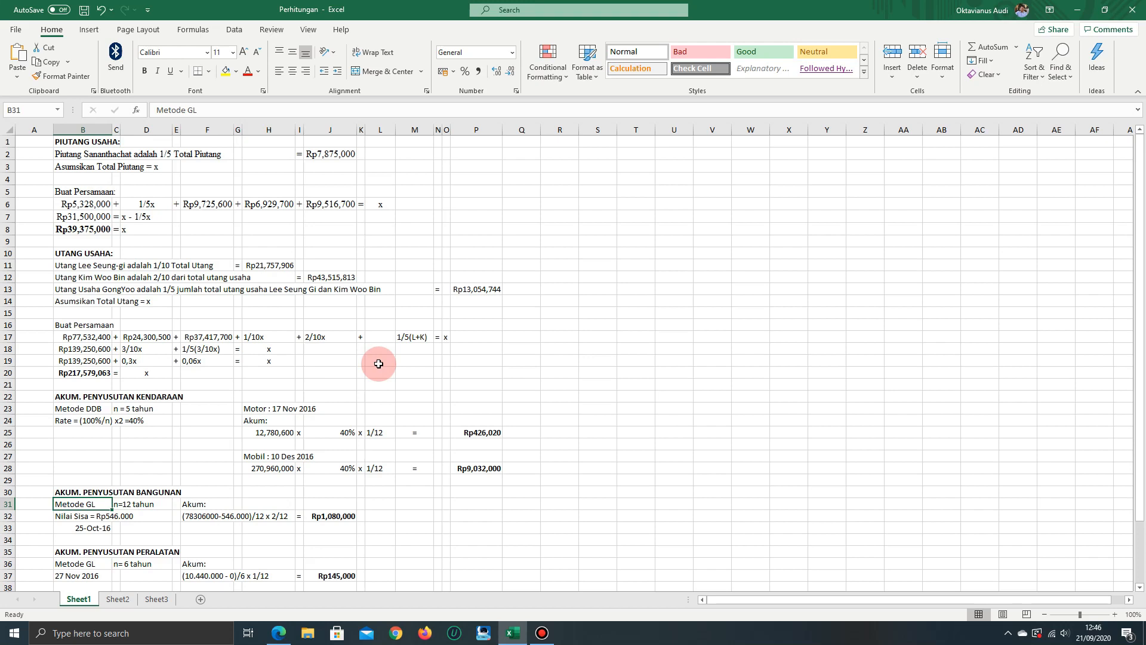
key(Down)
key(Down)
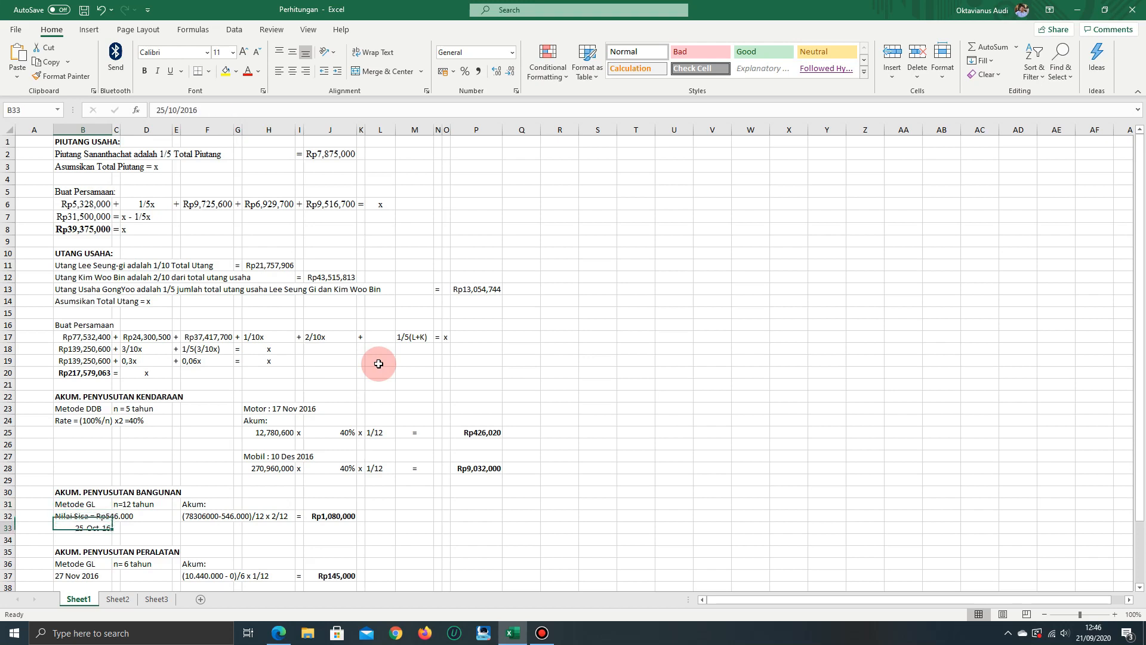
Move on to the equipment depreciation section below row 35, and switch to the exercise PDF to read the equipment details in point 4
key(Right)
key(Right)
key(Right)
key(Up)
key(Right)
key(Down)
key(Down)
key(Down)
key(Down)
key(Down)
key(Down)
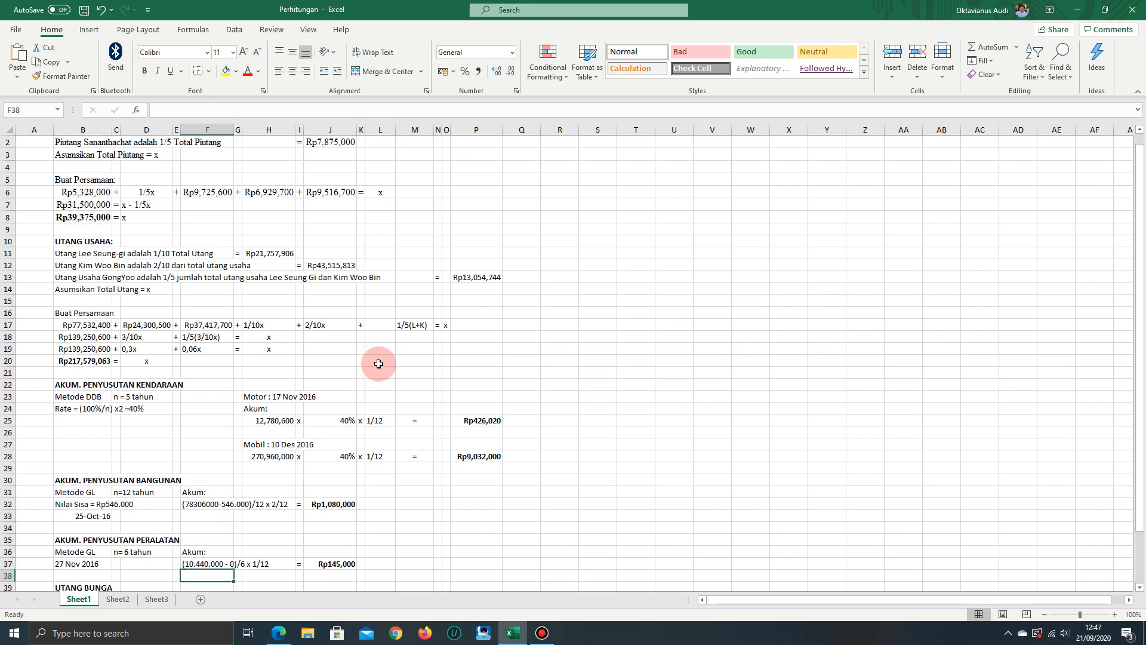
key(alt+Tab)
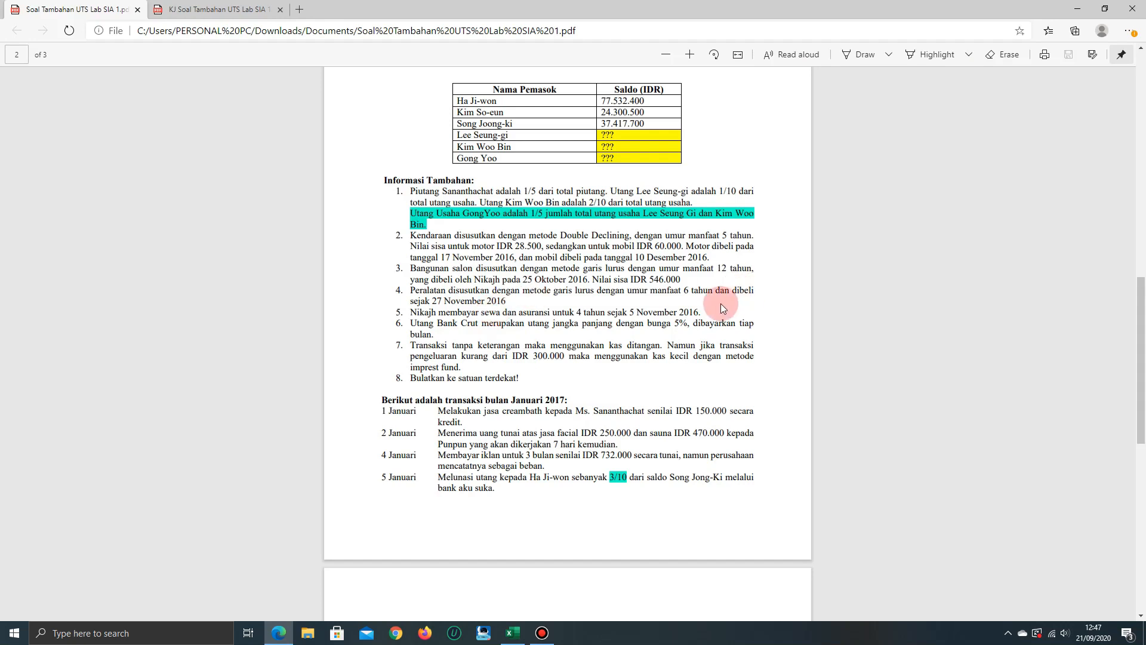
Compare the workbook's equipment calculation in F37 with point 4 of Informasi Tambahan in the exercise PDF
key(alt+Tab)
key(Up)
key(Up)
key(Up)
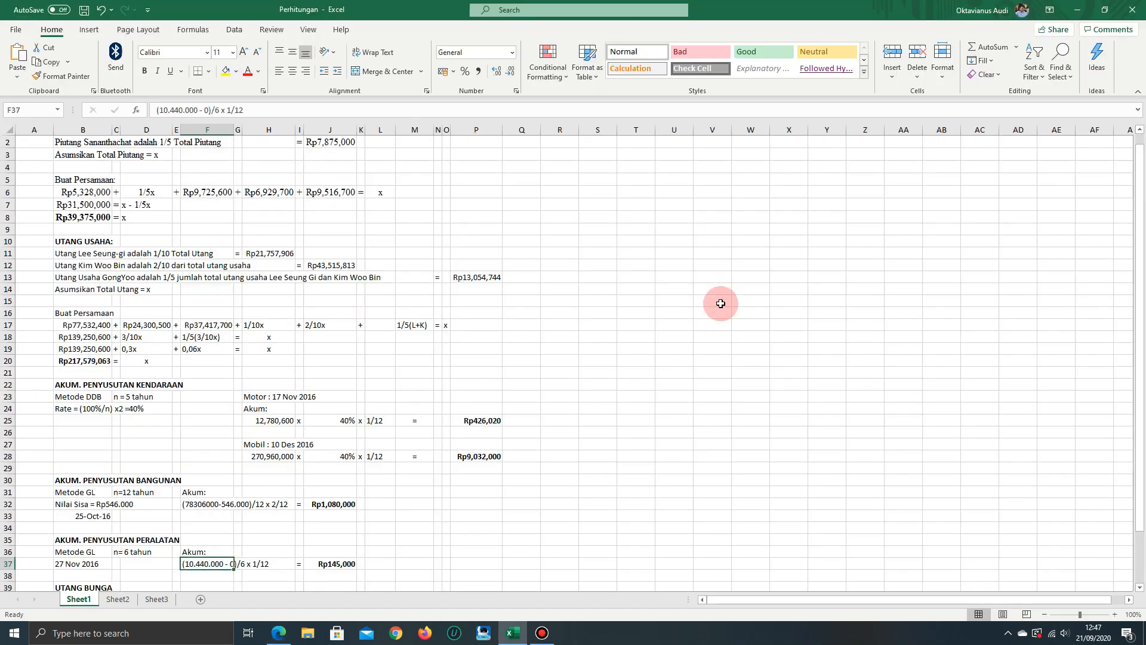
key(Down)
key(alt+Tab)
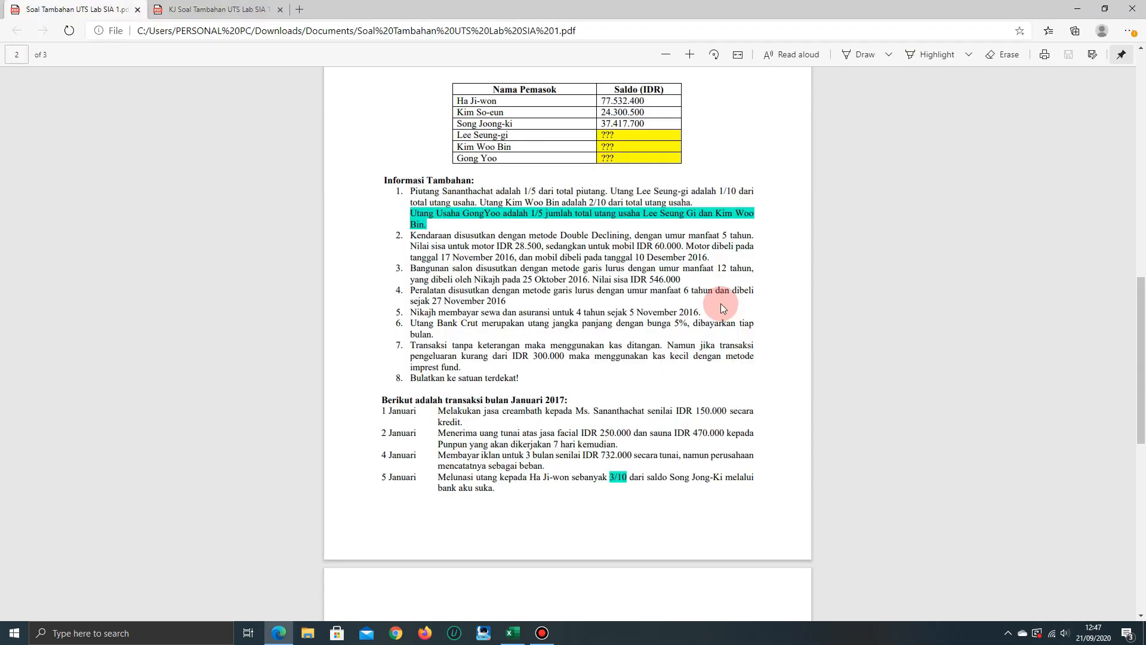
key(alt+Tab)
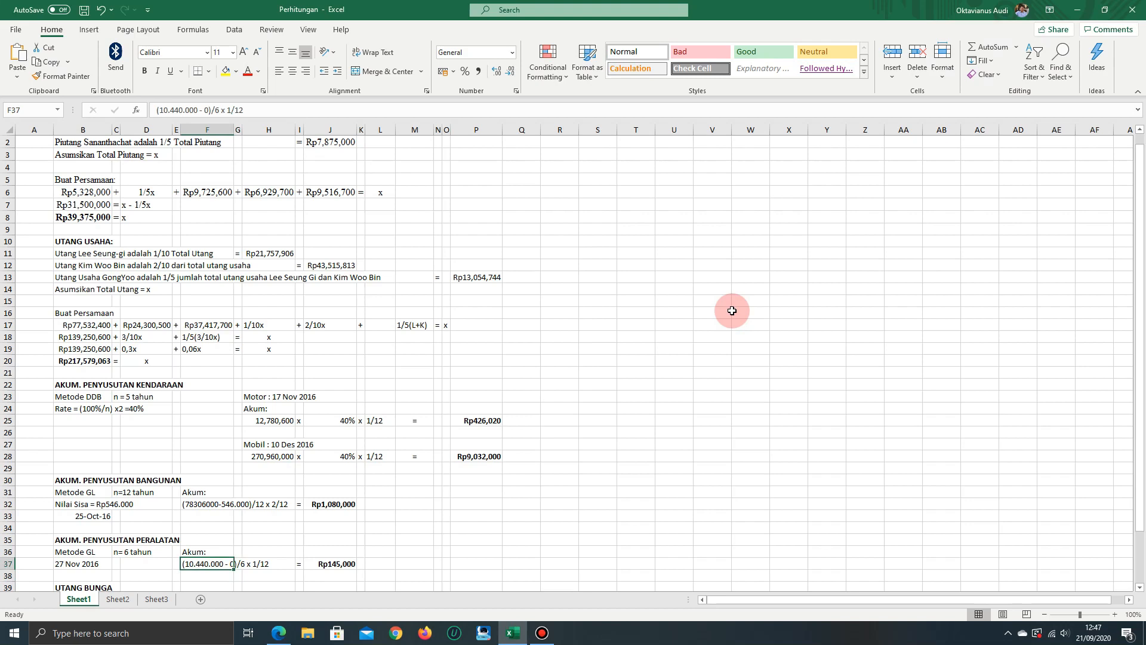
Review the equipment's purchase date in B37 and its accumulated depreciation in J37
key(Left)
key(Left)
key(Left)
key(Left)
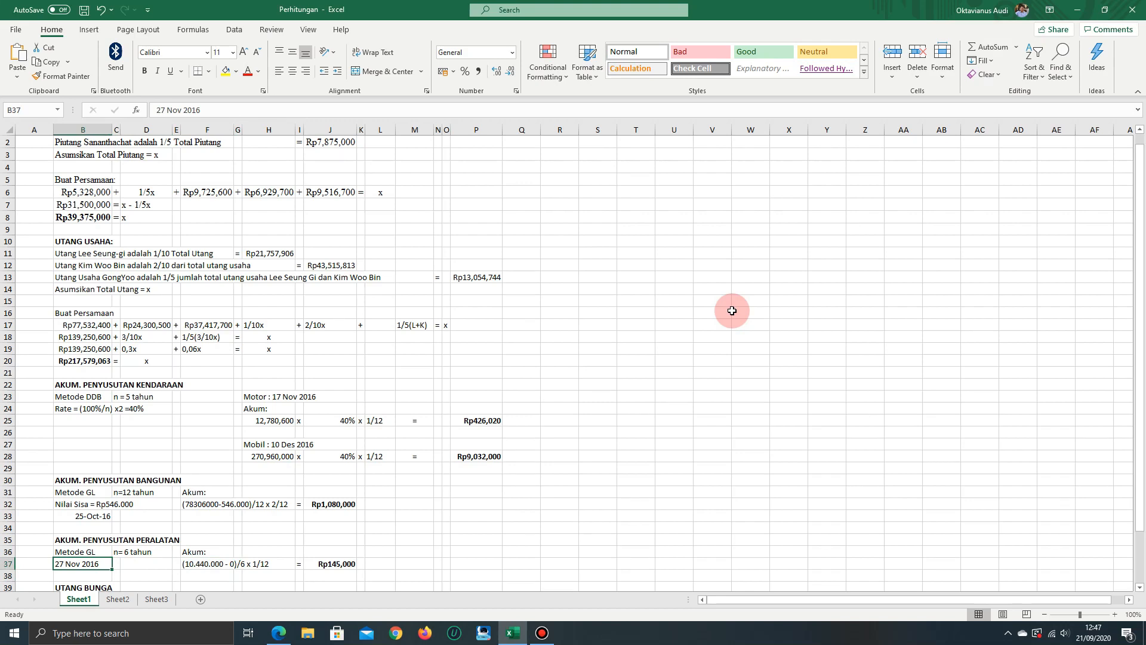
key(Right)
key(Right)
key(Right)
key(Right)
key(Right)
key(Right)
key(Right)
key(Right)
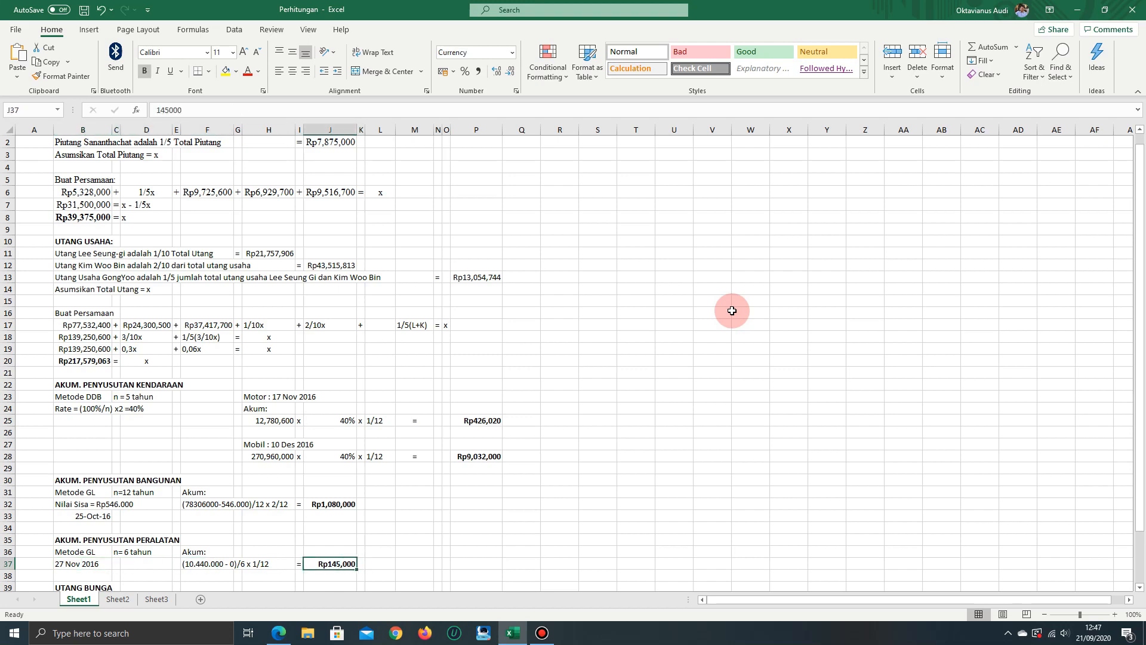
Look down at the interest payable section and return to the building's accumulated depreciation in J32
key(Down)
key(Down)
key(Down)
key(Down)
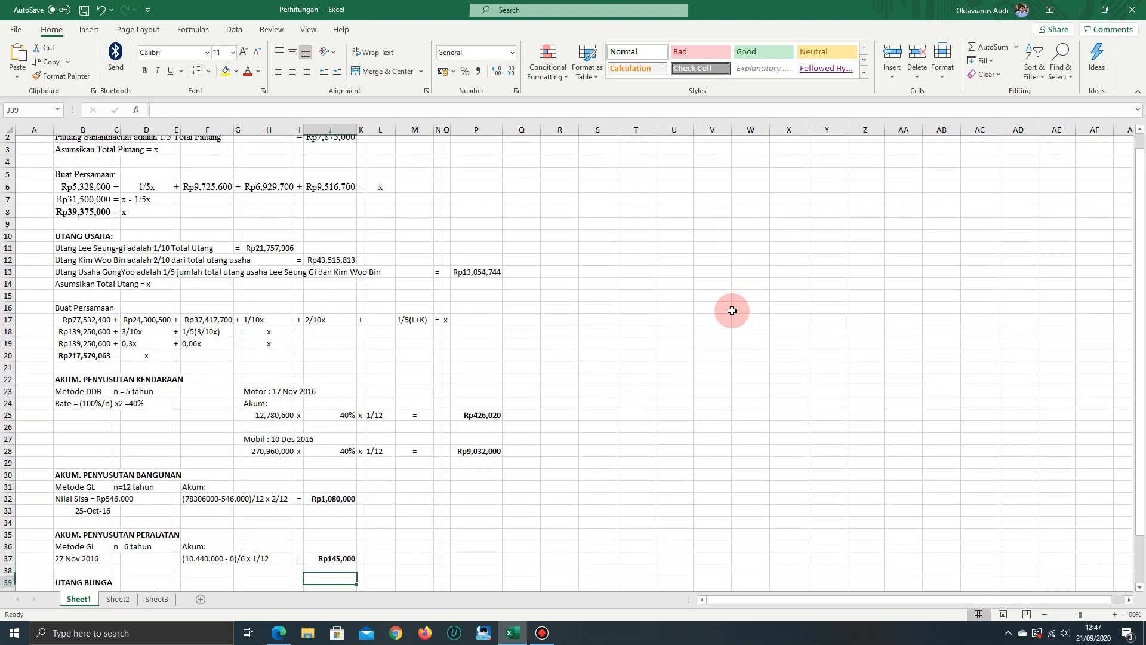
key(Up)
key(Up)
key(Up)
key(Up)
key(Up)
key(Up)
key(Up)
key(Up)
key(Up)
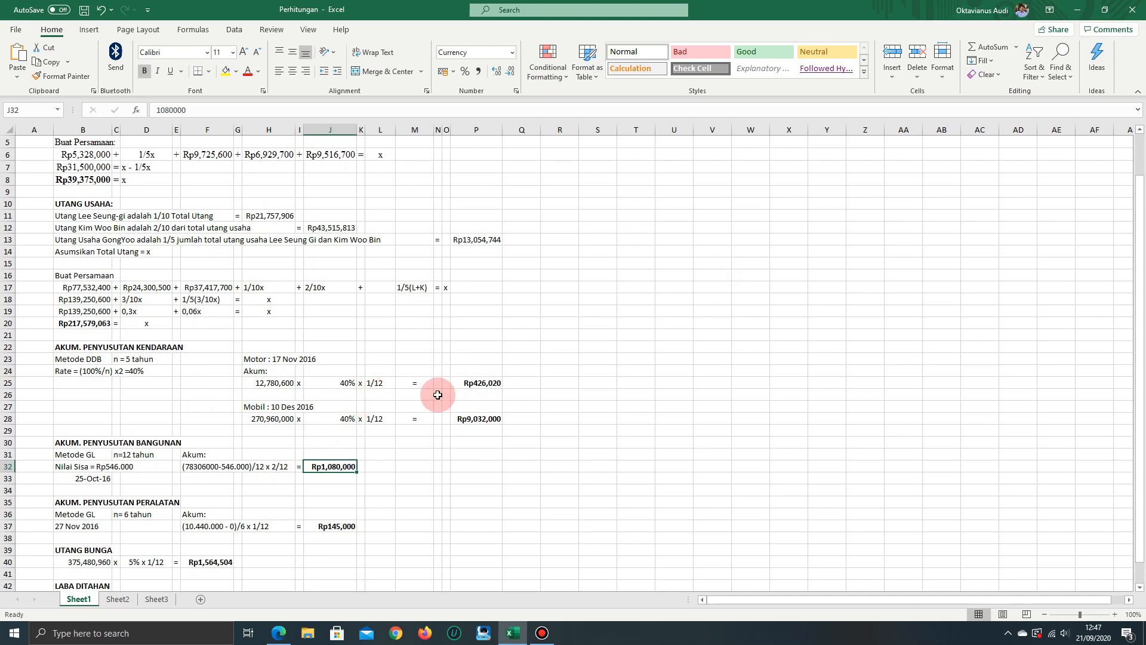
Read the bank loan's interest terms in point 6 of the exercise PDF and go to the loan principal in B40 of the workbook
key(alt+Tab)
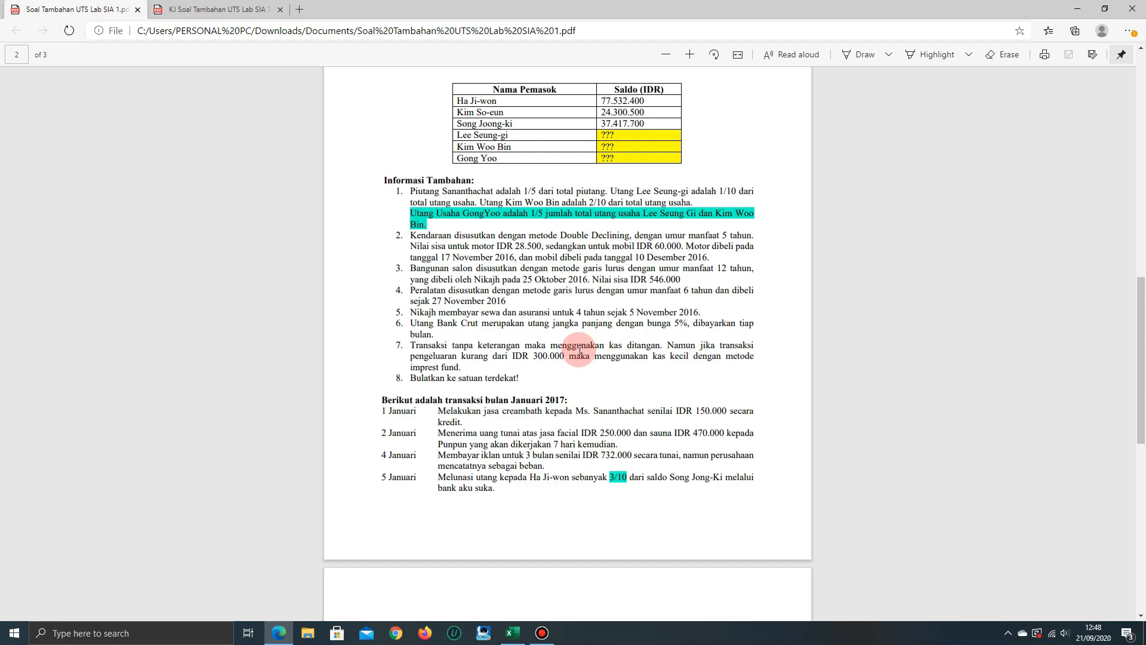
key(alt+Tab)
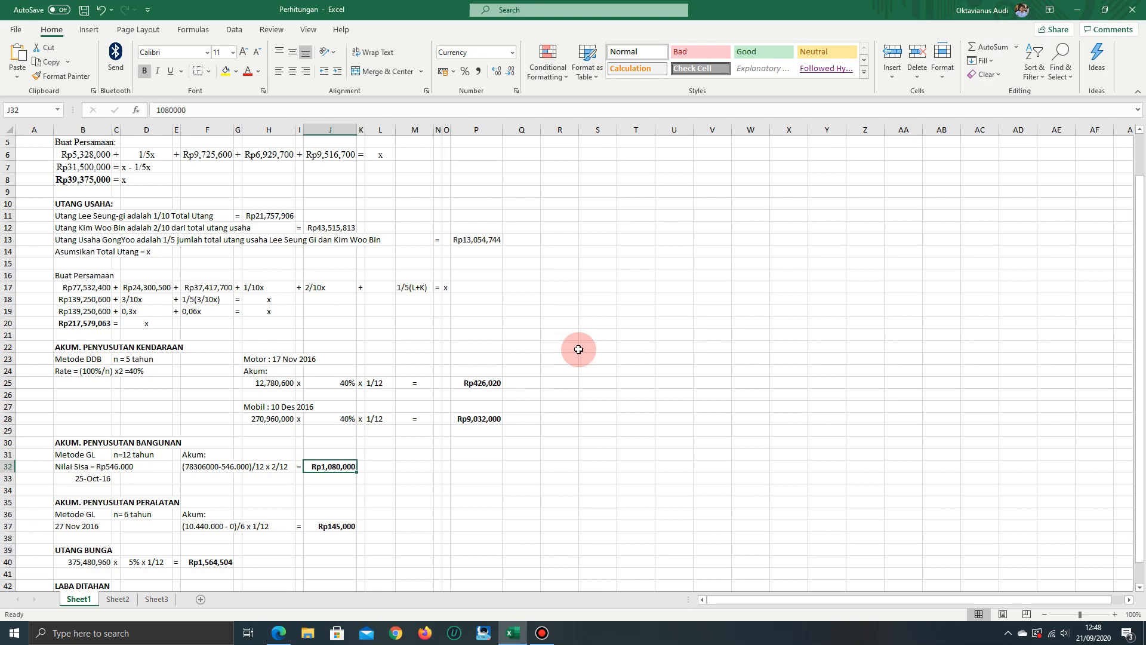
key(Left)
key(Left)
key(Left)
key(Left)
key(Left)
key(Left)
key(Down)
key(Down)
key(Down)
key(Down)
key(Down)
key(Down)
key(Down)
key(Down)
key(Left)
key(Left)
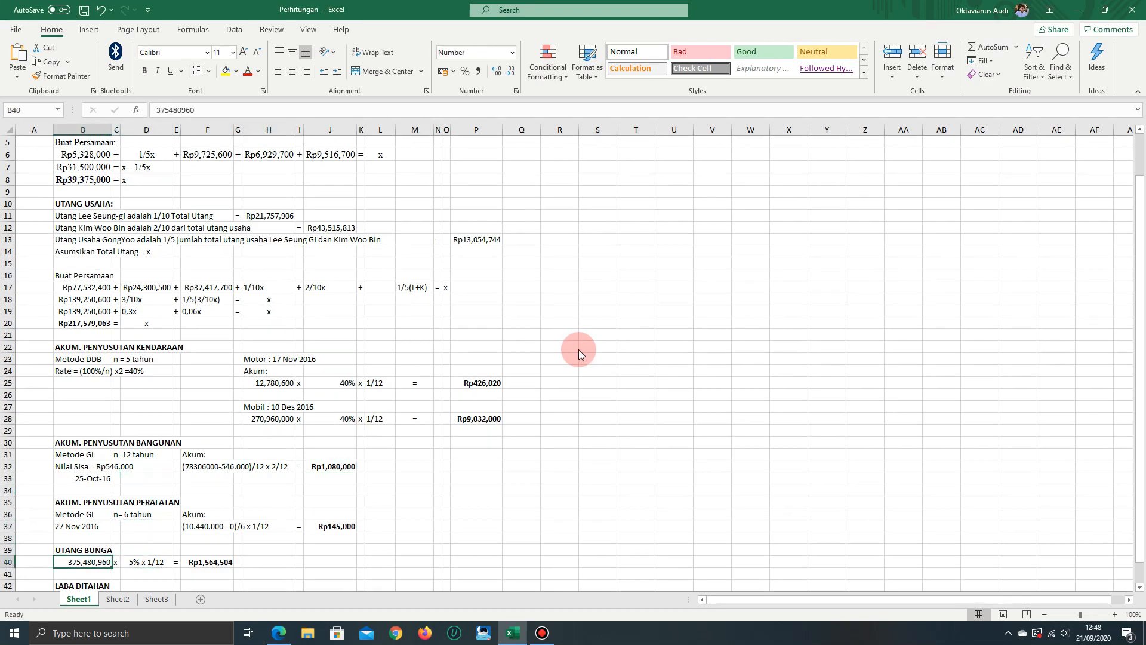
Check the Utang Bank Crut balance and its interest terms in the exercise PDF, and return to the workbook
key(alt+Tab)
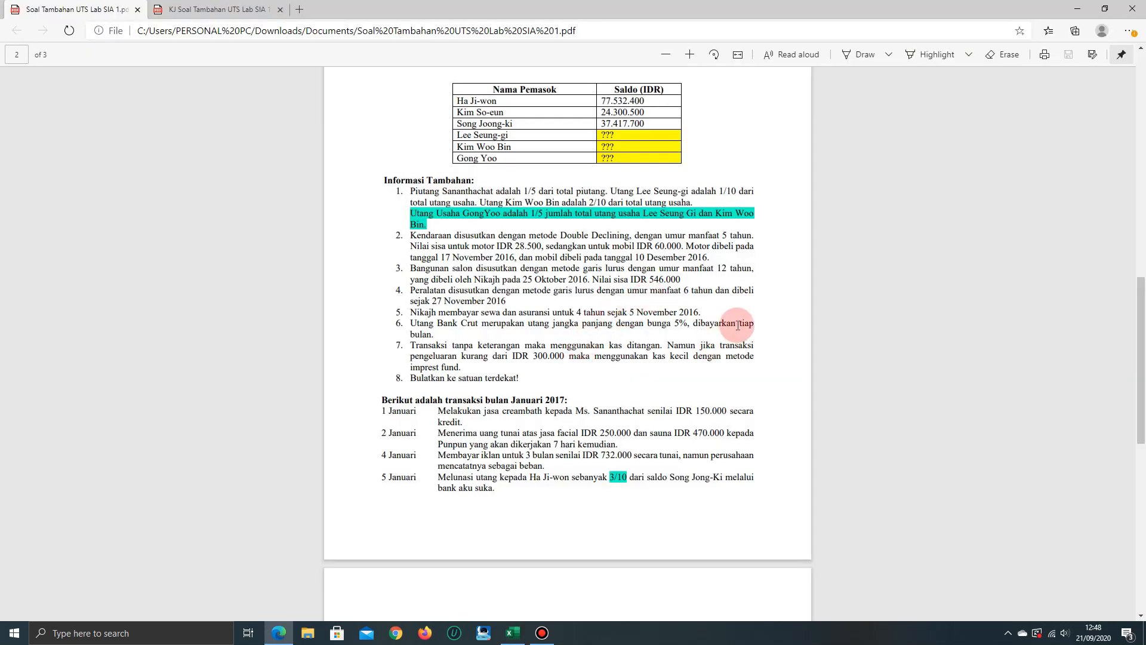
scroll(738, 325, up, 10)
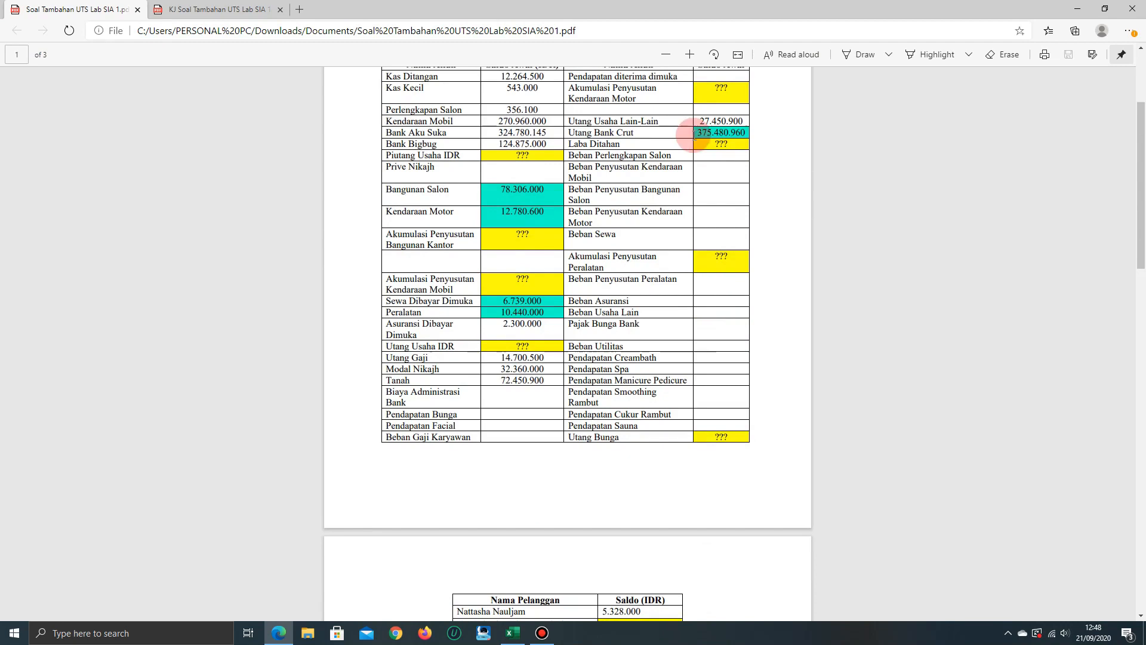
scroll(692, 353, down, 3)
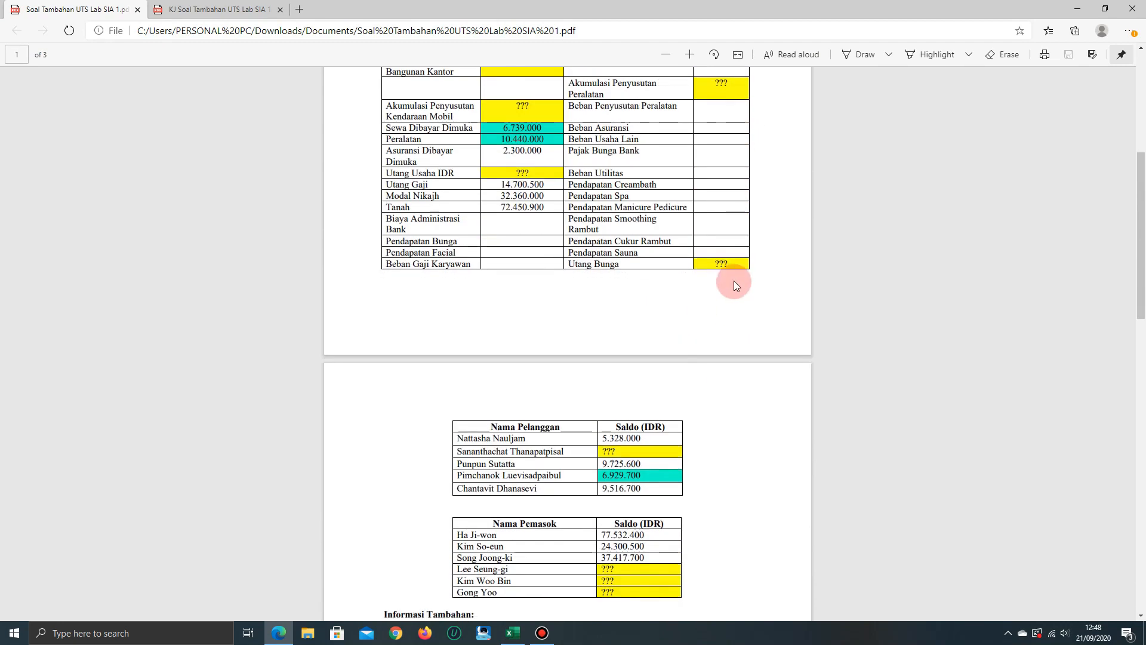
scroll(734, 280, down, 6)
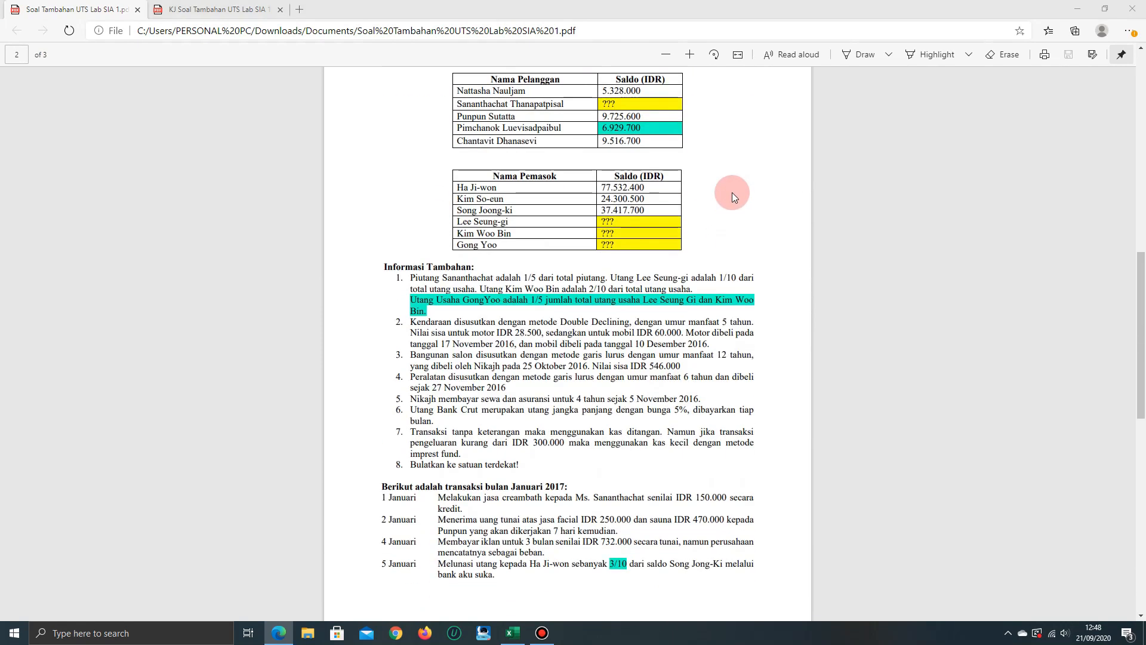
key(alt+Tab)
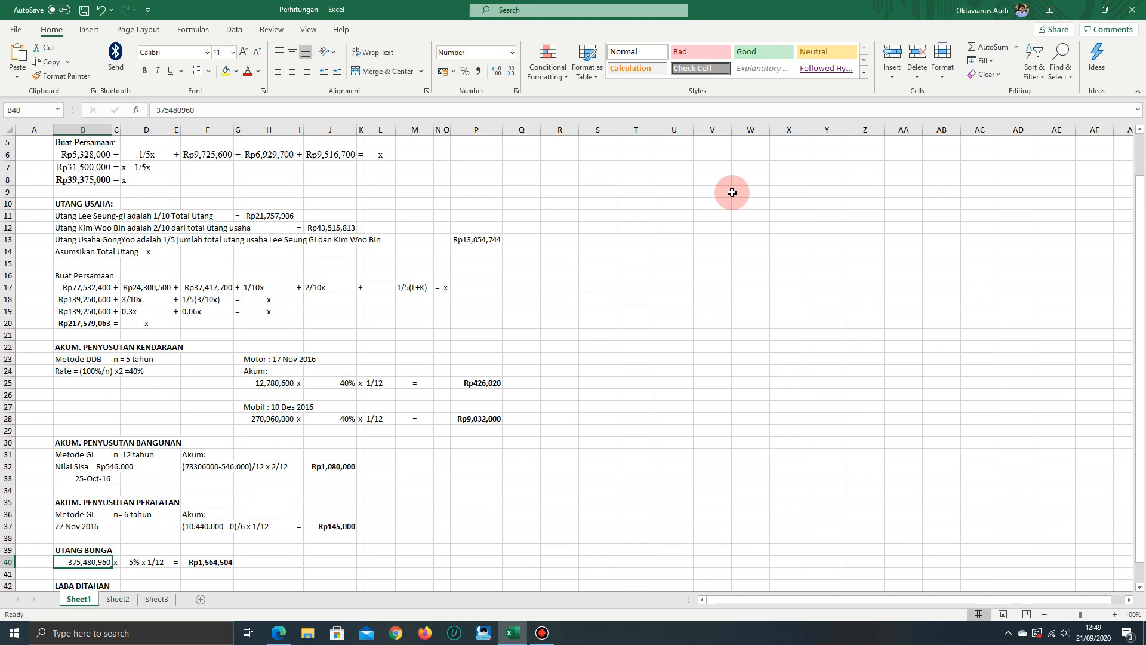
Review the interest payable calculation across row 40 to F40, and scroll back through the balances in the exercise PDF
key(Right)
key(Right)
key(Right)
key(Right)
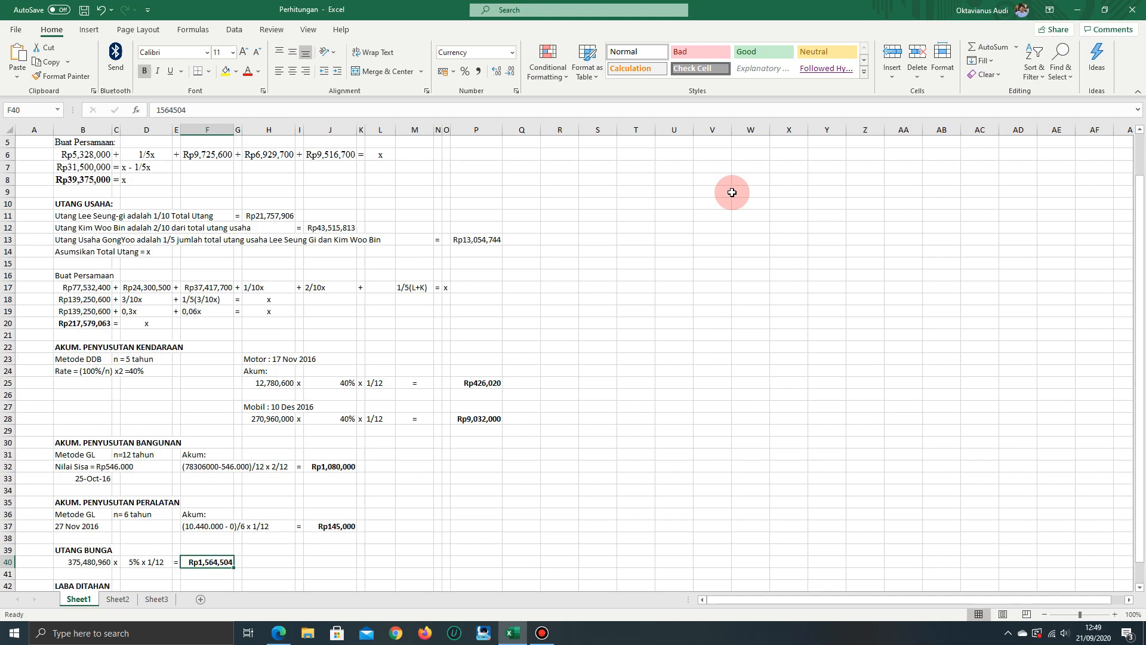
key(alt+Tab)
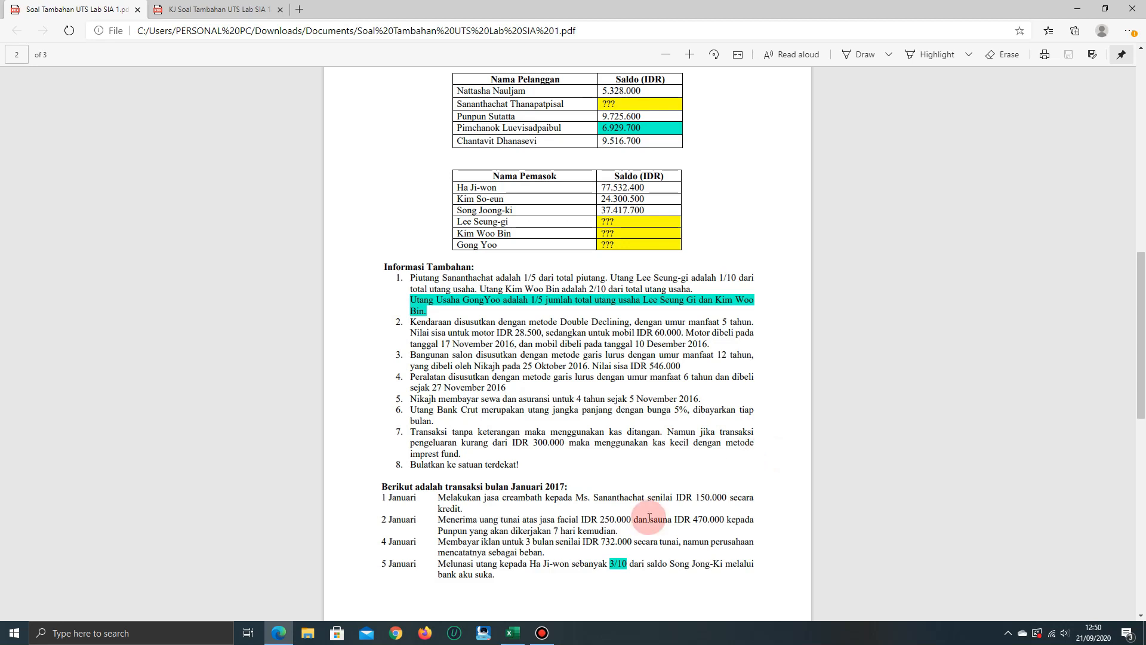
scroll(648, 443, up, 1)
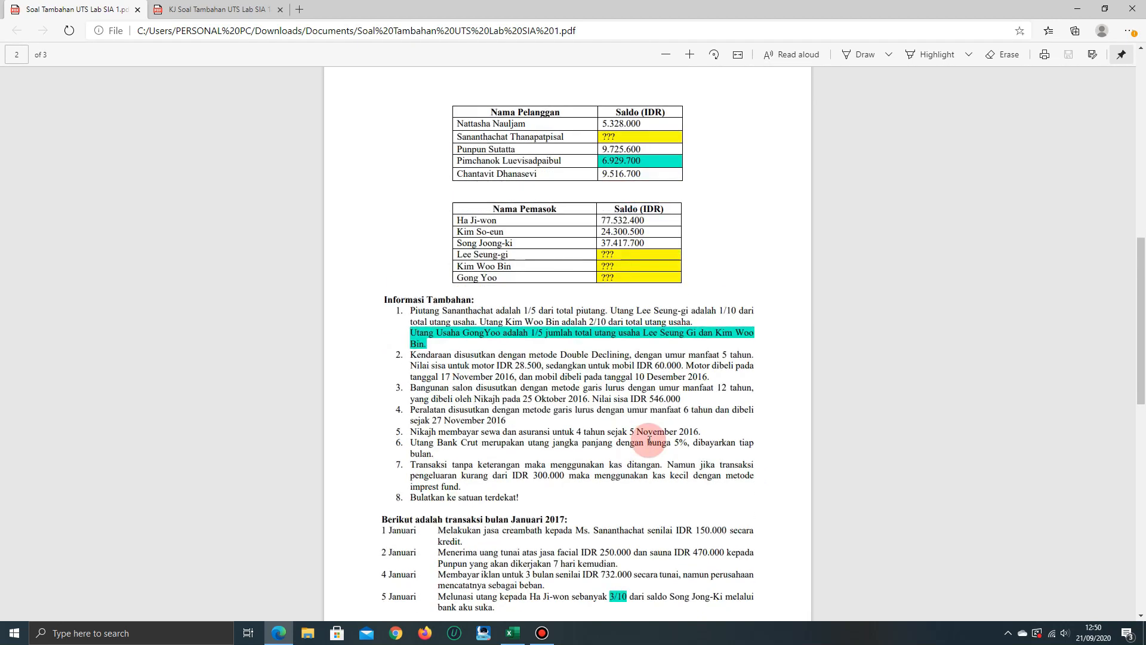
scroll(650, 443, up, 10)
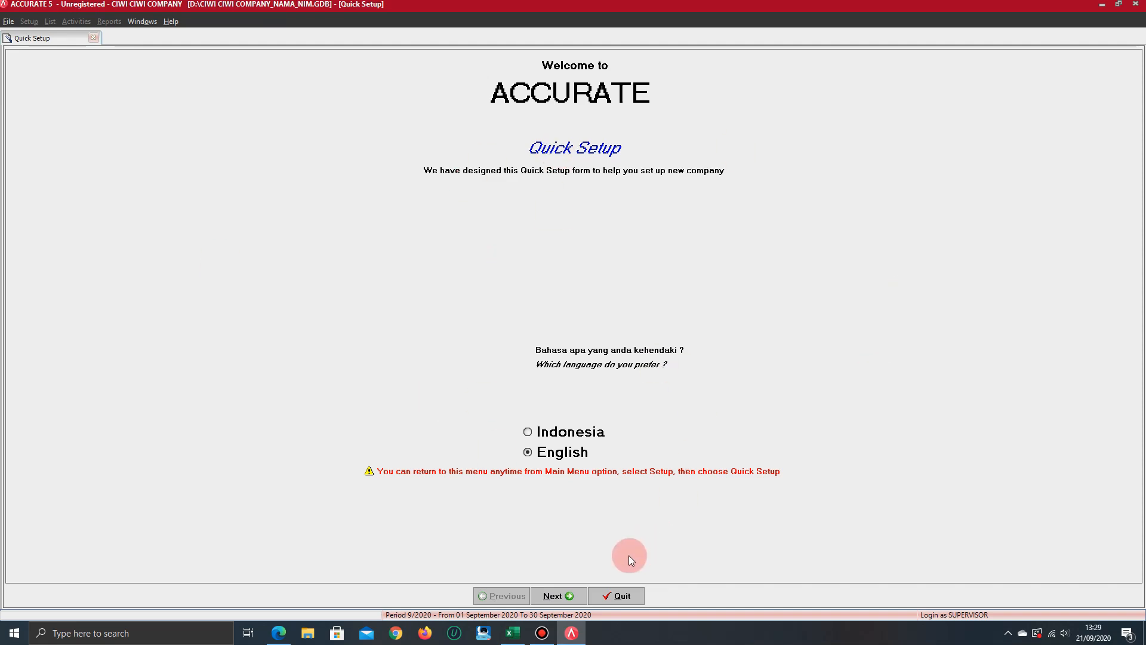
In Accurate's Quick Setup, continue in English and choose Advance Setup
click(555, 596)
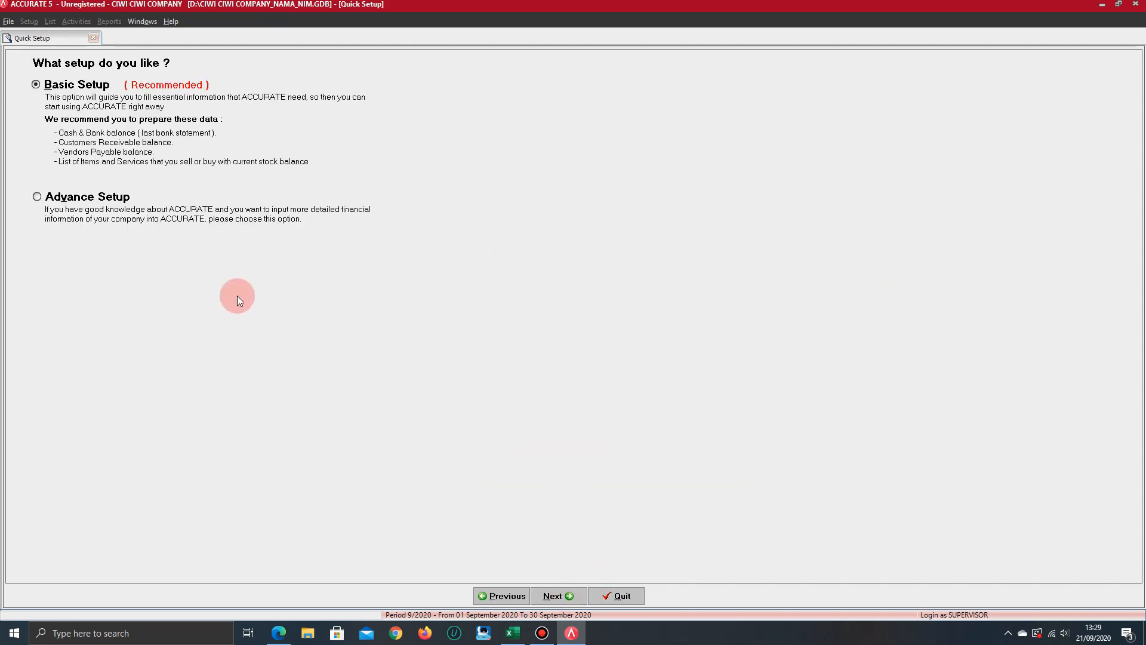
click(115, 198)
click(571, 595)
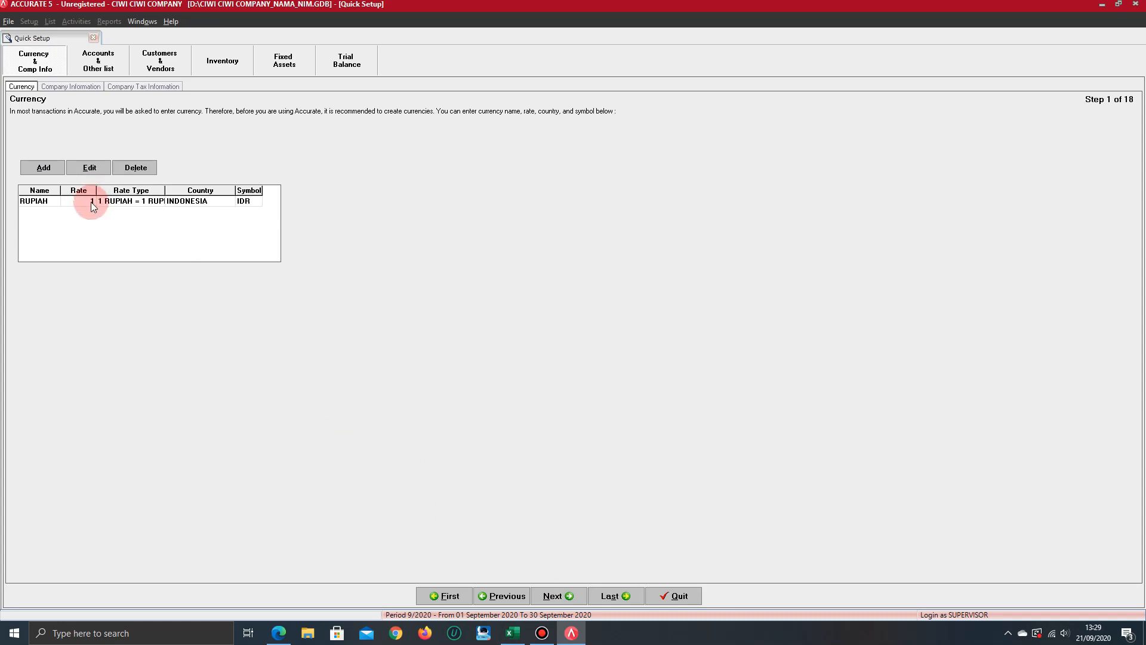
Check the currency of the opening balances in the exercise PDF, and return to the RUPIAH entry in Accurate's currency list
click(43, 205)
key(alt+Tab)
key(alt+Tab)
click(279, 633)
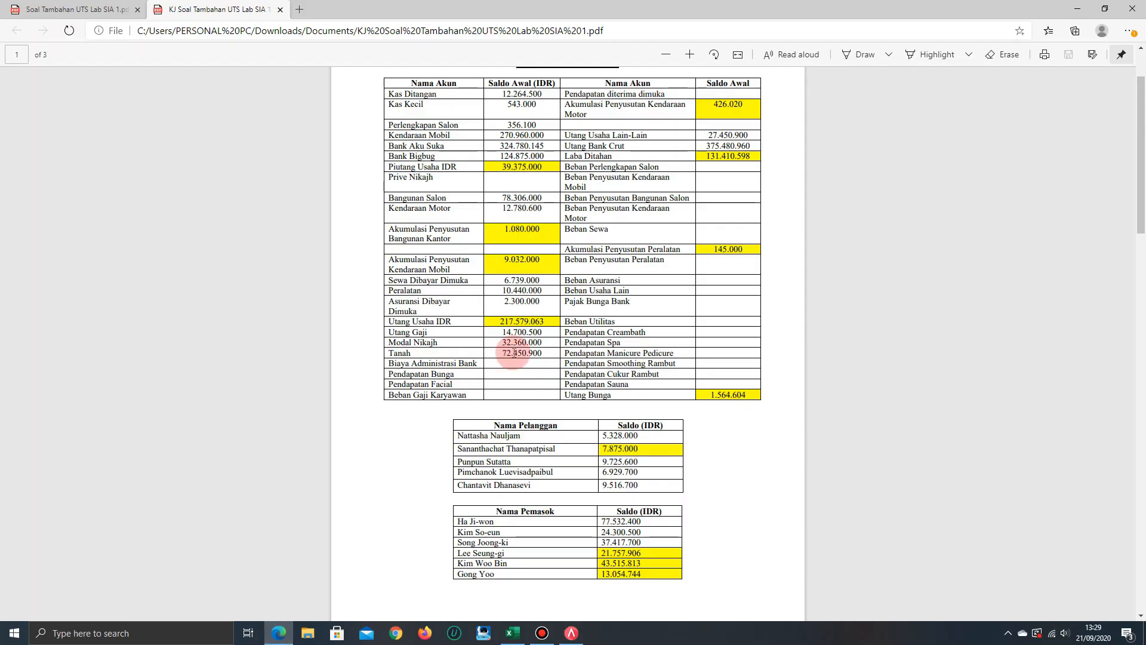
click(60, 10)
scroll(475, 400, up, 10)
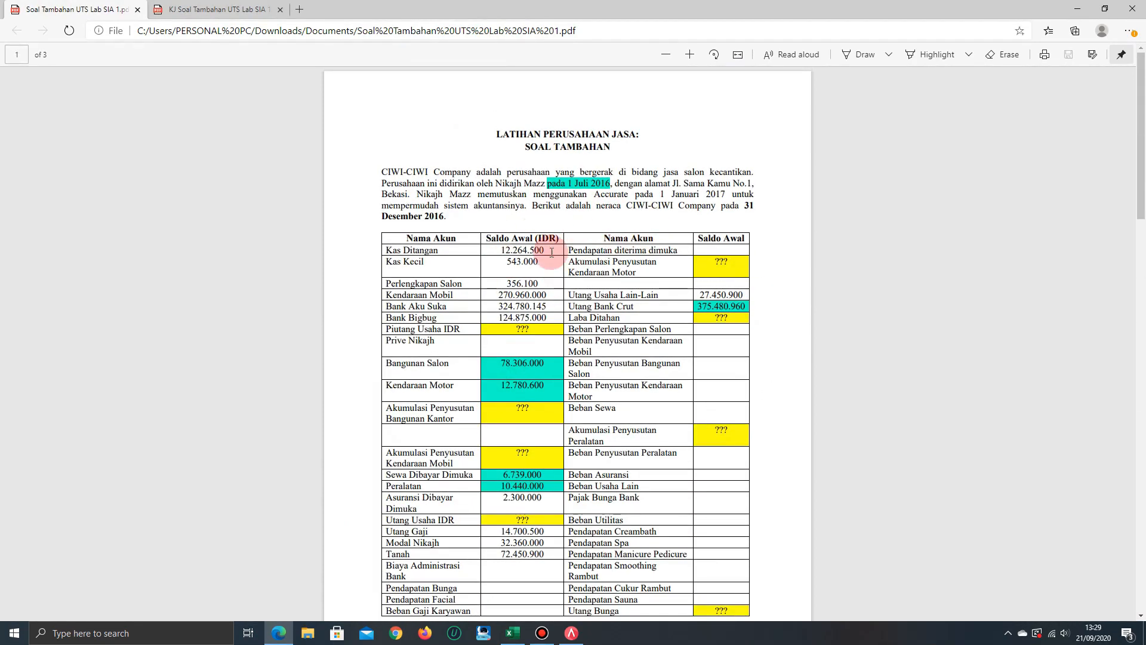
key(alt+Tab)
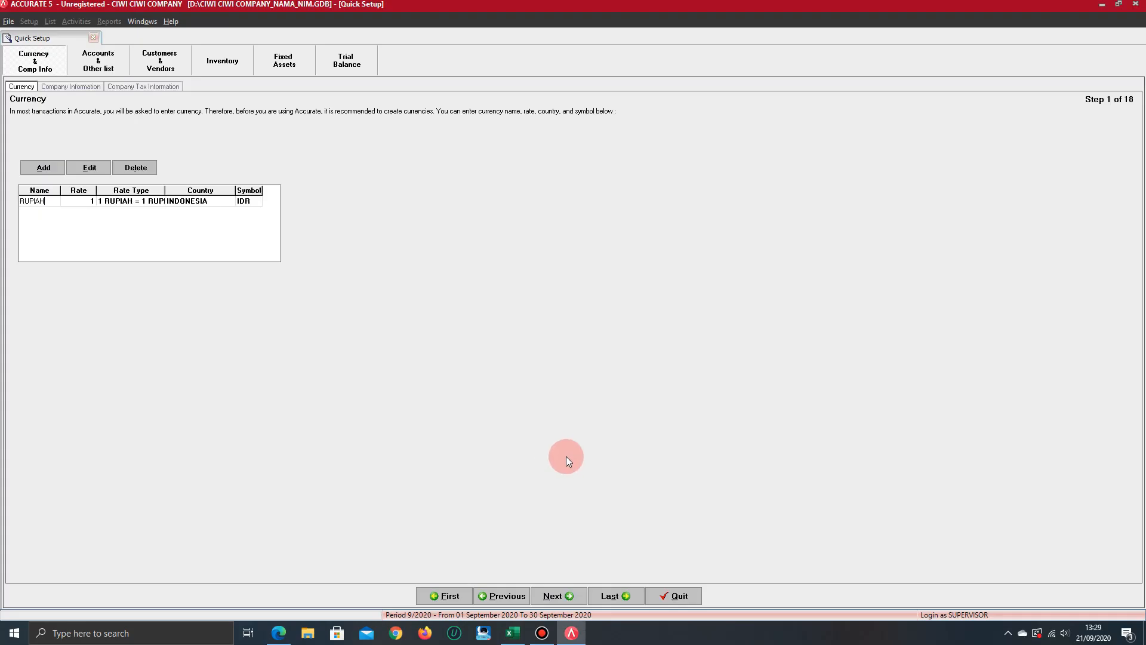
Go through the RUPIAH currency's rate, rate type, country and symbol, and continue to the Company Information step
key(Tab)
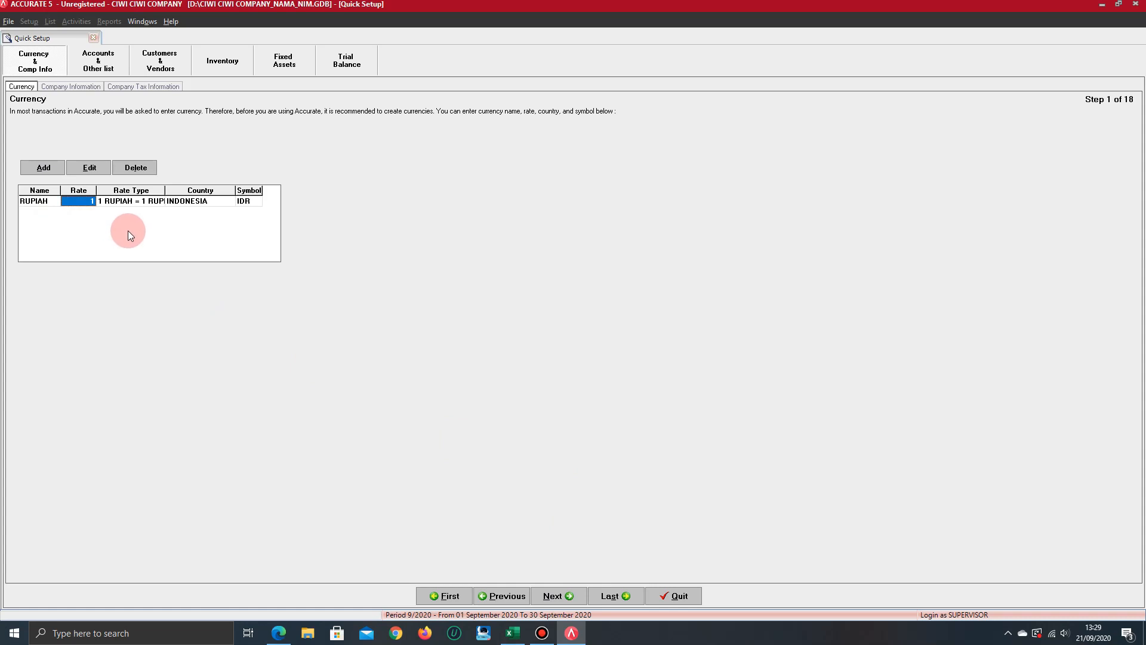
key(Tab)
key(Tab)
key(Tab)
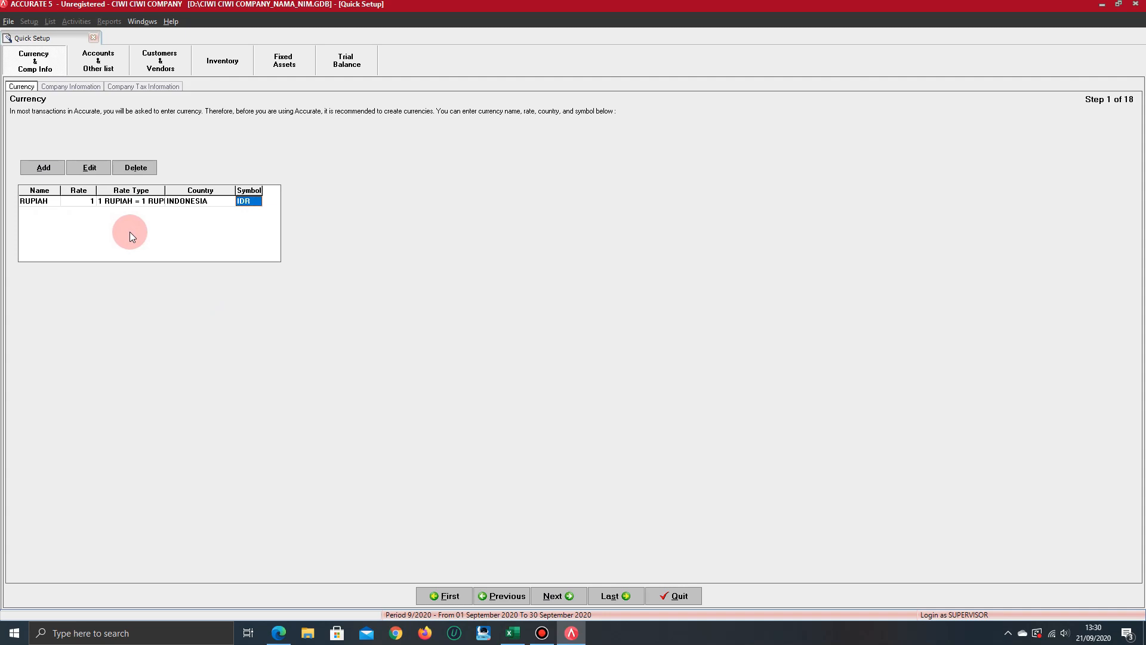
click(558, 596)
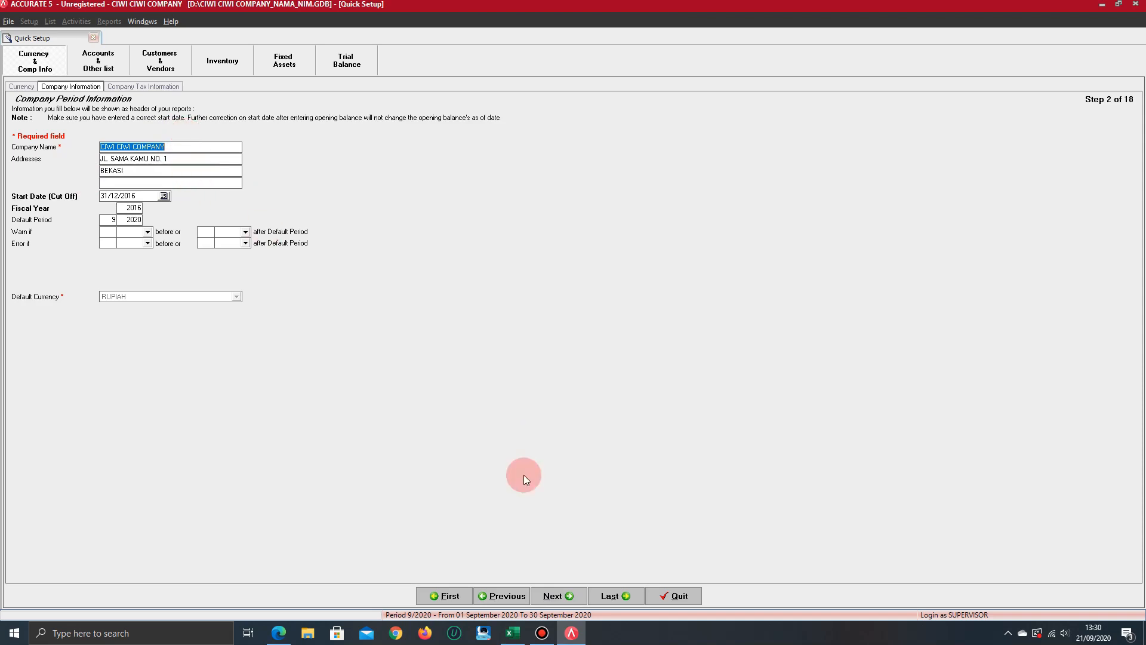
Compare the company details and cut-off date with the exercise PDF's introduction and January 2017 transactions, and return to Accurate's Company Information
key(alt+Tab)
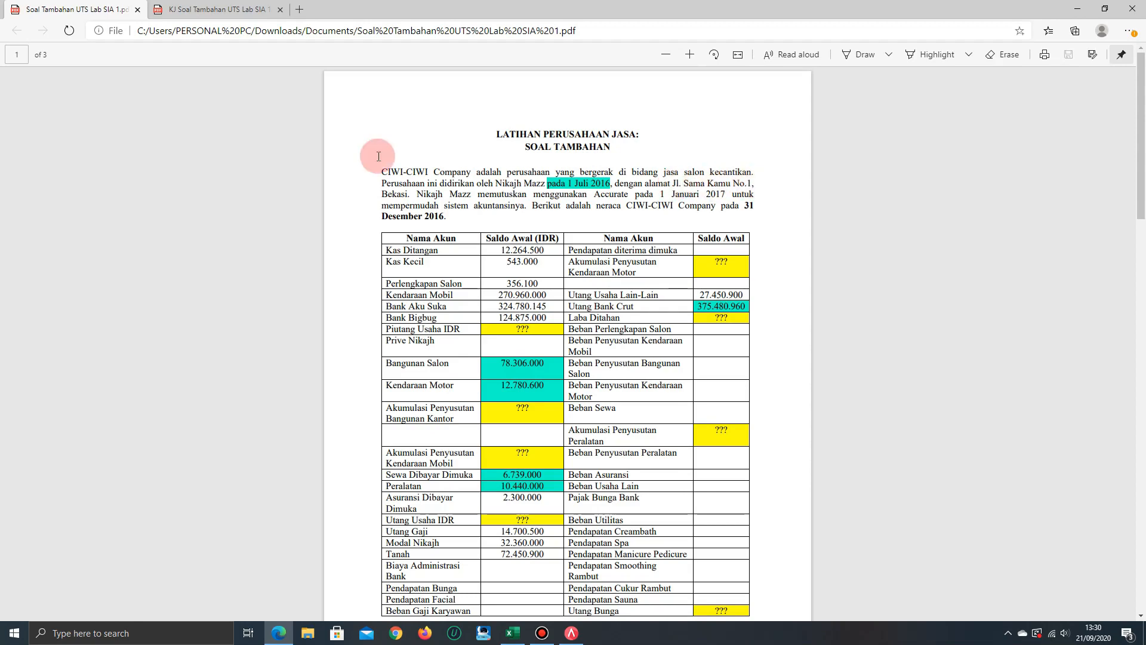
key(alt+Tab)
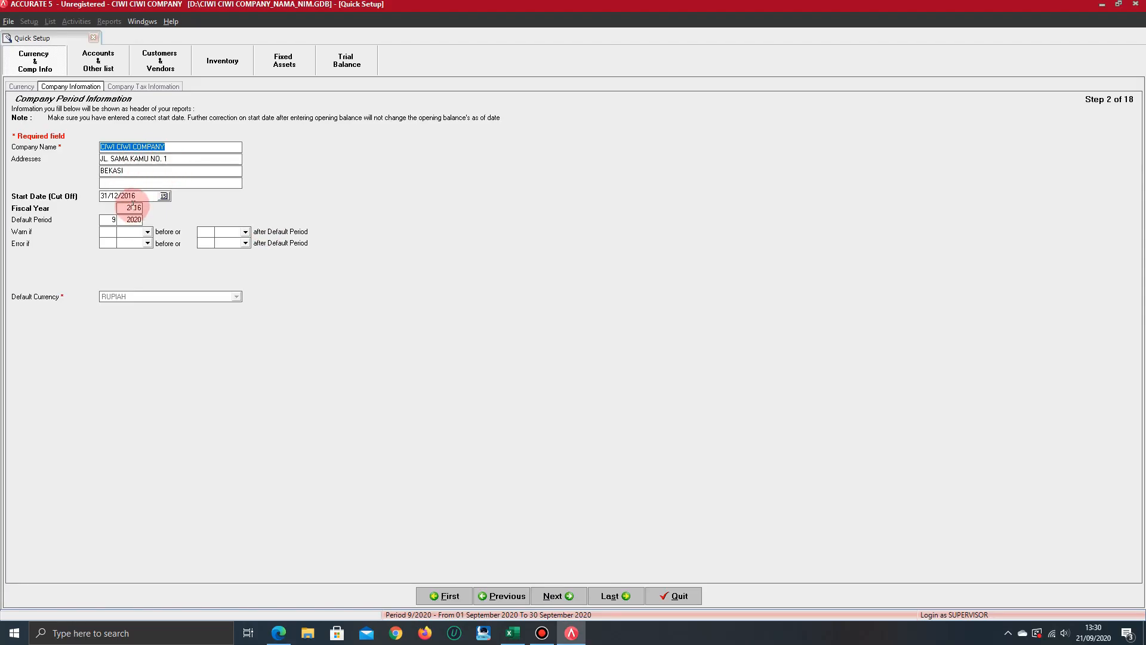
key(alt+Tab)
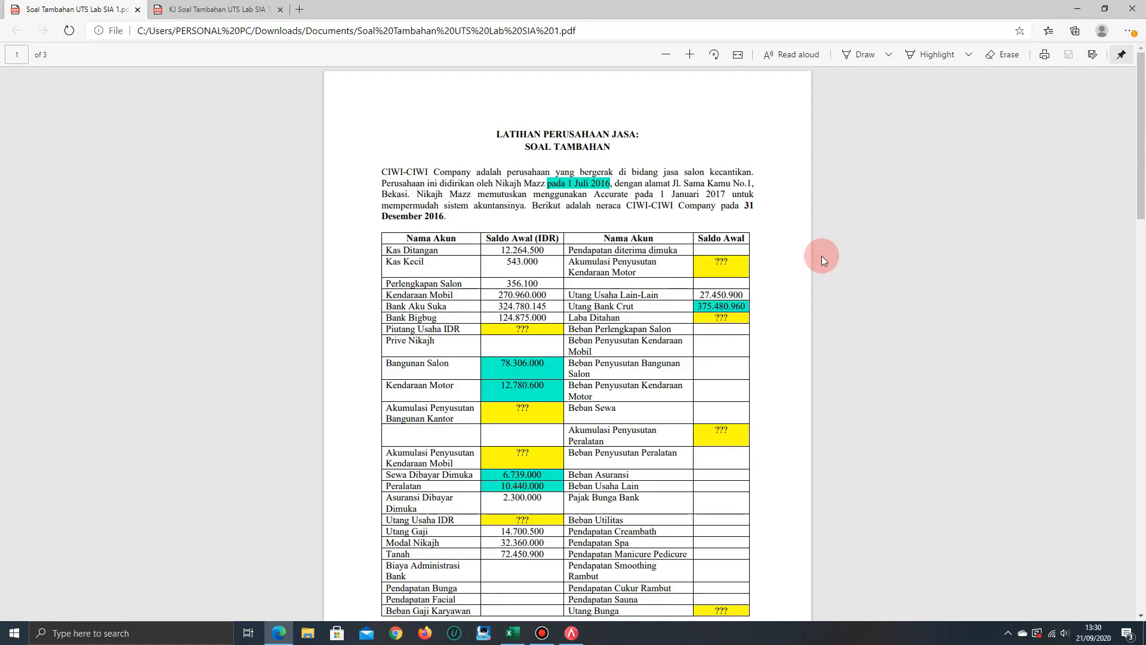
scroll(740, 283, down, 20)
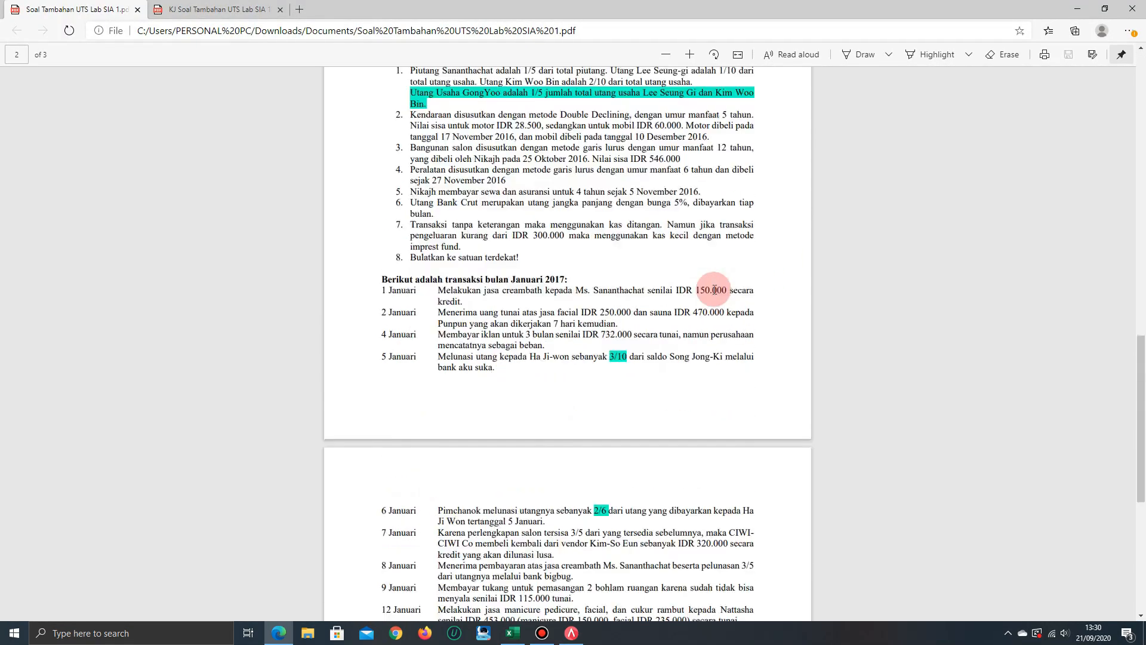
scroll(396, 241, up, 5)
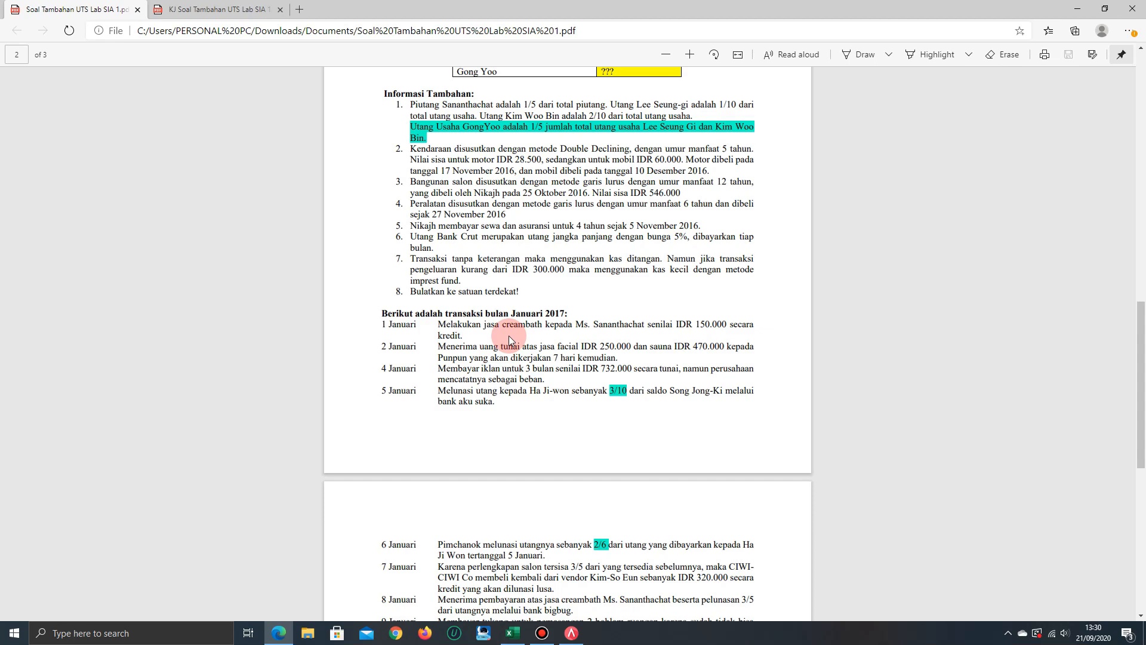
scroll(508, 336, up, 1)
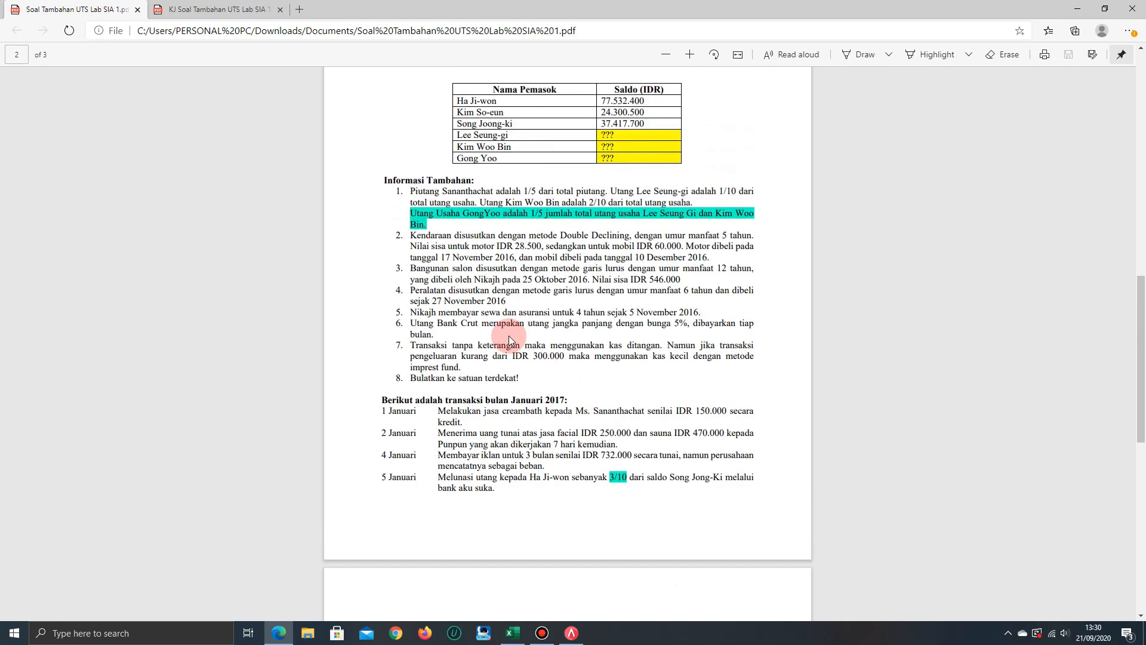
scroll(509, 336, up, 1)
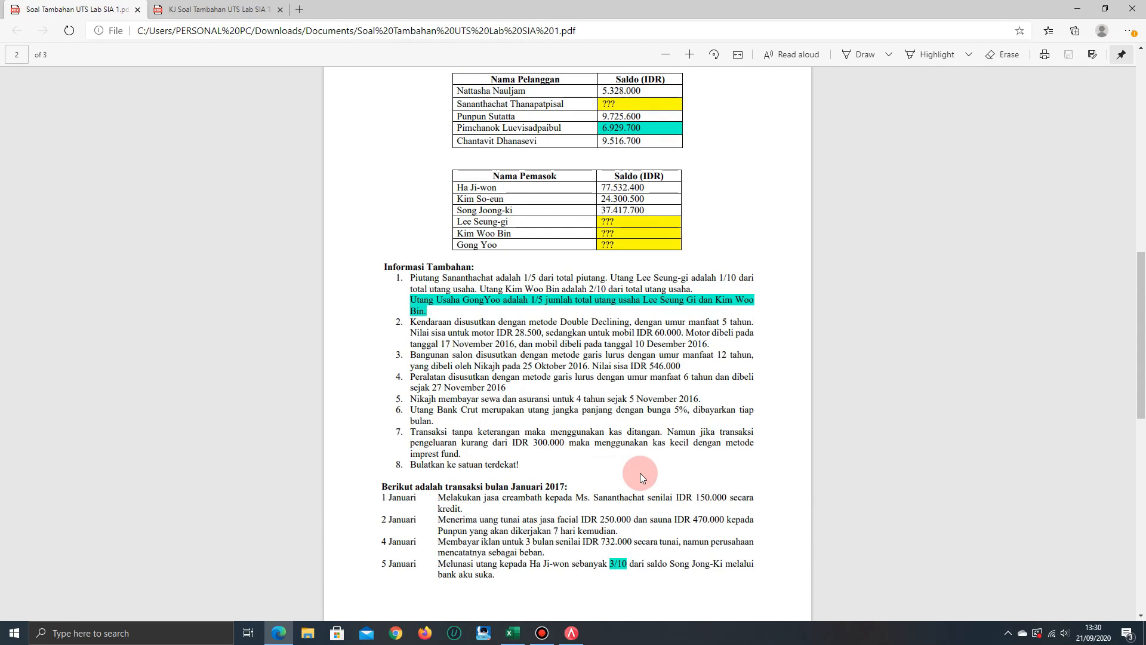
key(alt+Tab)
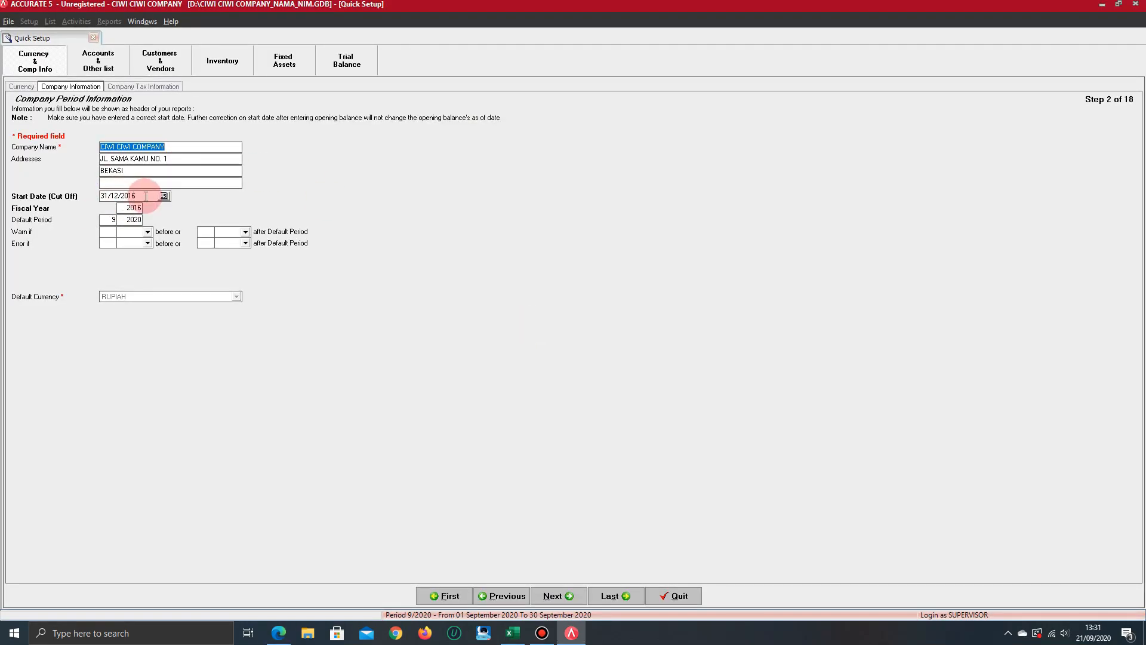
Go through the fiscal year and default period, and continue past Company Tax Information to the Chart of Account step
click(132, 209)
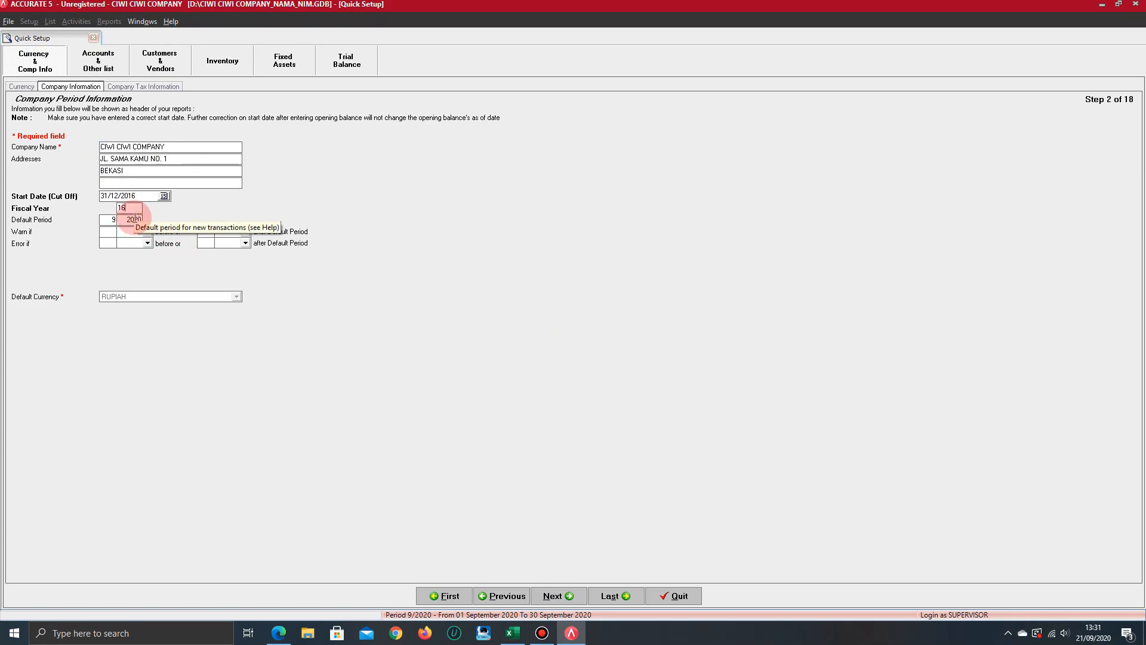
click(135, 218)
click(552, 596)
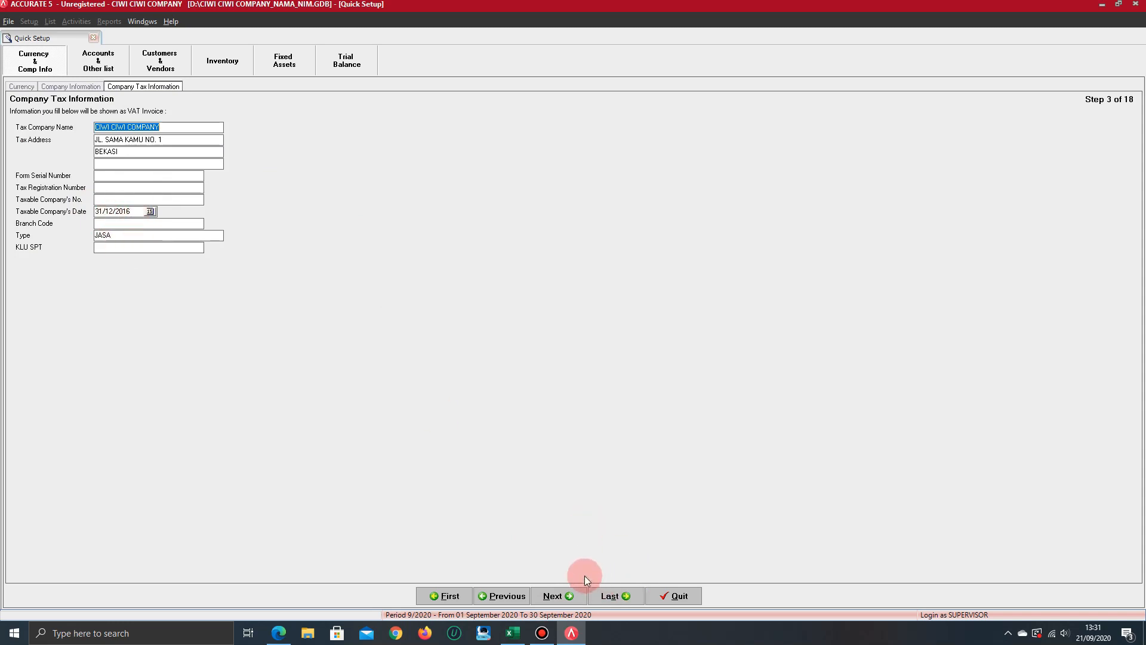
click(558, 594)
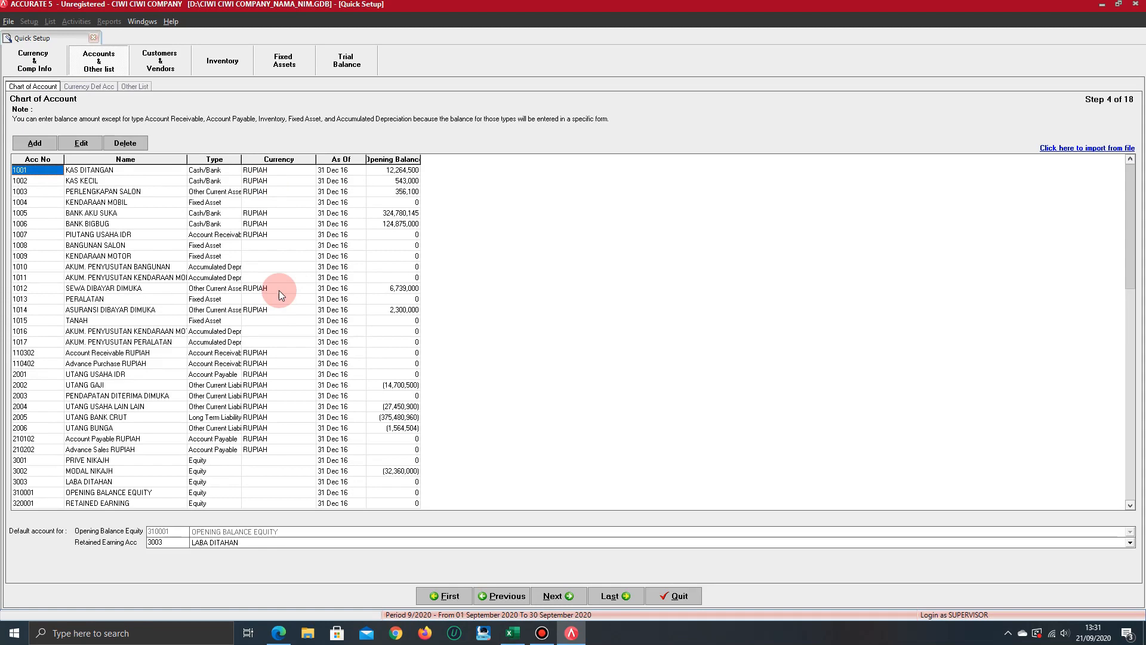
Check the chart of accounts, starting with KAS DITANGAN, against the opening balance table in the exercise PDF
click(110, 169)
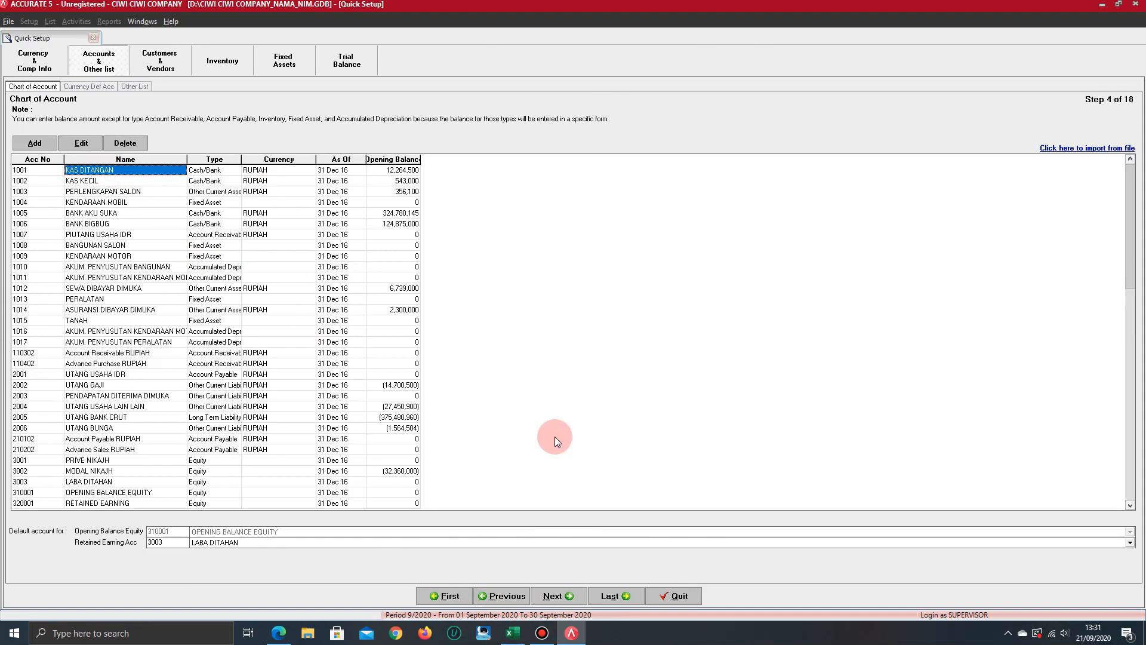
key(alt+Tab)
scroll(520, 276, down, 1)
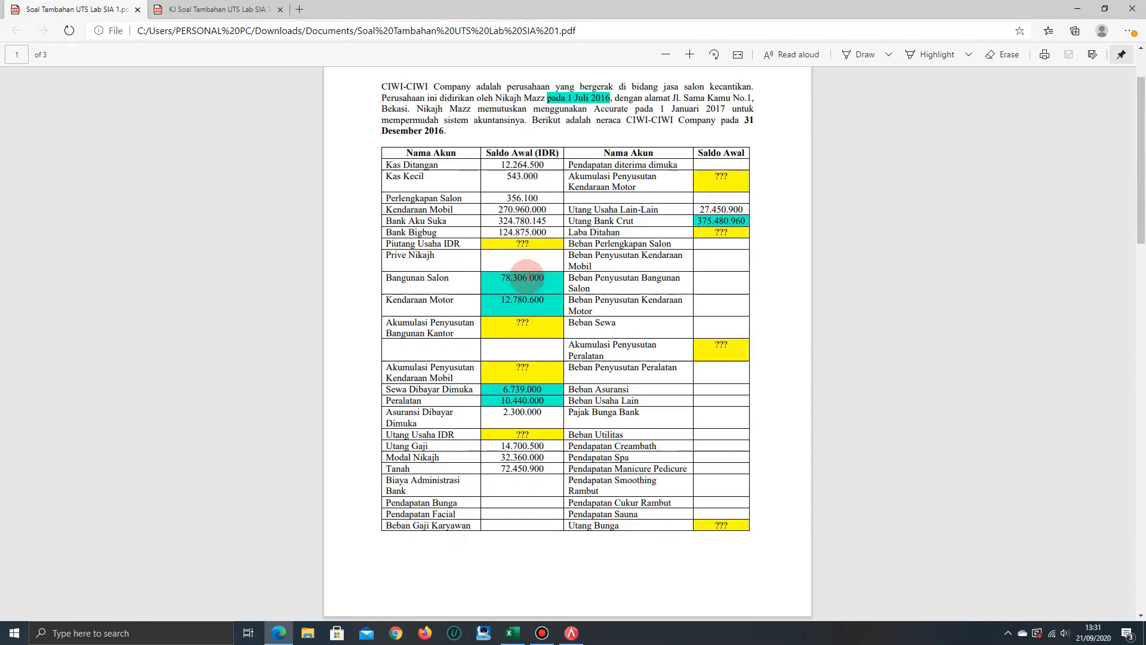
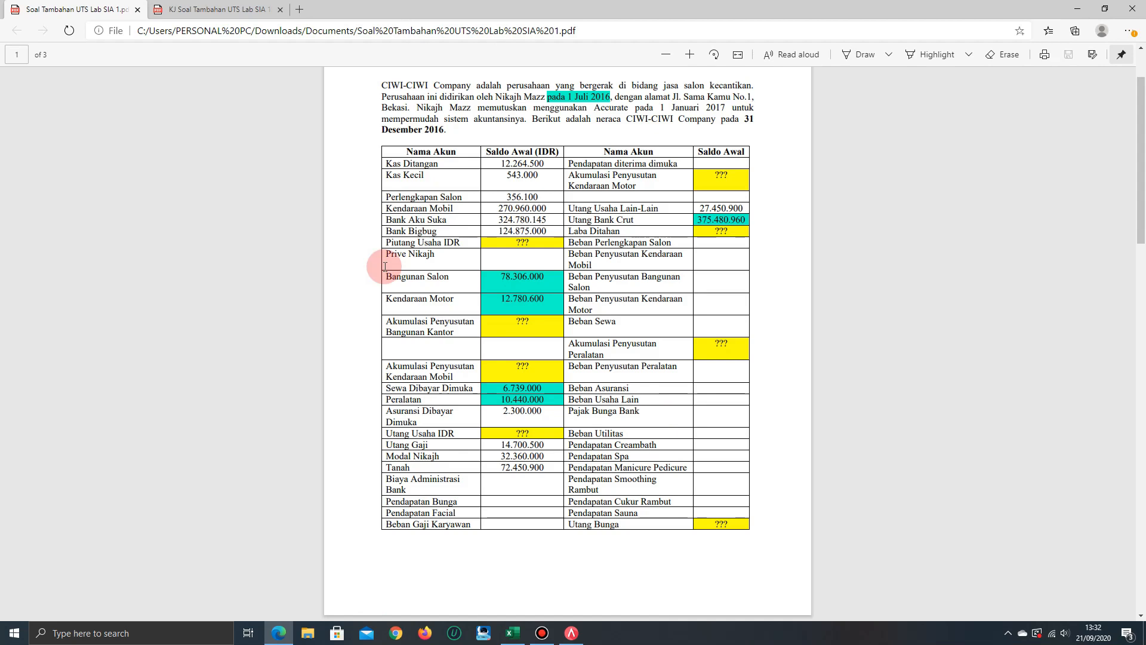
Switch to Accurate and examine the liability accounts from UTANG GAJI to UTANG BANK CRUT in the chart of accounts
key(alt+Tab)
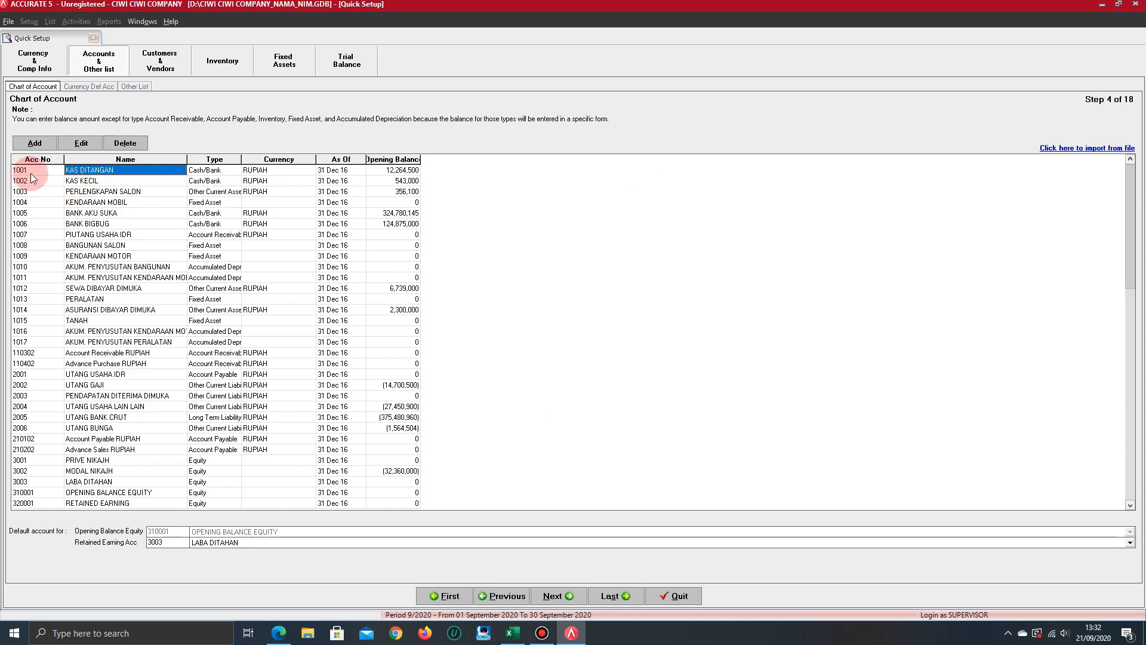
click(103, 387)
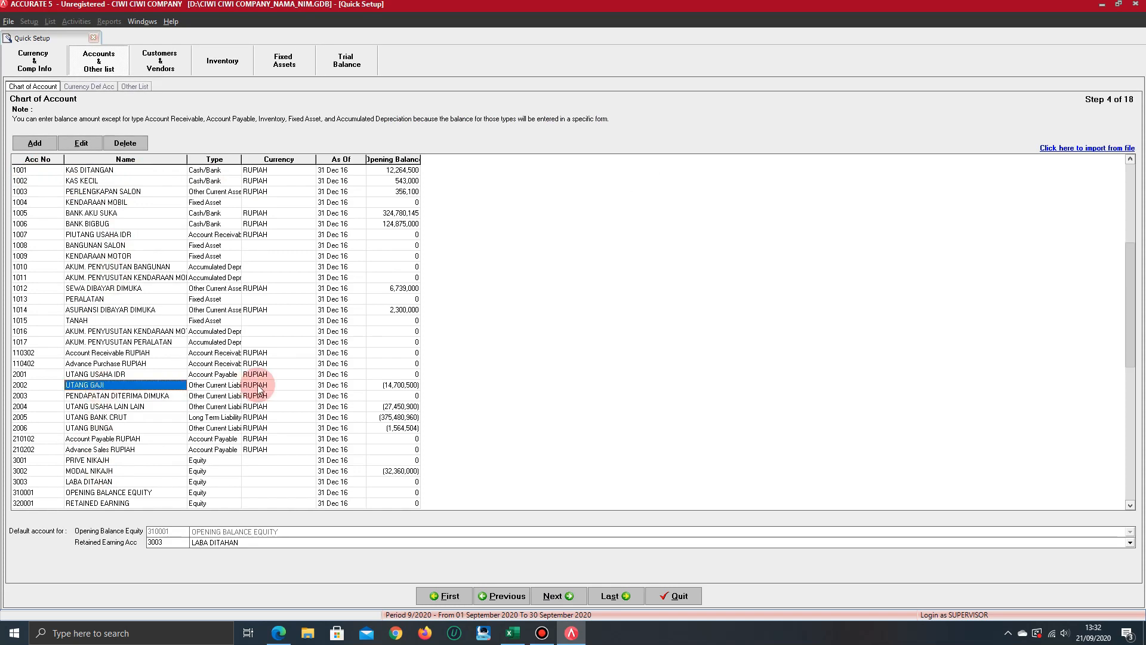
key(Left)
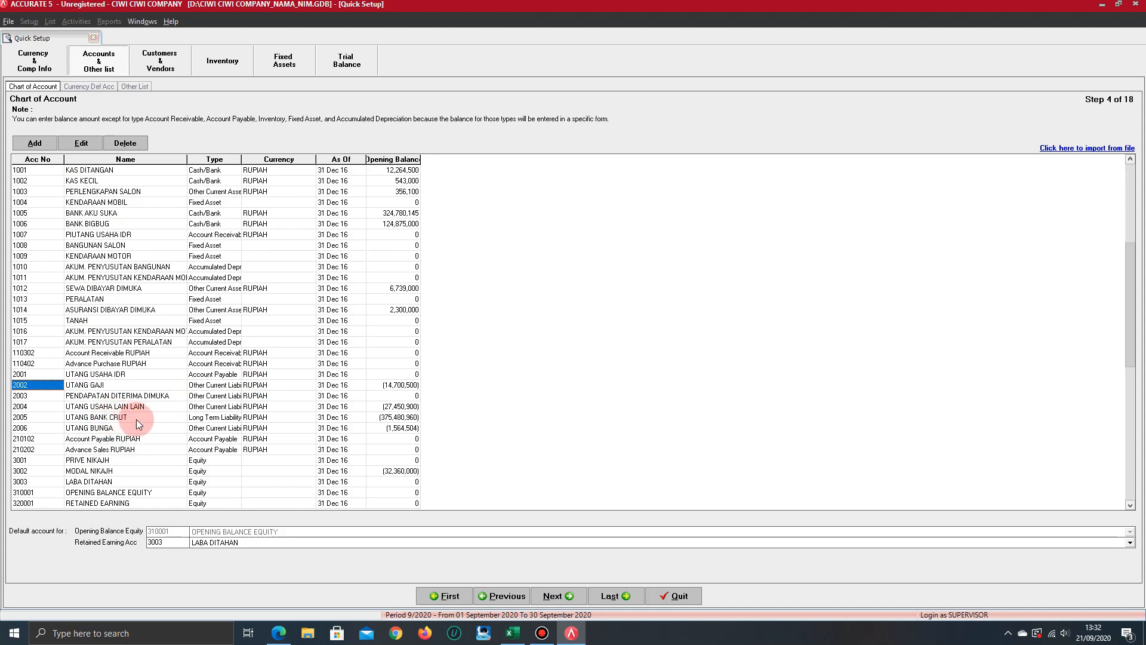
click(162, 352)
key(Down)
key(Down)
key(Down)
key(Down)
key(Down)
key(Down)
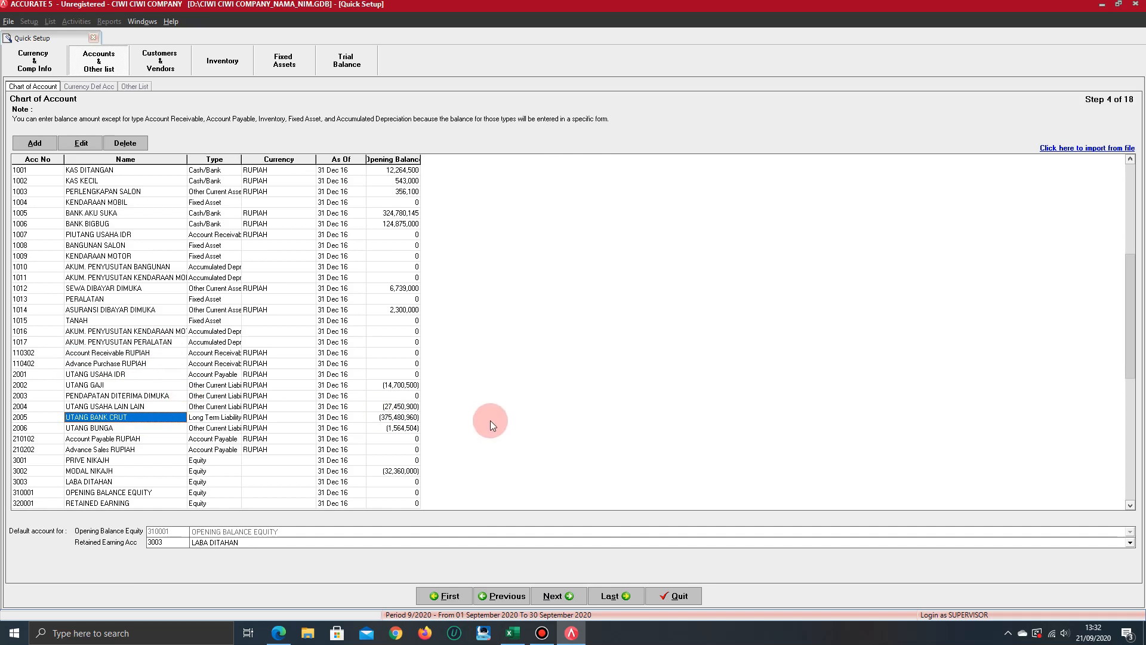
Check the additional information about Utang Bank Crut in the exercise PDF and return to Accurate's chart of accounts
key(alt+Tab)
scroll(519, 352, down, 10)
scroll(534, 338, up, 2)
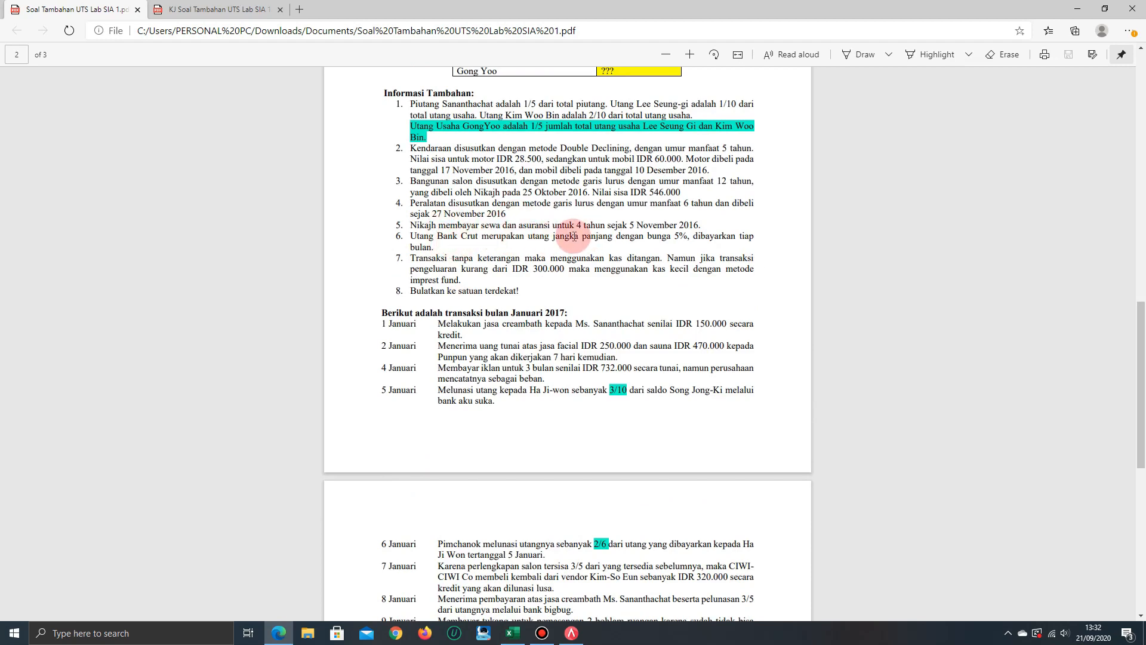
key(alt+Tab)
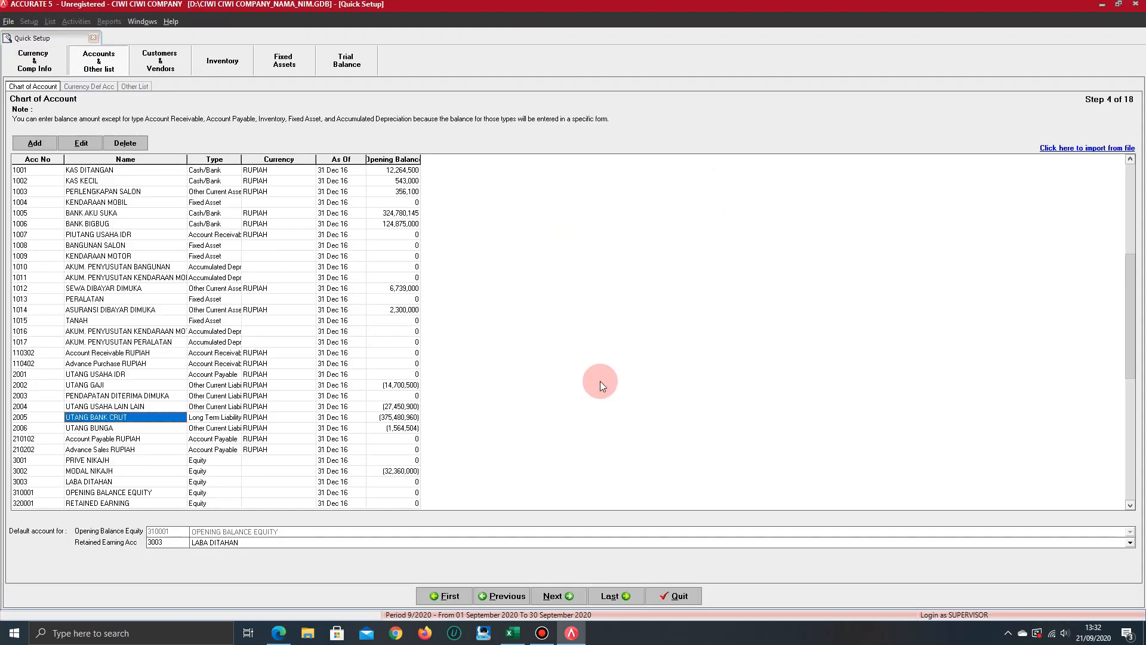
Examine the first asset accounts in the chart of accounts, from KAS DITANGAN to PIUTANG USAHA IDR
key(Up)
key(Up)
key(Up)
key(Up)
key(Up)
key(Up)
key(Up)
key(Up)
key(Up)
key(Up)
key(Up)
key(Up)
key(Up)
key(Up)
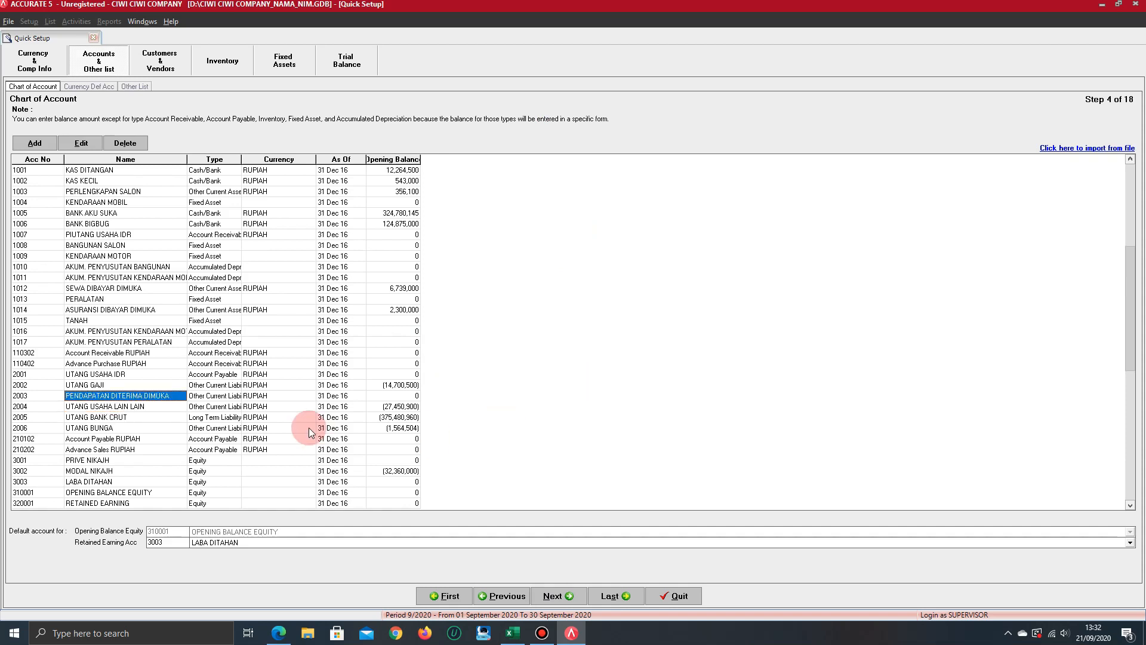
key(Up)
key(Up)
key(Up)
key(Up)
key(Up)
key(Up)
key(Up)
key(Up)
key(Up)
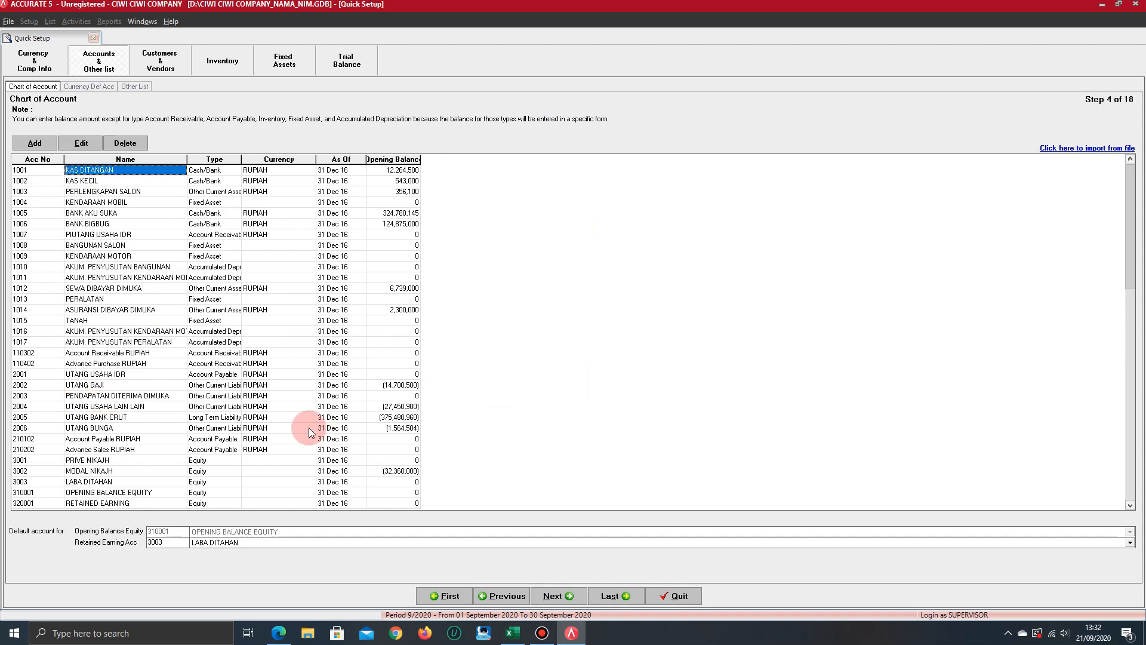
key(Down)
key(Down)
key(Down)
key(Down)
key(Down)
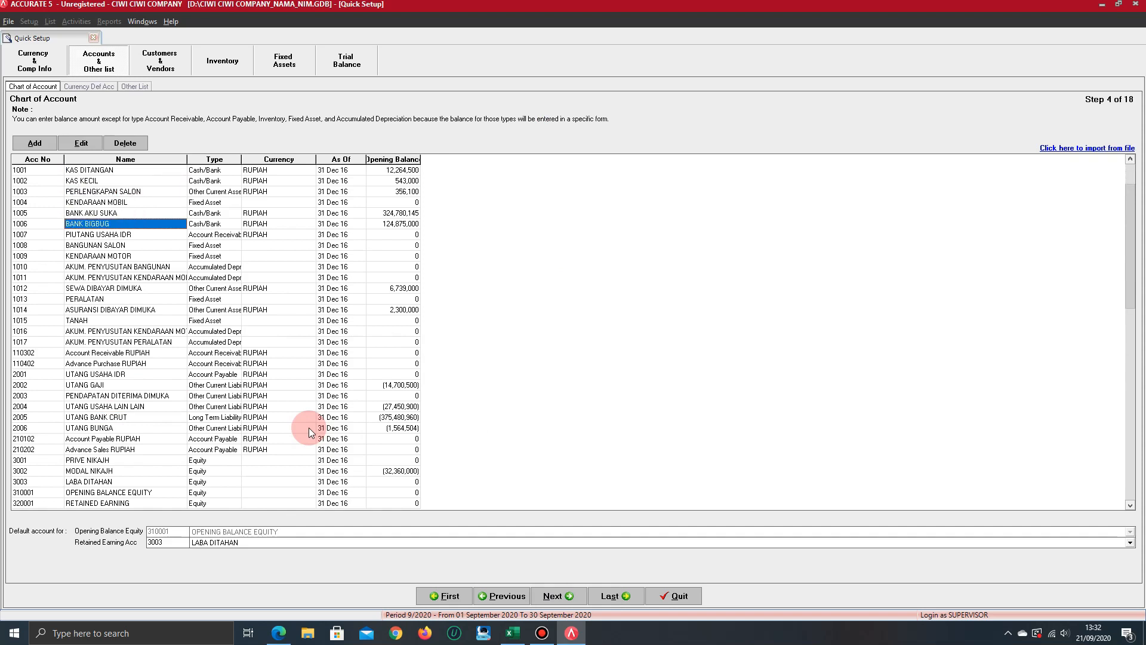
key(Down)
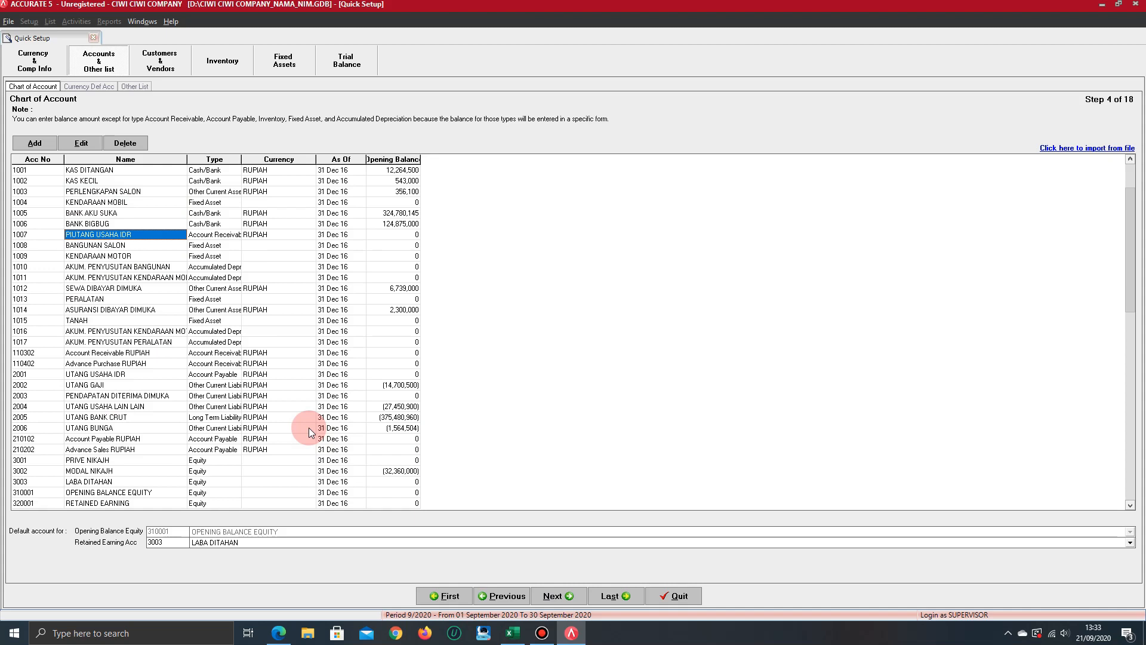
Go through the account numbers, names and types from KAS DITANGAN to PENDAPATAN DITERIMA DIMUKA, and return to KAS DITANGAN
key(Right)
key(Left)
key(Left)
key(Right)
key(Up)
key(Up)
key(Up)
key(Up)
key(Up)
key(Up)
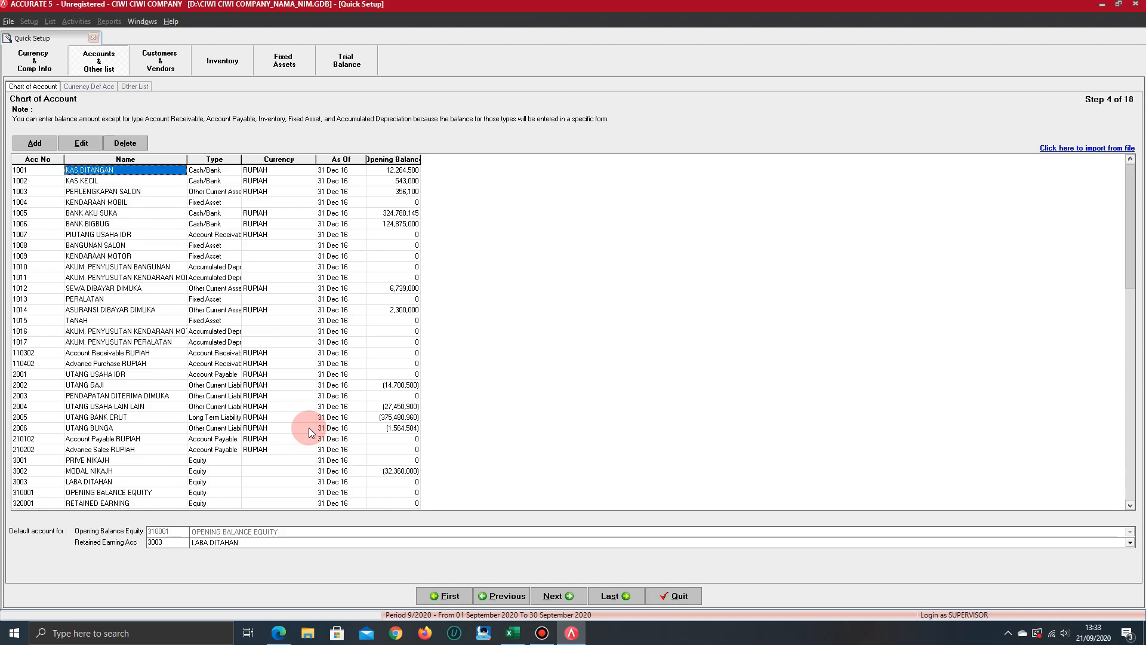
key(Right)
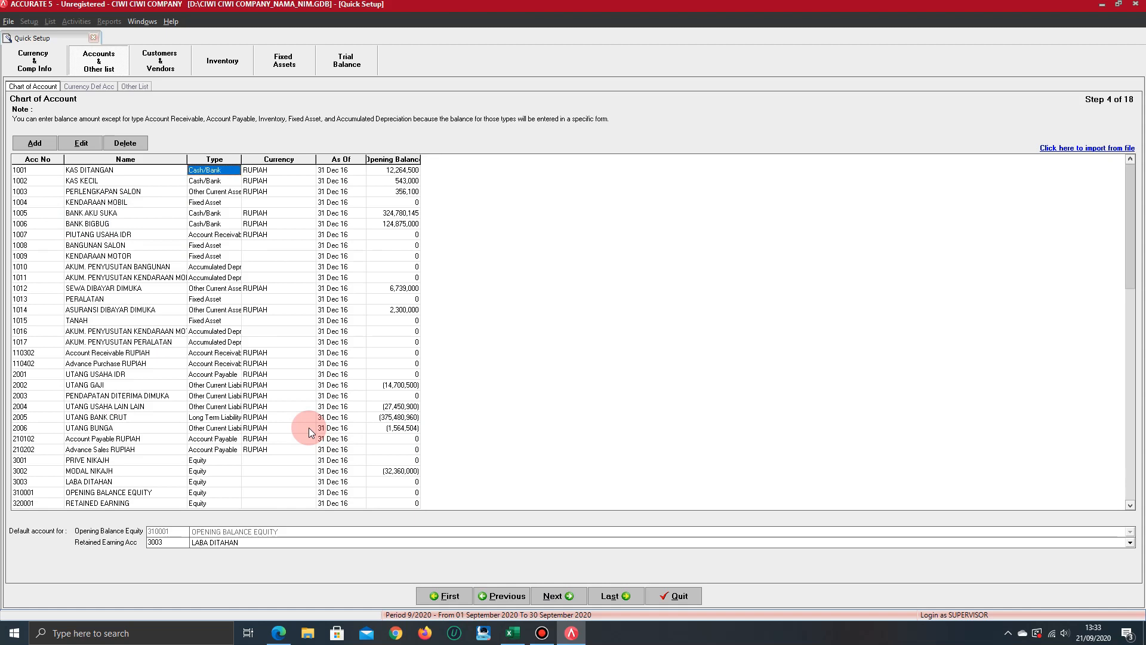
key(Left)
key(Down)
key(Down)
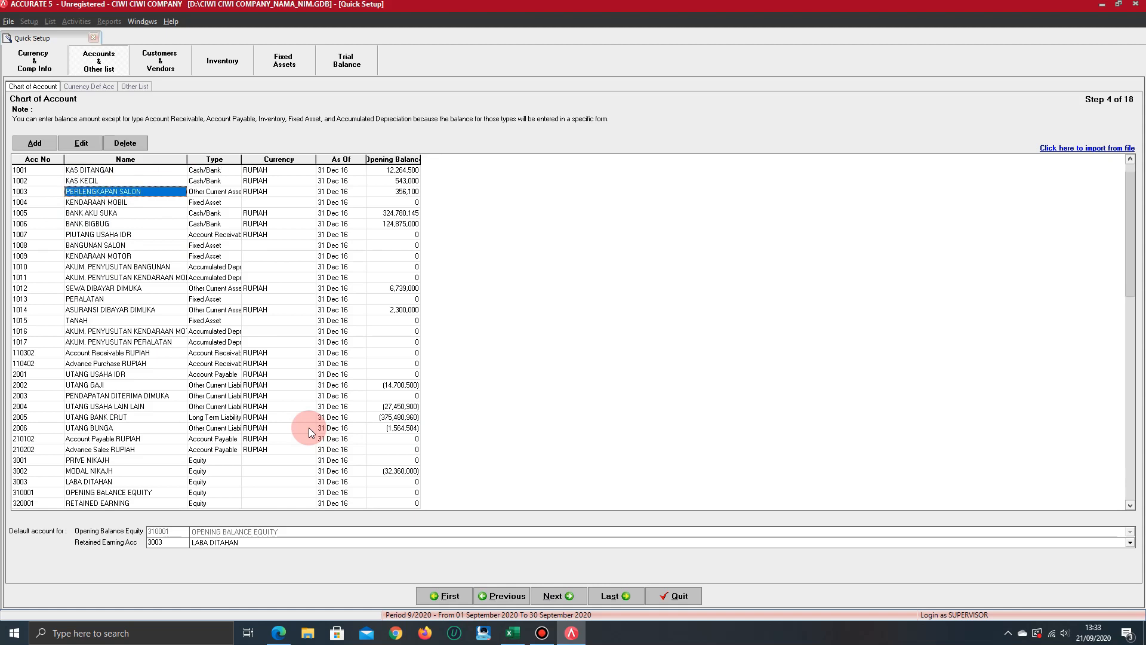
key(Down)
key(Down)
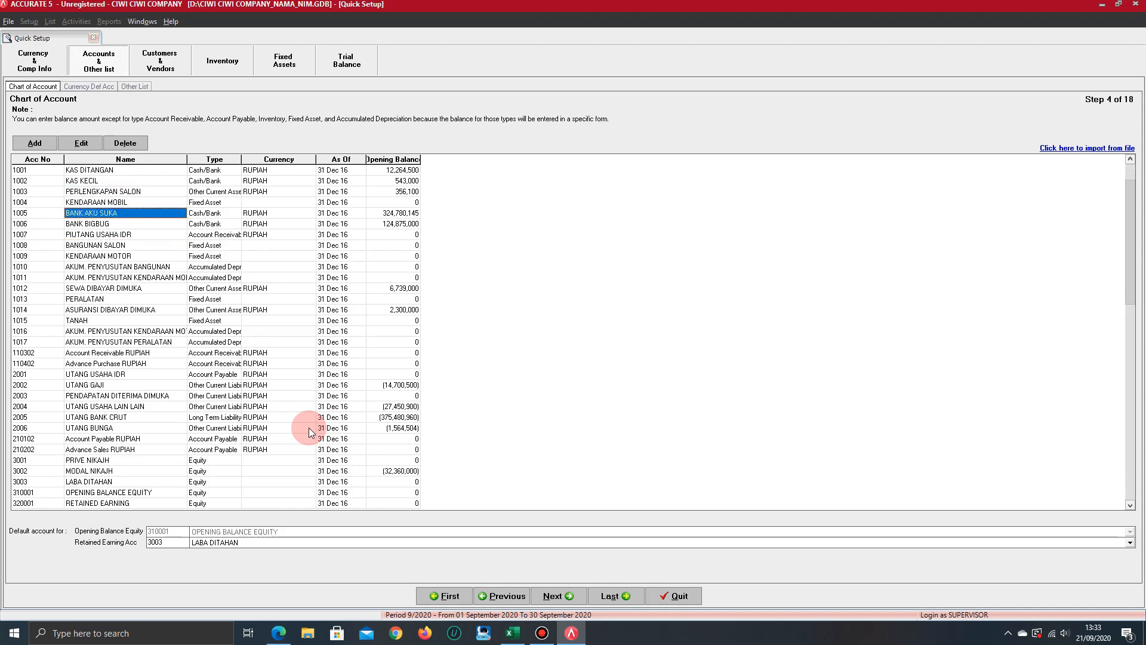
key(Down)
key(Down)
key(Down)
key(Down)
key(Down)
key(Down)
key(Down)
key(Down)
key(Down)
key(Down)
key(Down)
key(Down)
key(Down)
key(Down)
key(Down)
key(Down)
key(Down)
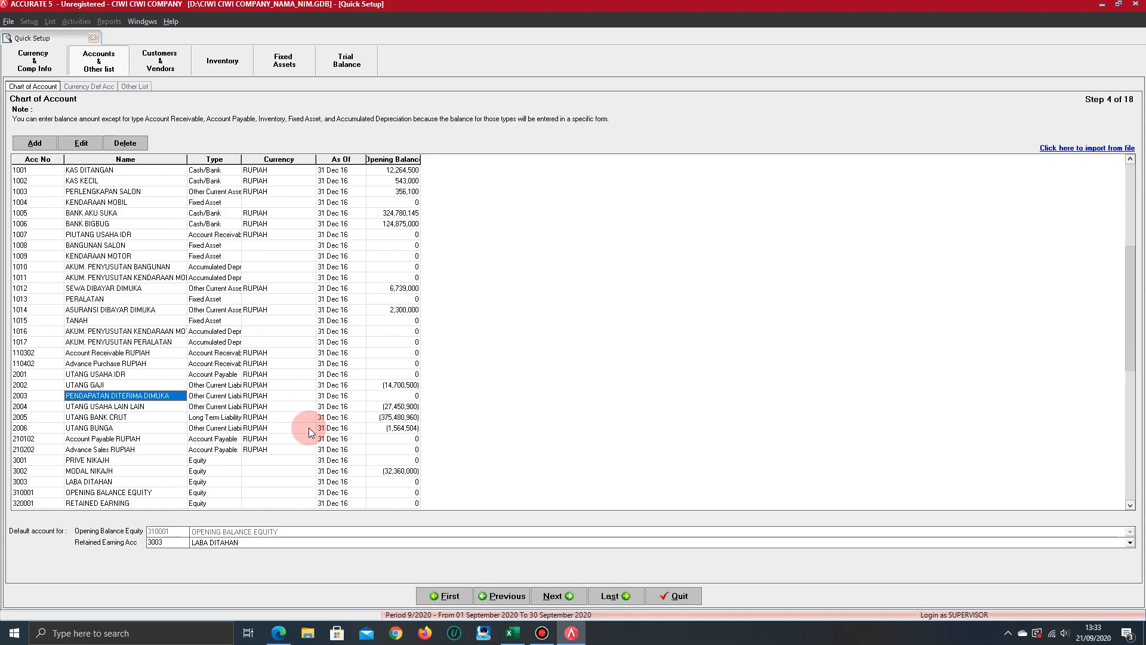
key(Down)
key(Up)
key(Up)
key(Up)
key(Up)
key(Up)
key(Up)
key(Up)
key(Up)
key(Up)
key(Up)
key(Up)
key(Up)
key(Up)
key(Up)
key(Up)
key(Up)
key(Up)
key(Up)
key(Up)
key(Up)
key(Up)
key(Up)
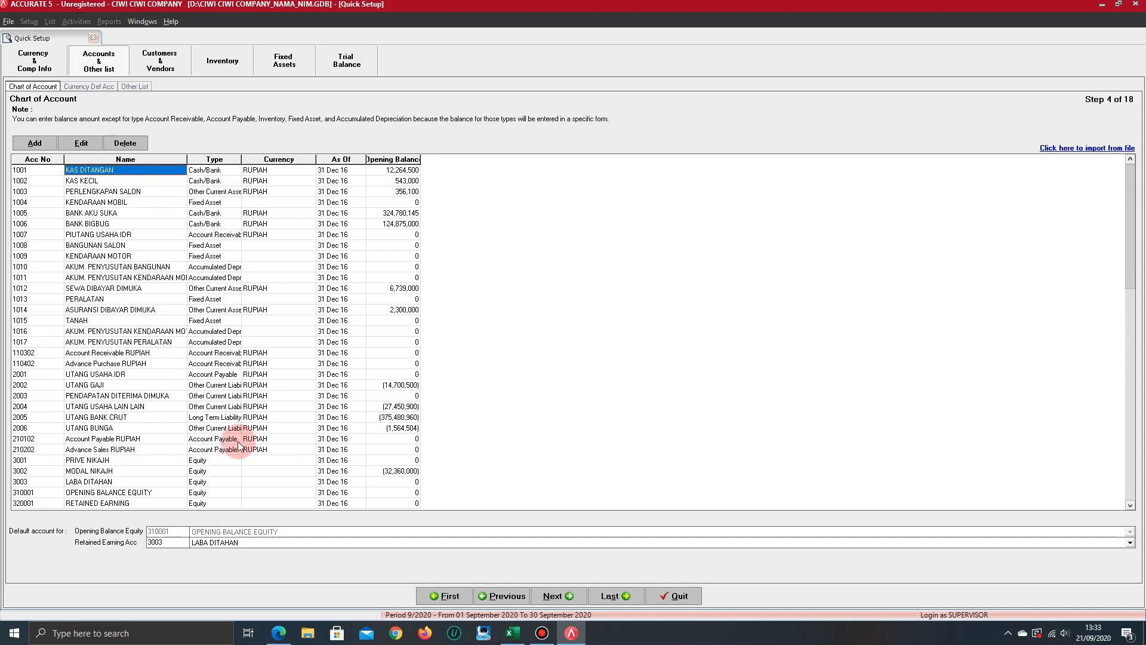
Open the KAS DITANGAN account's details, compare its opening balance with the exercise PDF, and accept the form
click(82, 143)
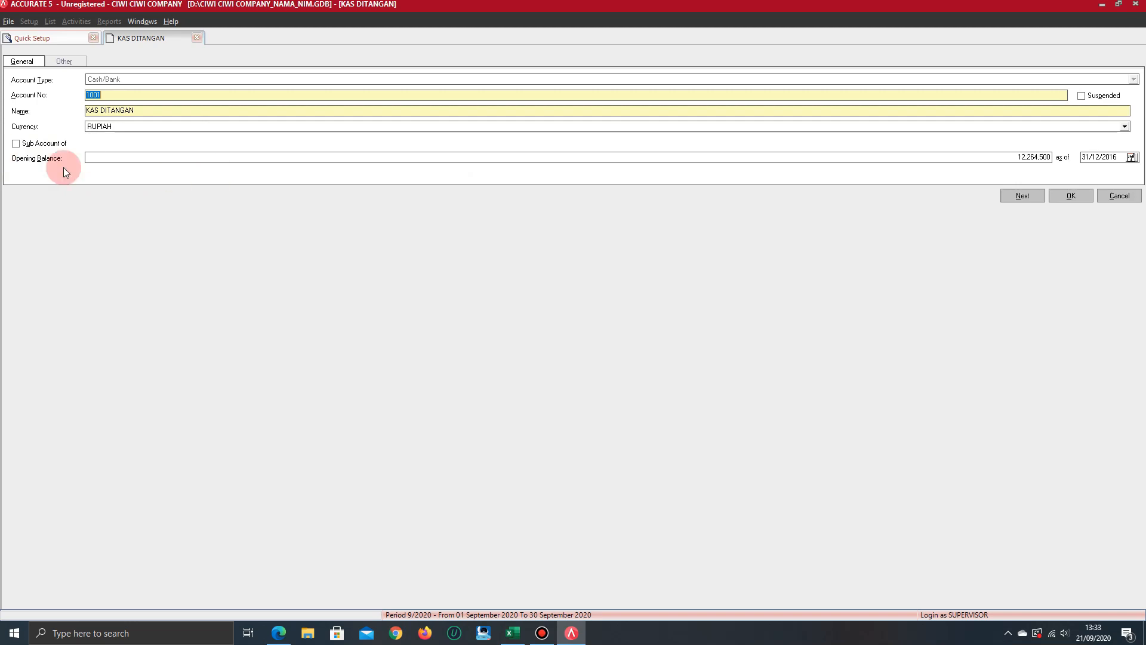
key(alt+Tab)
scroll(572, 250, up, 10)
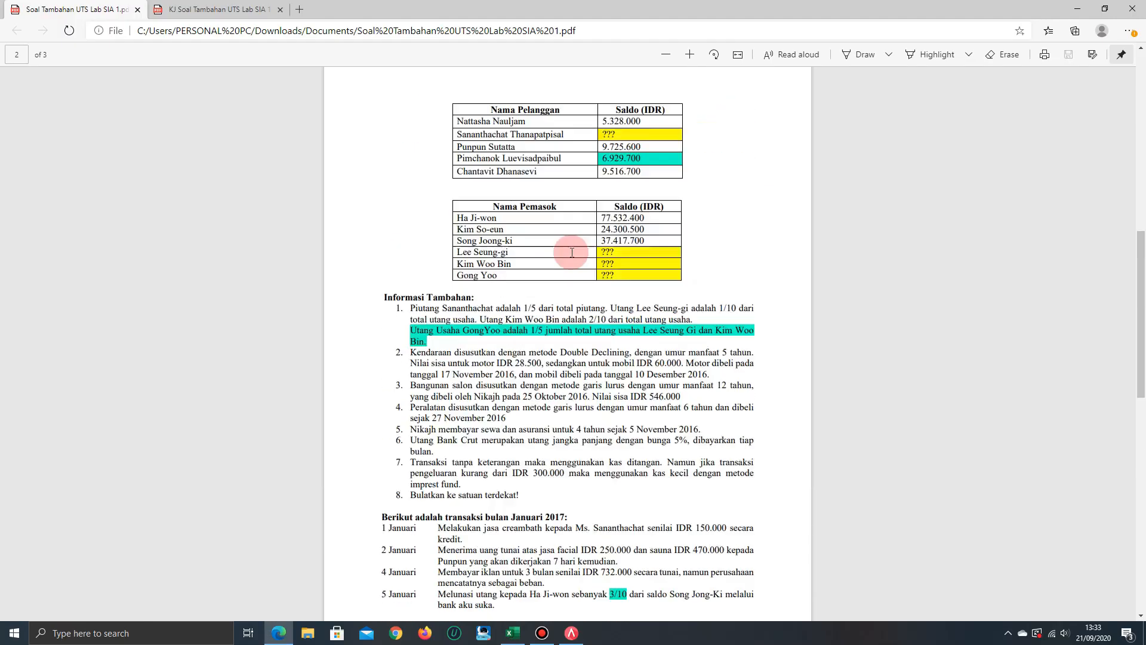
key(alt+Tab)
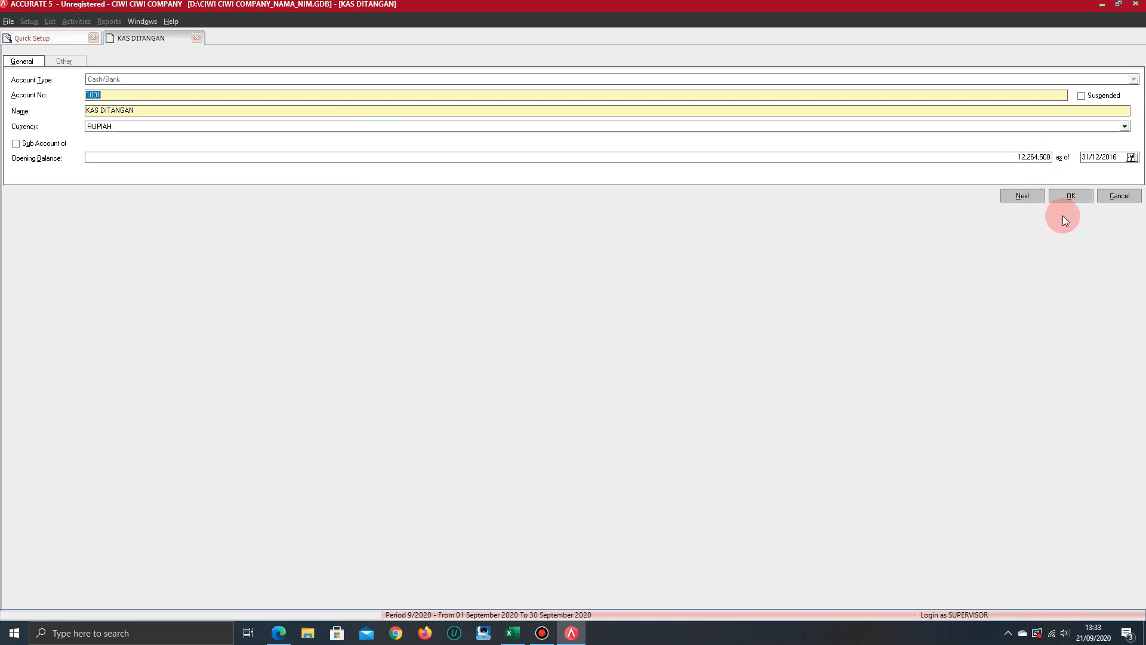
click(1068, 201)
Review the account names and opening balance table in the exercise PDF, and return to Accurate's chart of accounts
key(alt+Tab)
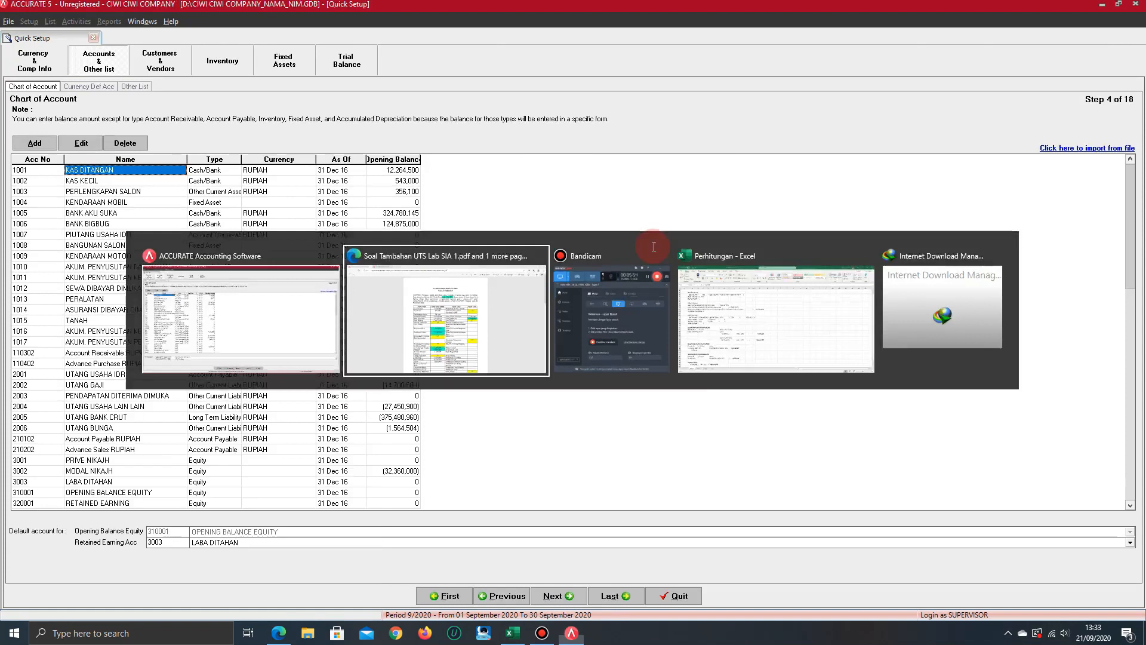
scroll(596, 421, down, 3)
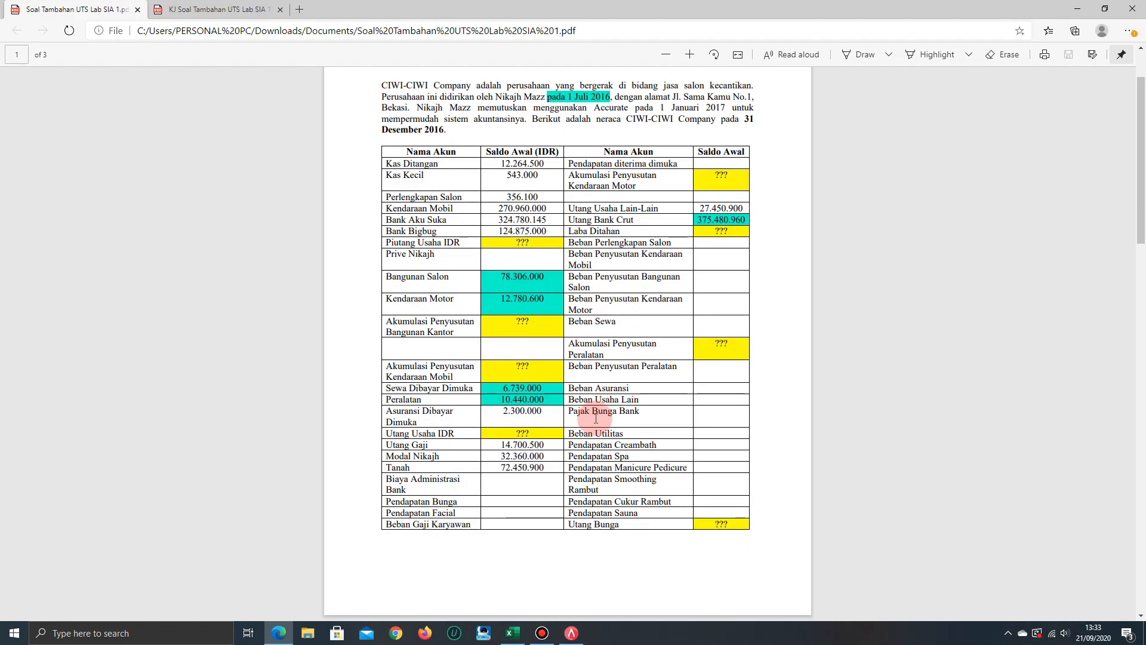
key(alt+Tab)
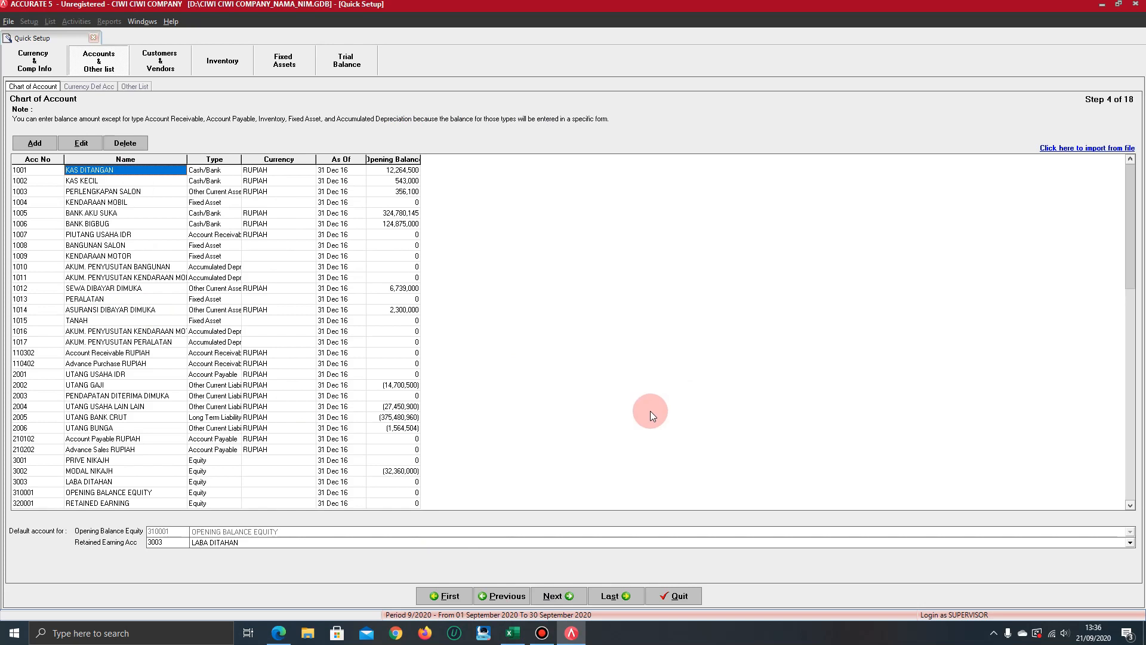
click(279, 632)
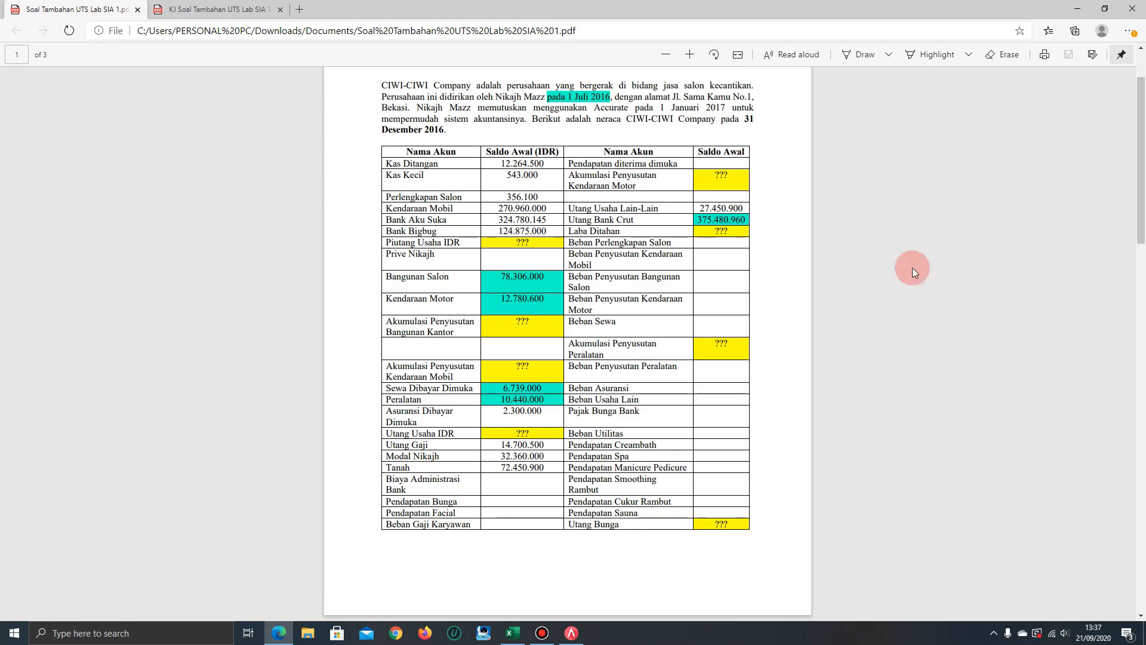
key(alt+Tab)
Open the PIUTANG USAHA IDR account, review its type, number, name and currency, and accept the form
click(93, 202)
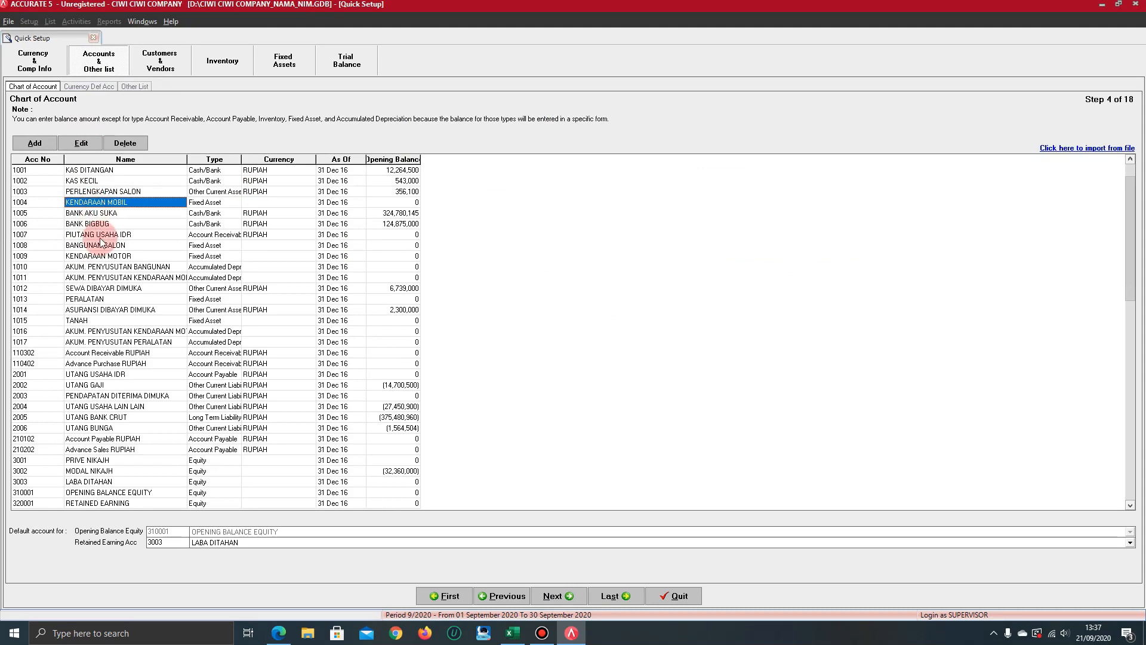
click(99, 235)
click(82, 144)
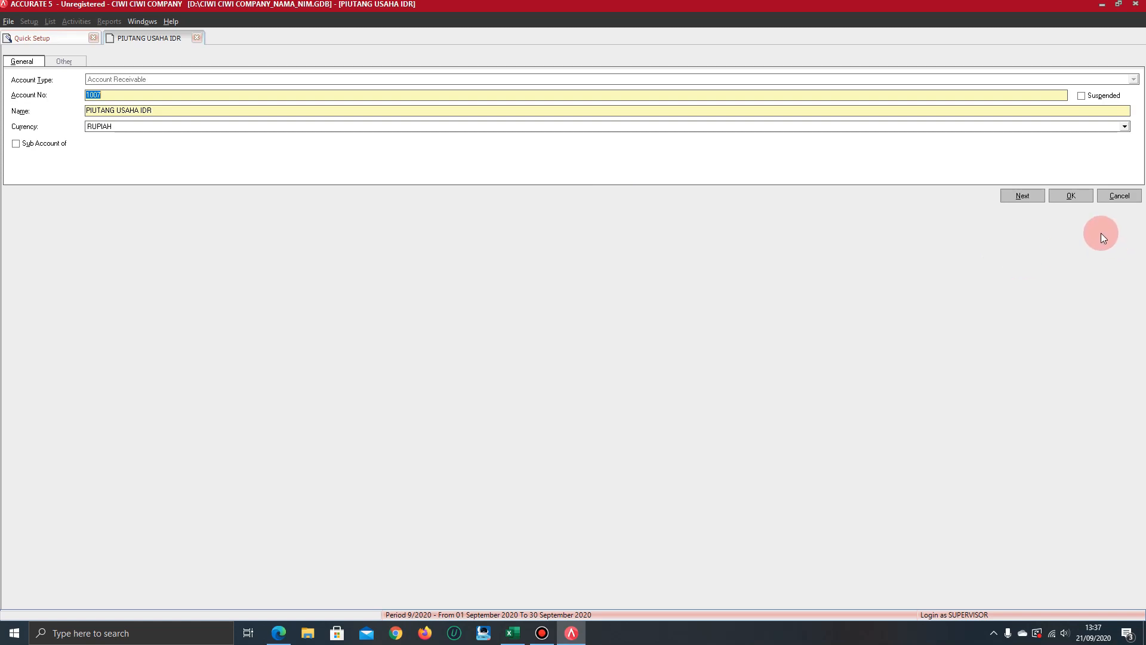
click(1073, 196)
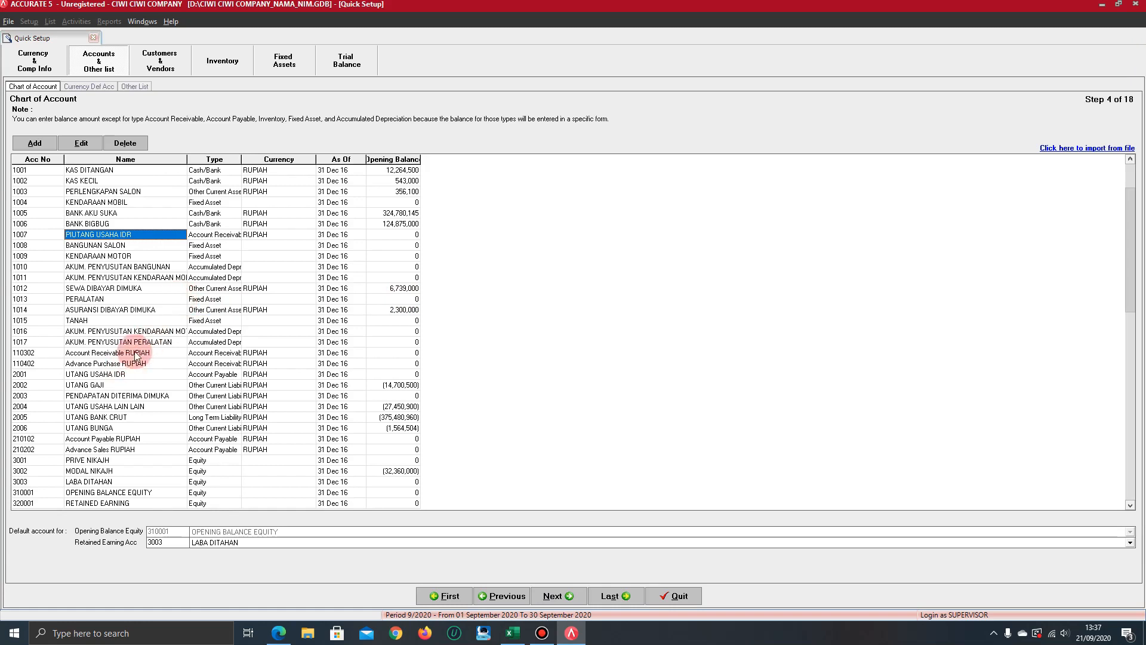
Open the PERALATAN fixed asset account, review its details, and accept the form
click(101, 301)
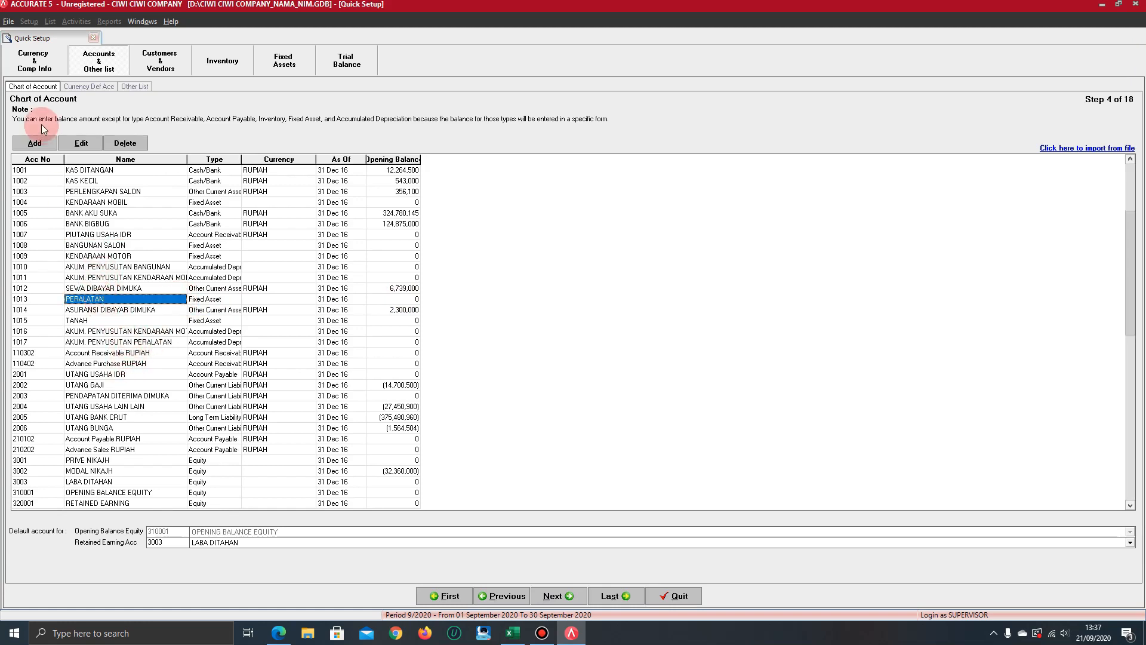
click(90, 143)
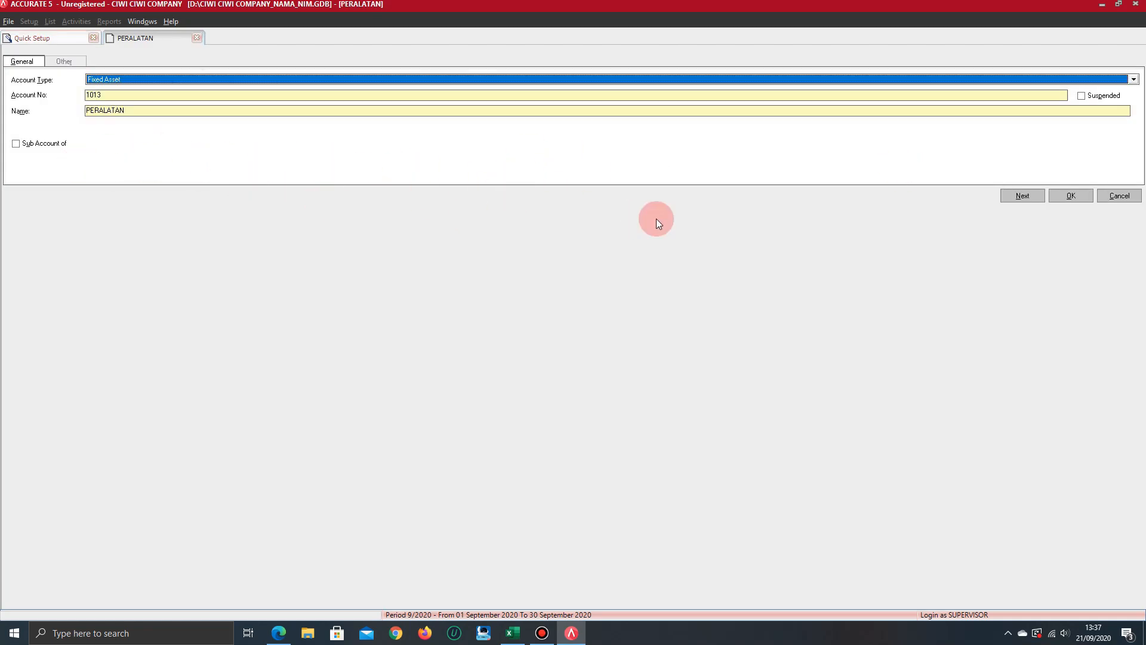
click(1071, 195)
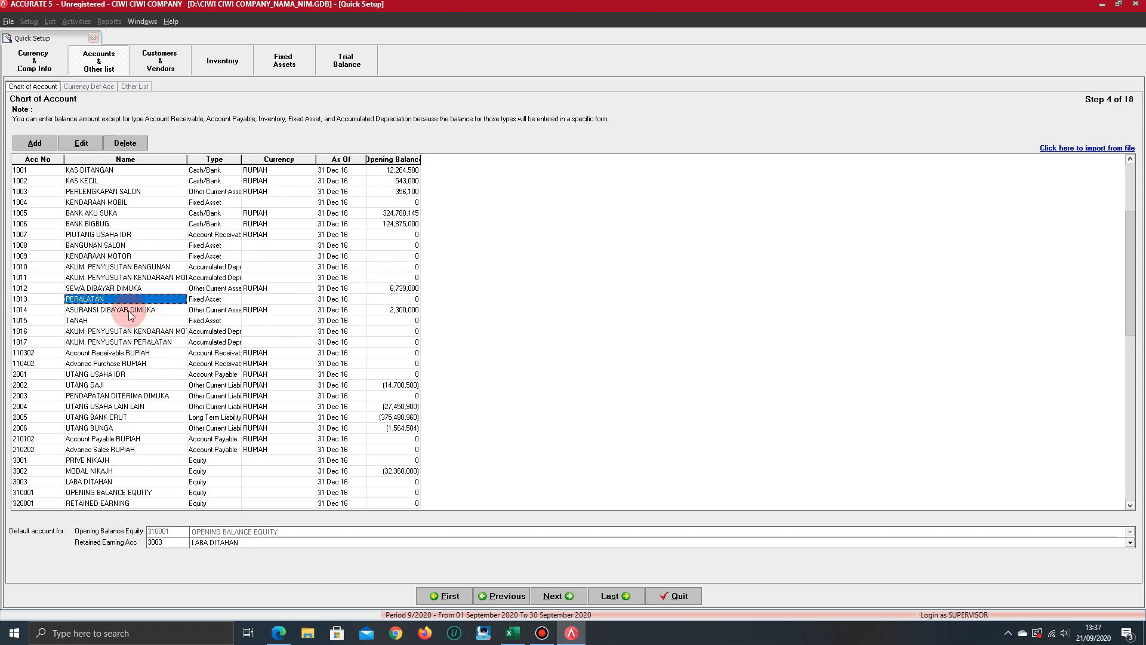
Open the AKUM. PENYUSUTAN PERALATAN accumulated depreciation account, review its details, and accept the form
click(113, 341)
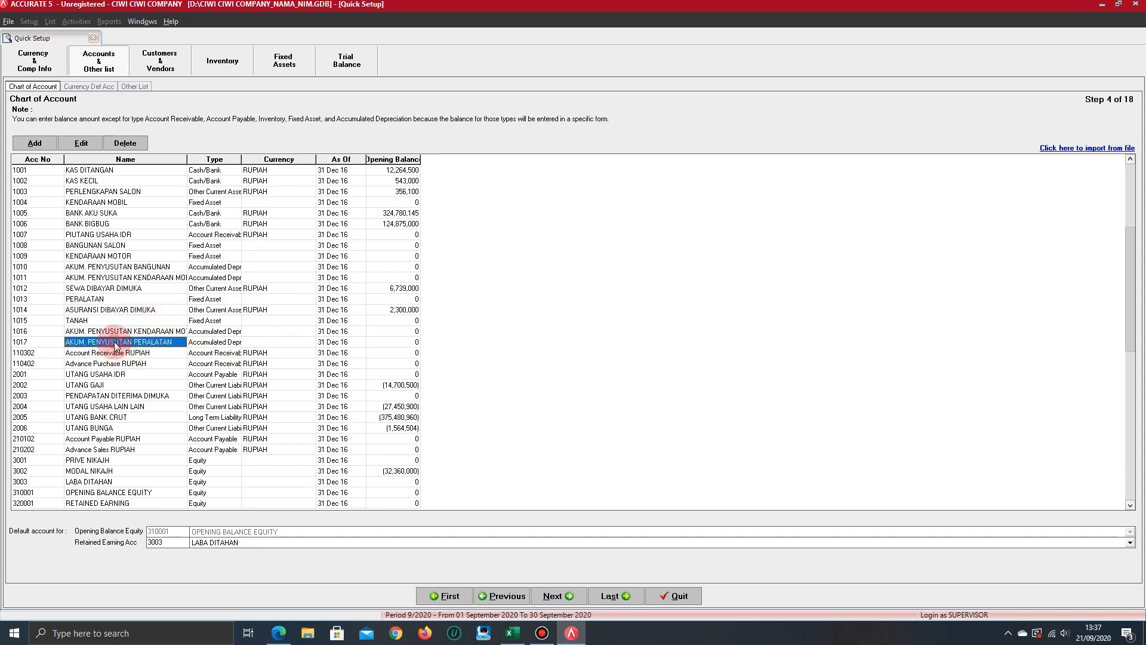
click(84, 143)
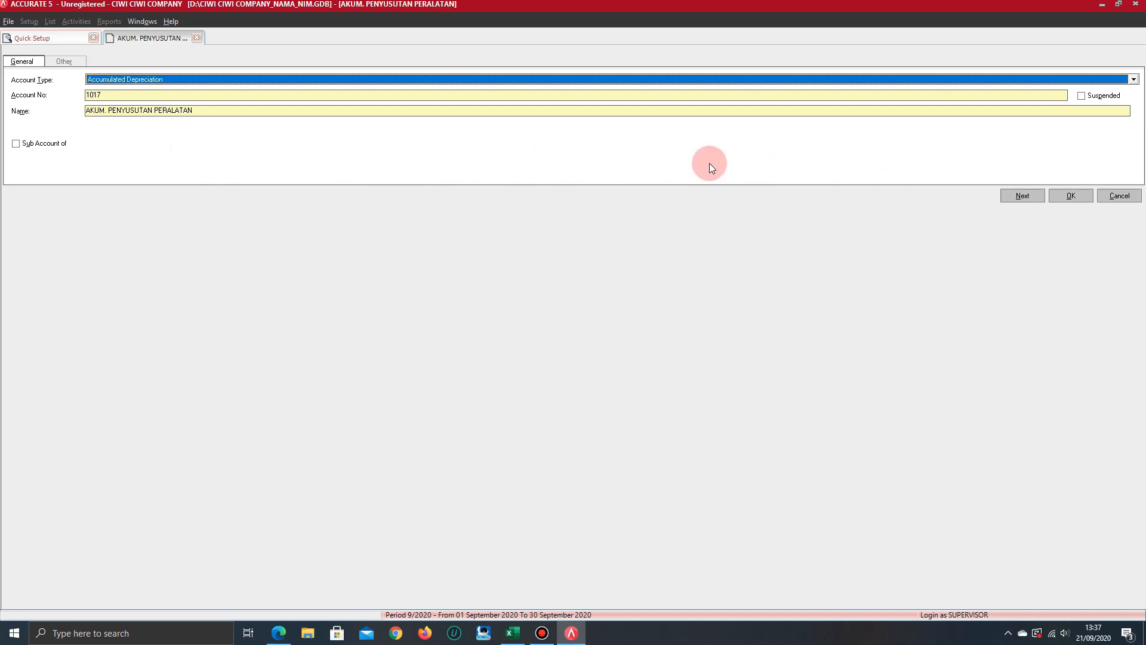
click(1069, 197)
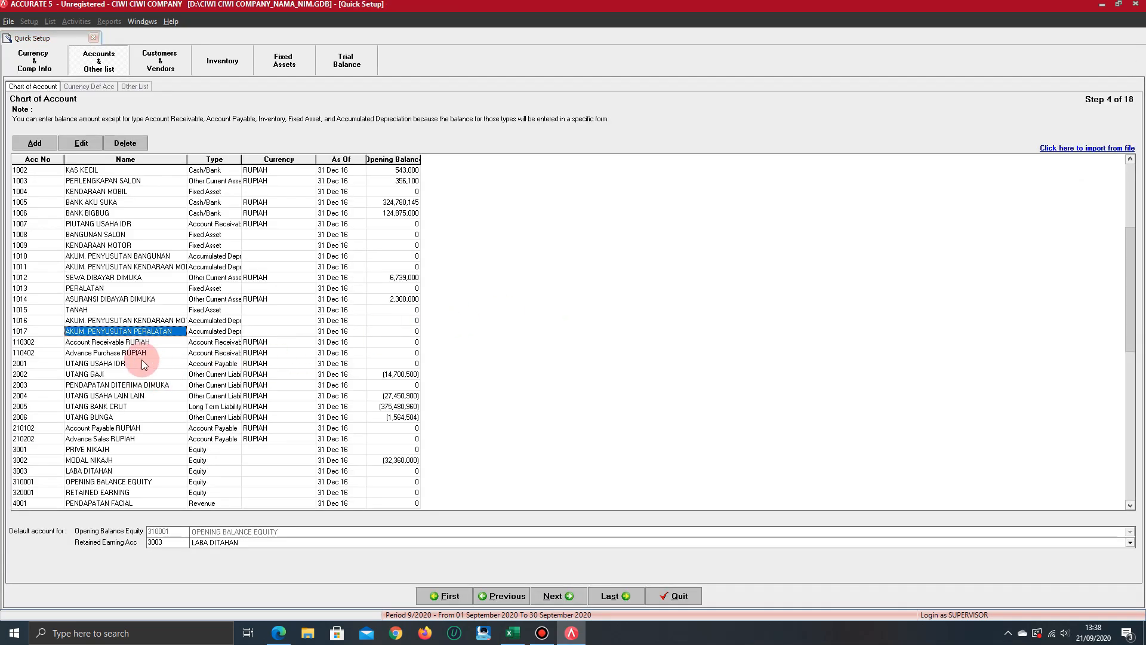
Open the UTANG USAHA IDR account payable, review its details, and accept the form
click(142, 363)
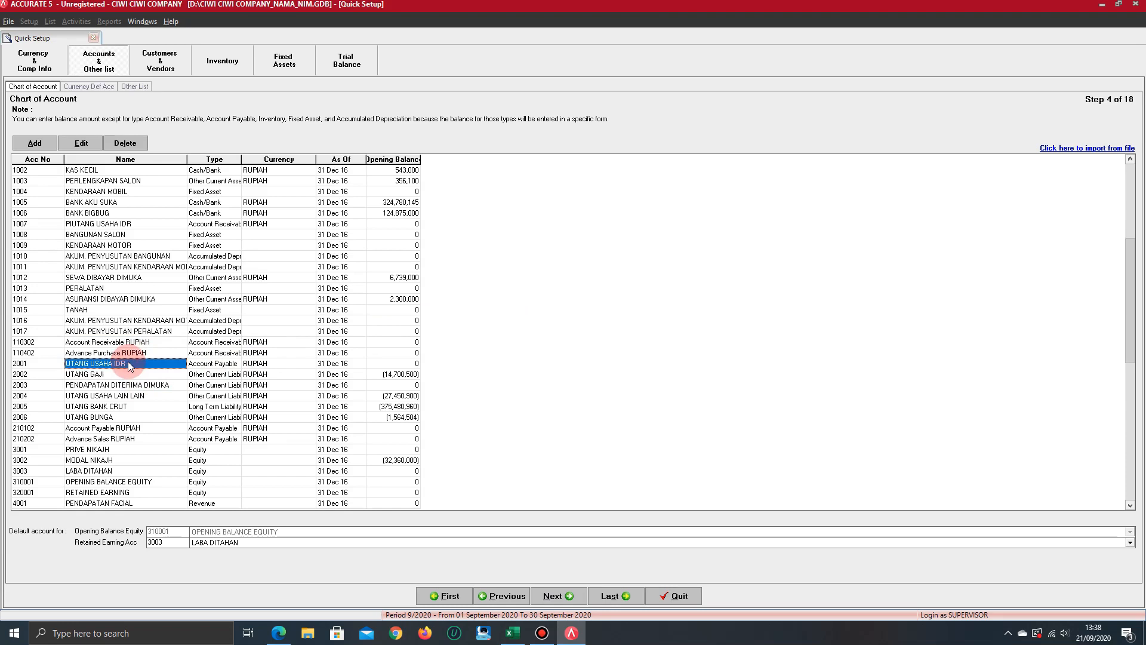
click(72, 143)
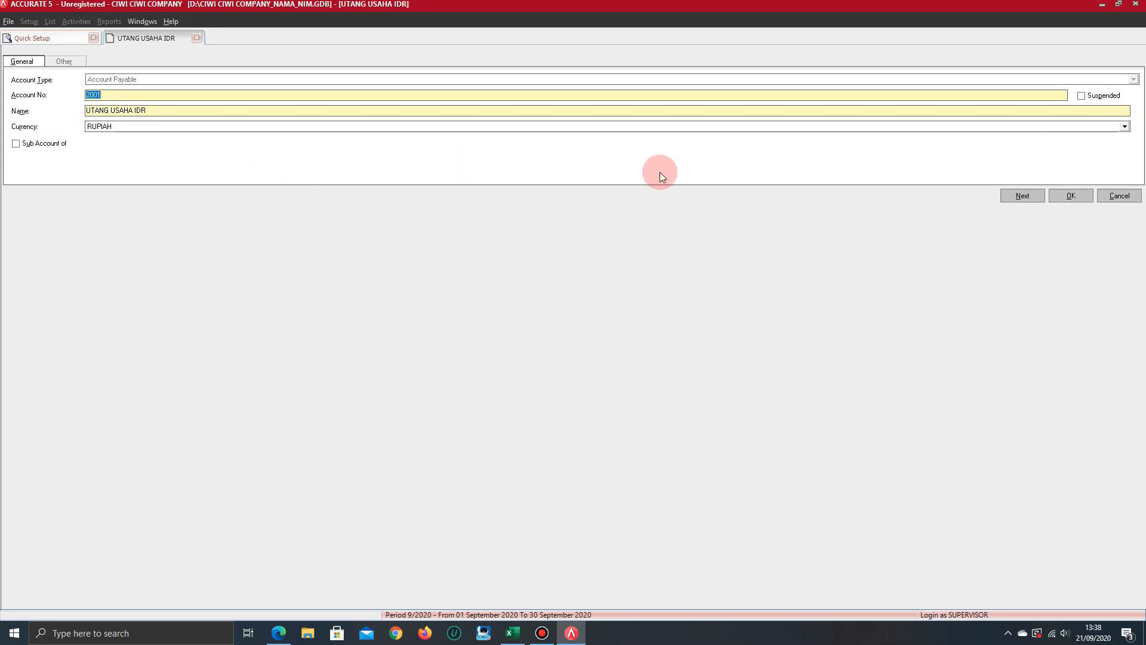
click(1072, 195)
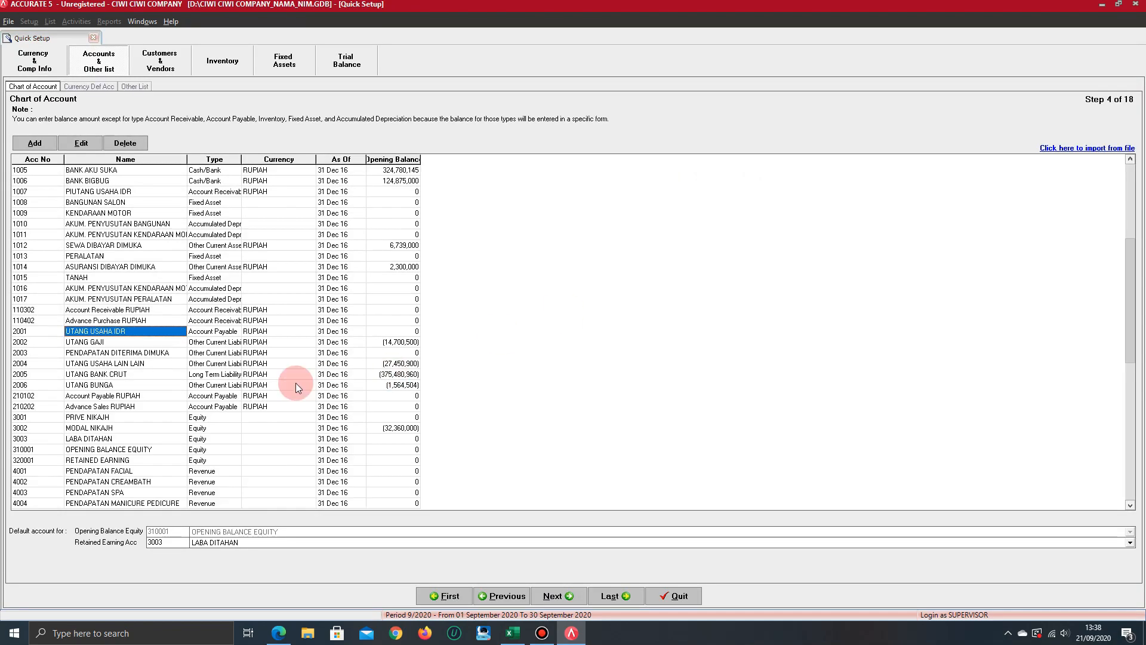
Open the LABA DITAHAN equity account, review its type, number, name and opening balance, and accept the form
click(116, 440)
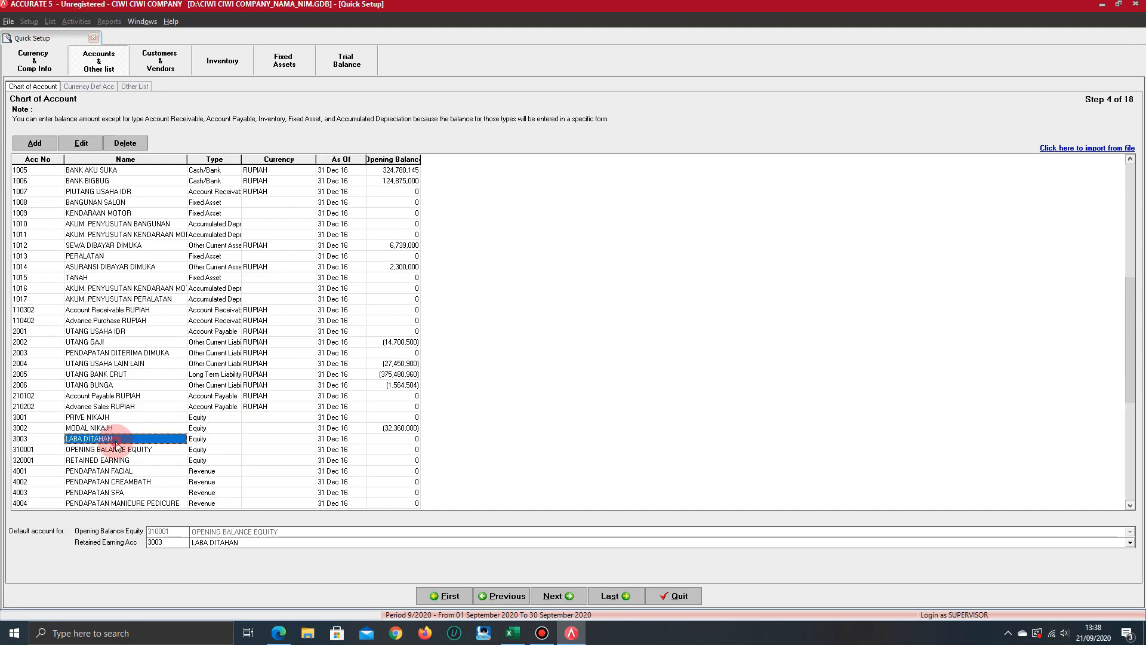
click(81, 144)
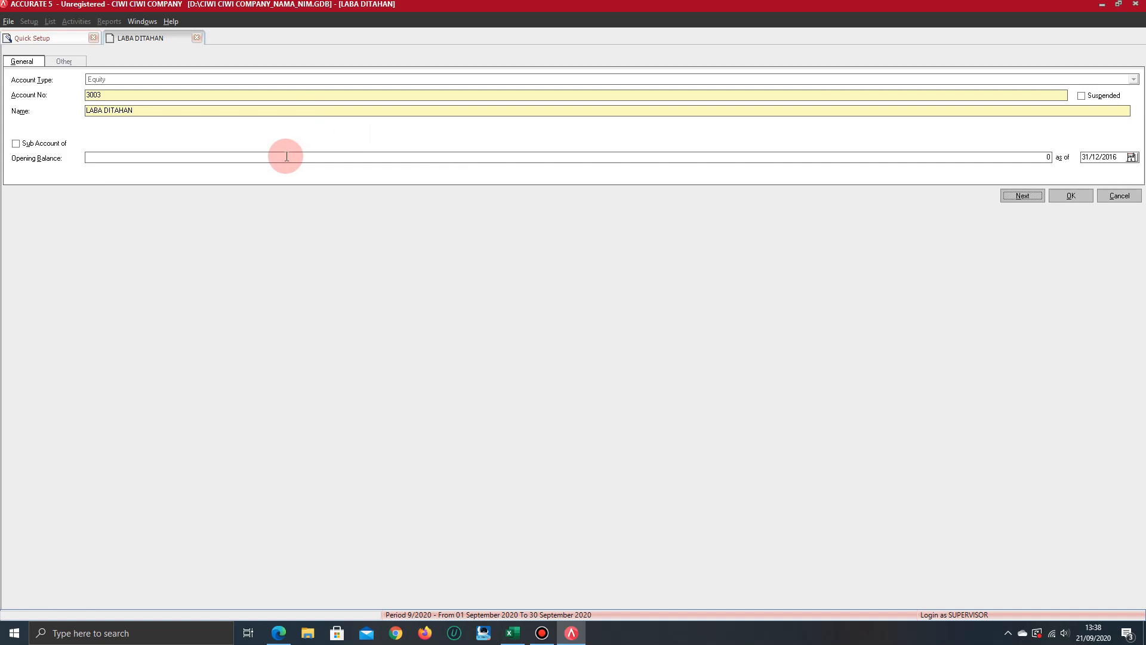
click(1071, 195)
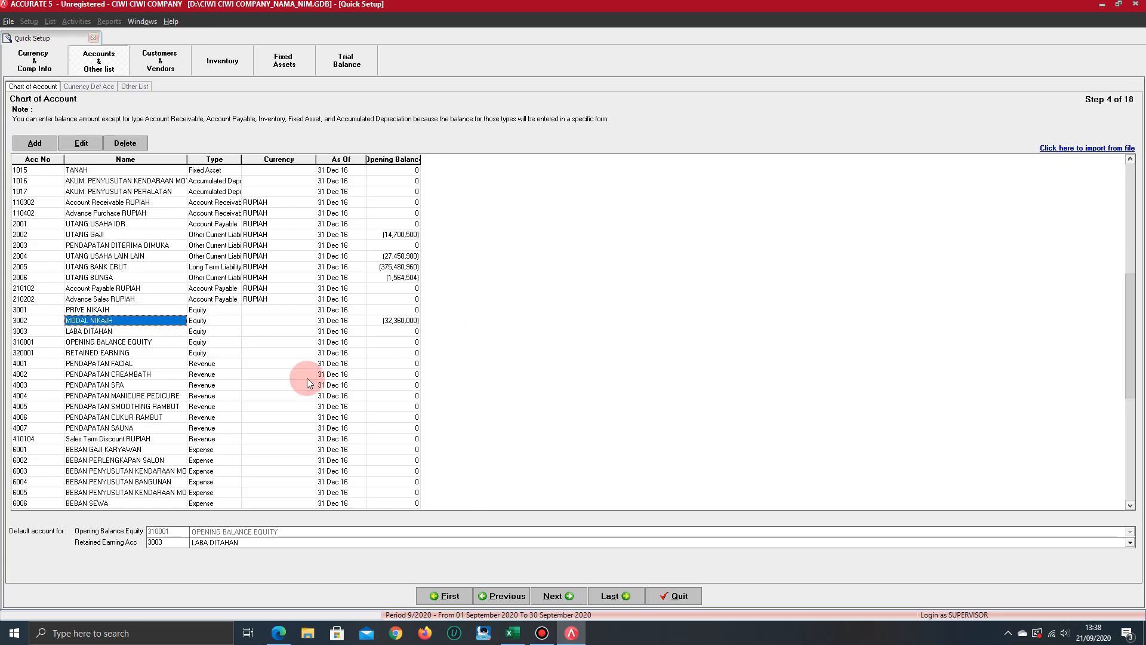
Review the whole chart of accounts from KAS DITANGAN to the end of the list, checking names, types and opening balances
scroll(306, 378, up, 20)
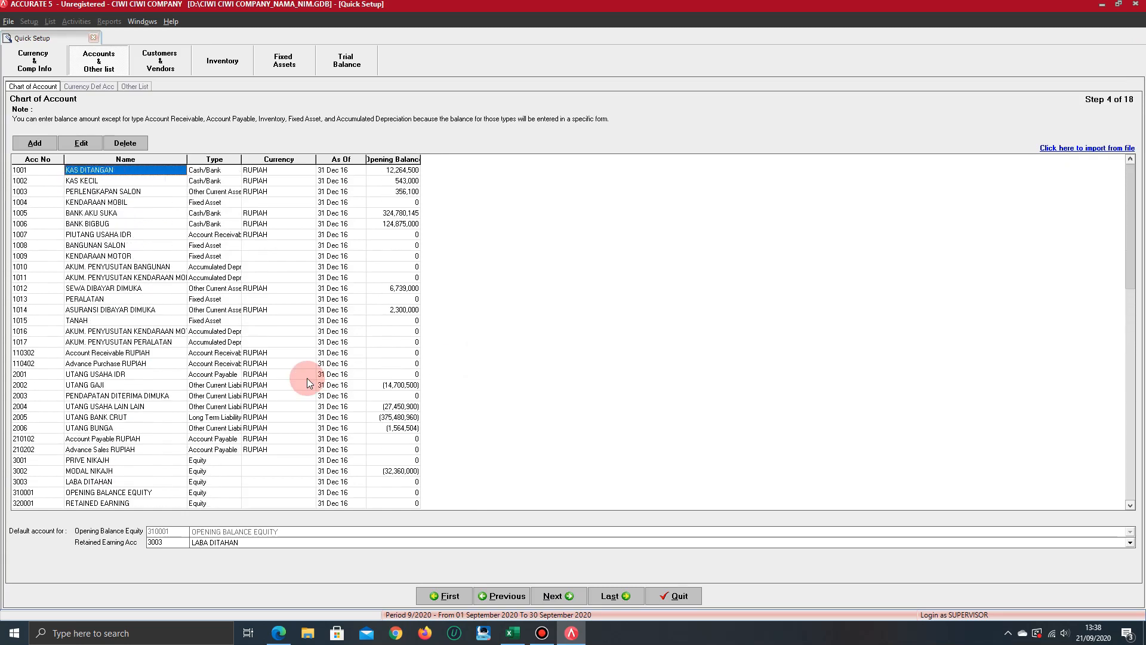
scroll(307, 377, down, 20)
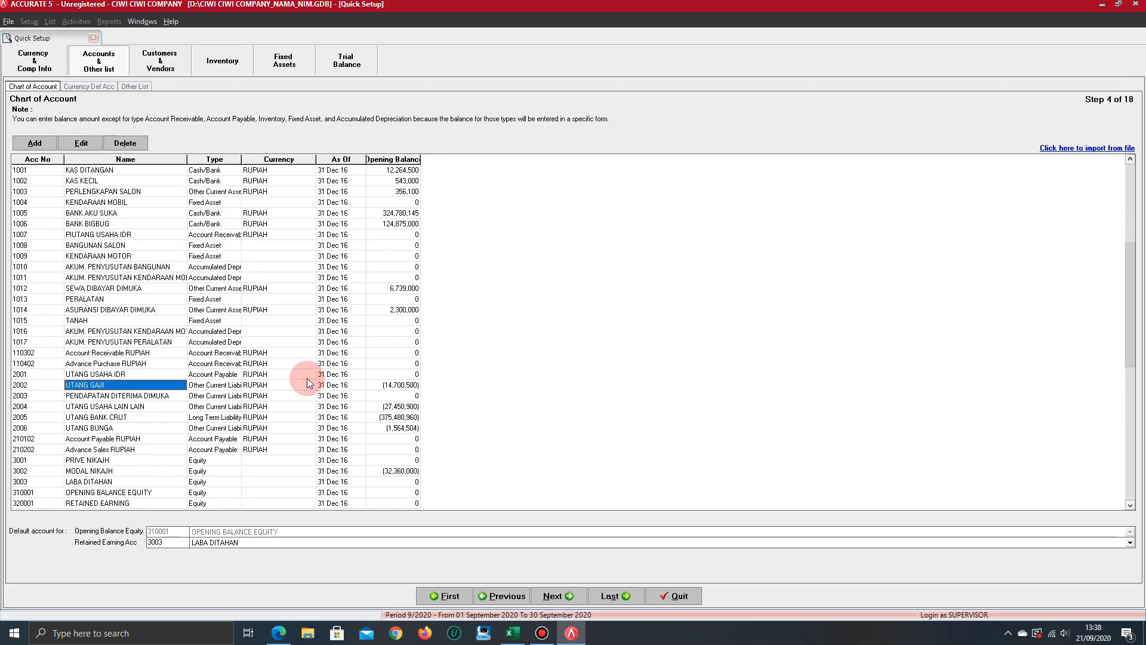
scroll(307, 378, down, 2)
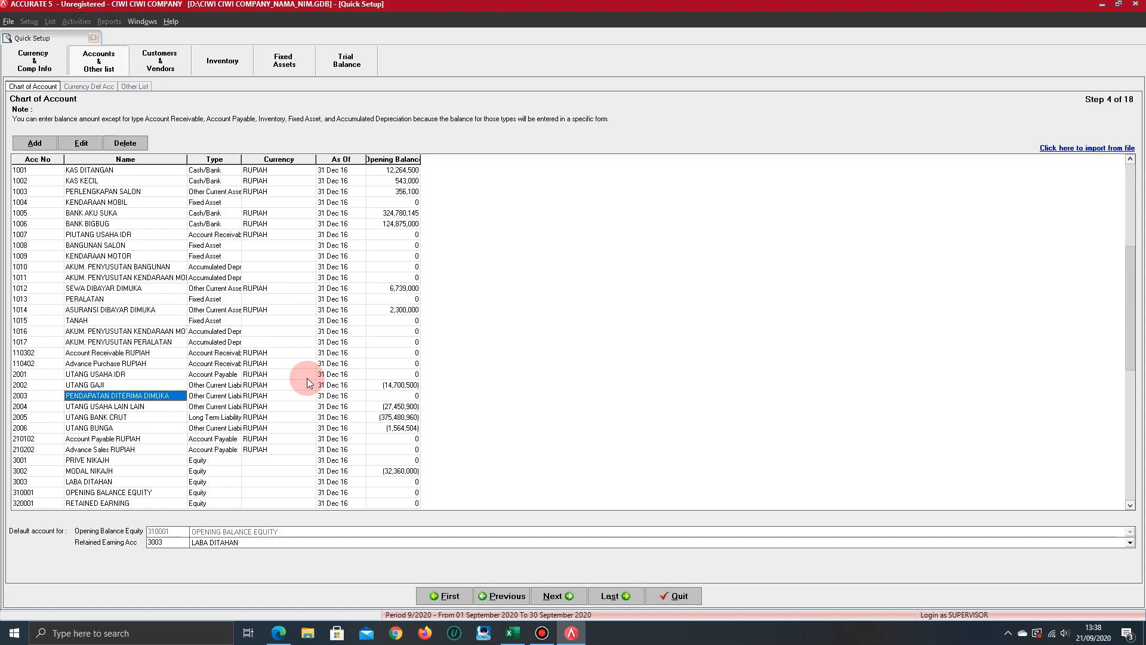
scroll(307, 378, down, 9)
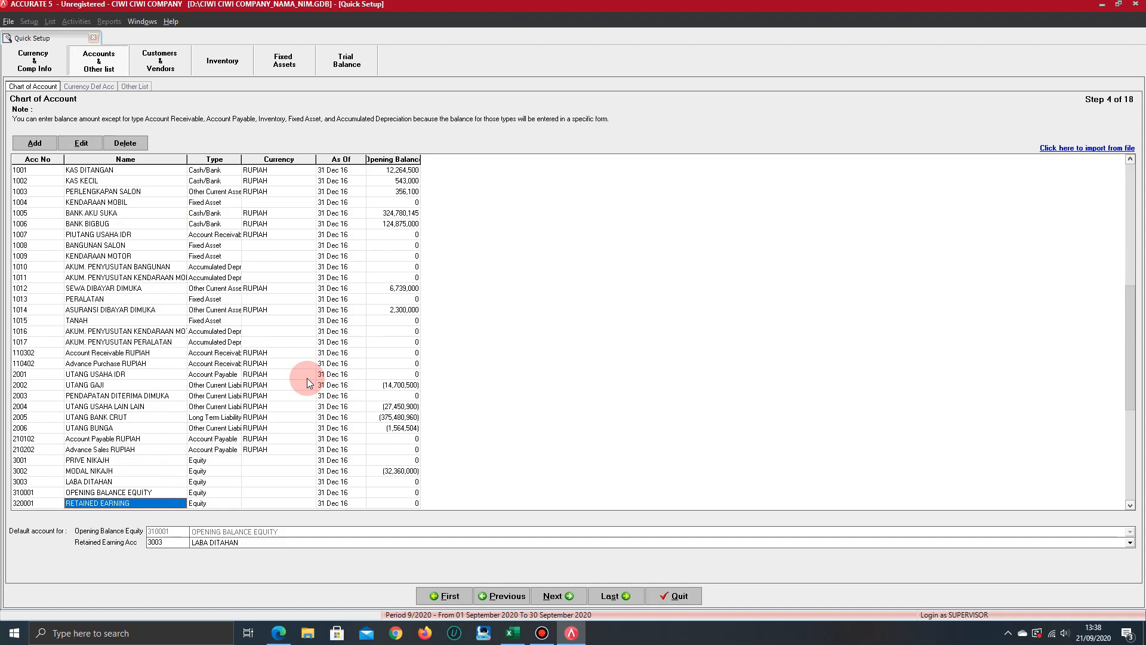
scroll(306, 378, down, 12)
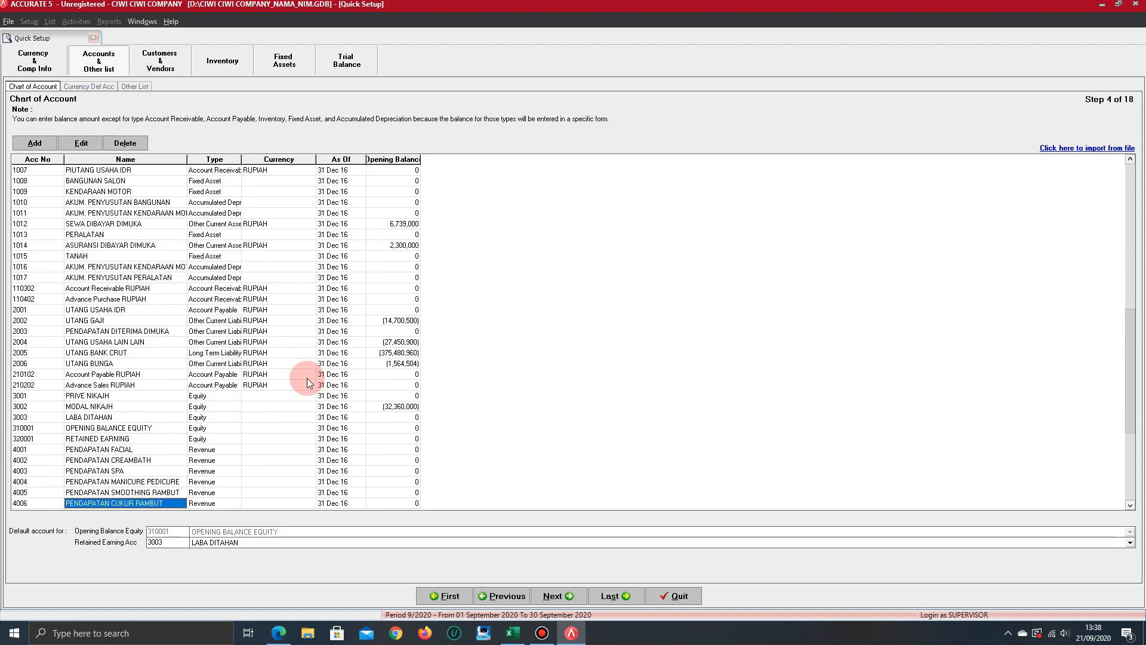
scroll(307, 378, down, 7)
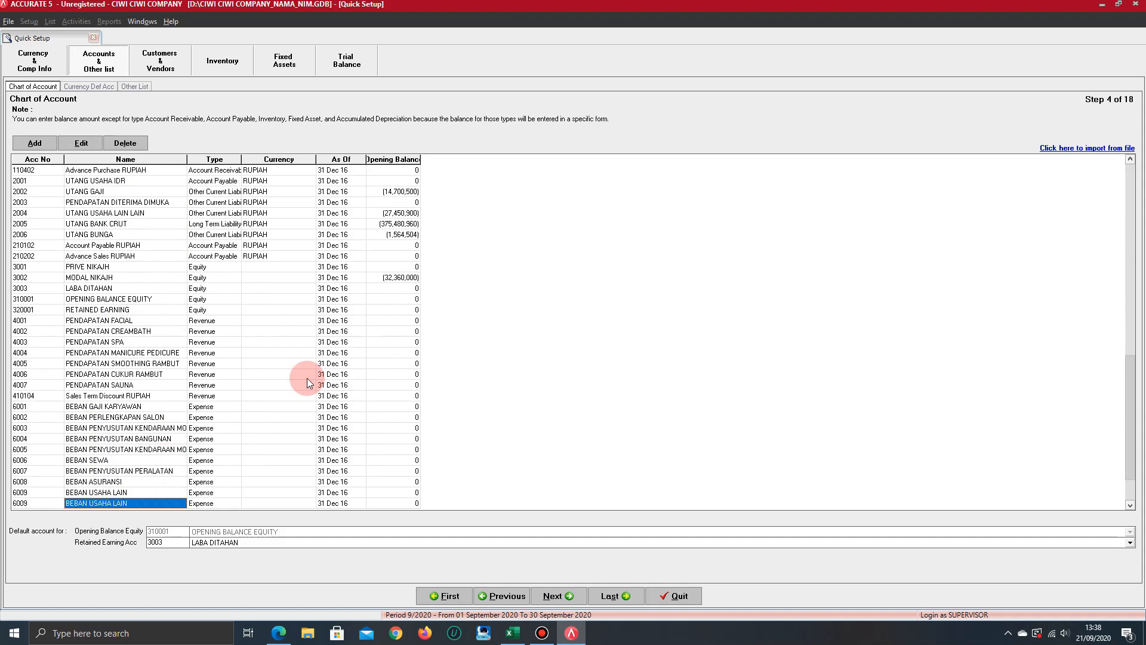
scroll(307, 383, down, 3)
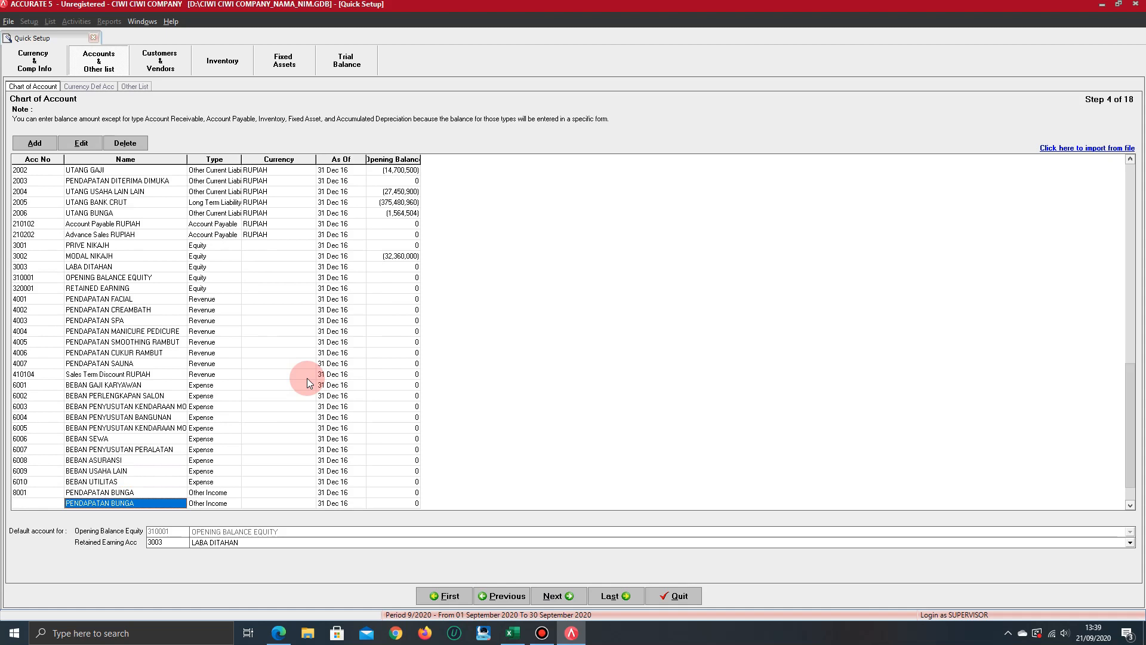
scroll(307, 382, down, 3)
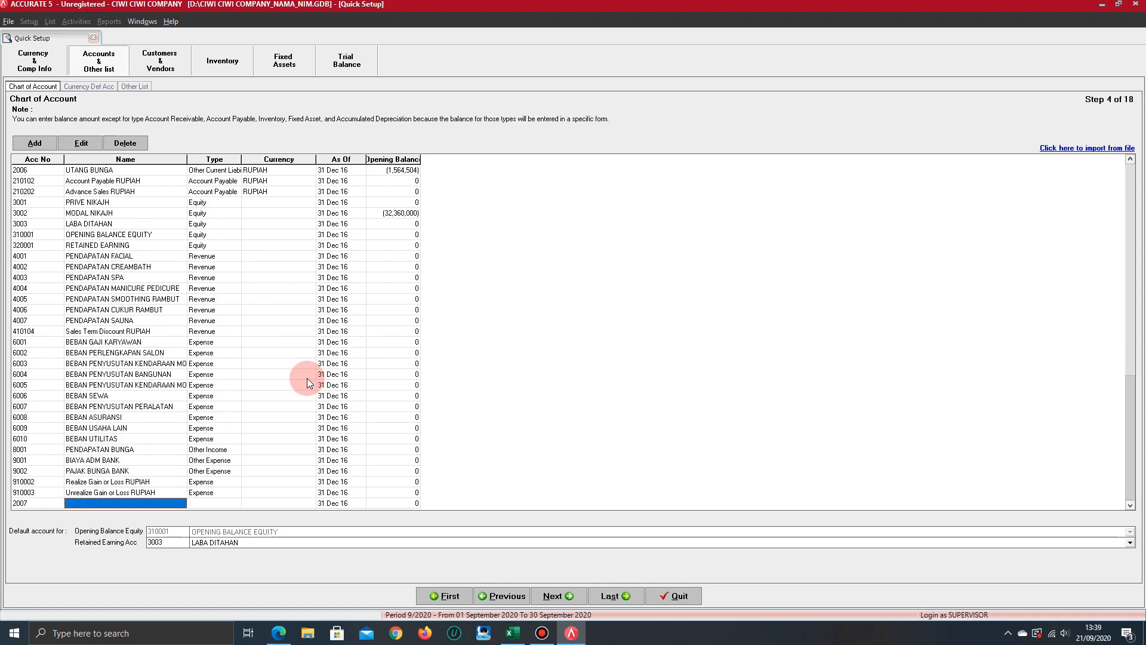
scroll(307, 383, up, 1)
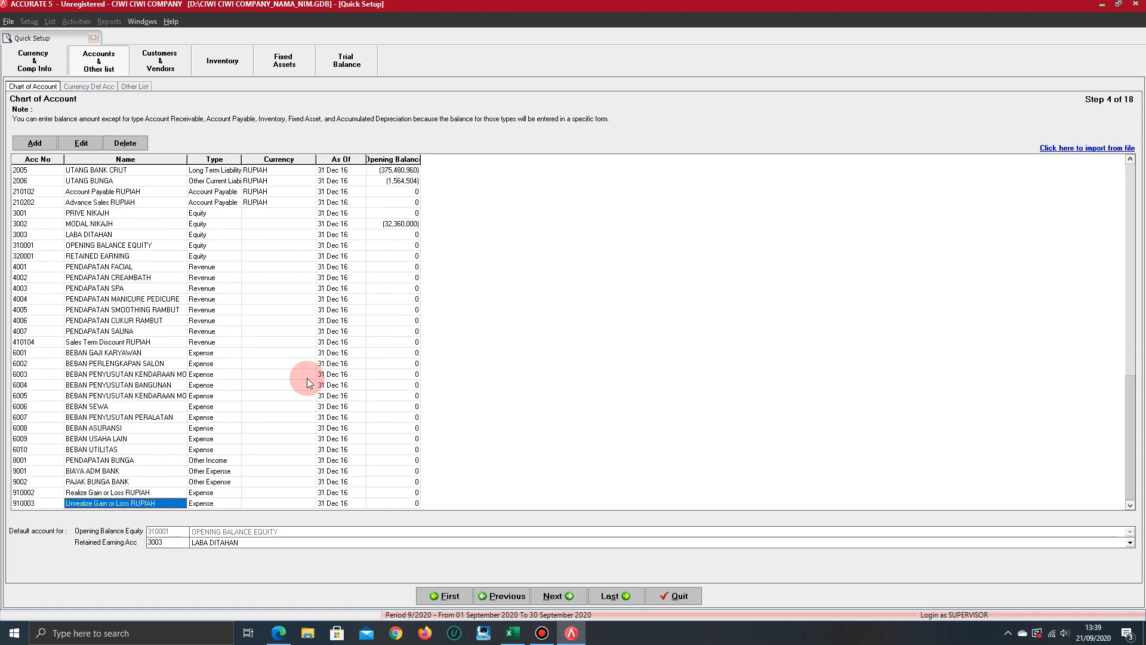
scroll(307, 378, up, 20)
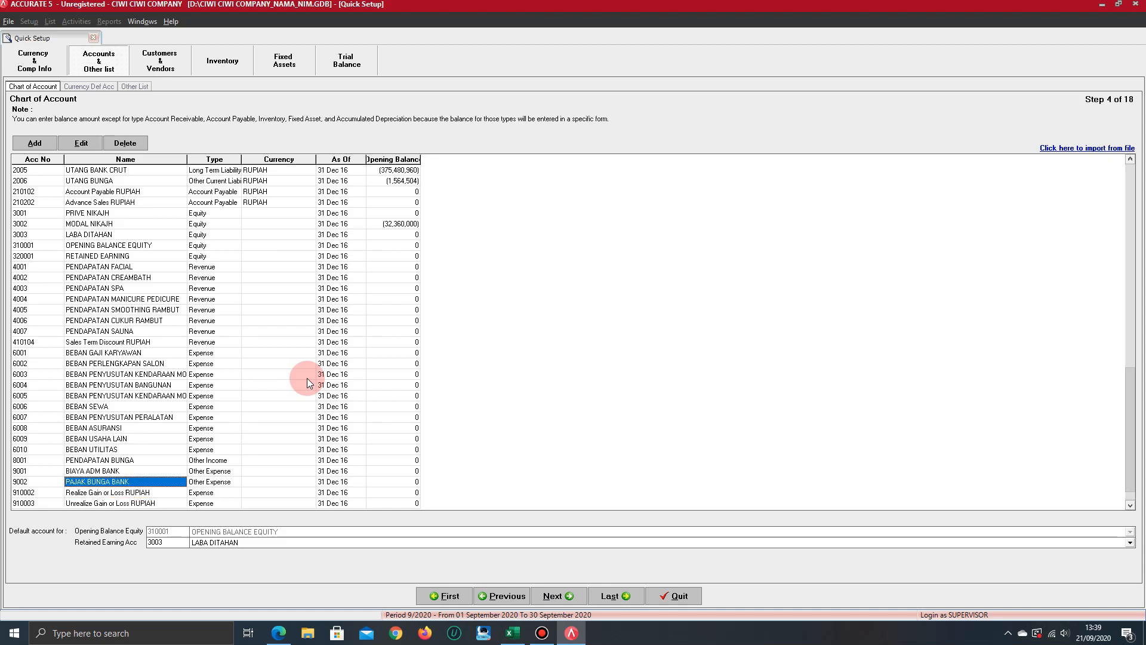
scroll(307, 378, up, 18)
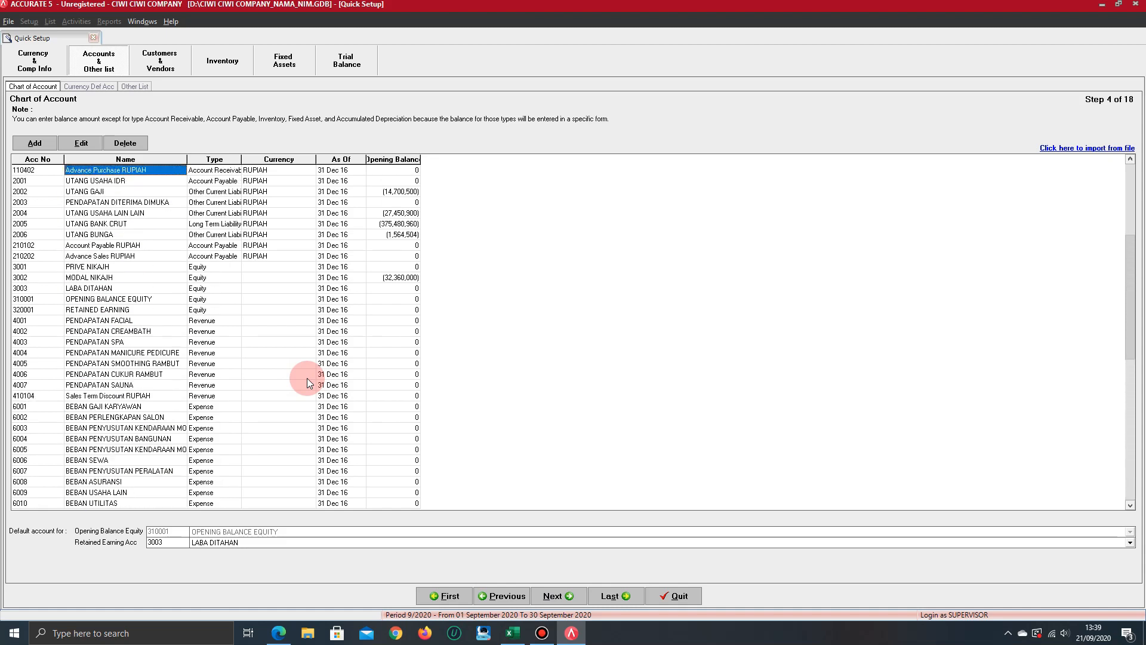
scroll(307, 378, down, 6)
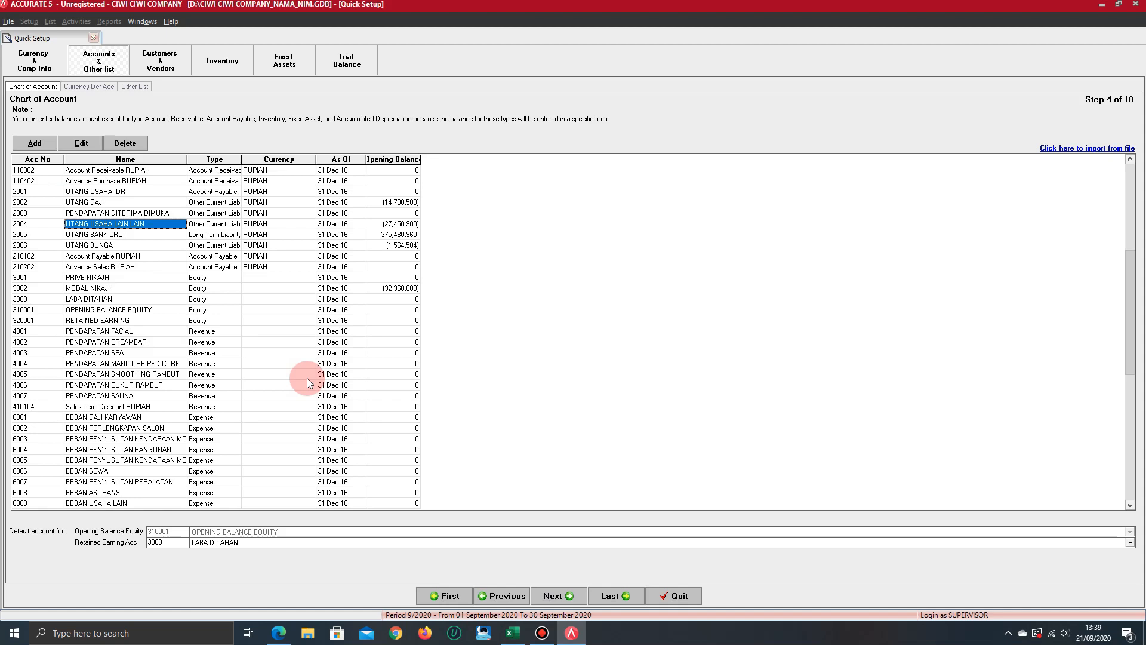
Check the type of UTANG USAHA LAIN LAIN and examine the accounts that follow it through to the end of the list
key(Tab)
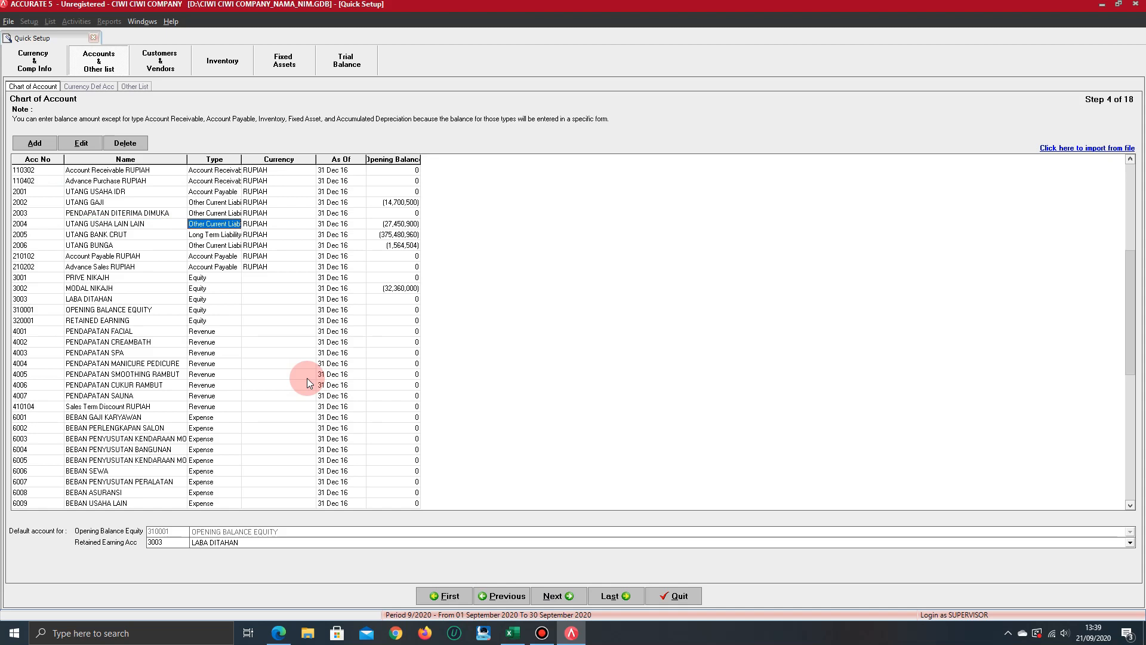
key(Left)
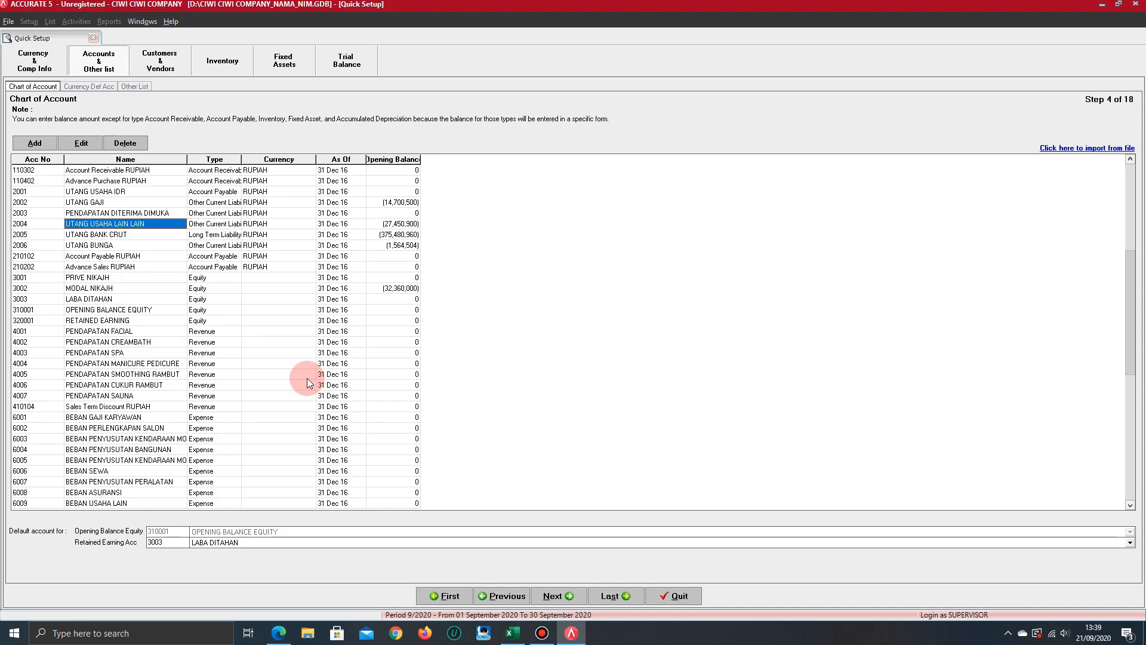
key(Down)
key(Down)
key(Down)
key(Down)
key(Down)
key(Down)
key(Down)
key(Down)
key(Down)
key(Down)
key(Down)
key(Down)
key(Down)
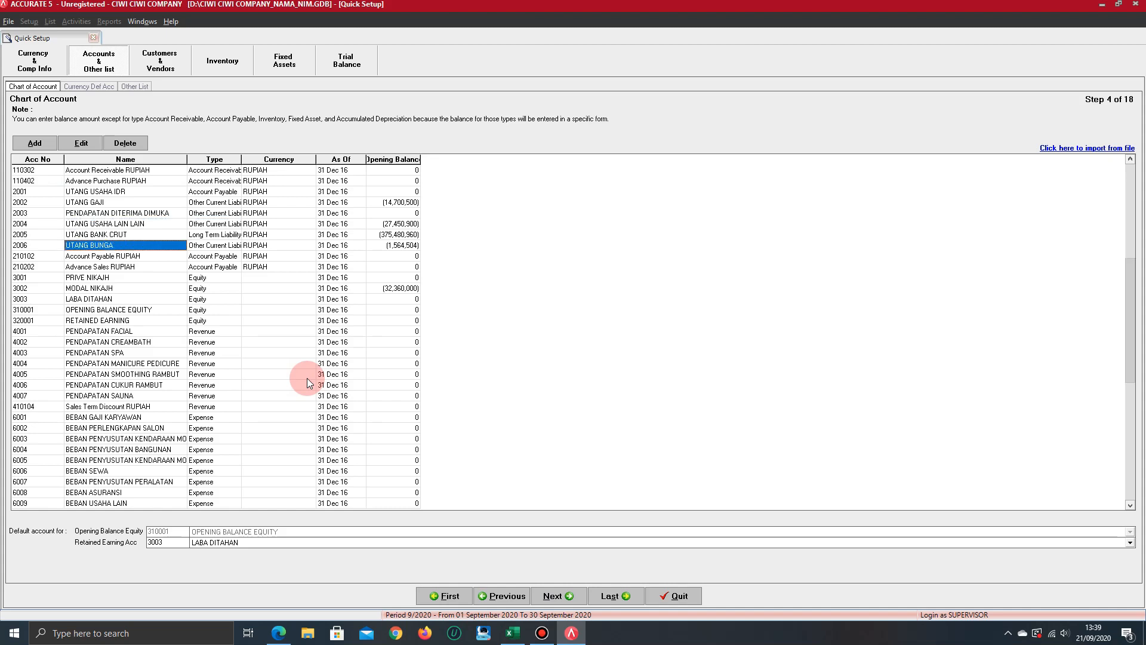
key(Down)
key(Down)
key(Down)
key(Down)
key(Down)
key(Down)
key(Down)
key(Down)
key(Down)
key(Down)
key(Down)
key(Down)
key(Down)
key(Down)
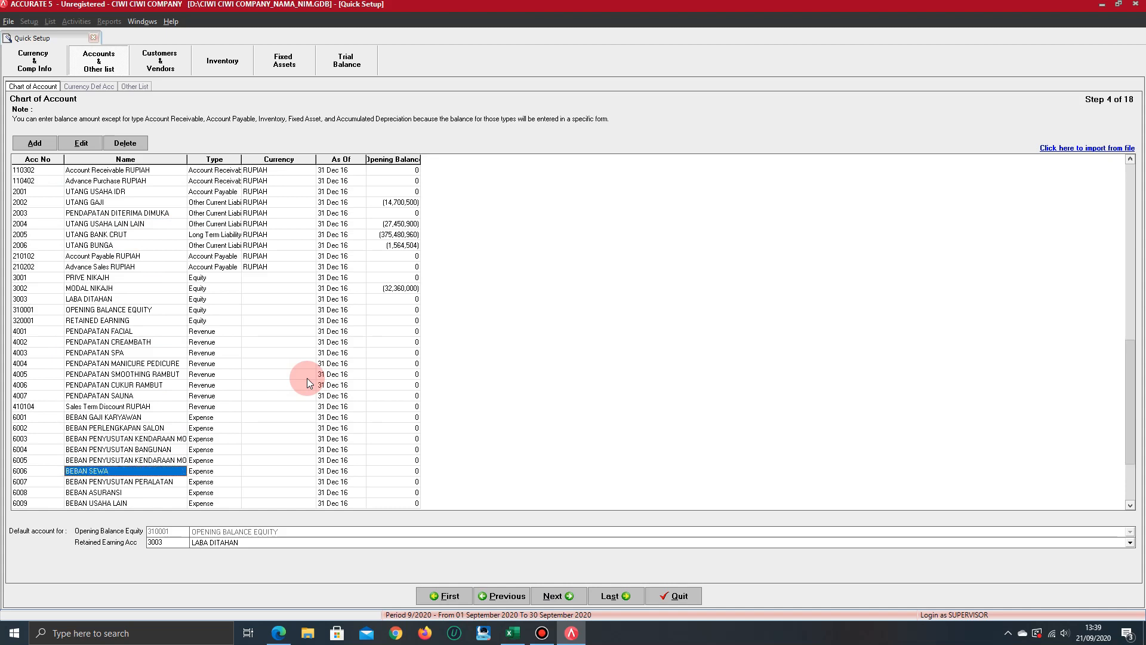
key(Down)
key(Down)
key(Down)
key(Down)
key(Down)
key(Down)
key(Down)
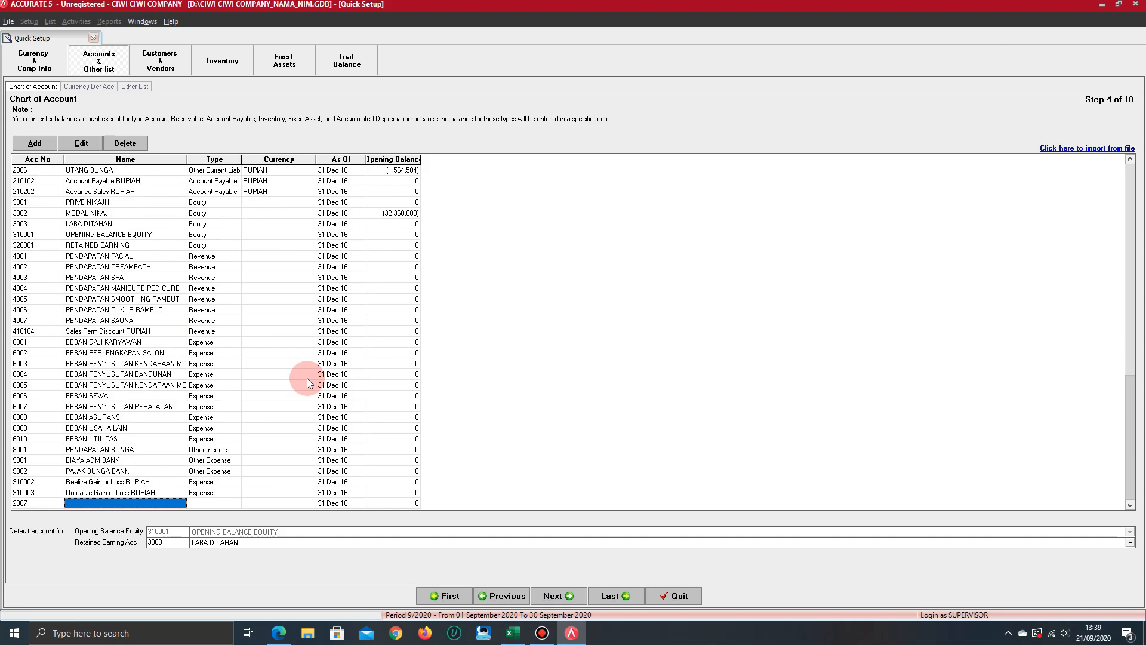
Compare the PENDAPATAN BUNGA account with the salon's revenue accounts, such as PENDAPATAN SPA and PENDAPATAN SMOOTHING RAMBUT
key(Up)
key(Up)
key(Up)
key(Up)
key(Up)
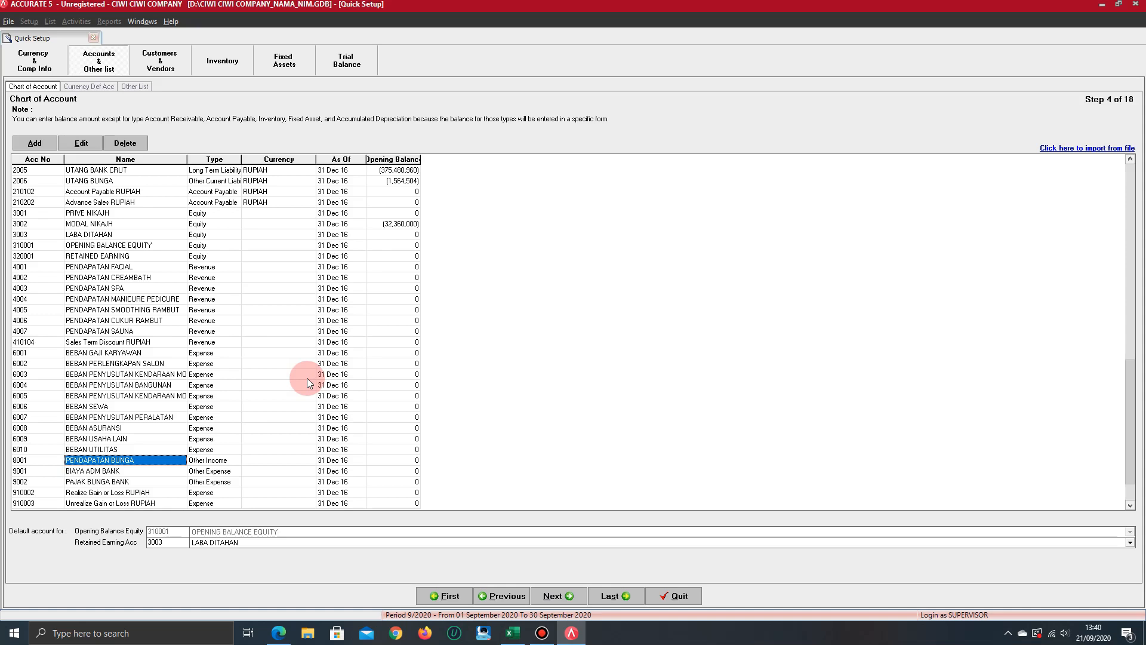
key(Up)
key(Up)
key(Up)
key(Up)
key(Up)
key(Up)
key(Up)
key(Up)
key(Up)
key(Up)
key(Up)
key(Up)
key(Up)
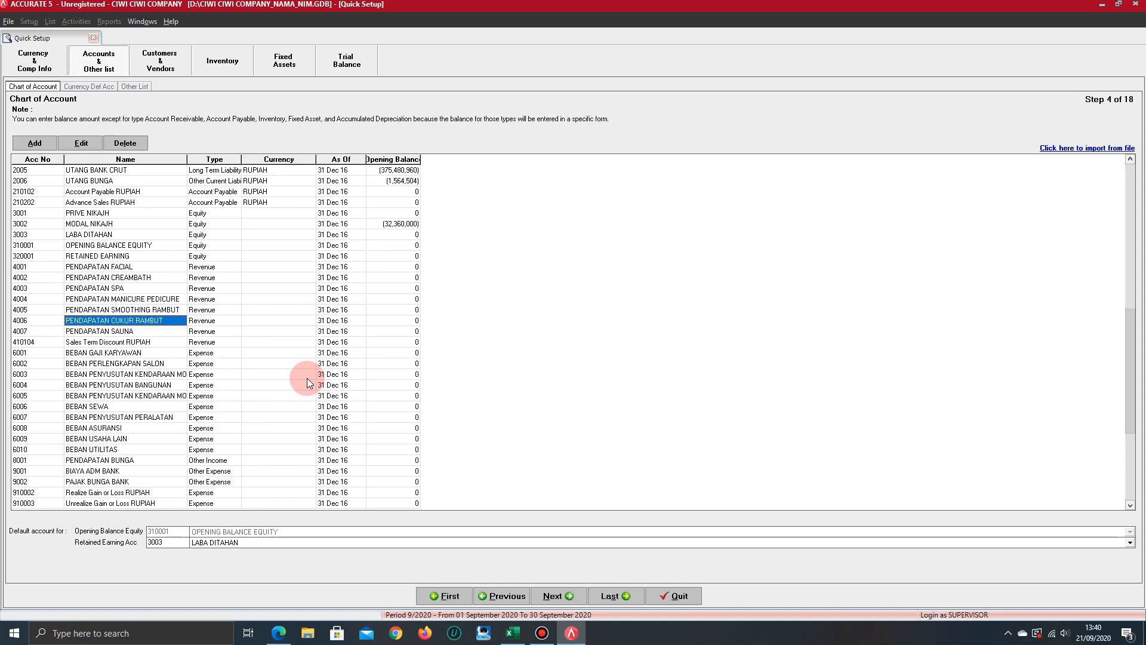
key(Up)
key(Up)
key(Up)
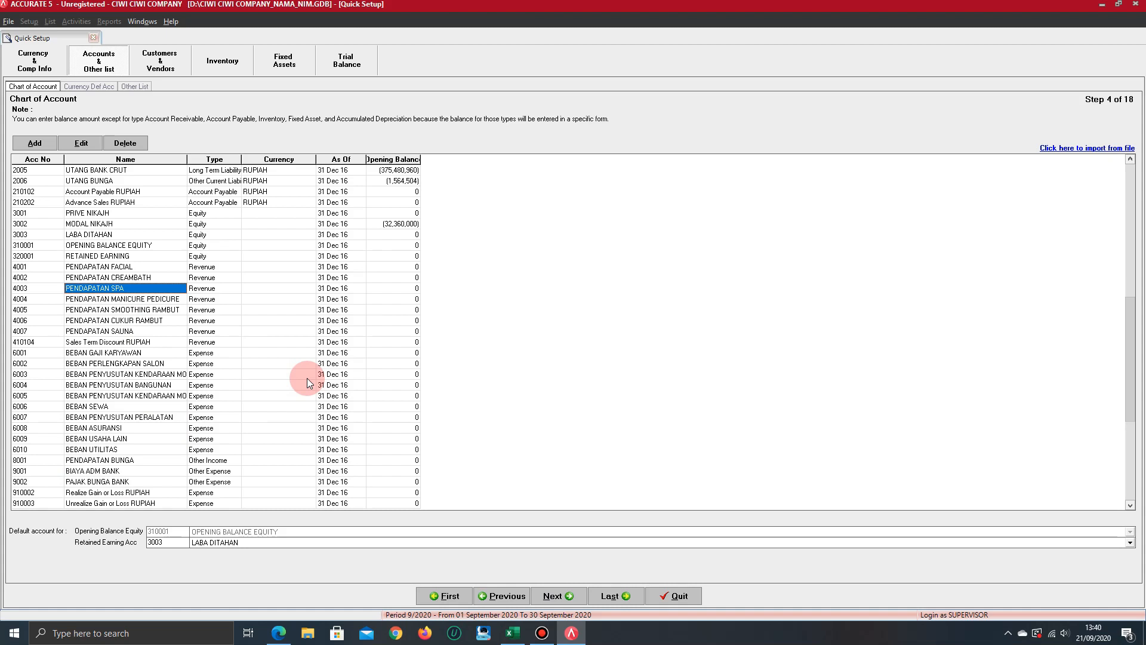
key(Down)
key(Down)
key(Down)
key(Down)
key(Down)
key(Down)
key(Down)
key(Down)
key(Down)
key(Down)
key(Down)
key(Down)
key(Down)
key(Down)
key(Down)
key(Down)
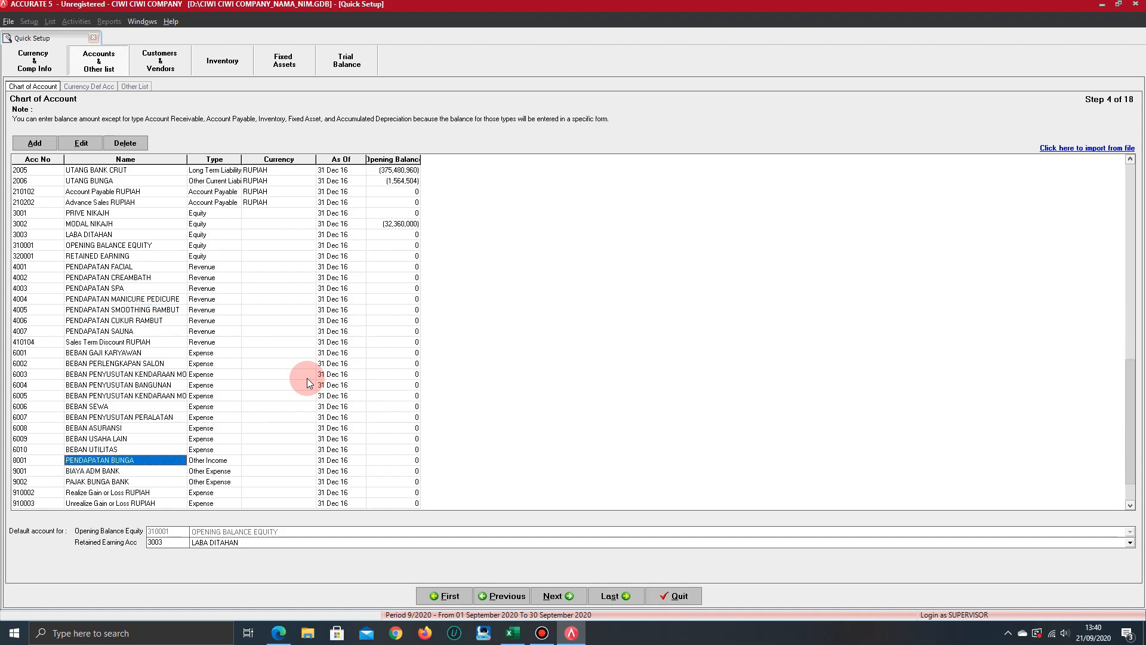
key(Up)
key(Up)
key(Up)
key(Up)
key(Up)
key(Up)
key(Up)
key(Up)
key(Up)
key(Up)
key(Up)
key(Up)
key(Up)
key(Up)
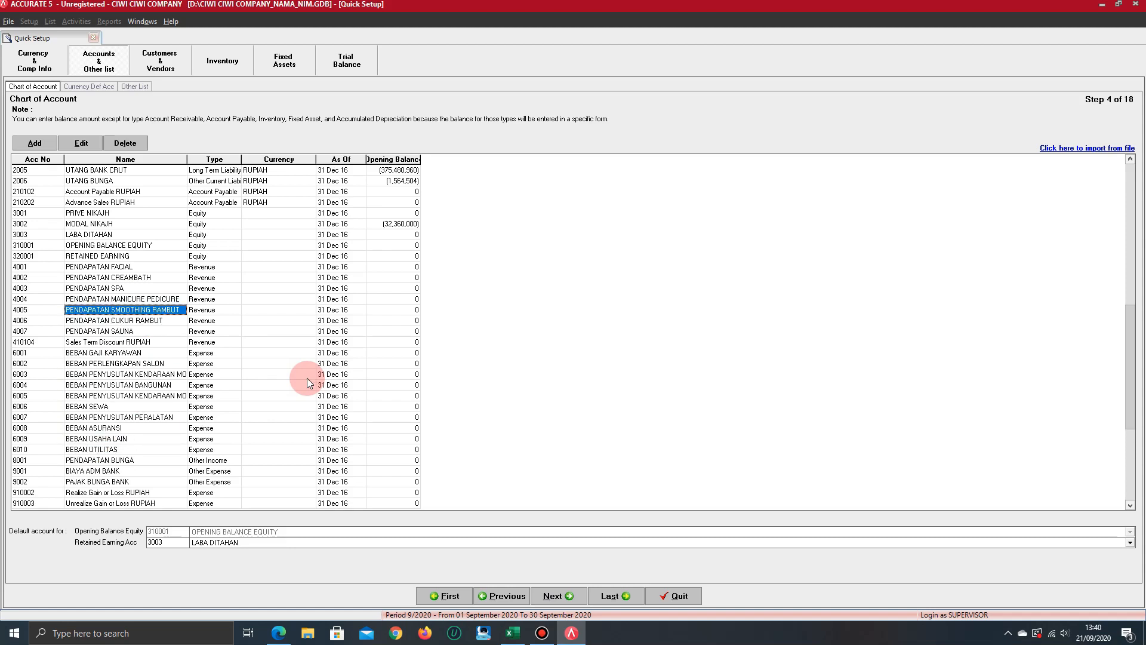
Examine the account types from PENDAPATAN SMOOTHING RAMBUT through the expense accounts and PENDAPATAN BUNGA to PAJAK BUNGA BANK
key(Right)
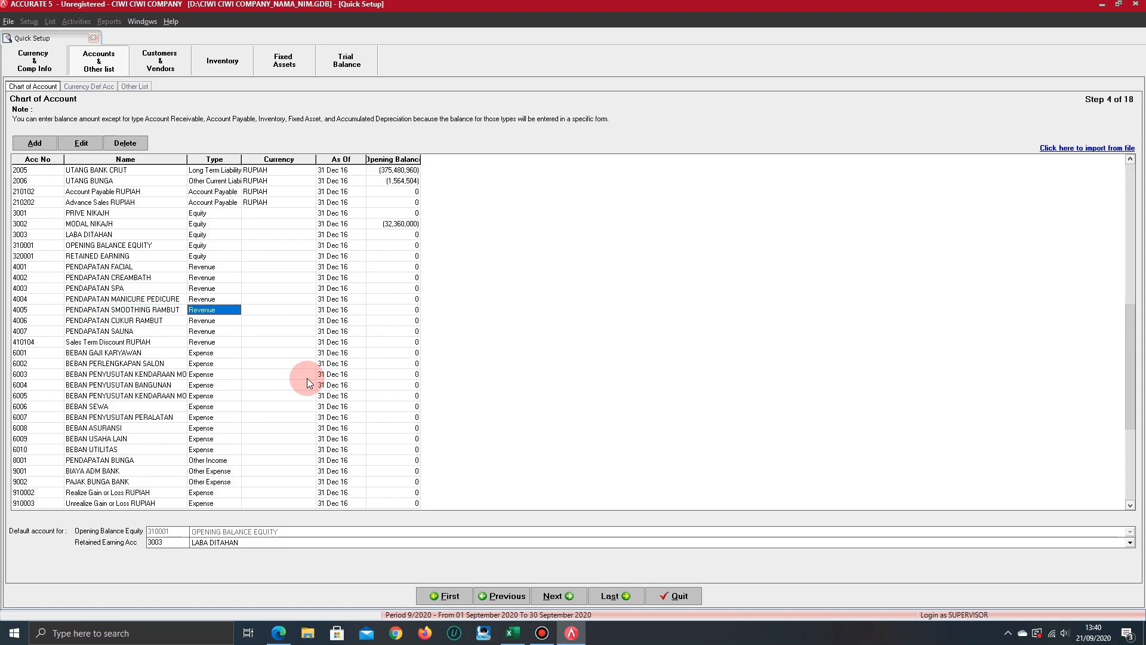
key(Down)
key(Down)
key(Down)
key(Down)
key(Down)
key(Down)
key(Down)
key(Down)
key(Down)
key(Down)
key(Down)
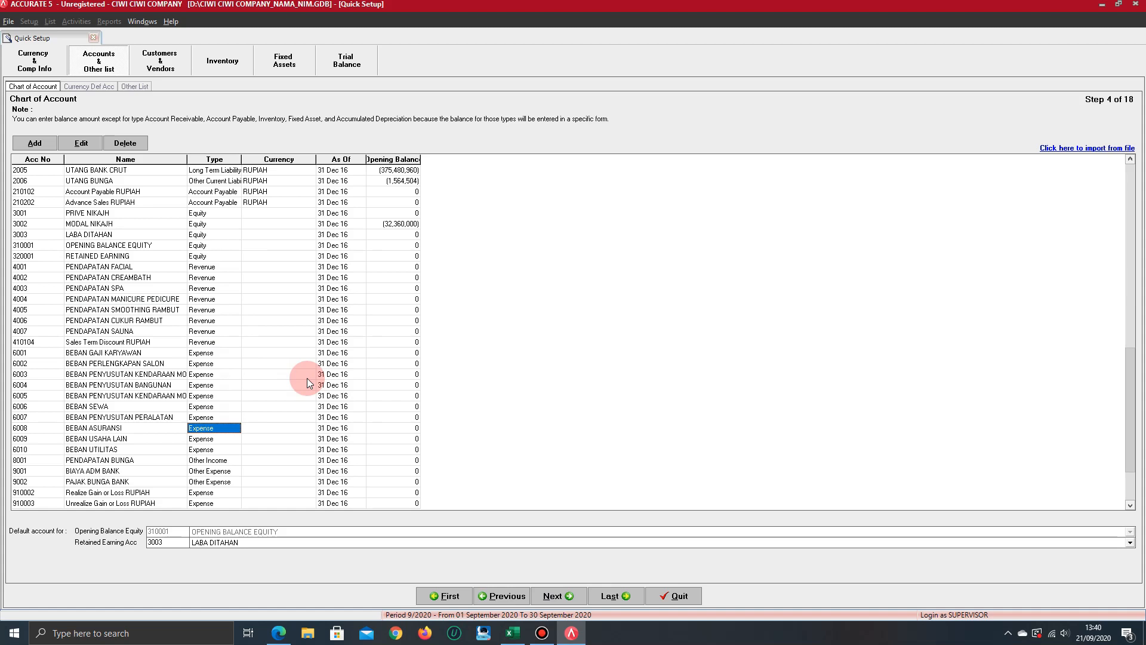
key(Down)
key(Down)
key(Down)
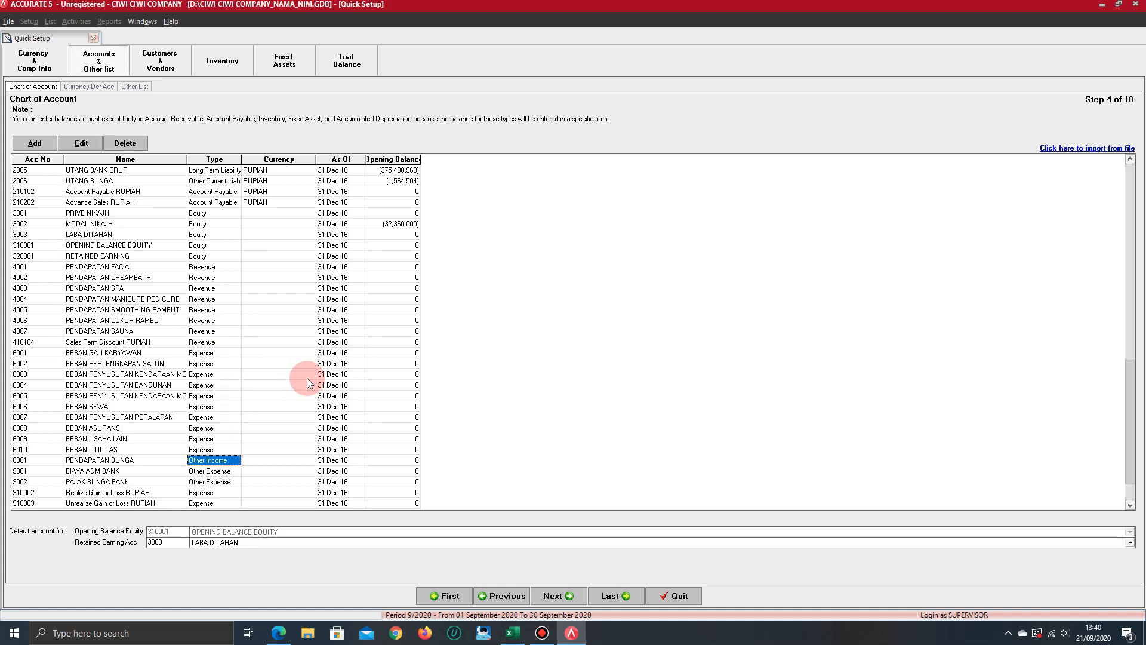
key(Left)
key(Down)
key(Down)
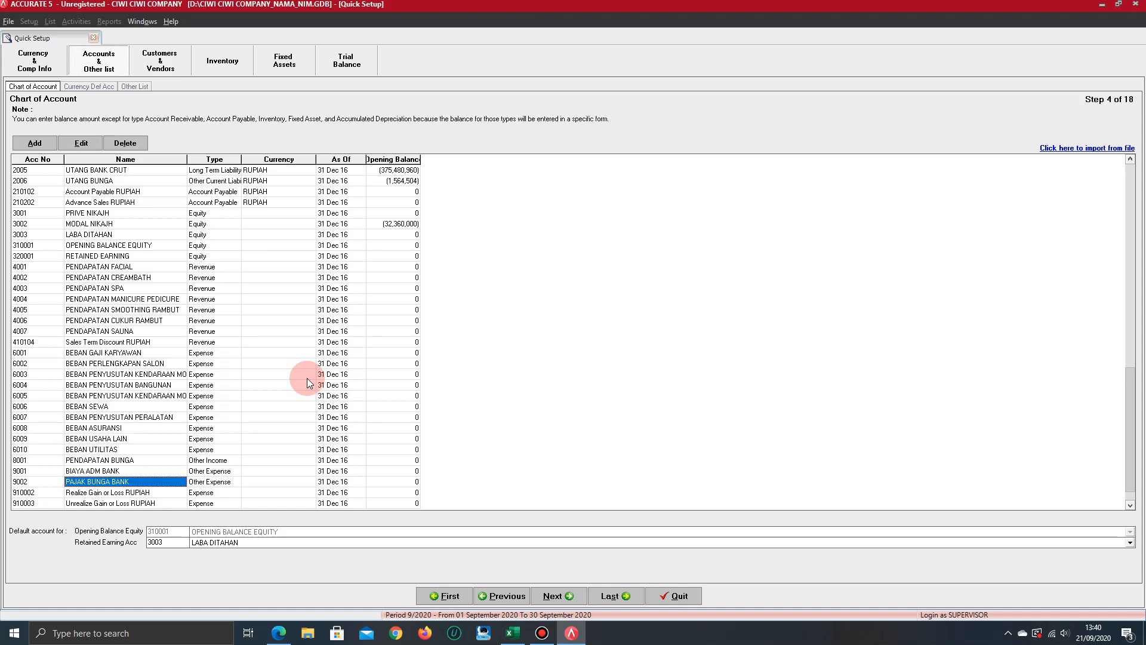
Review the expense and revenue accounts back up to the equity group, examining capital account 3002 and LABA DITAHAN
key(Up)
key(Up)
key(Up)
key(Up)
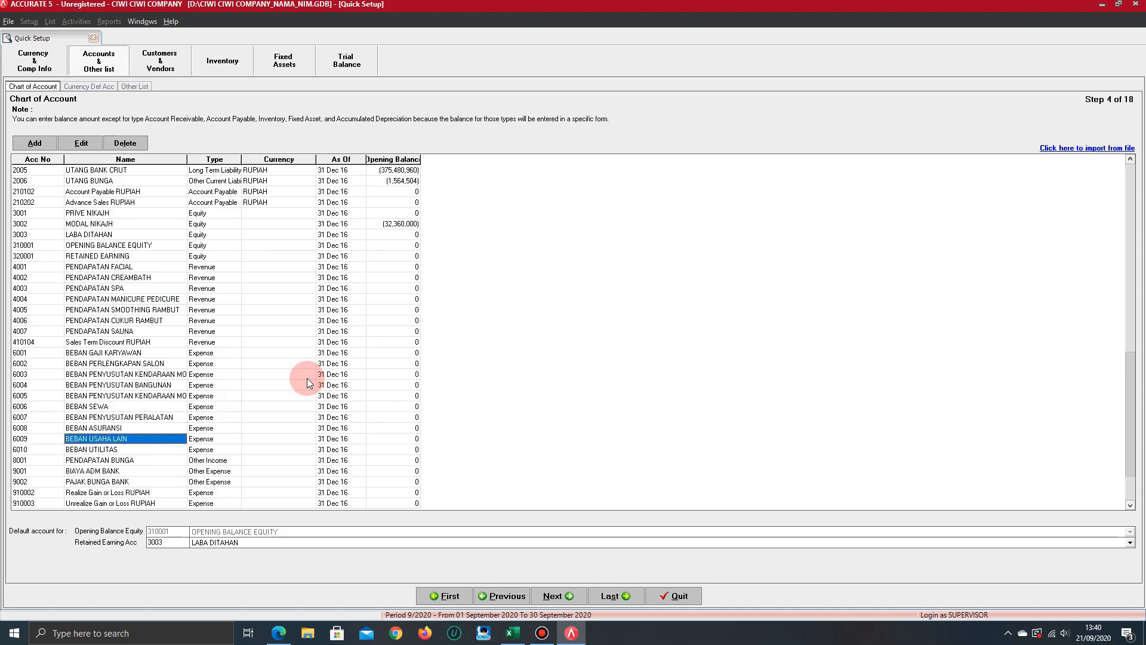
key(Up)
key(Up)
key(Up)
key(Up)
key(Up)
key(Up)
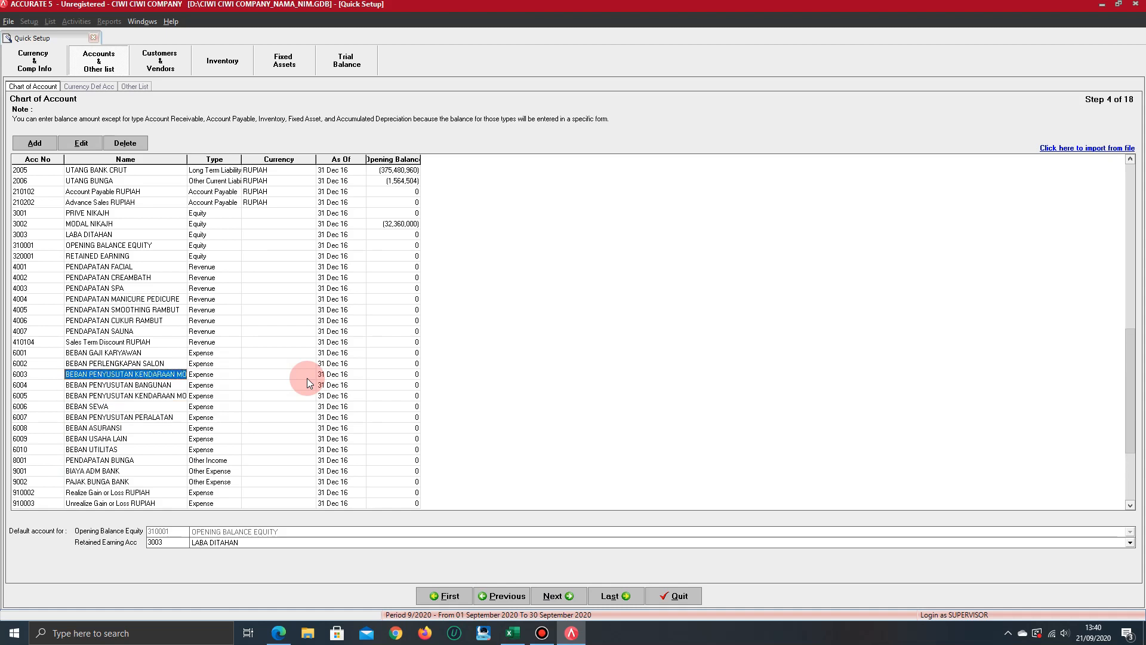
key(Up)
key(Up)
key(Up)
key(Up)
key(Up)
key(Up)
key(Up)
key(Up)
key(Up)
key(Up)
key(Up)
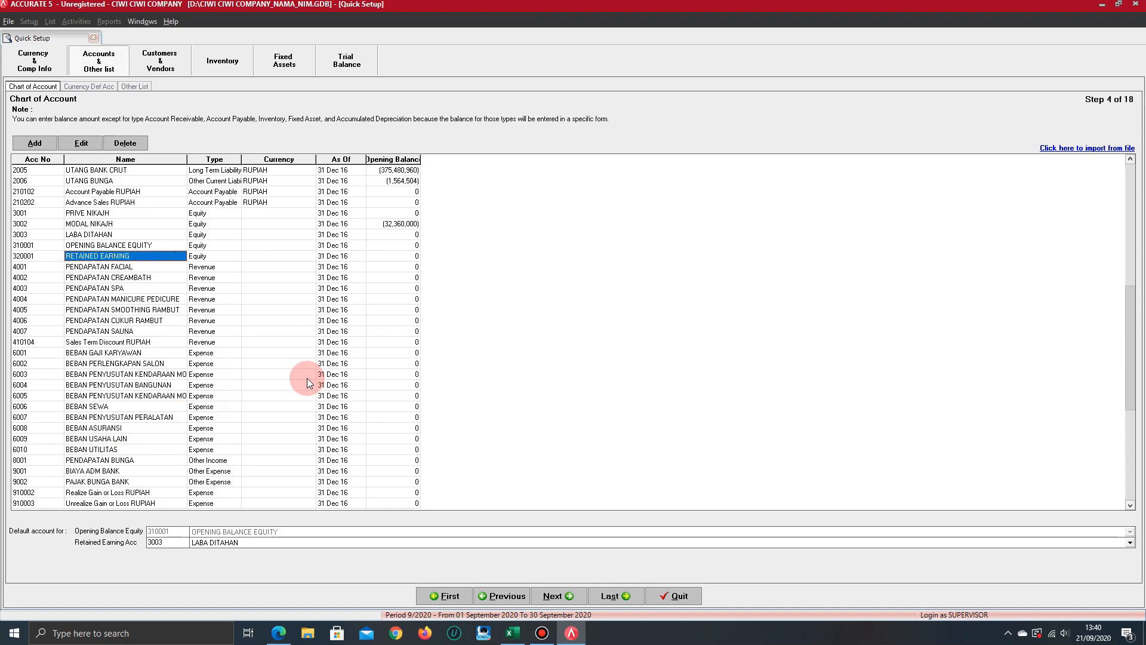
key(Up)
key(Up)
key(Up)
key(Up)
key(Down)
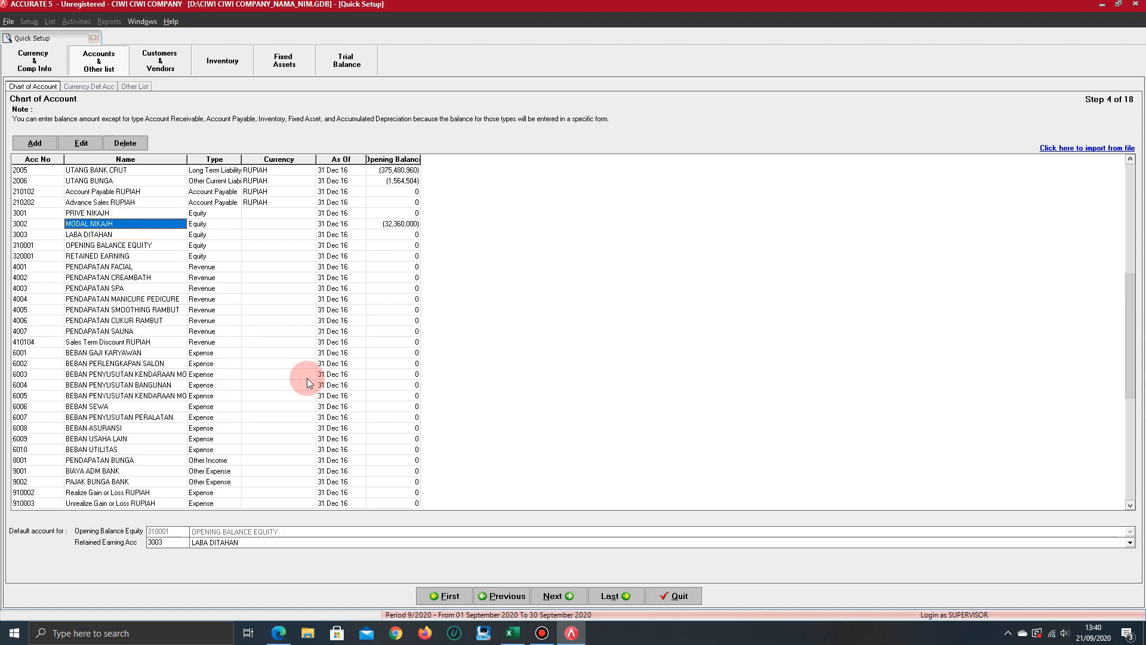
key(Down)
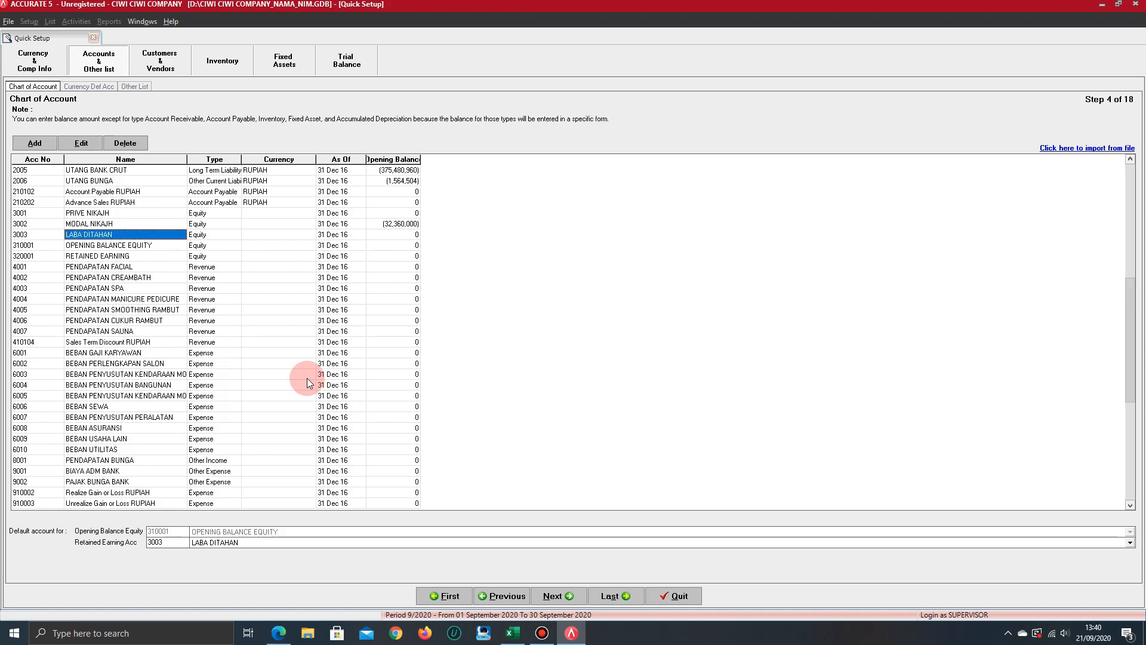
key(Up)
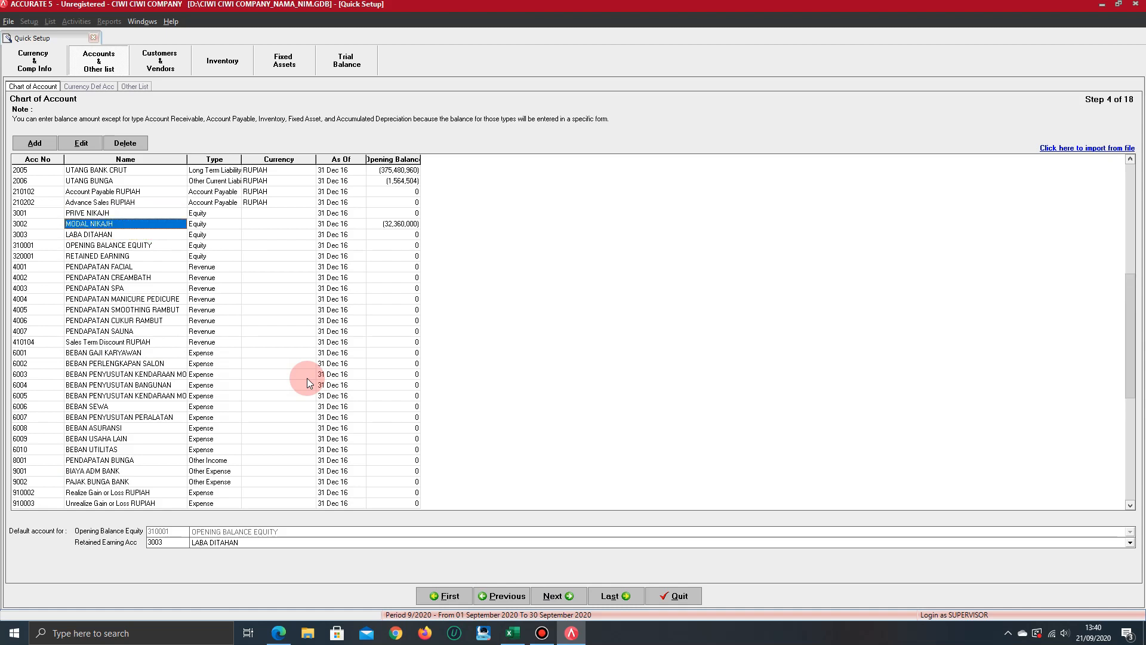
Review the liability accounts upward from capital account 3002, through UTANG BUNGA and UTANG USAHA LAIN LAIN, to UTANG USAHA IDR
key(Up)
key(Up)
key(Up)
key(Up)
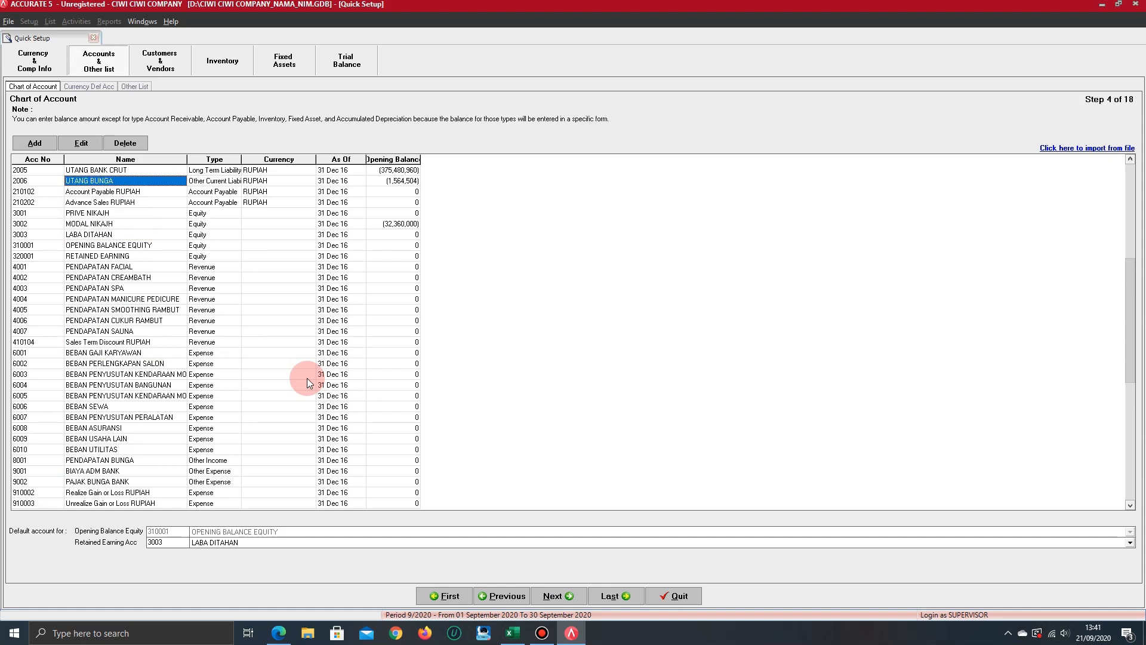
key(Up)
key(Up)
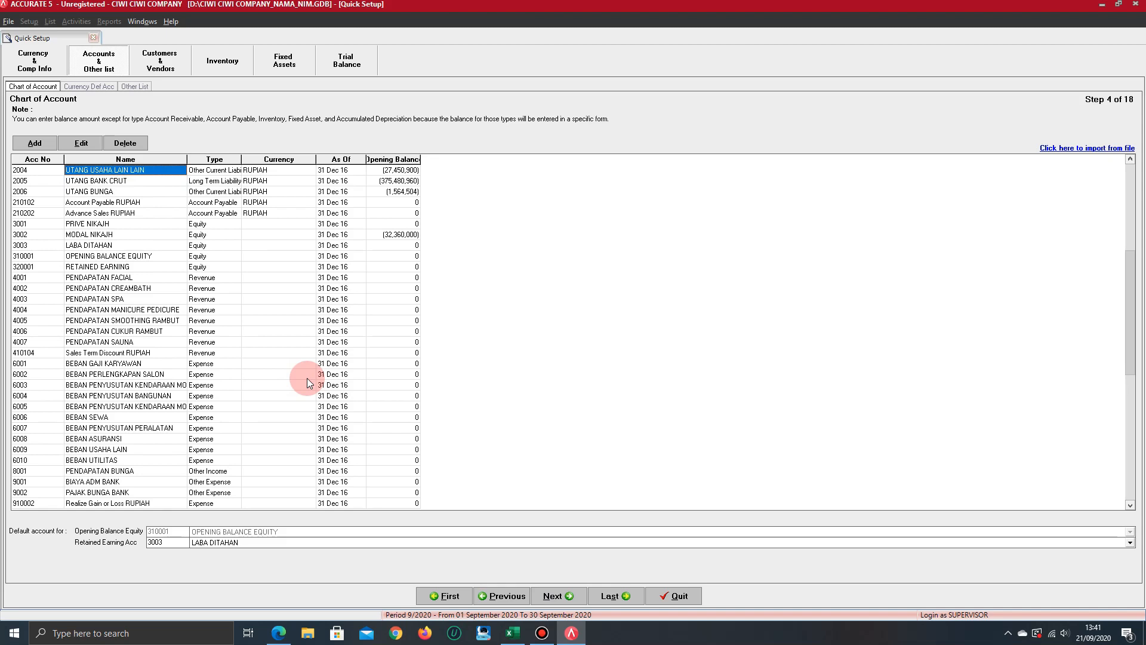
key(Up)
key(Up)
key(Up)
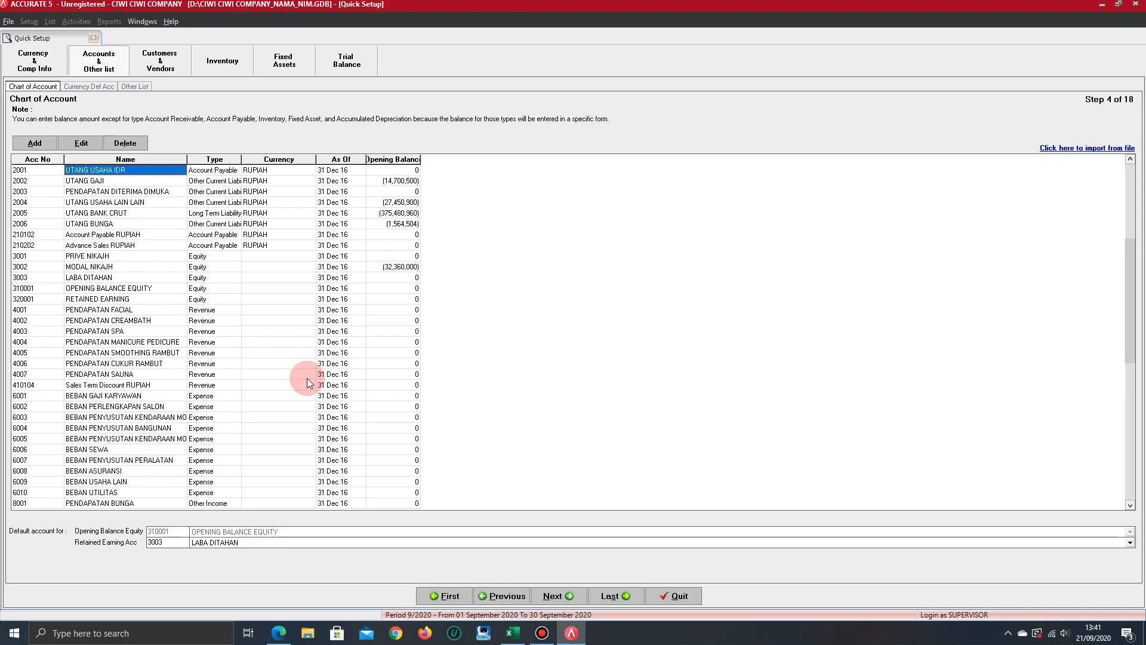
Compare the types of UTANG GAJI and PENDAPATAN DITERIMA DIMUKA with that of UTANG USAHA IDR
key(Down)
key(Down)
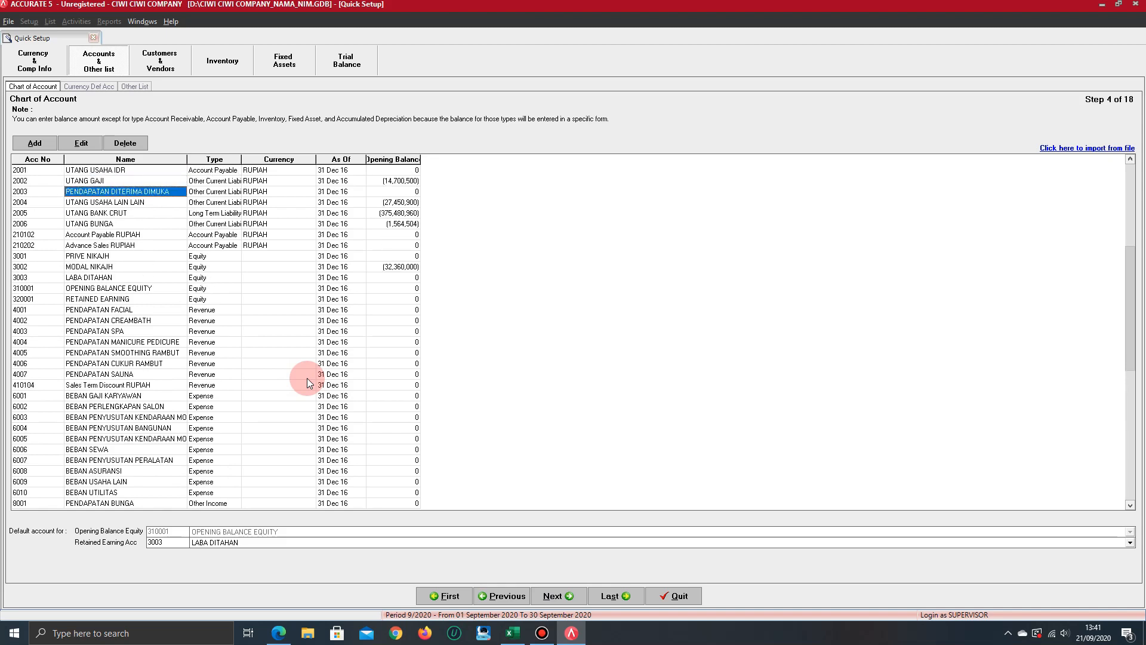
key(Up)
key(Down)
key(Up)
key(Up)
key(Up)
key(Up)
key(Up)
key(Up)
key(Up)
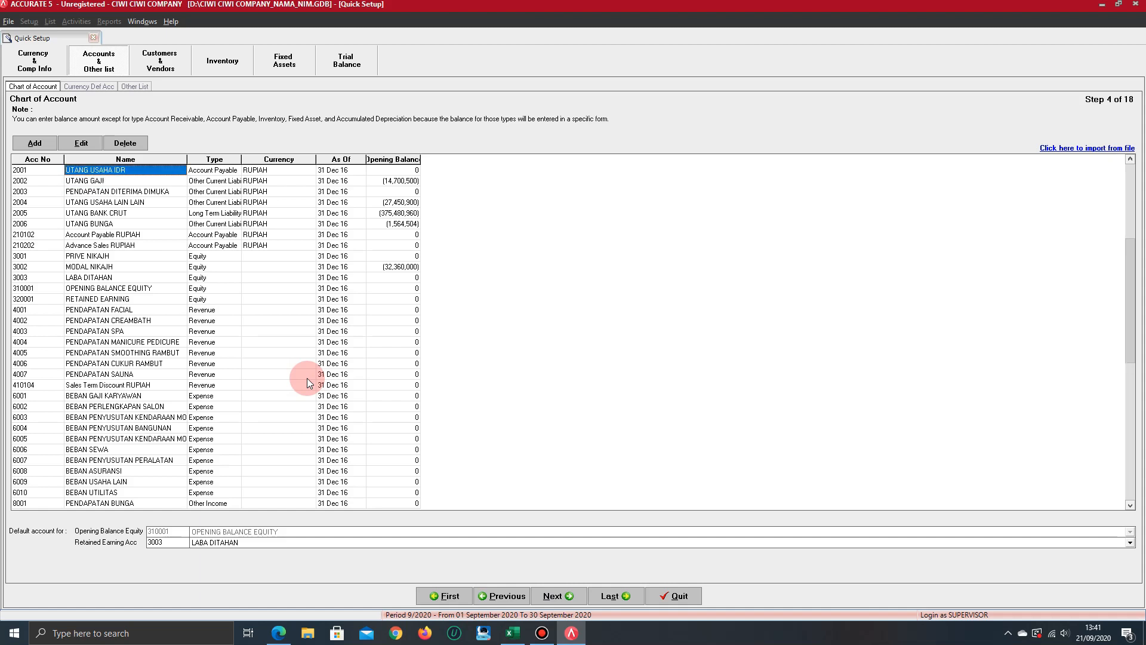
Examine the asset accounts upward from the accumulated depreciation entries to KAS DITANGAN at the start of the chart of accounts
key(Up)
key(Up)
key(Up)
key(Up)
key(Up)
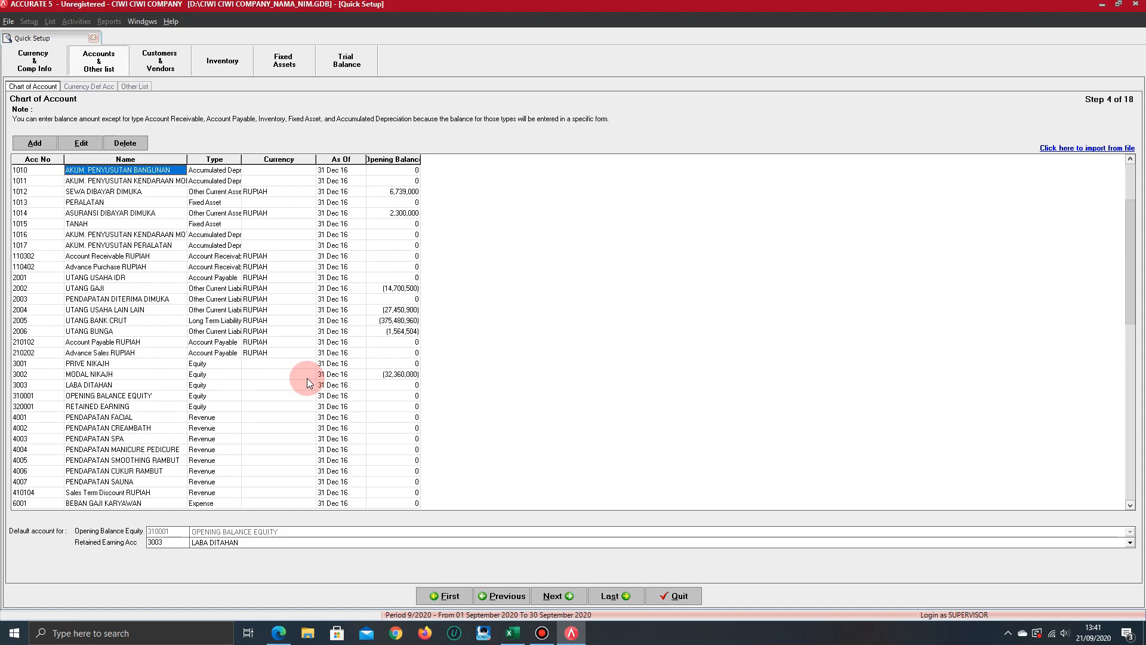
key(Up)
key(Up)
key(Up)
key(Up)
key(Up)
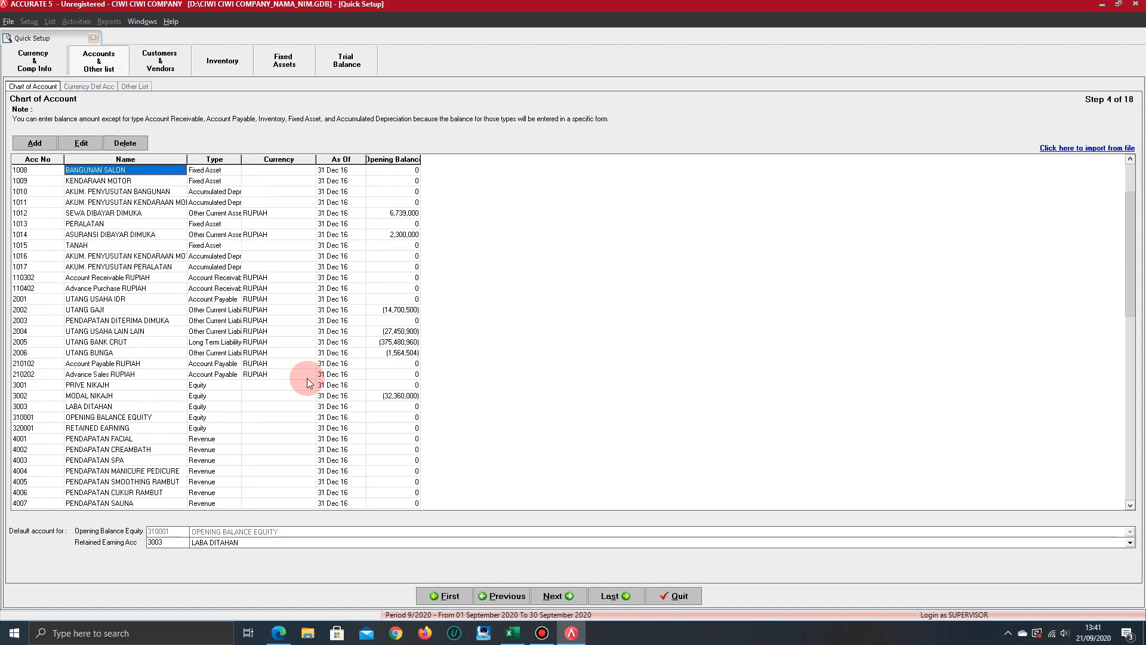
key(Up)
key(Up)
key(Up)
key(Up)
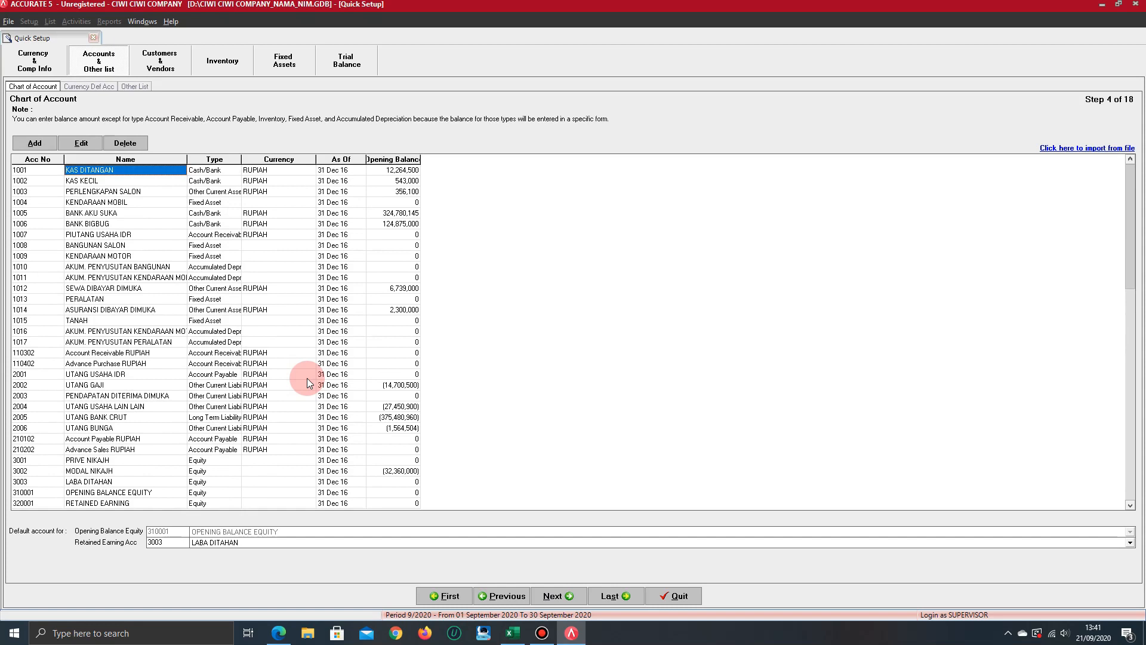
Examine the asset account types and opening balances from KAS DITANGAN down to ASURANSI DIBAYAR DIMUKA
key(Down)
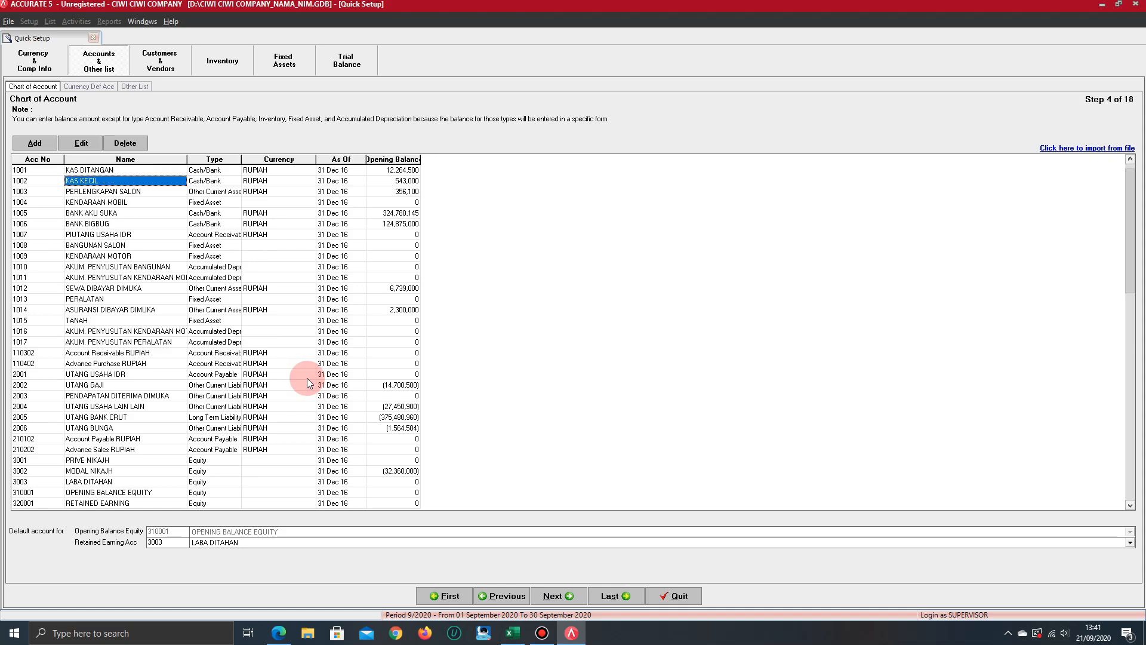
key(Down)
key(Down)
key(Down)
key(Down)
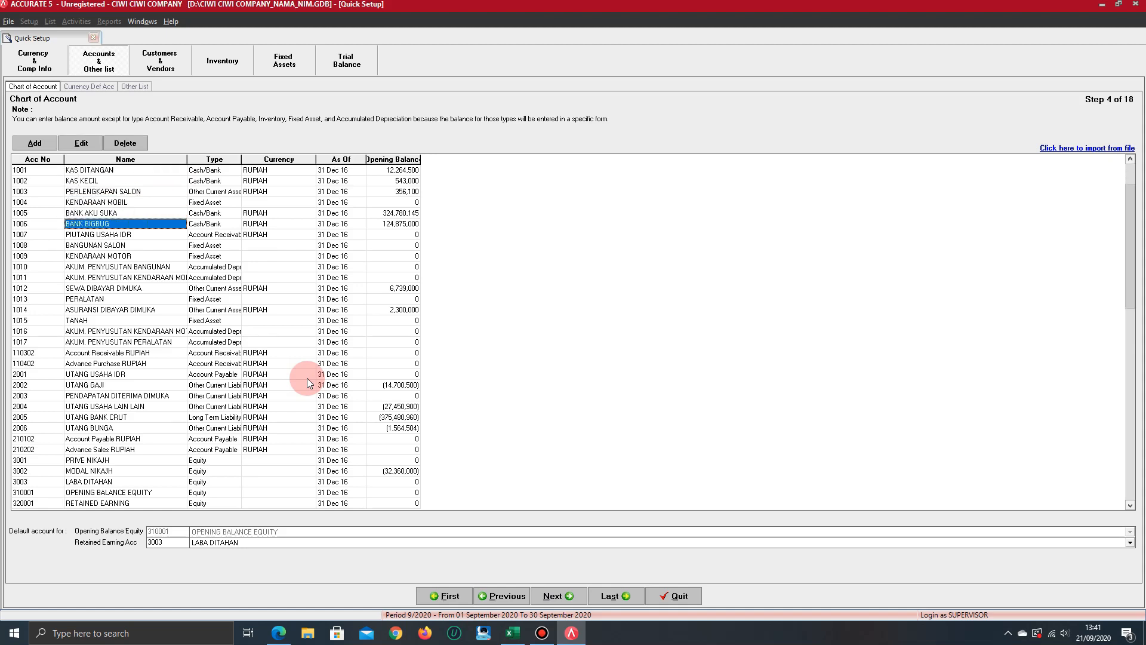
key(Down)
key(Down)
key(Down)
key(Down)
key(Down)
key(Down)
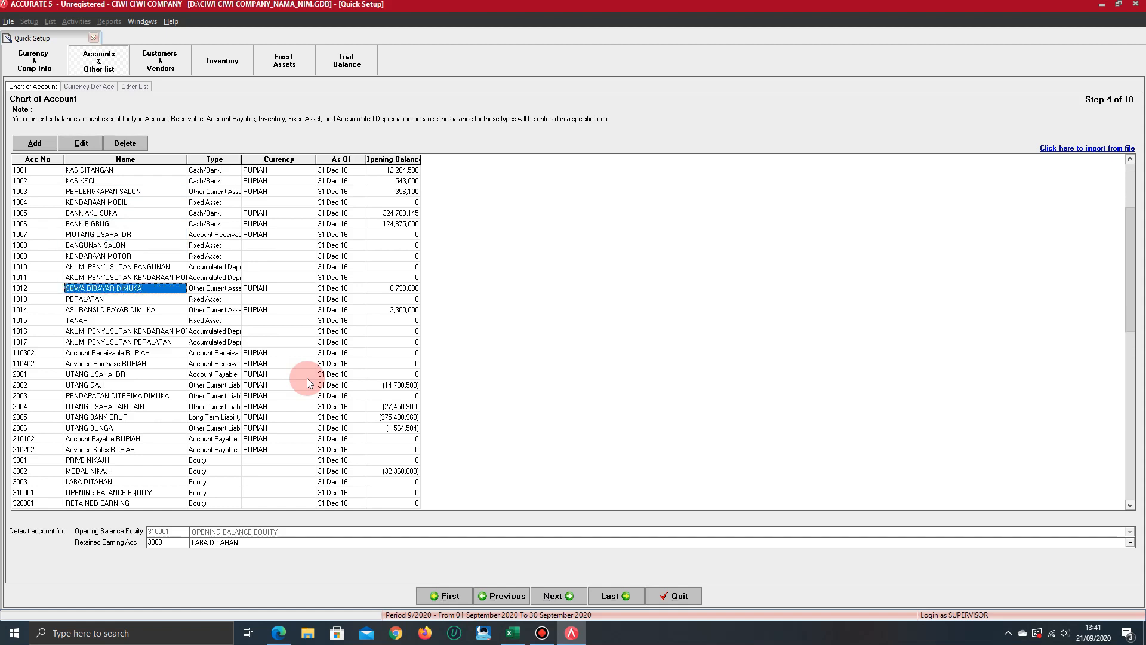
key(Down)
key(Down)
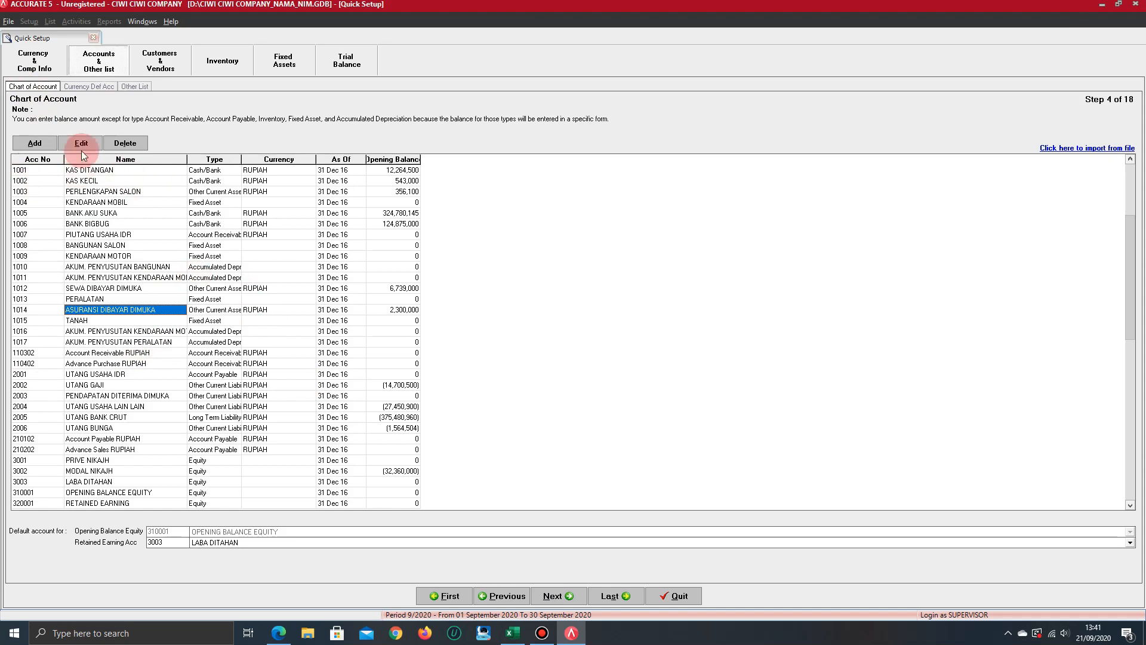
Bring up a blank new account form and cancel it without entering an account
click(34, 143)
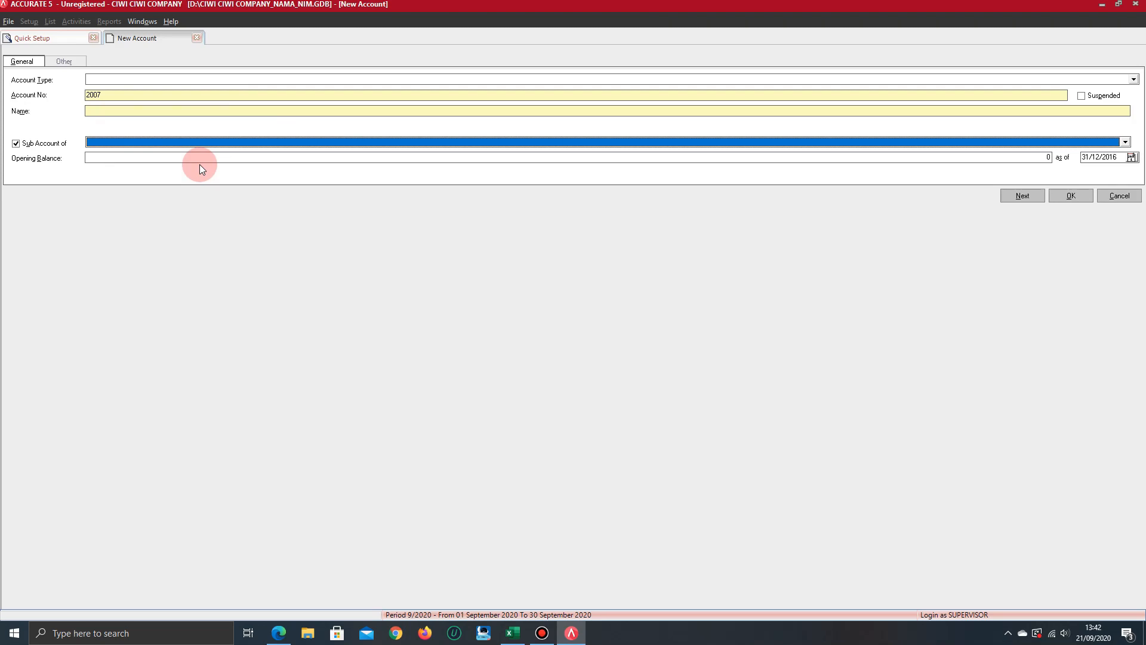
click(1120, 196)
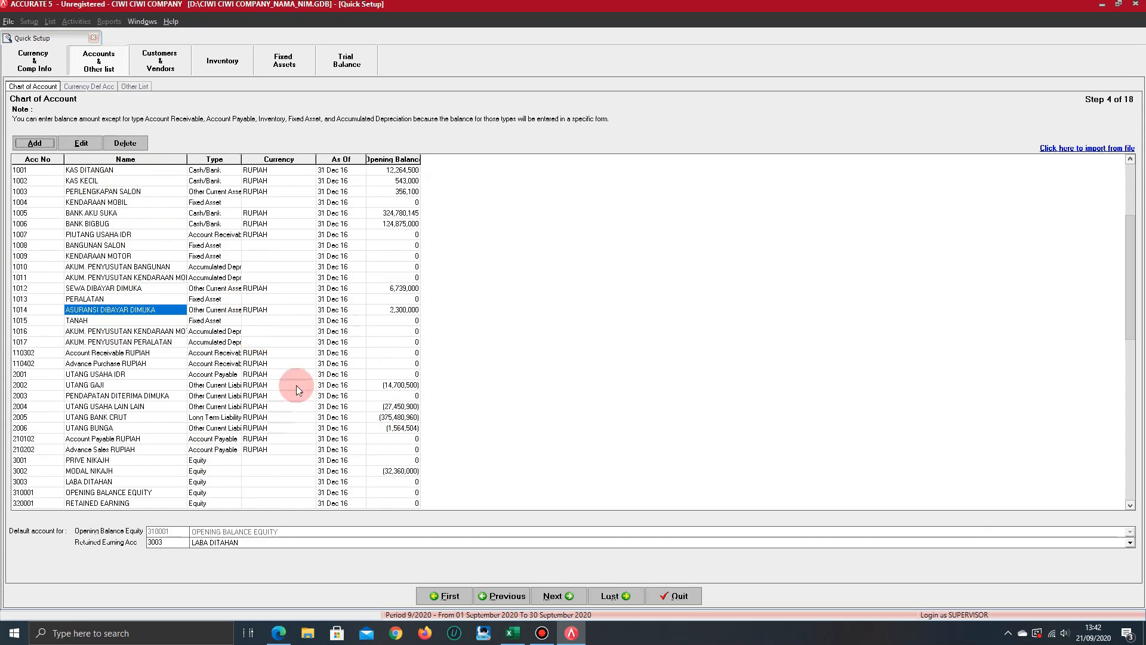
key(Tab)
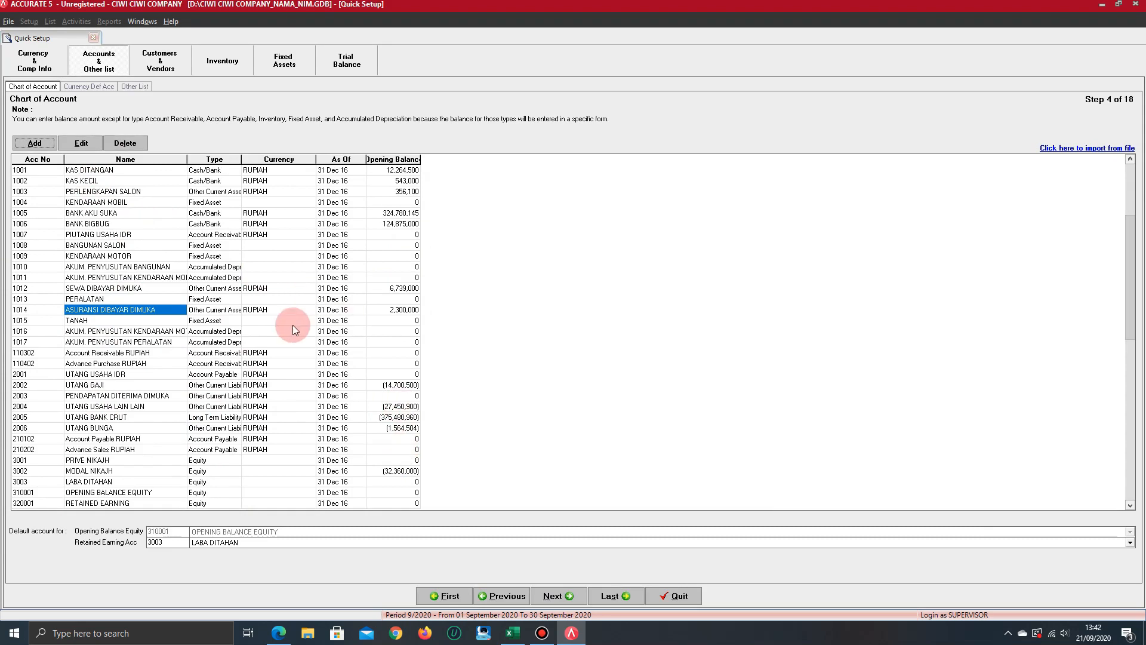
key(Tab)
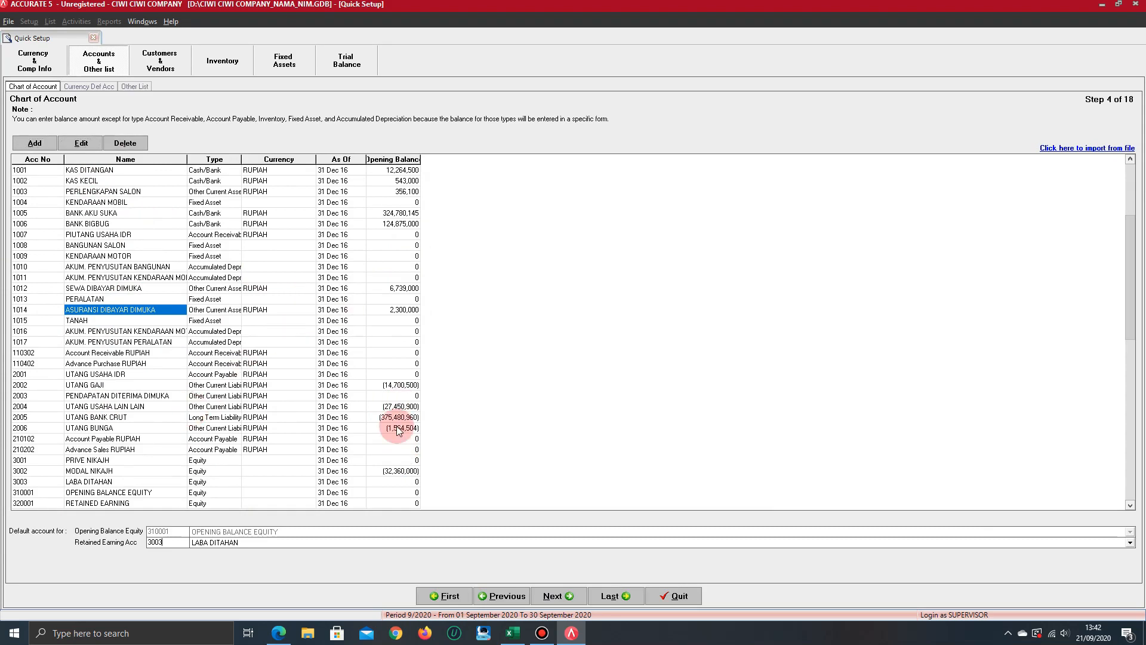
Review the accounts from UTANG USAHA LAIN LAIN through the equity, revenue and expense groups to PAJAK BUNGA BANK
click(157, 409)
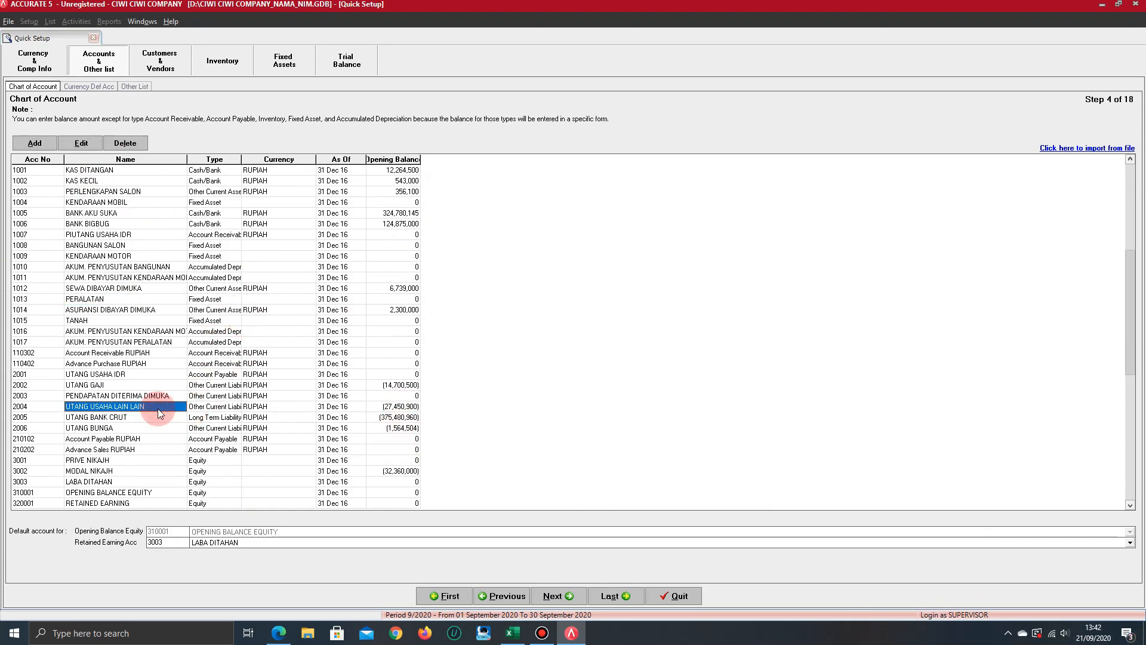
key(Down)
key(Down)
key(Down)
key(Down)
key(Down)
key(Down)
key(Down)
key(Down)
key(Down)
key(Down)
key(Down)
key(Down)
key(Down)
key(Down)
key(Down)
key(Down)
key(Down)
key(Down)
key(Down)
key(Down)
key(Down)
key(Down)
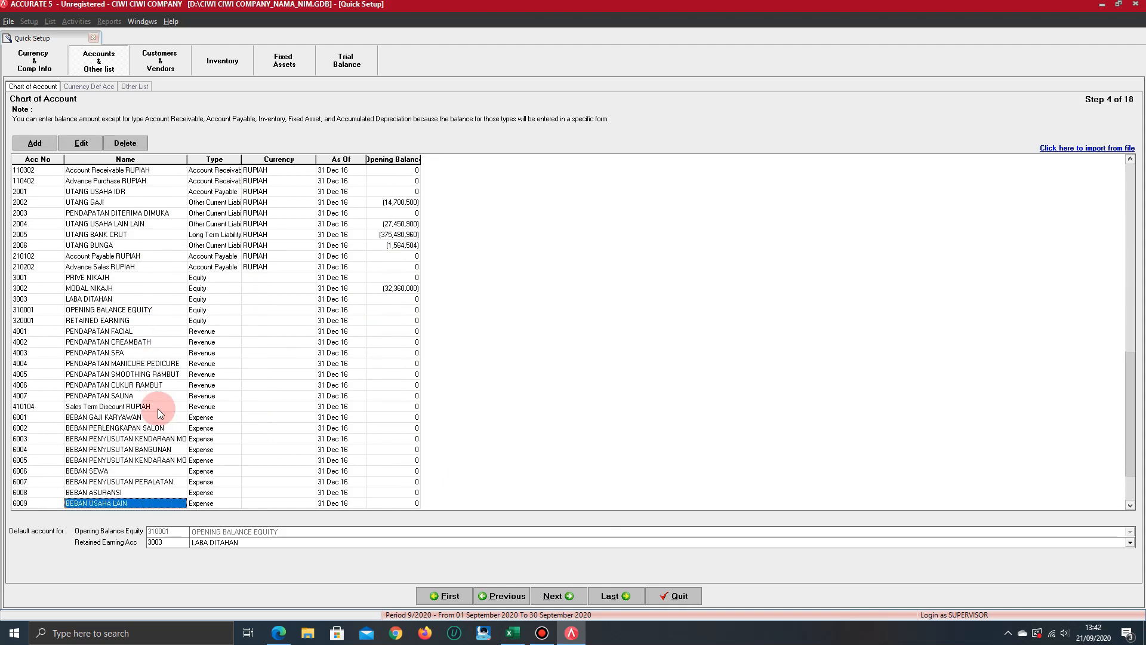
key(Up)
key(Up)
key(Up)
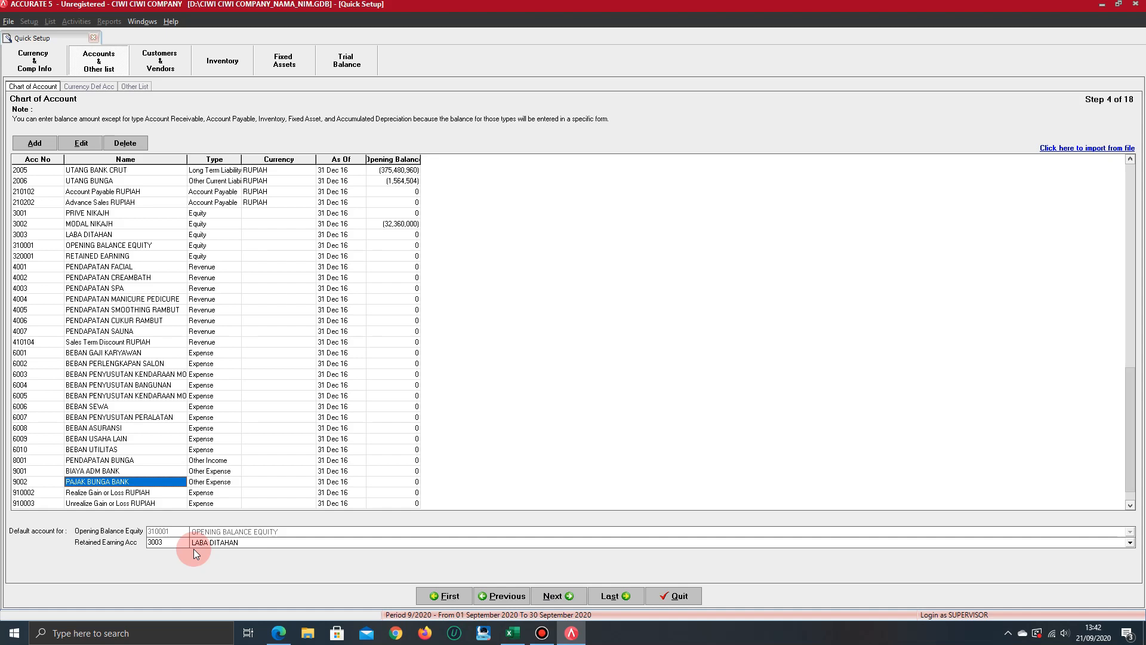
click(548, 636)
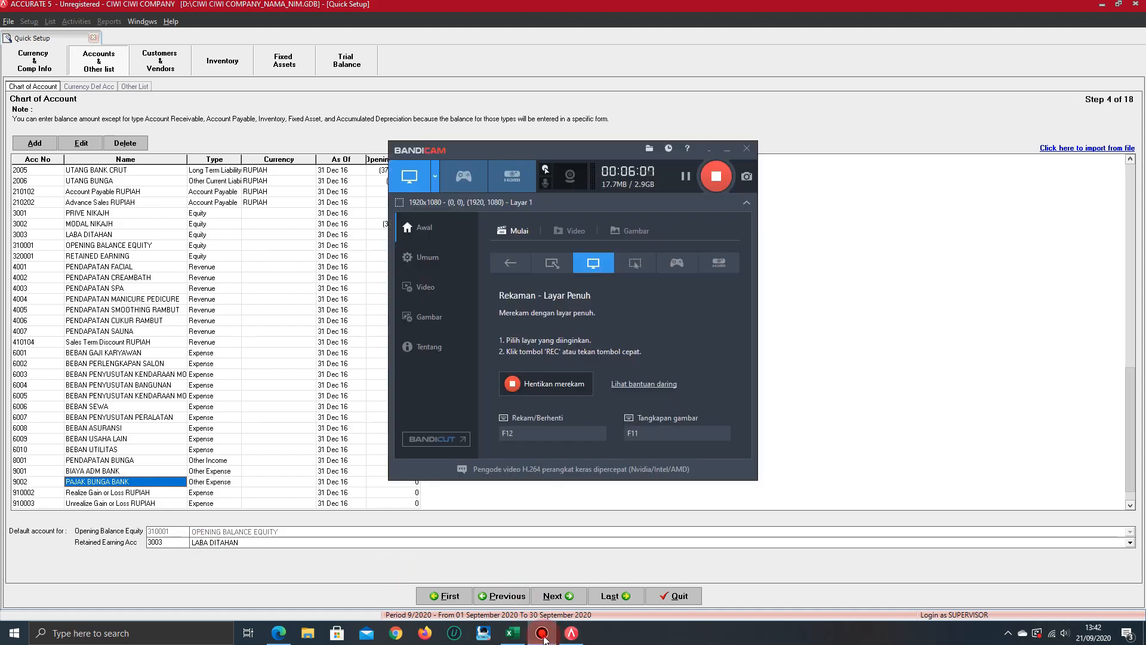
click(542, 634)
click(533, 533)
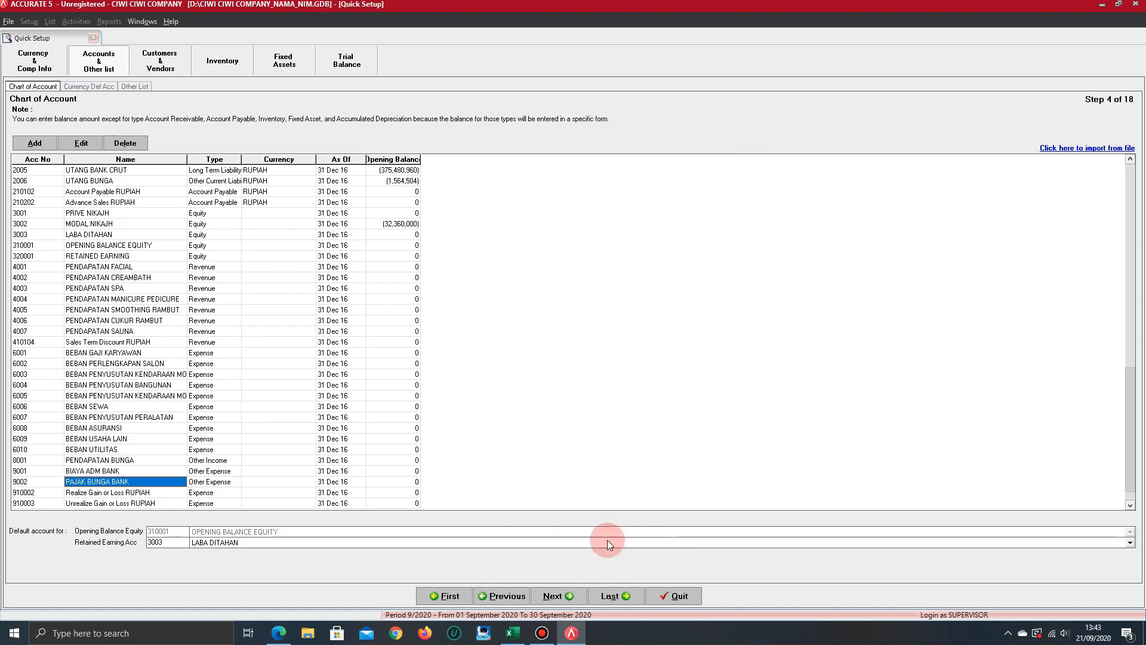
Proceed to the RUPIAH default accounts and choose UTANG USAHA IDR for Account Payable and PIUTANG USAHA IDR for Account Receivable
click(556, 595)
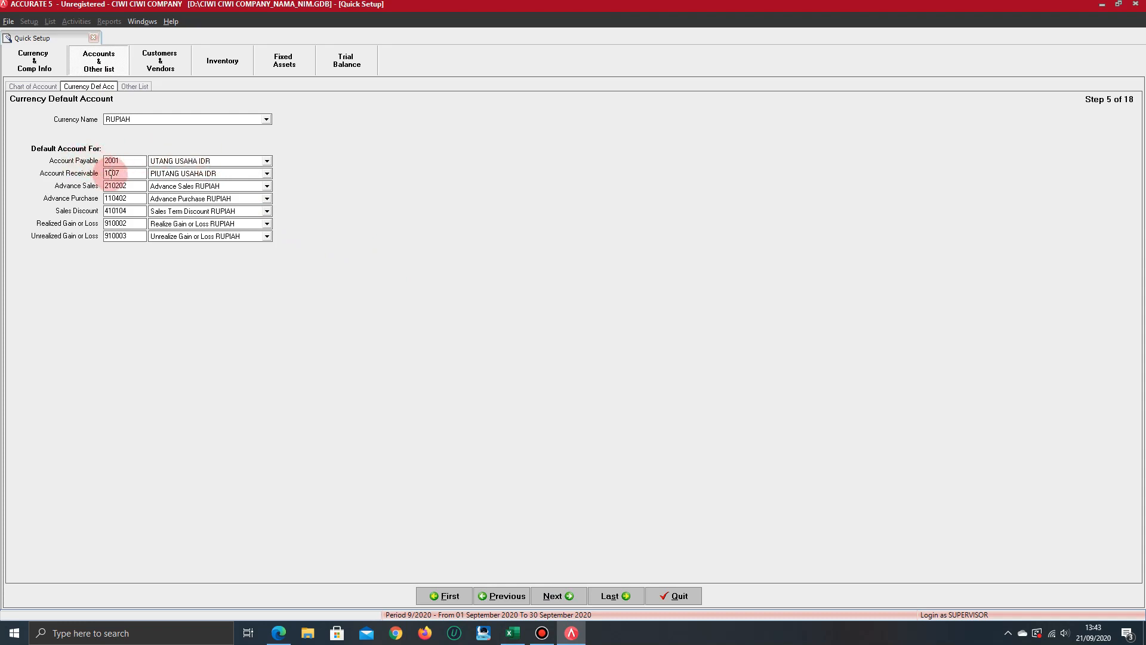
click(225, 162)
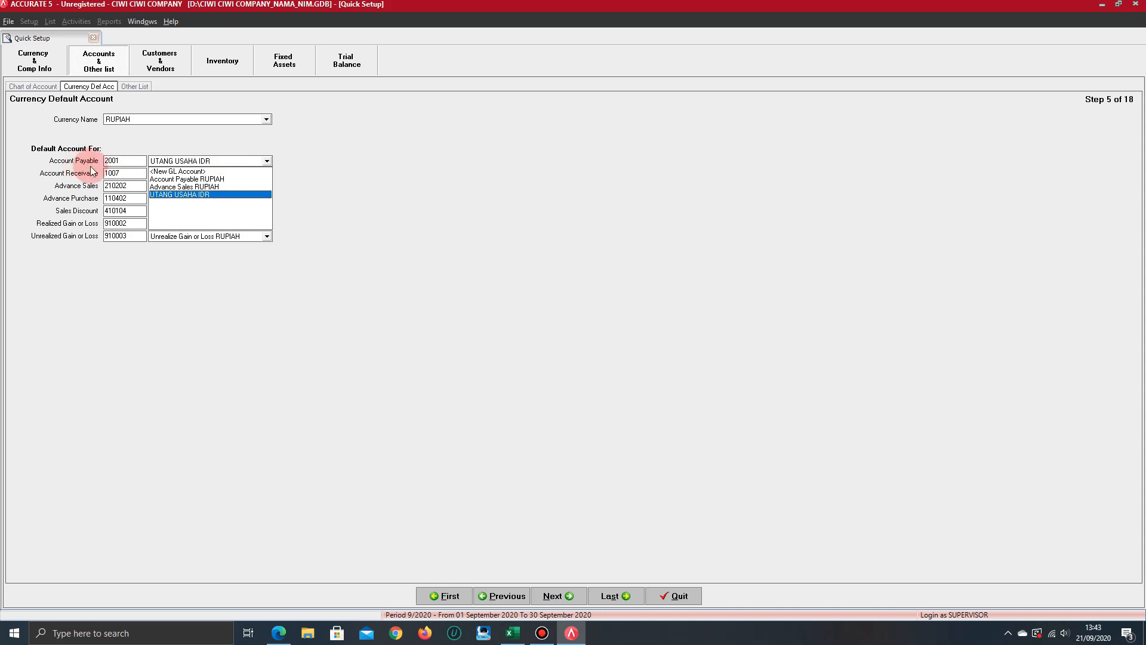
click(201, 195)
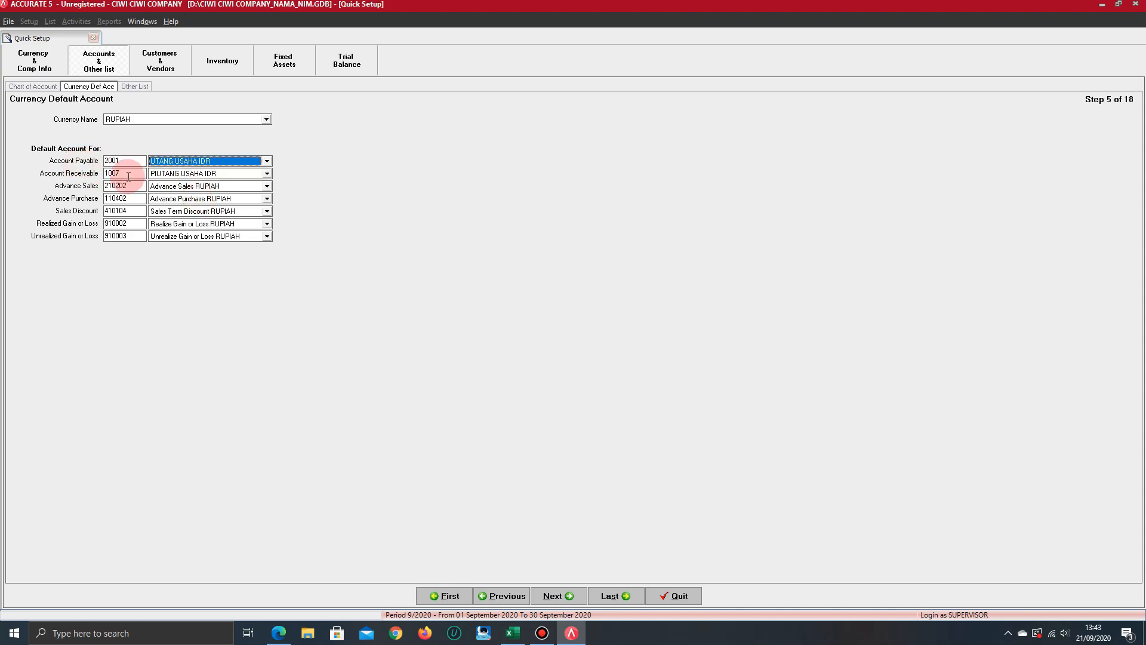
click(231, 174)
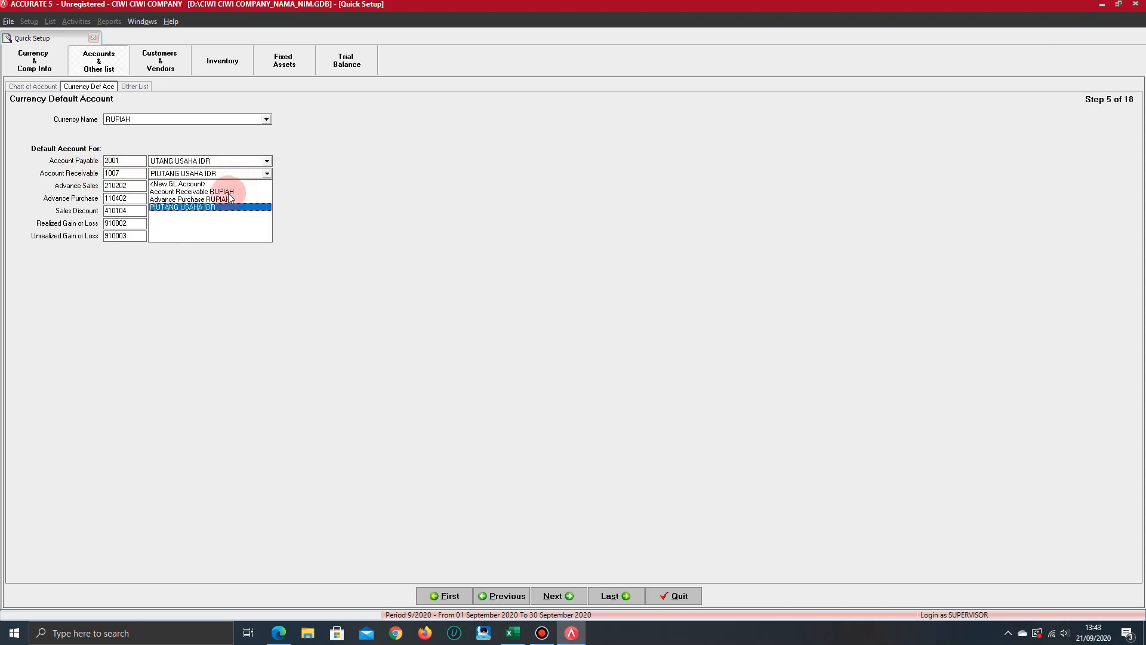
click(194, 207)
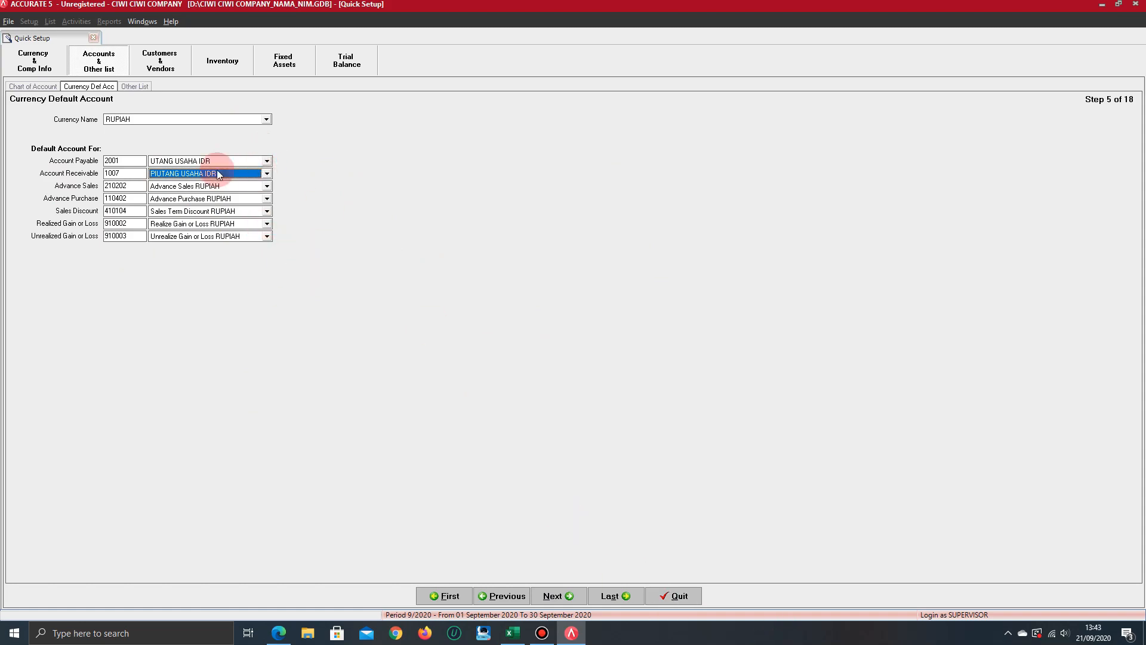
click(554, 596)
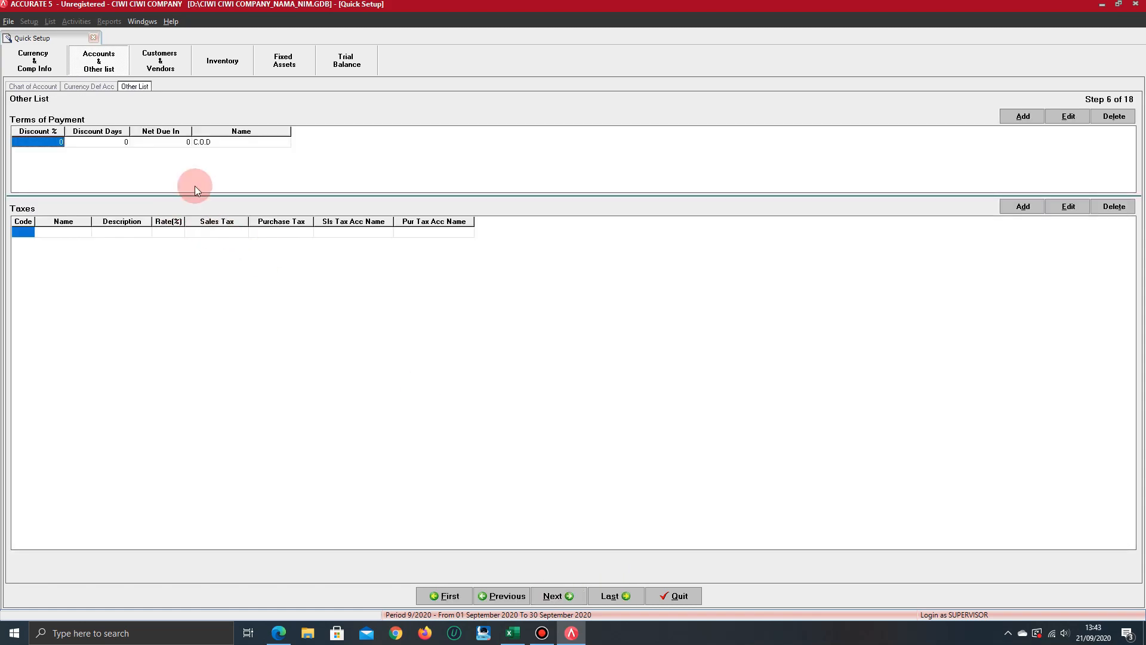
Switch to the exercise PDF in Edge and check the customer, supplier and additional information sections for payment terms and taxes
click(279, 632)
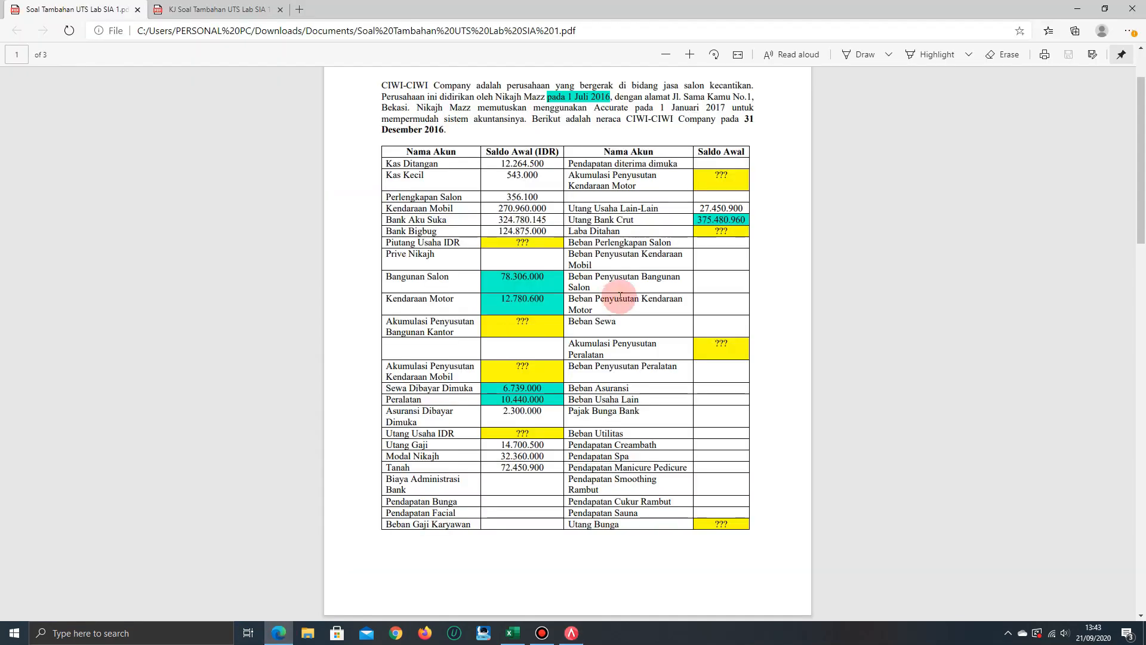
scroll(518, 289, down, 5)
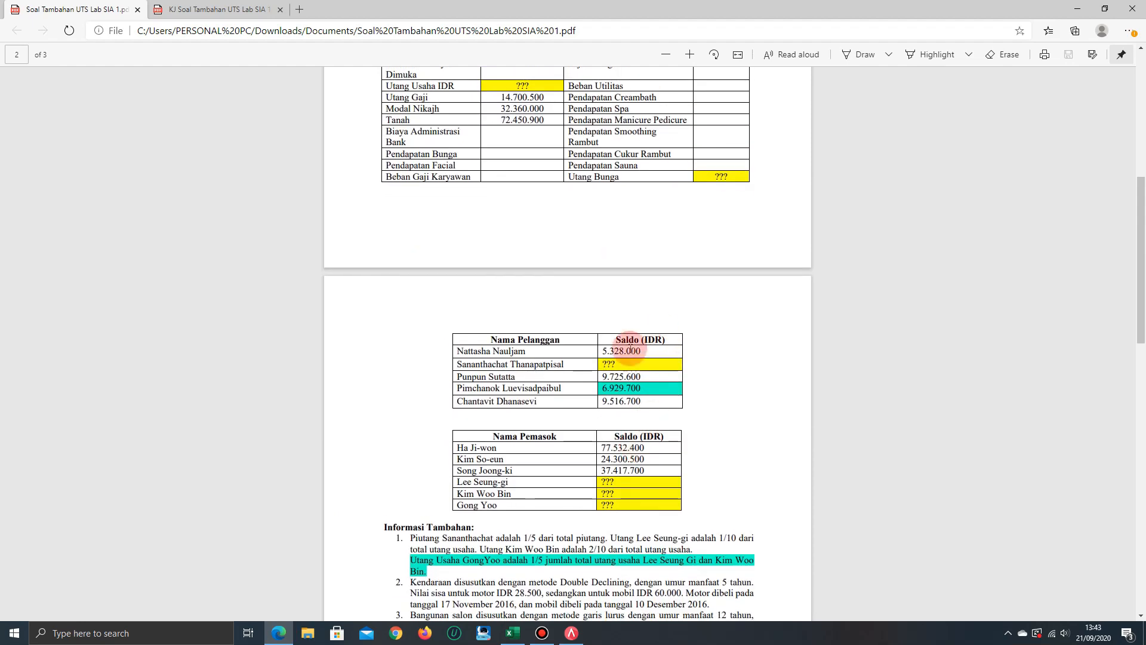
scroll(577, 394, down, 3)
scroll(597, 400, down, 3)
scroll(624, 406, up, 5)
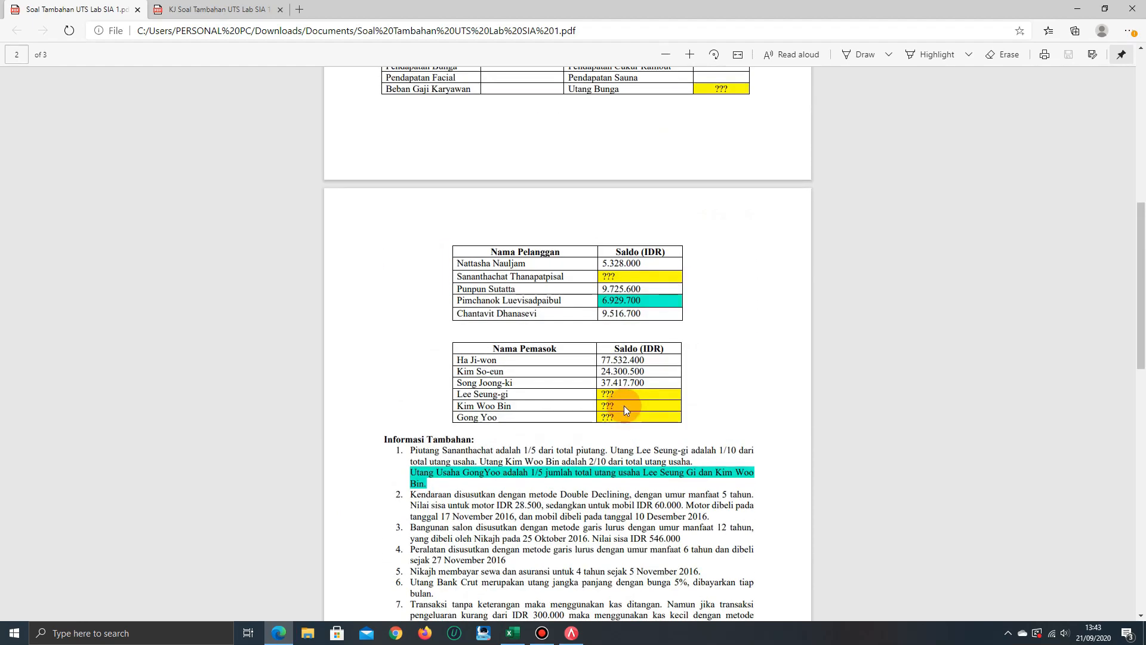
scroll(632, 409, up, 10)
key(alt+Tab)
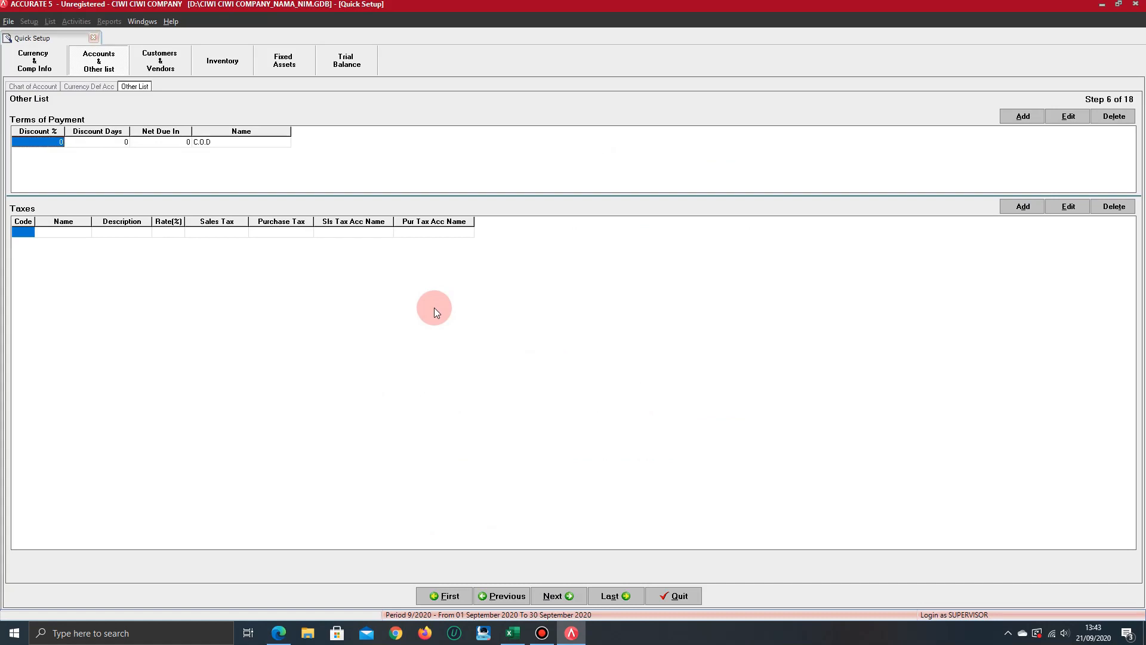
Keep the C.O.D payment term and leave the taxes empty, and continue to the customer type and shipment method setup
key(Right)
key(Right)
key(Right)
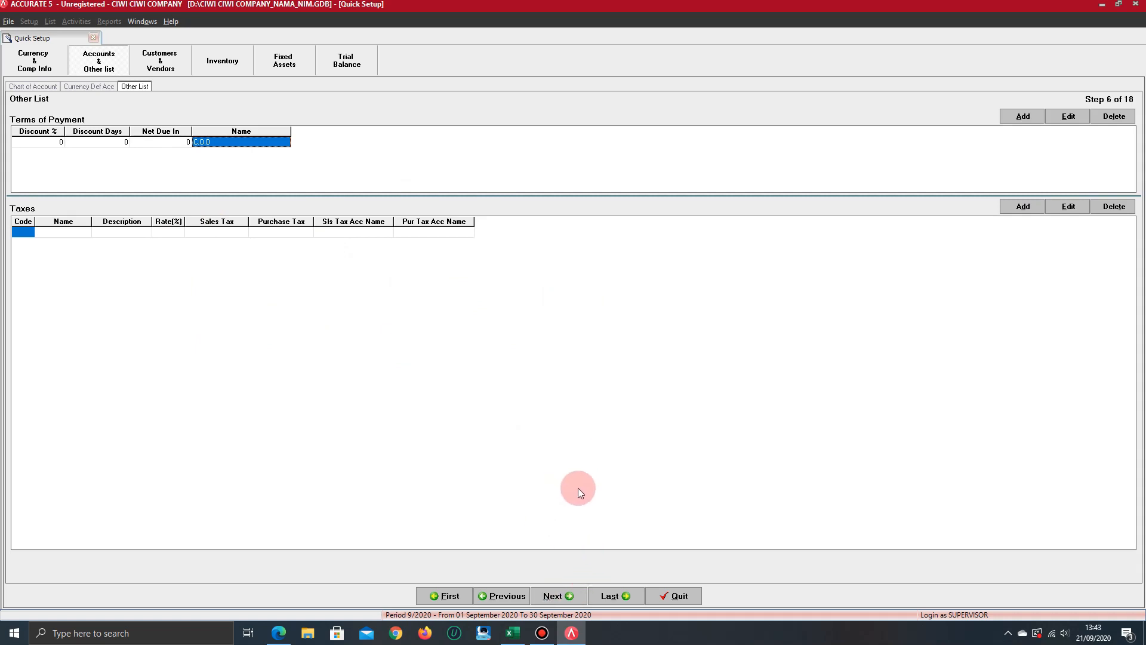
click(569, 597)
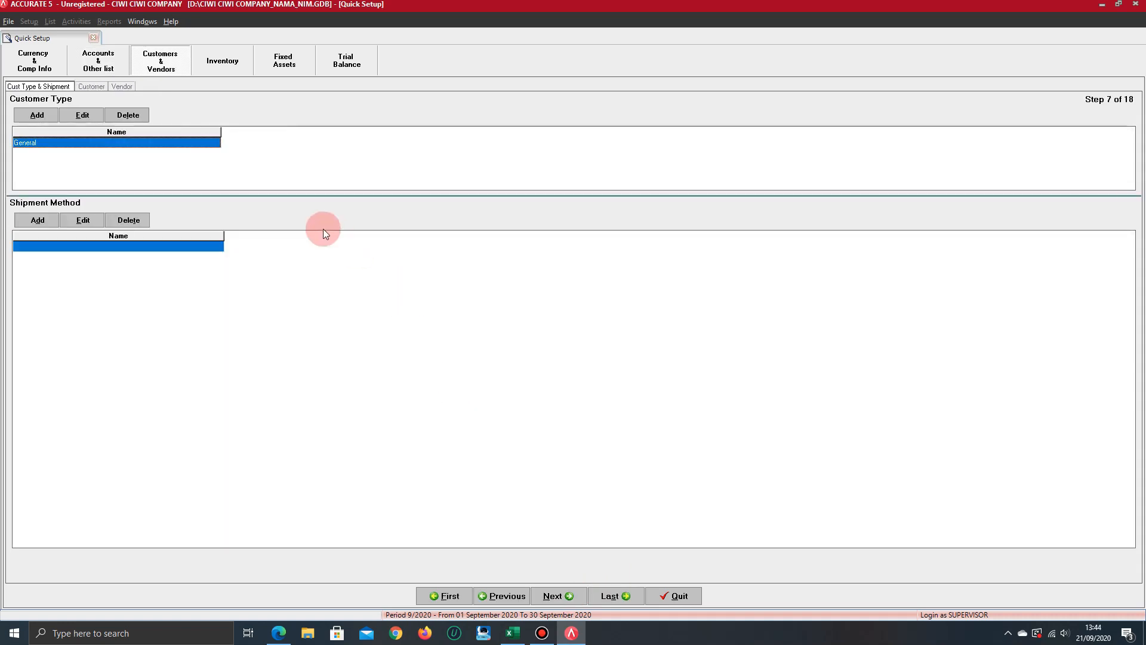
Check the customer and supplier tables in the exercise PDF in Edge, and continue in Accurate to the customer list
click(278, 633)
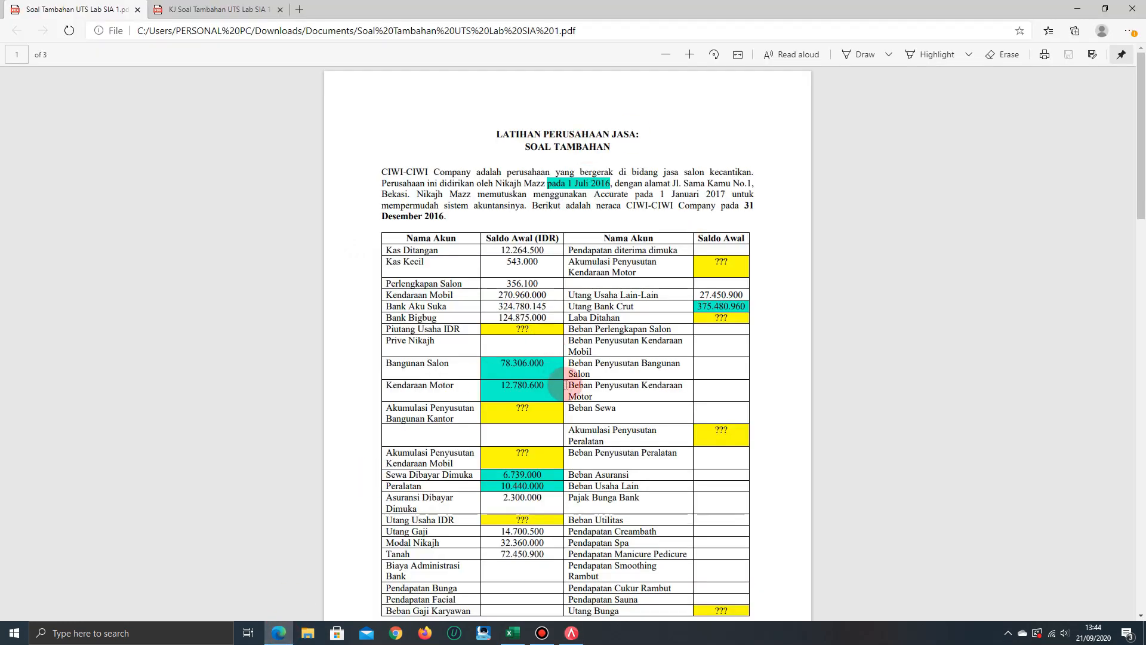
scroll(507, 382, down, 9)
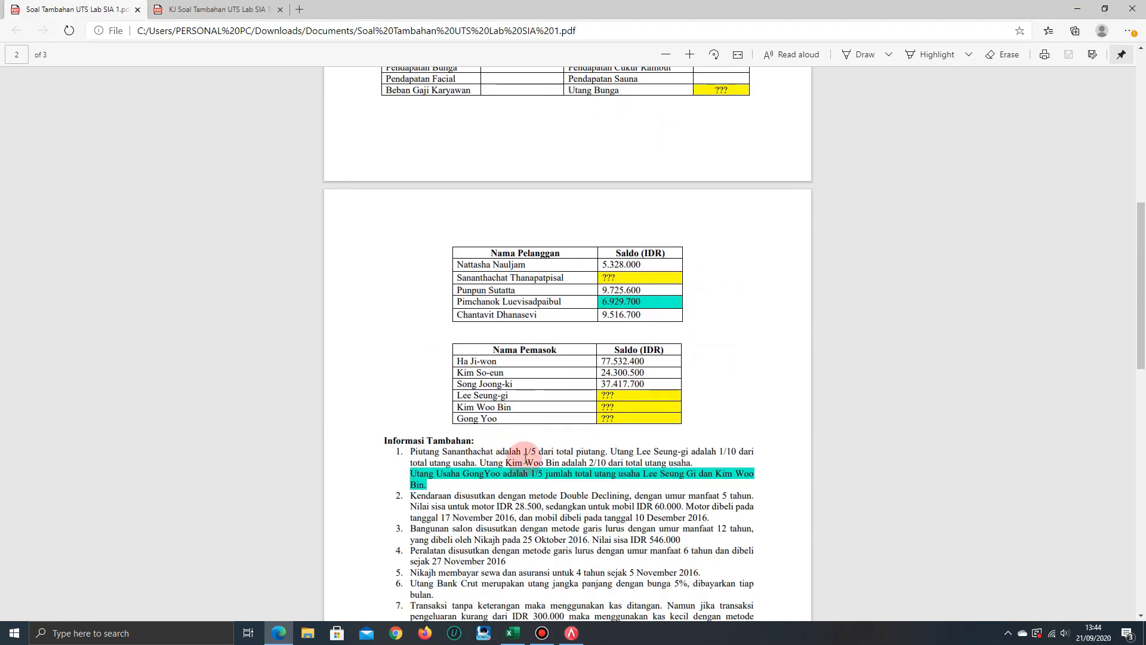
scroll(582, 400, down, 3)
scroll(591, 418, up, 10)
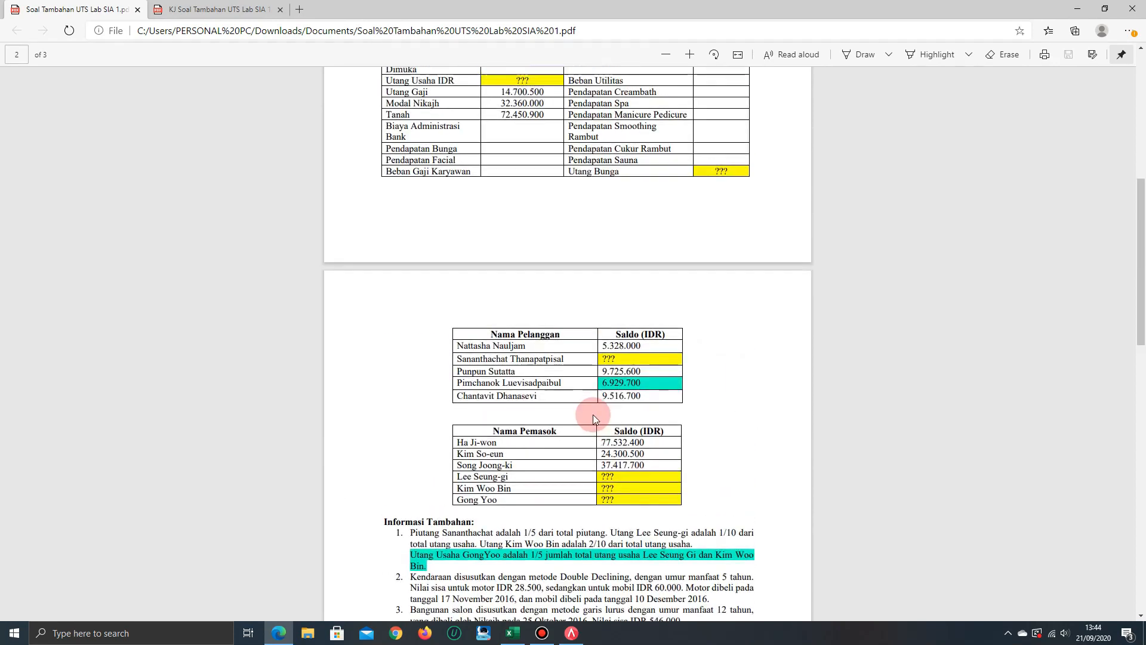
key(alt+Tab)
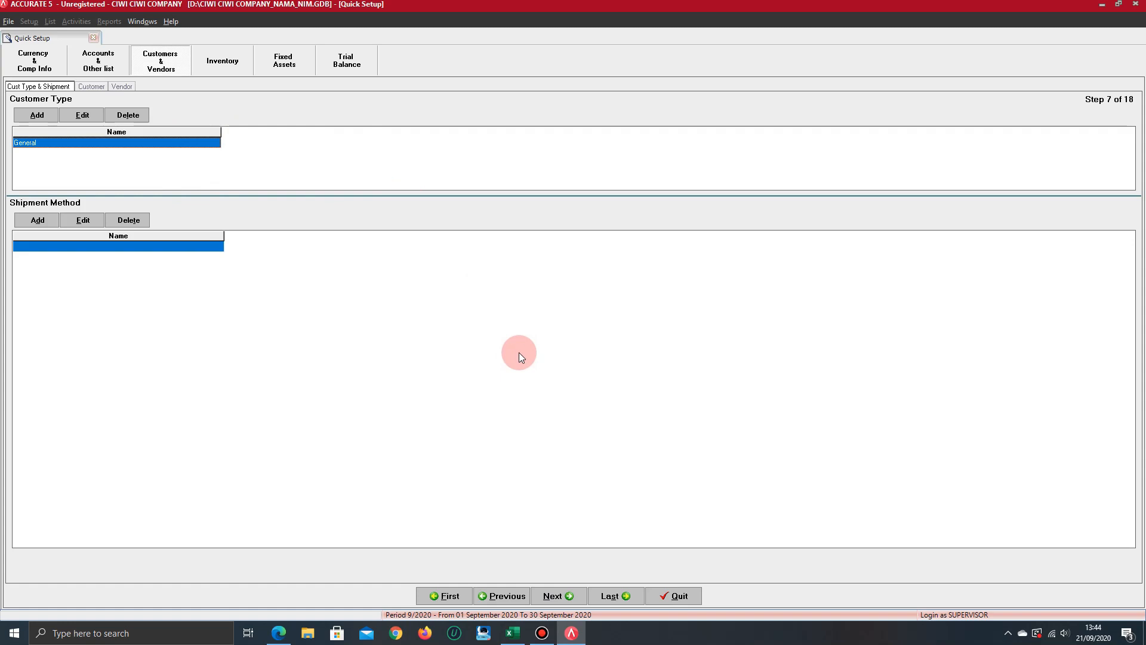
click(564, 597)
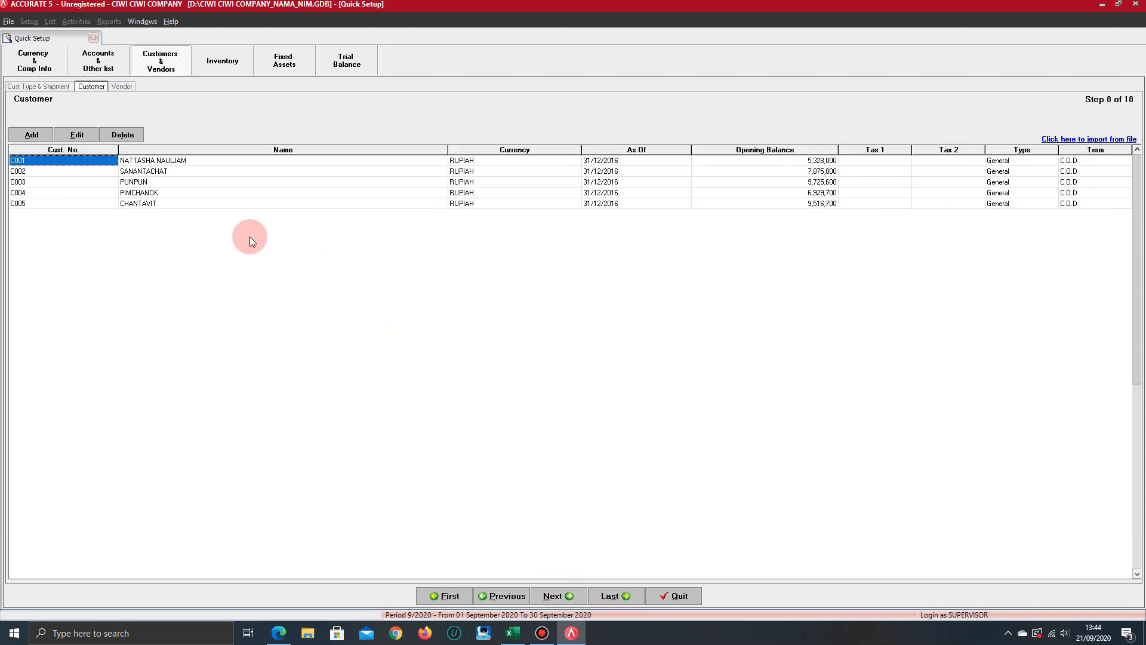
Switch to Edge and look up the customer balances in the Nama Pelanggan table of the KJ Soal Tambahan answer-key PDF
key(alt+Tab)
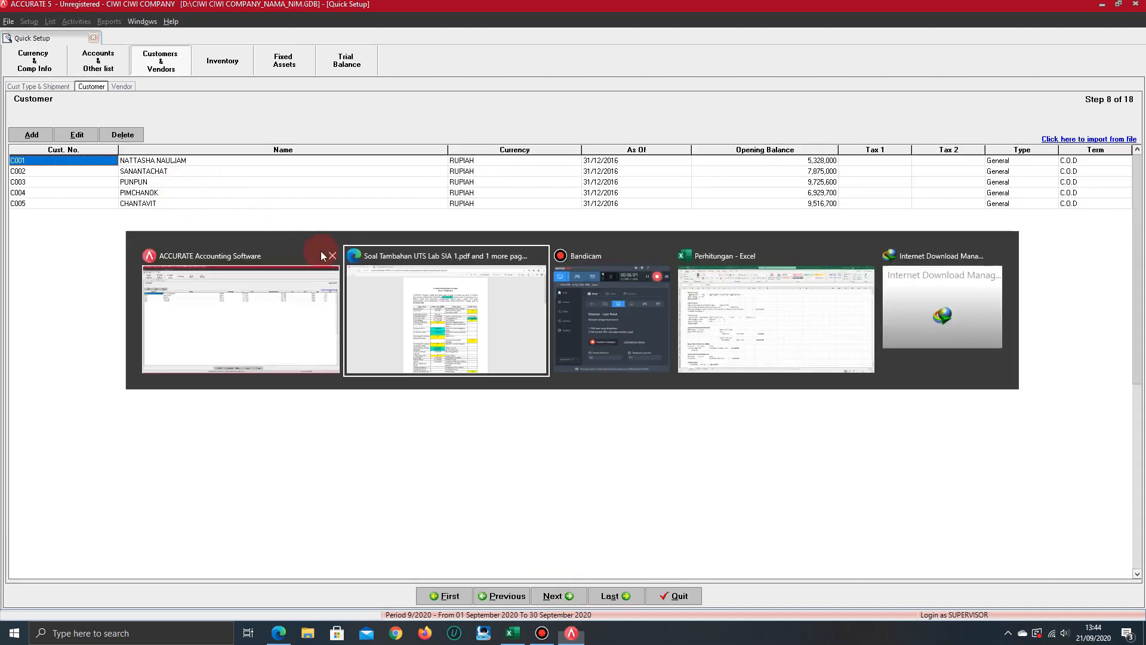
scroll(577, 320, down, 10)
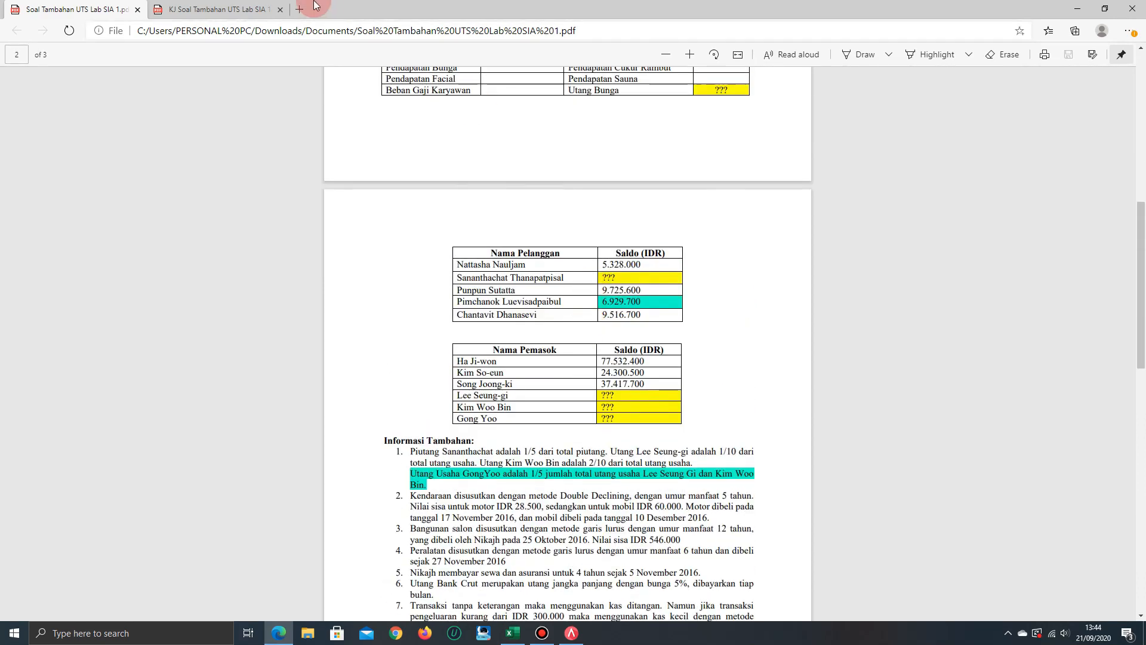
key(ctrl+Tab)
scroll(455, 376, down, 3)
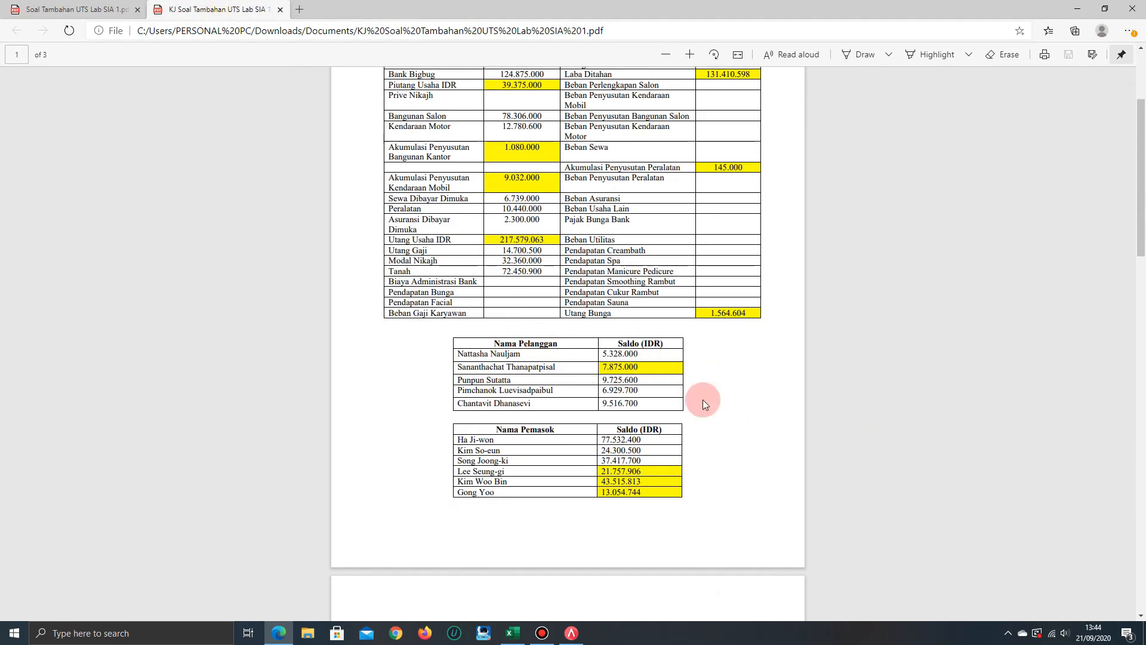
key(alt+Tab)
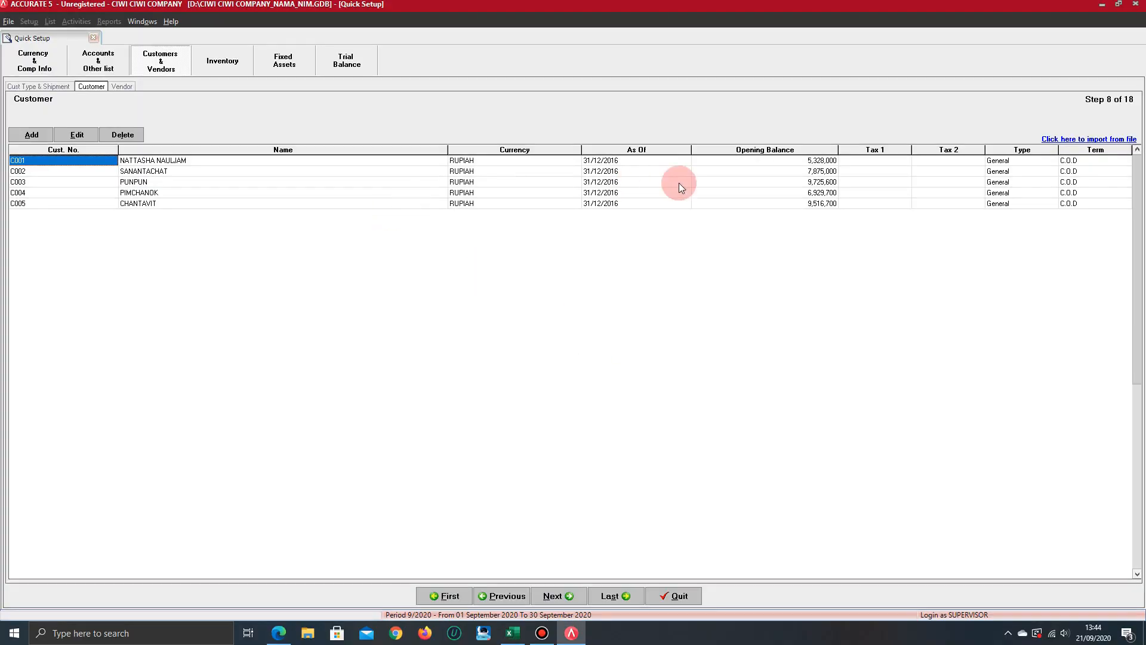
Check the first customer's name, currency and opening balance in Accurate against the answer-key PDF
click(396, 162)
key(Tab)
key(Tab)
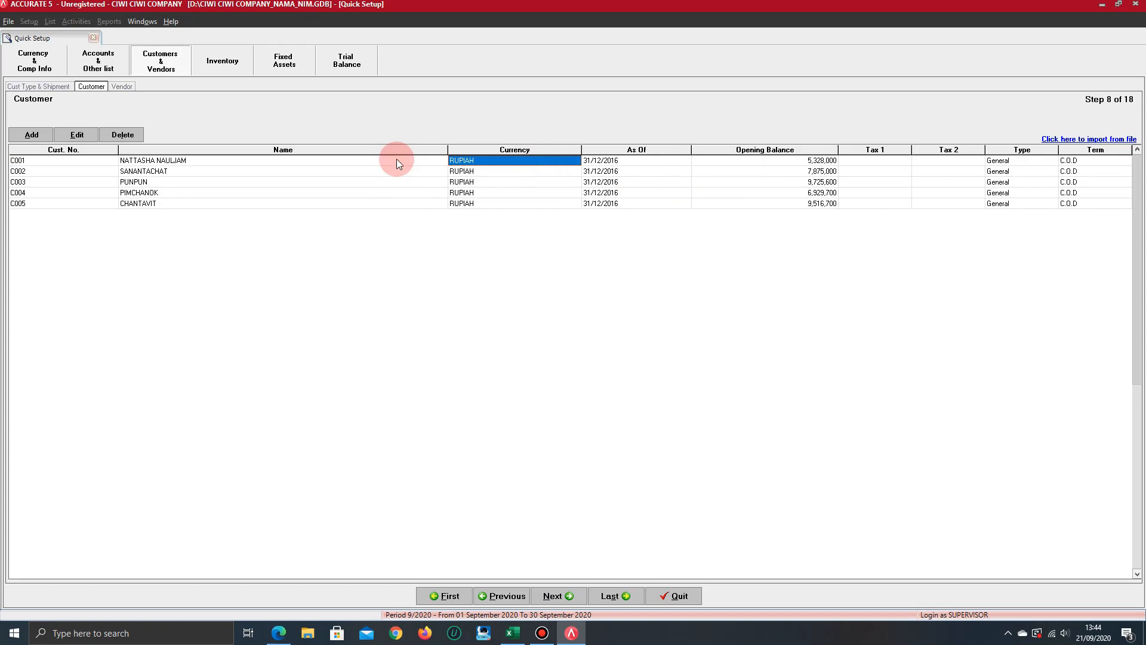
key(Tab)
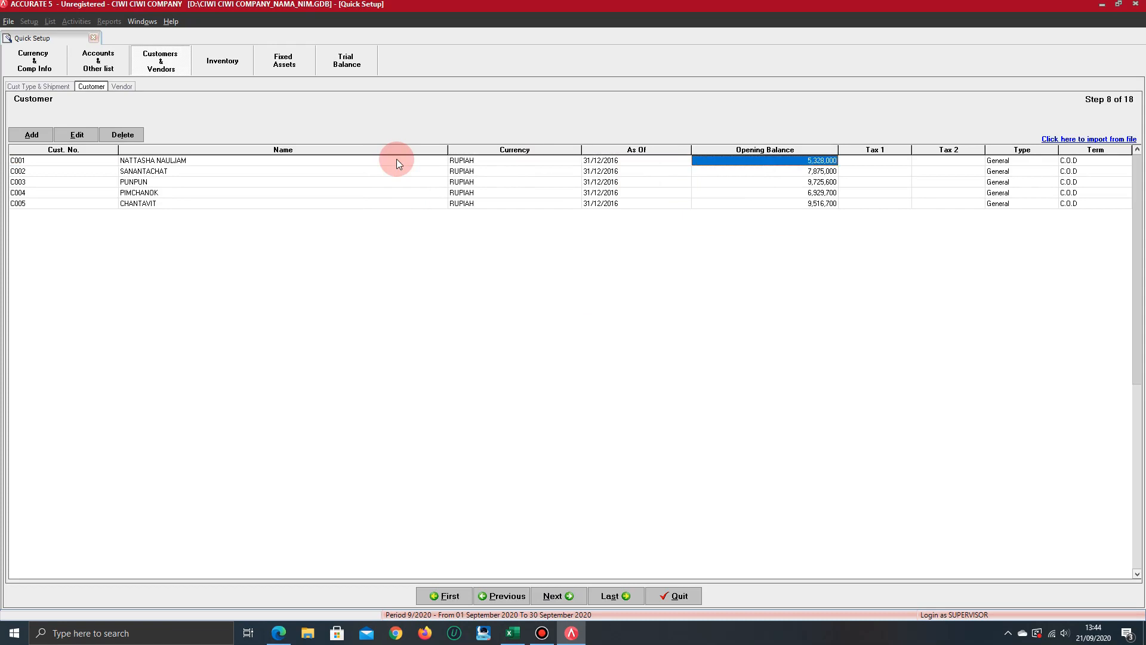
key(alt+Tab)
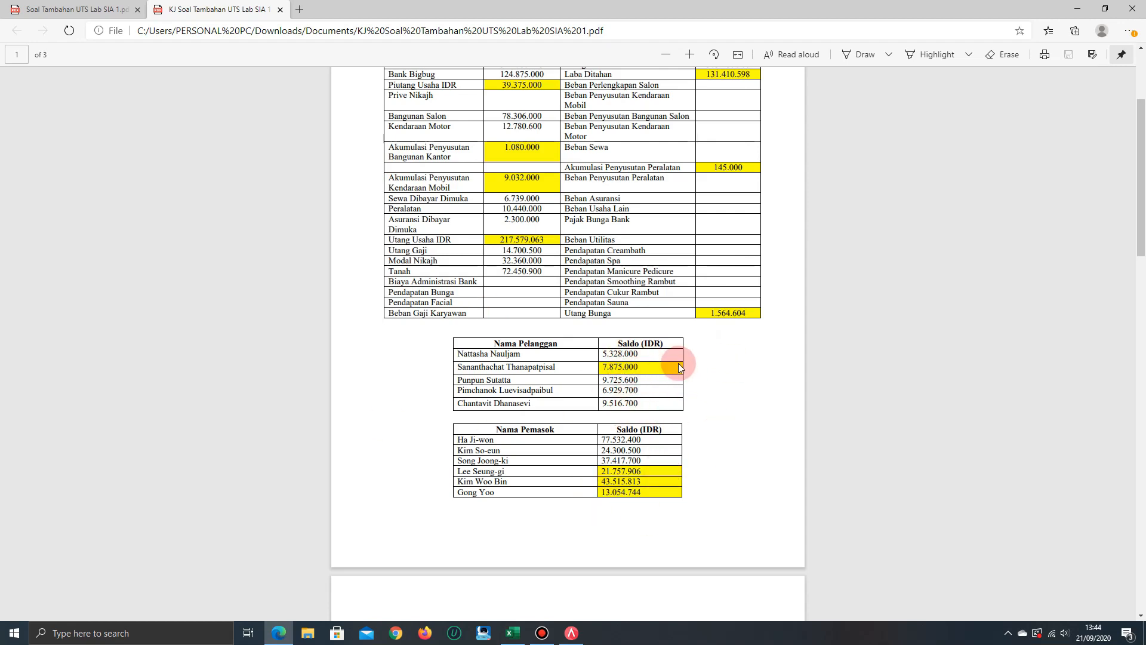
key(alt+Tab)
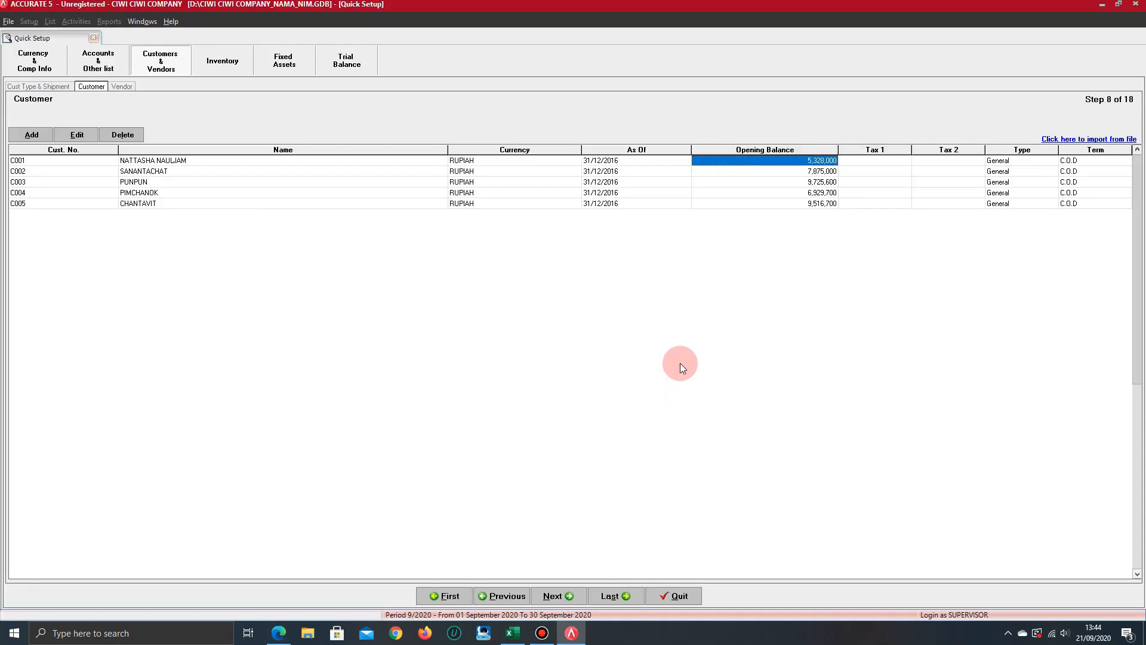
Review the first customer's tax and type fields and go to the start of the second customer's record
key(Tab)
key(Tab)
key(Tab)
key(Tab)
key(Down)
key(Left)
key(Left)
key(Left)
key(Home)
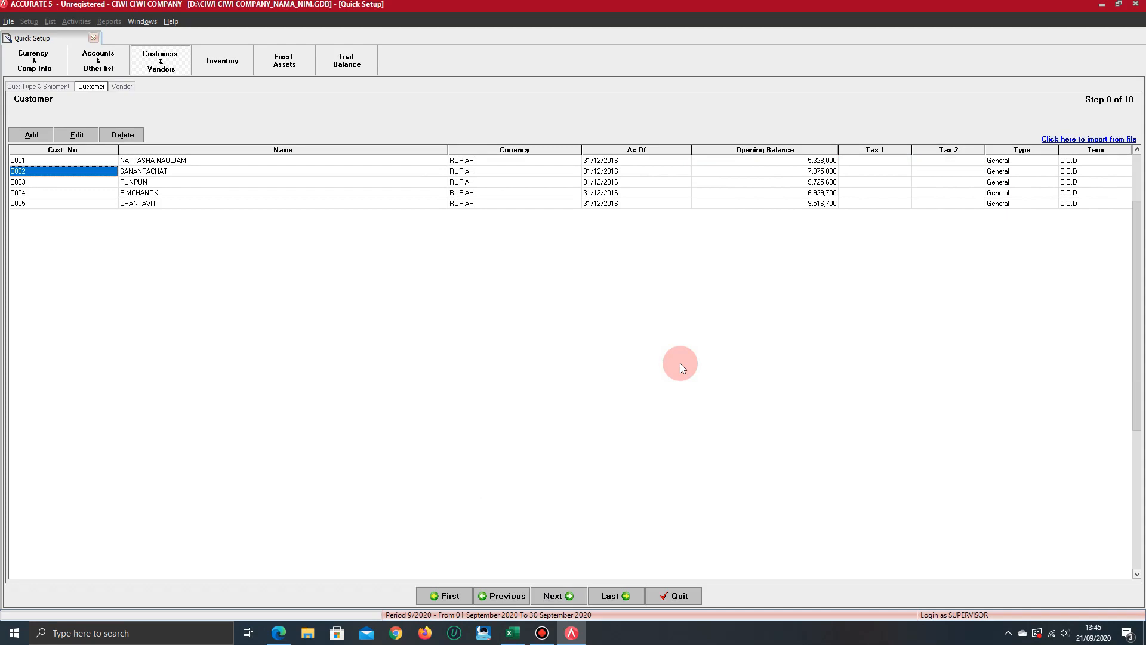
Compare the third to fifth customers in Accurate with the Nama Pelanggan table in the answer-key PDF
key(Down)
key(Tab)
key(Down)
key(Down)
key(alt+Tab)
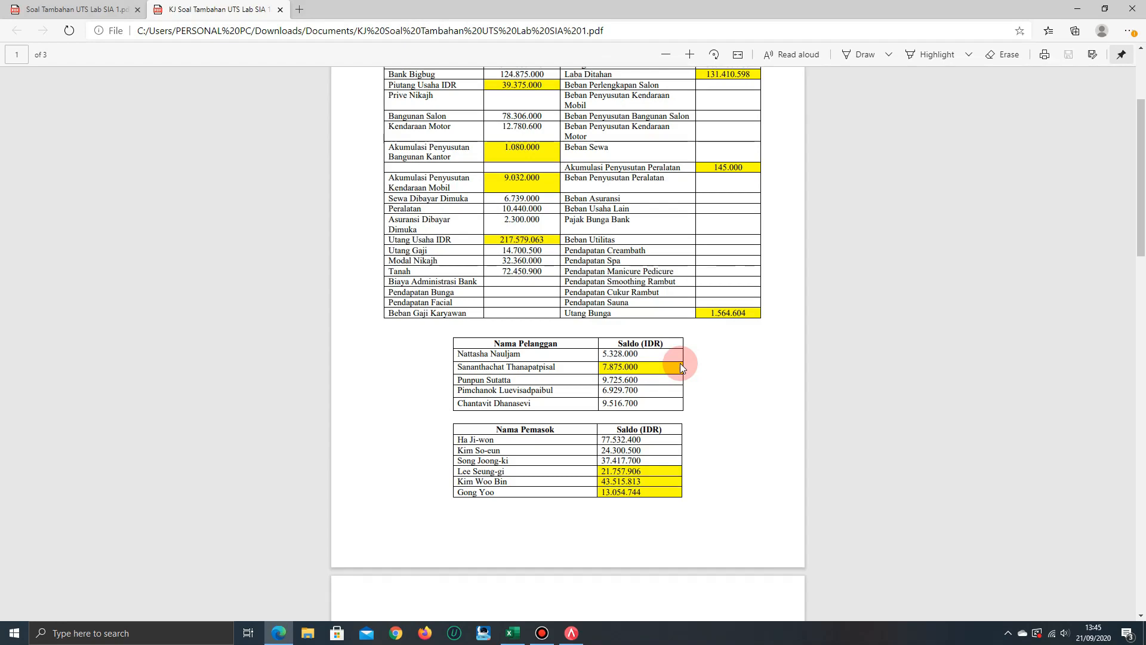
key(alt+Tab)
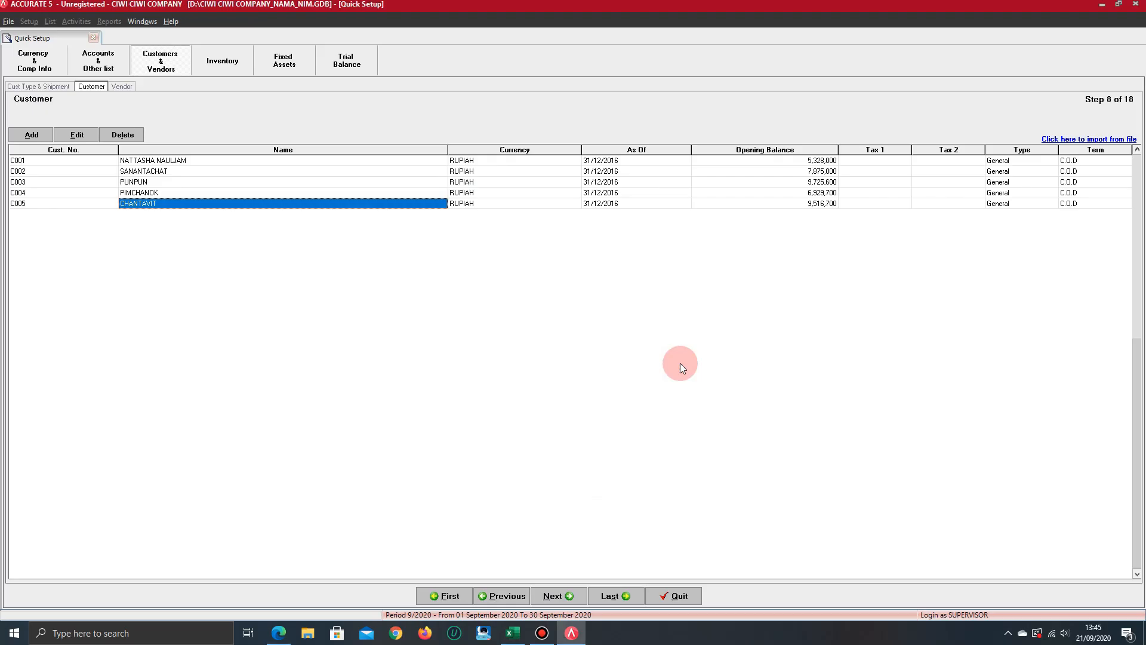
key(alt+Tab)
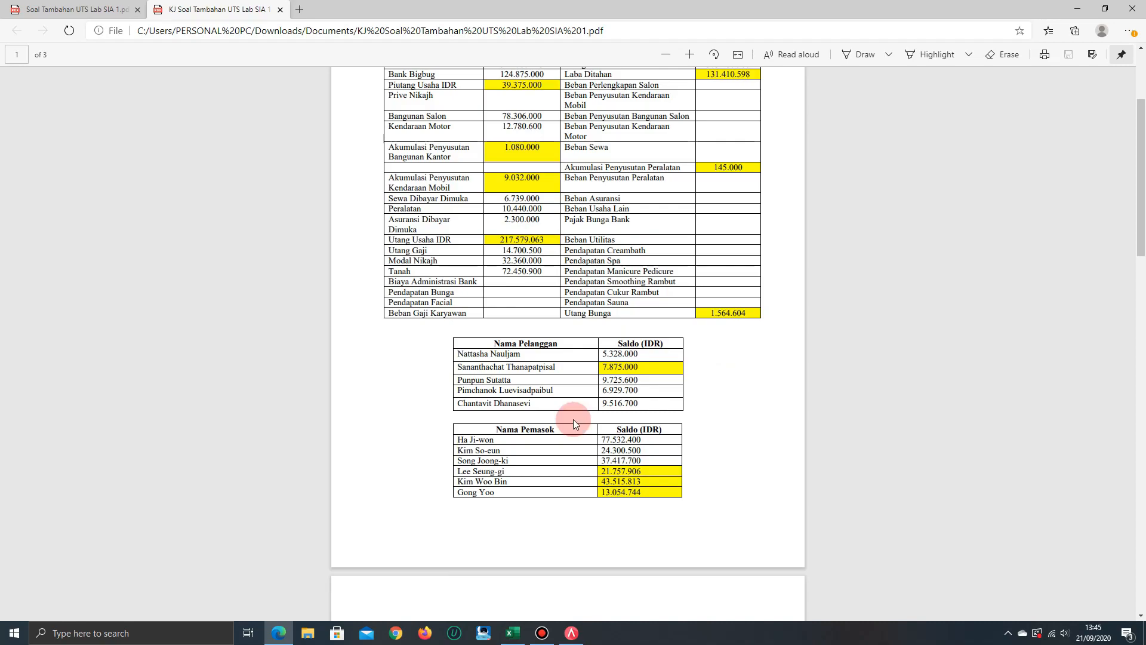
key(alt+Tab)
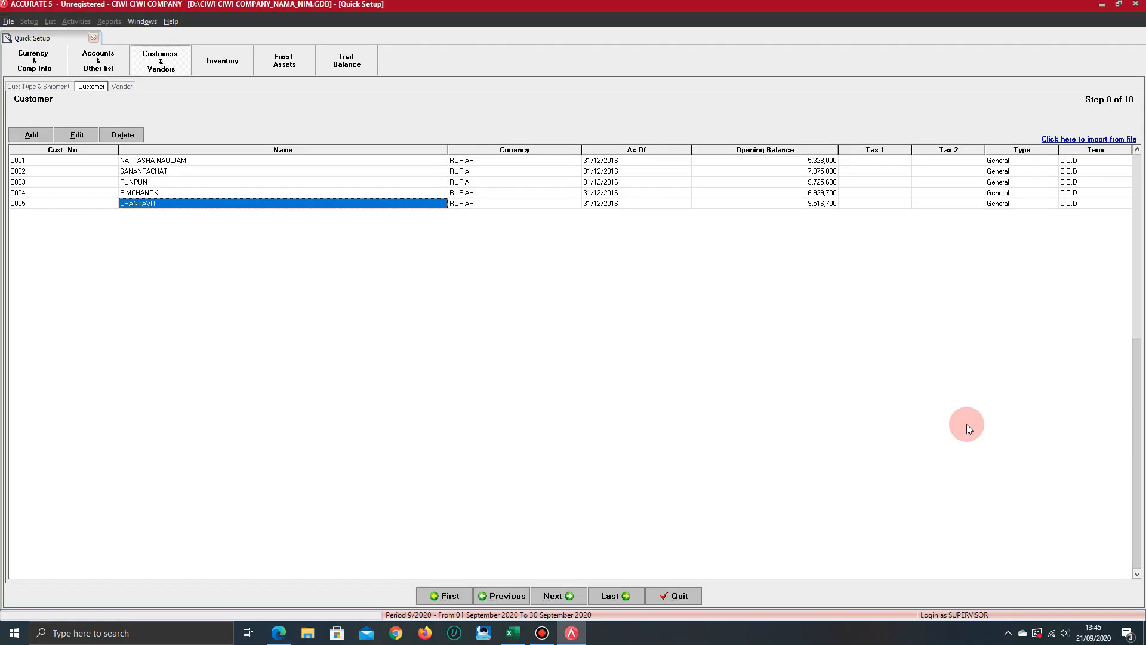
Check the last customer's opening balance and continue Quick Setup to the vendor list
key(Tab)
key(Tab)
key(Tab)
key(Tab)
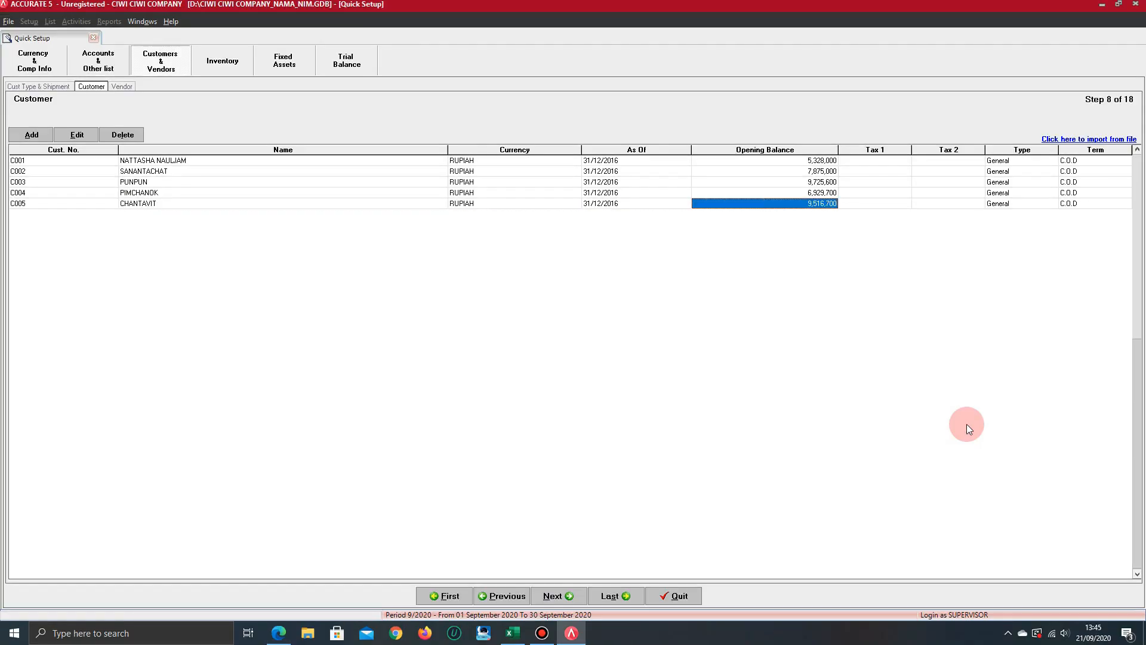
key(shift+Tab)
click(570, 595)
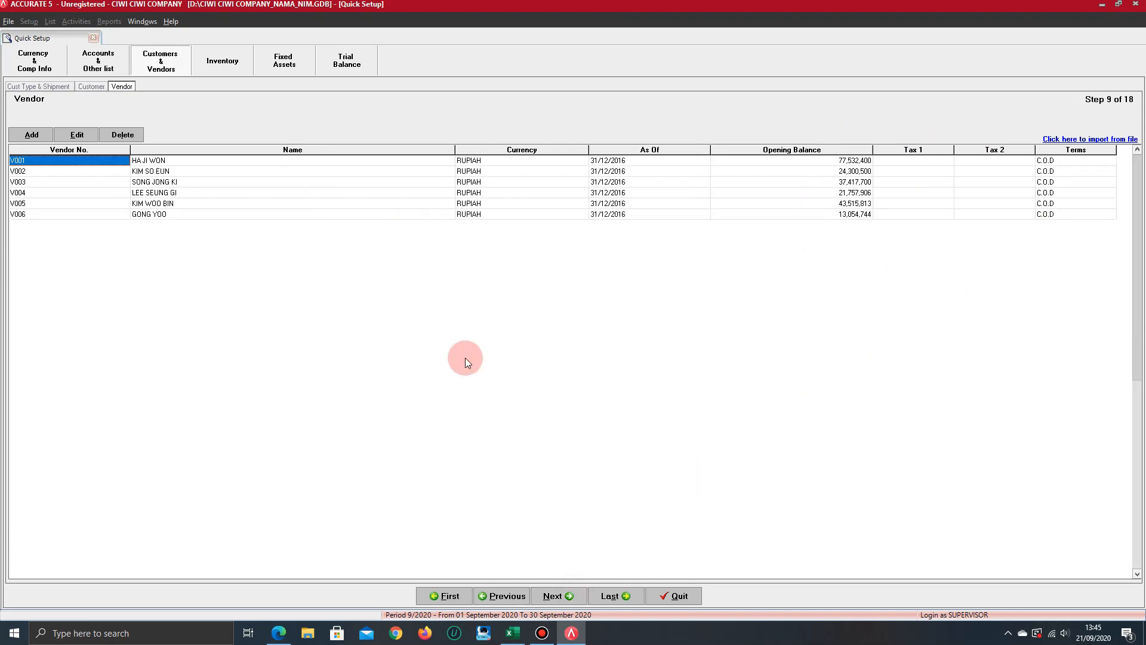
Check the first vendor's currency, date, opening balance and taxes in Accurate against the Nama Pemasok table in the answer-key PDF
key(alt+Tab)
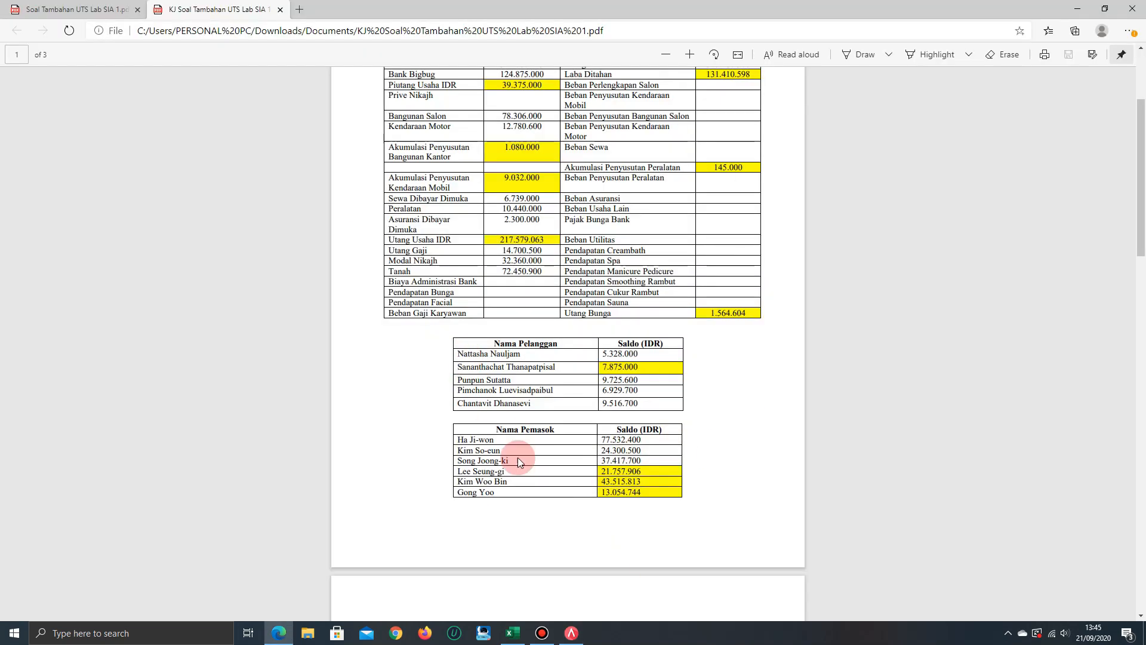
key(alt+Tab)
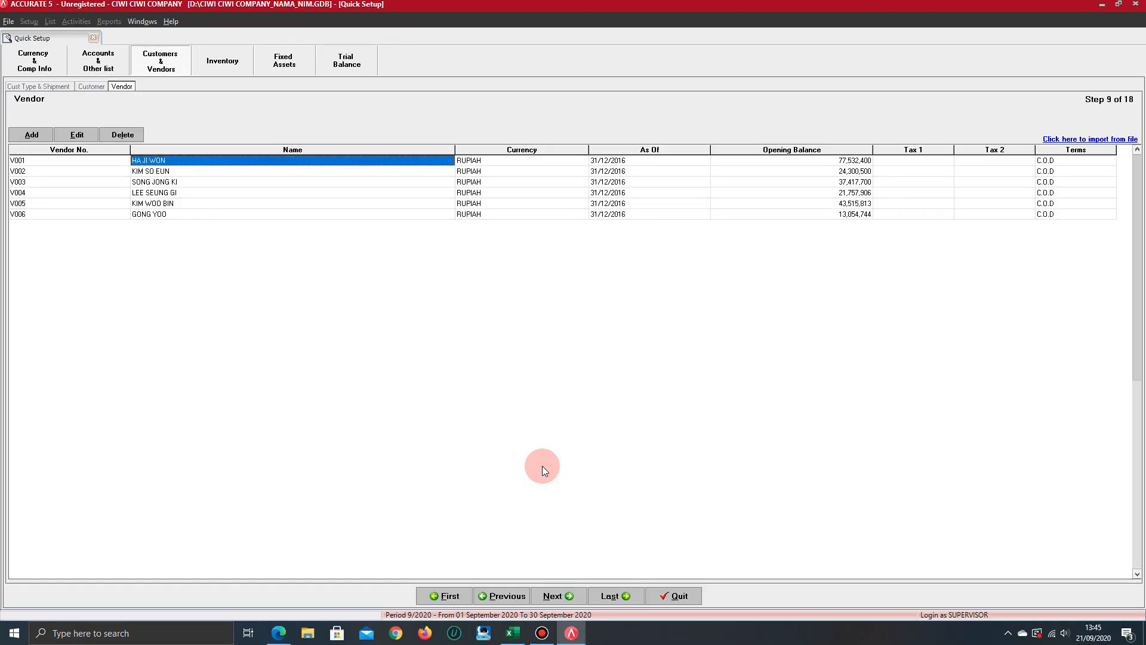
key(Tab)
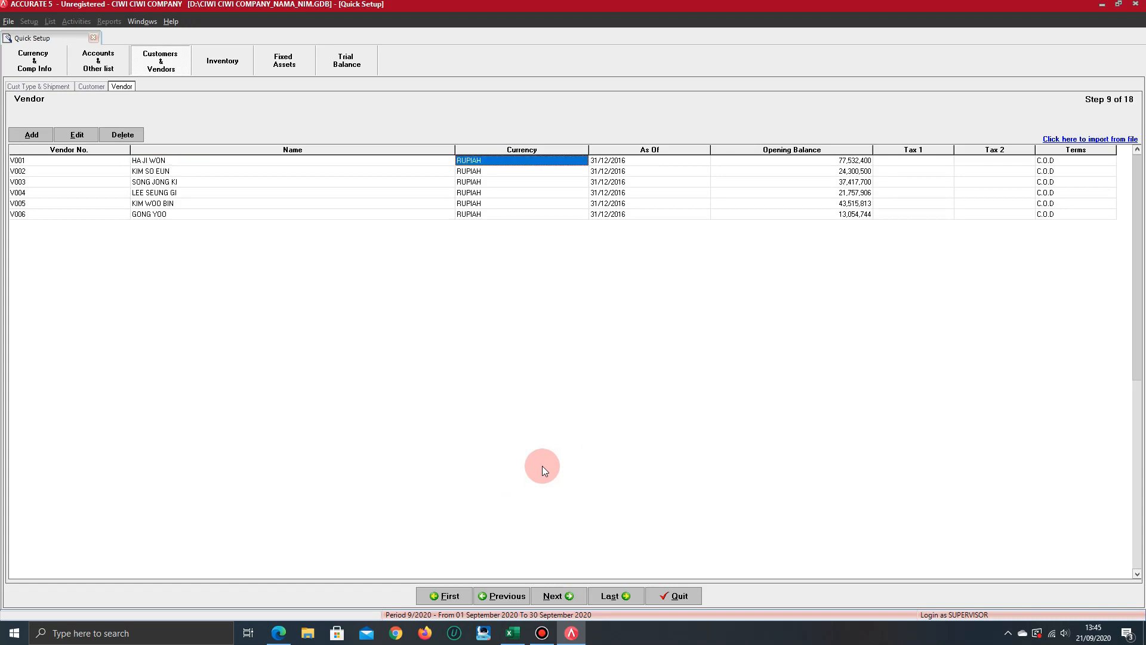
key(Tab)
key(Tab)
key(alt+Tab)
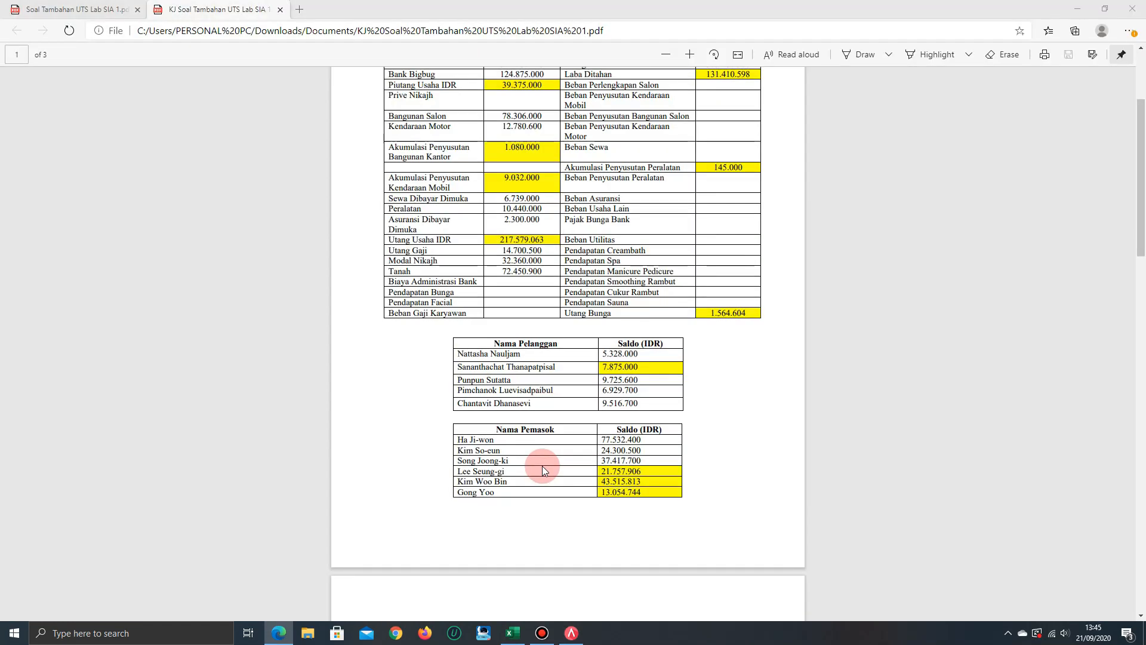
key(alt+Tab)
key(Tab)
key(Tab)
key(Tab)
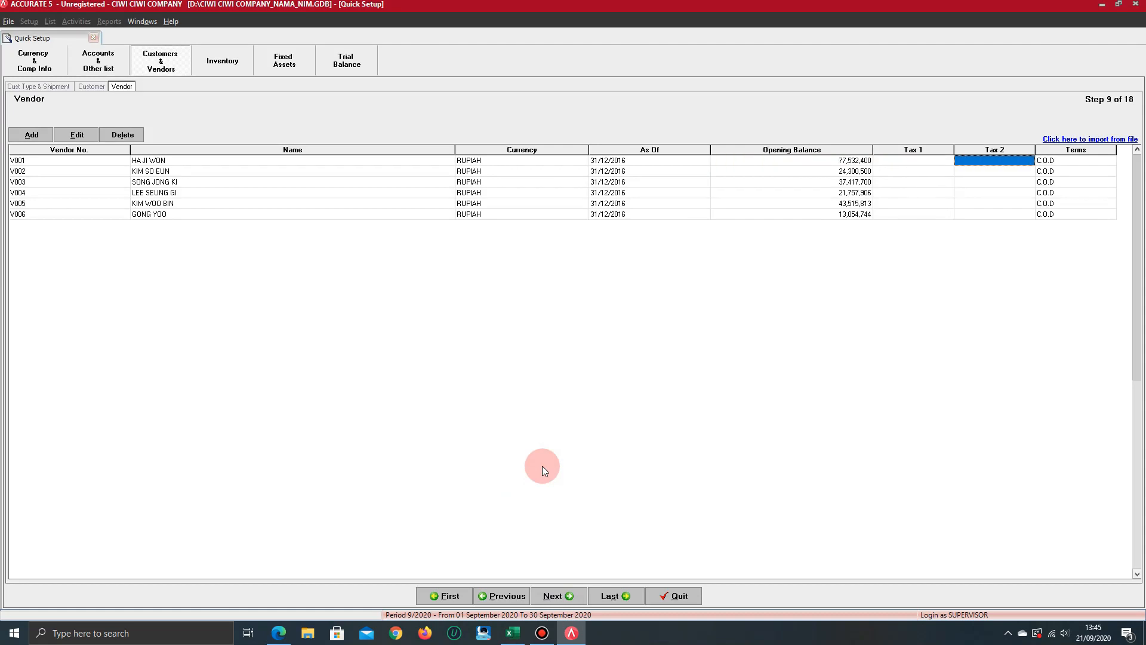
Review the opening balances and names of the remaining vendors, from the second to the sixth
key(Down)
key(Left)
key(Left)
key(Left)
key(Left)
key(Left)
key(Left)
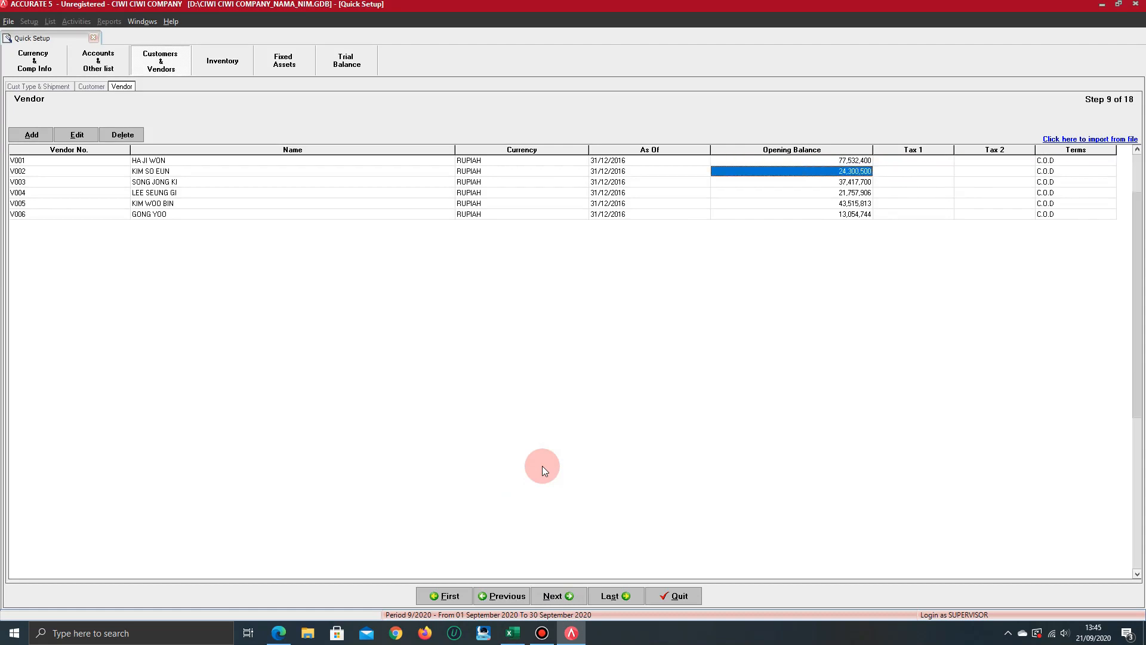
key(Down)
key(Down)
key(Down)
key(Down)
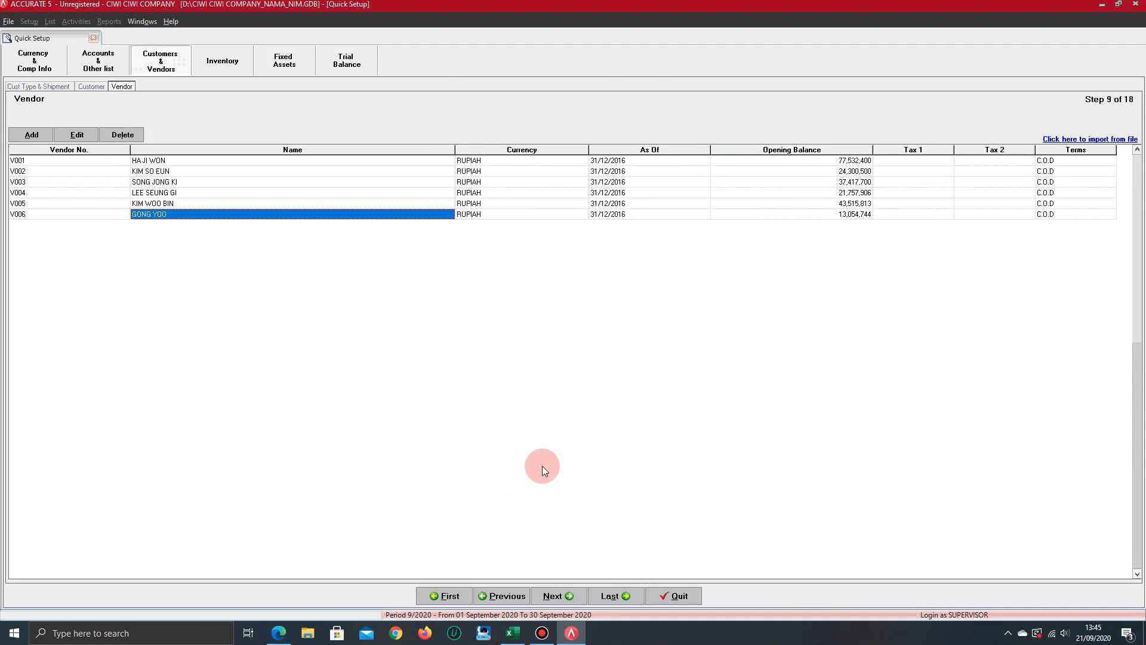
Compare the last vendor with the answer-key PDF, and exit Quick Setup in Accurate
key(alt+Tab)
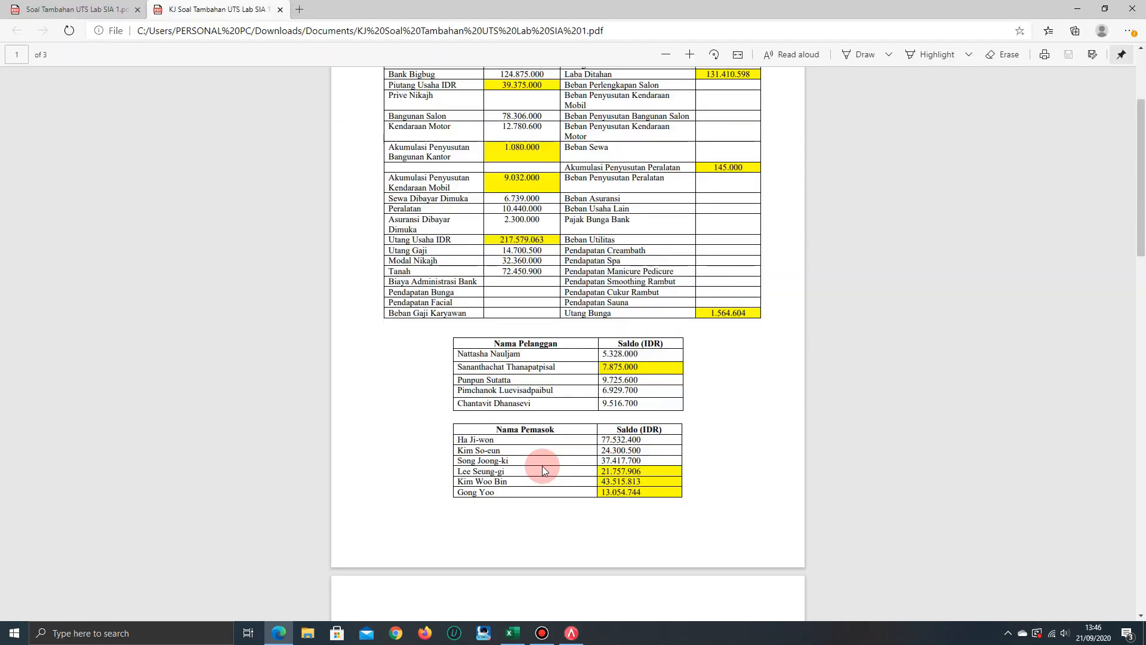
key(alt+Tab)
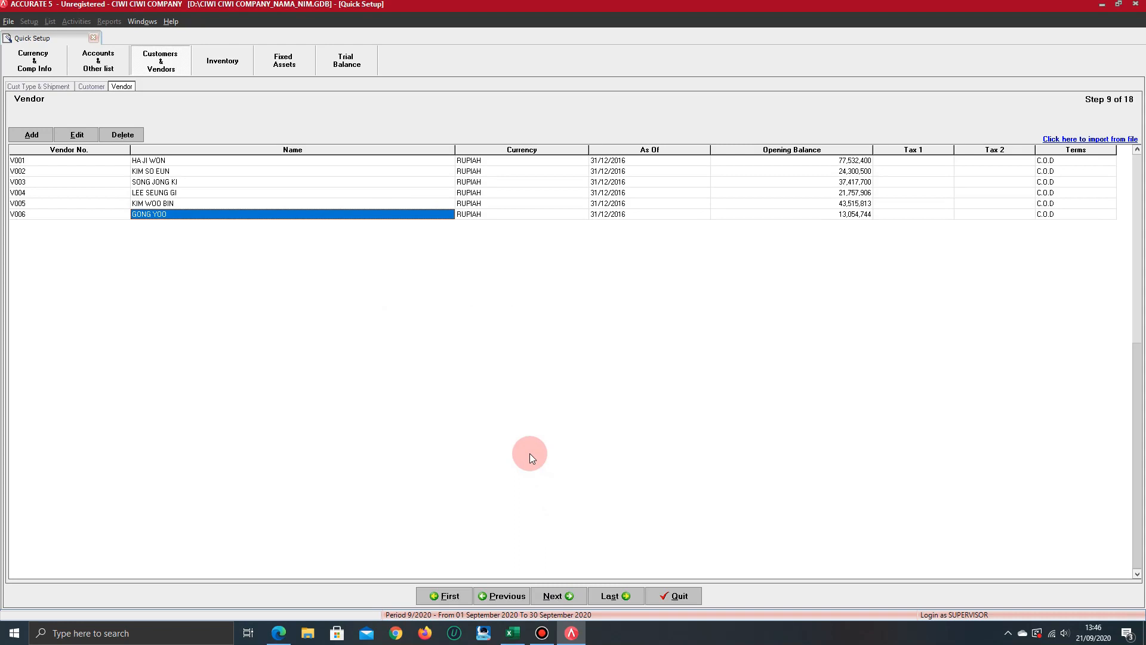
click(615, 596)
click(674, 596)
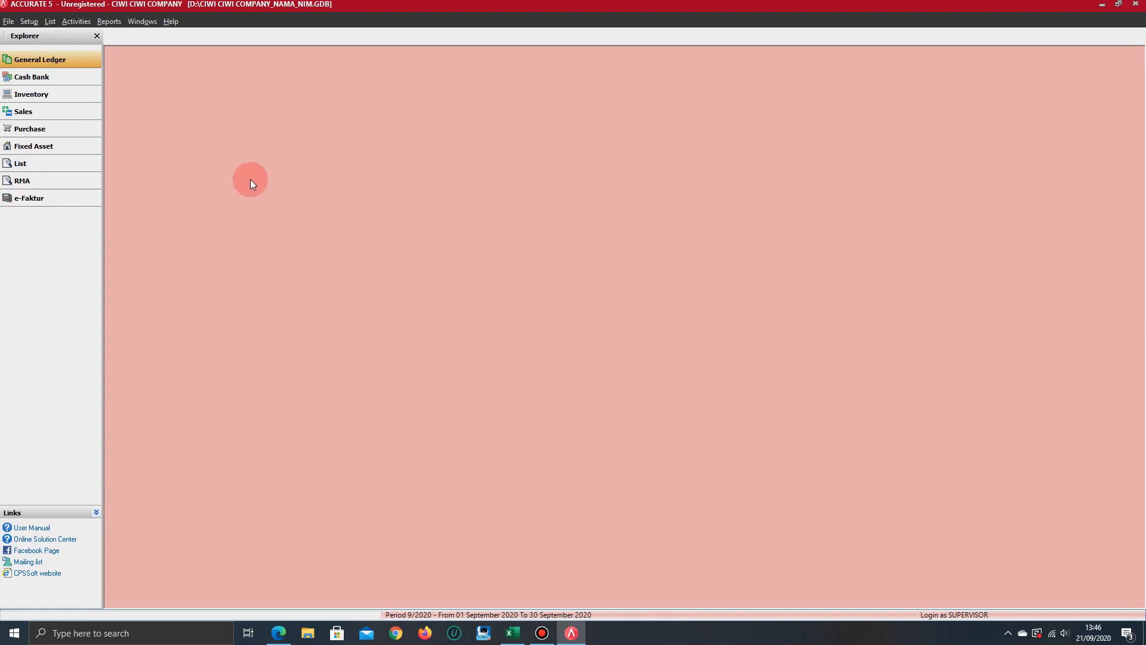
Open the chart of accounts in General Ledger and review the KENDARAAN MOTOR and AKUM. PENYUSUTAN BANGUNAN accounts
click(53, 65)
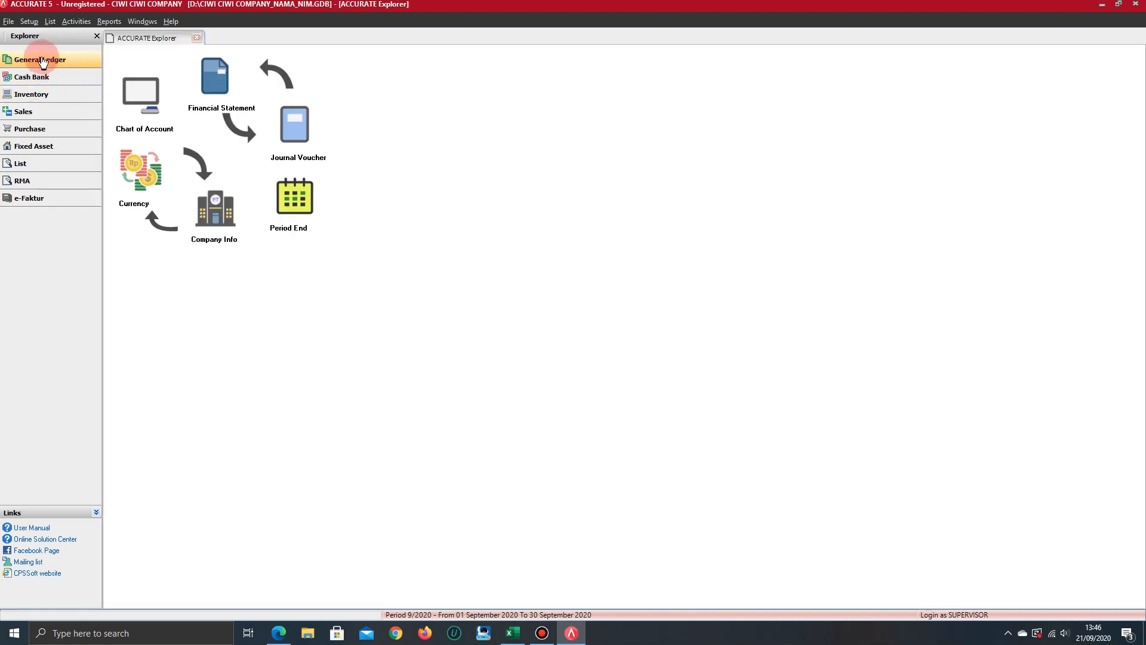
click(148, 102)
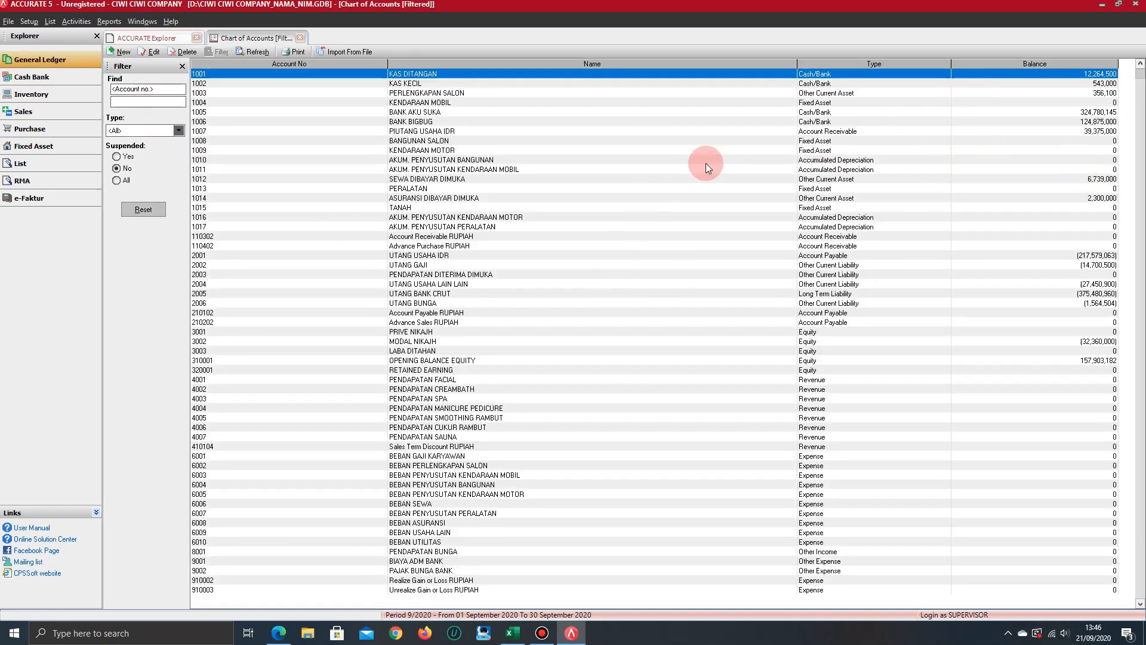
click(528, 151)
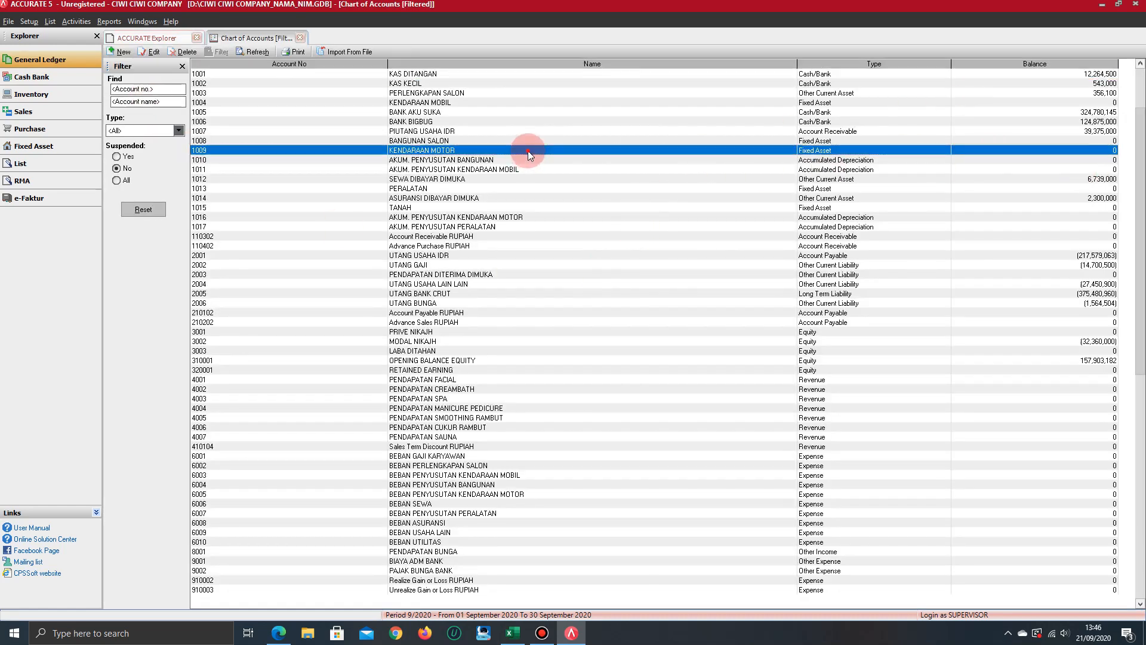
click(880, 160)
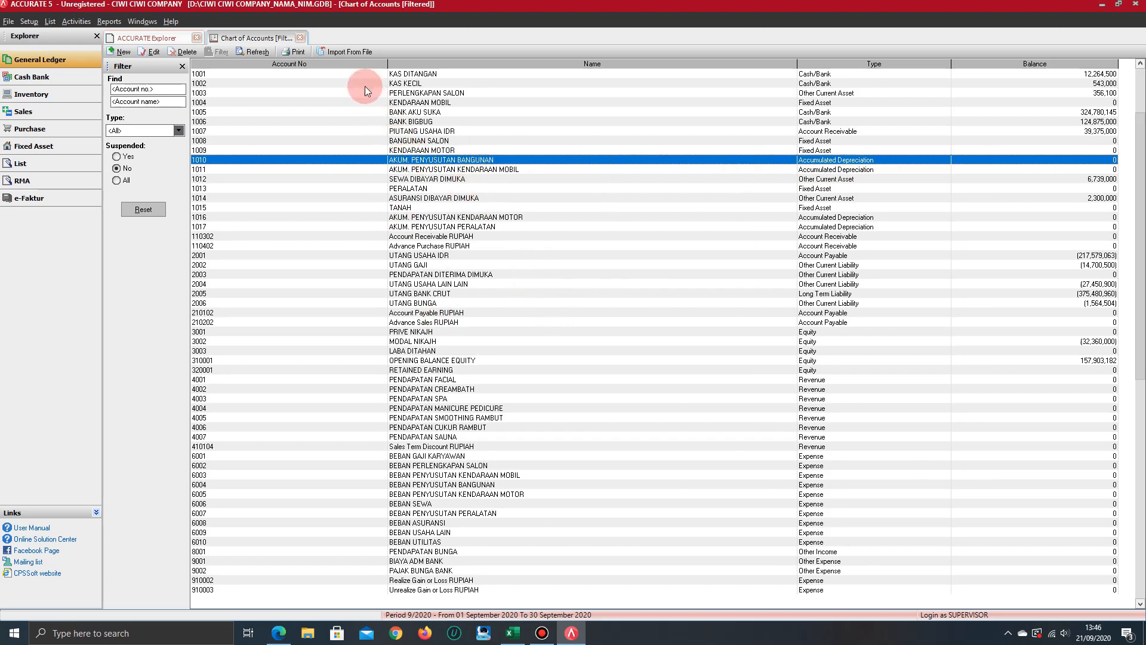
Close the chart of accounts and start a journal voucher dated 31/12/2016 with the description SALDO AWAL ASET TETAP
click(299, 38)
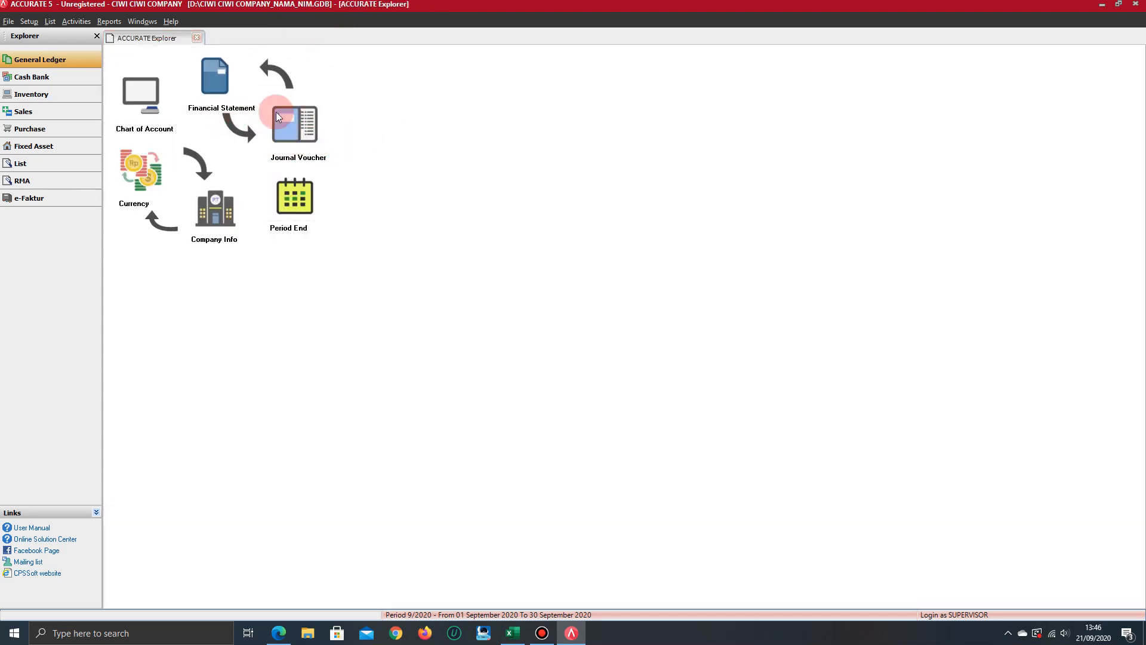
click(304, 133)
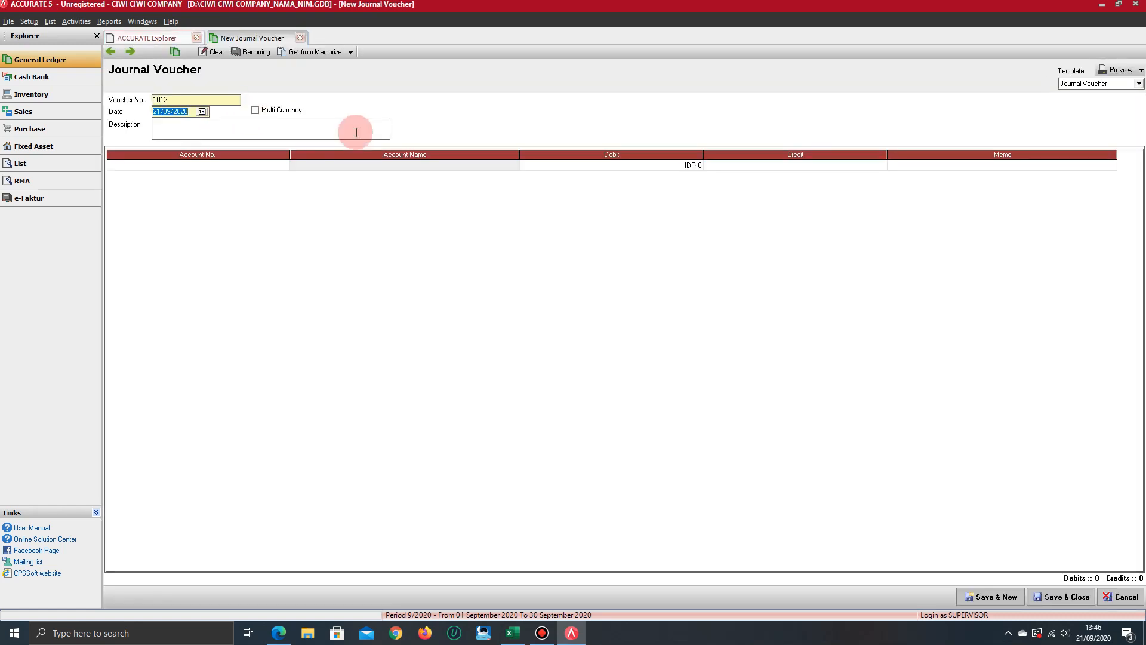
text(31)
text(1220)
text(SALDO )
text(AWAL )
text(ASET TE)
text(TAP)
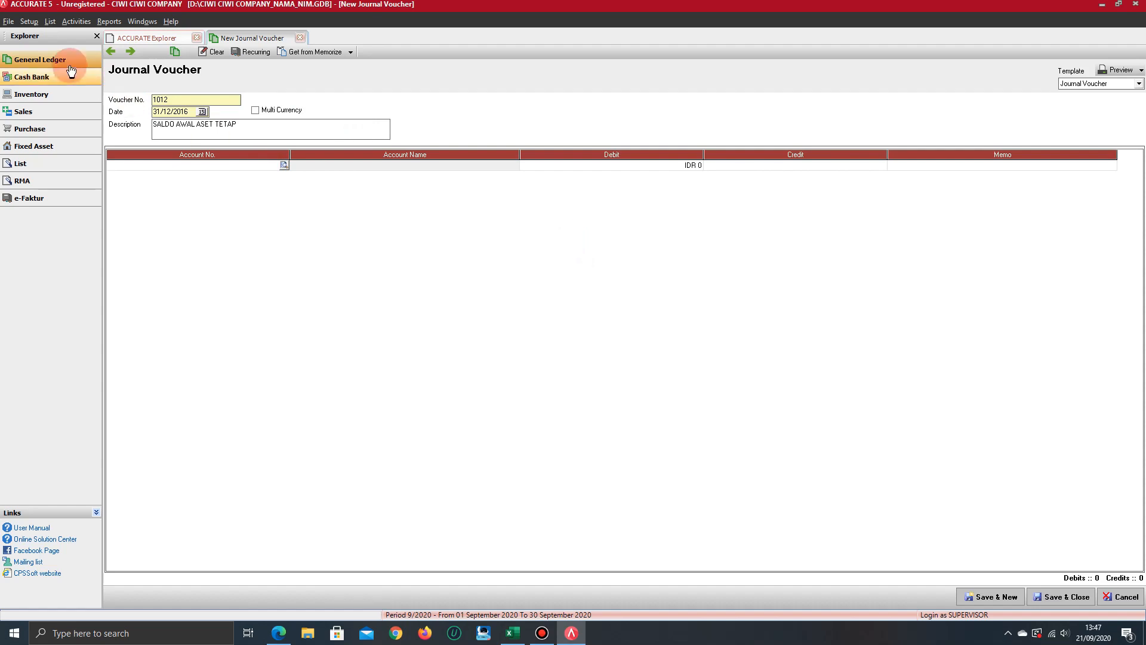
Reopen the chart of accounts and examine the accumulated depreciation and OPENING BALANCE EQUITY accounts
click(138, 37)
click(141, 94)
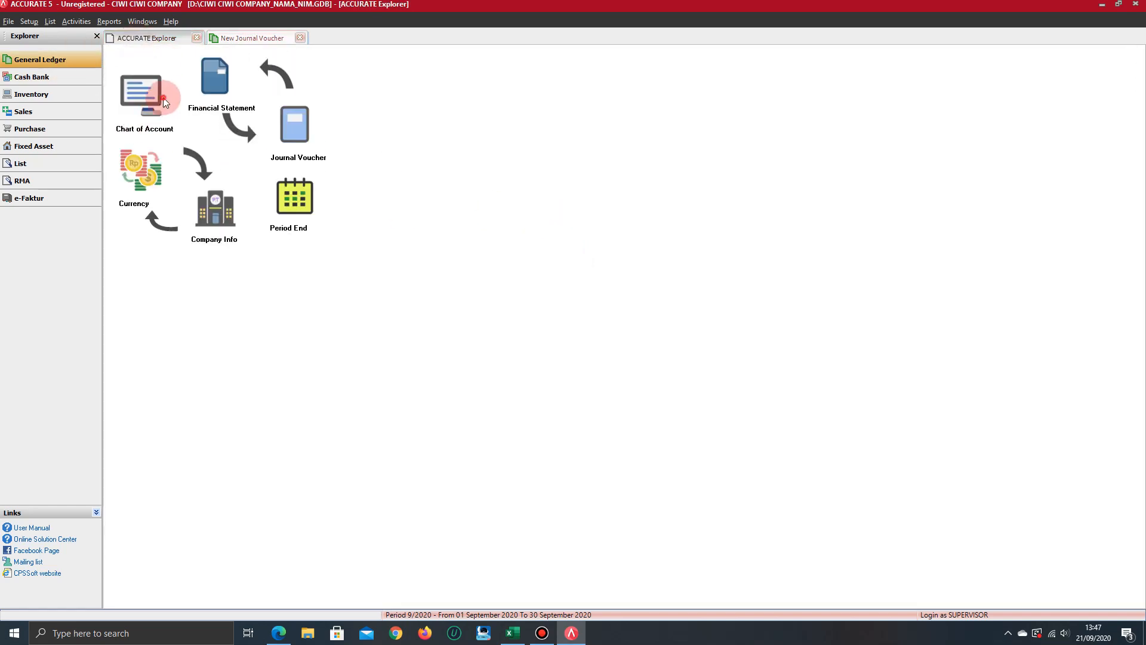
click(559, 446)
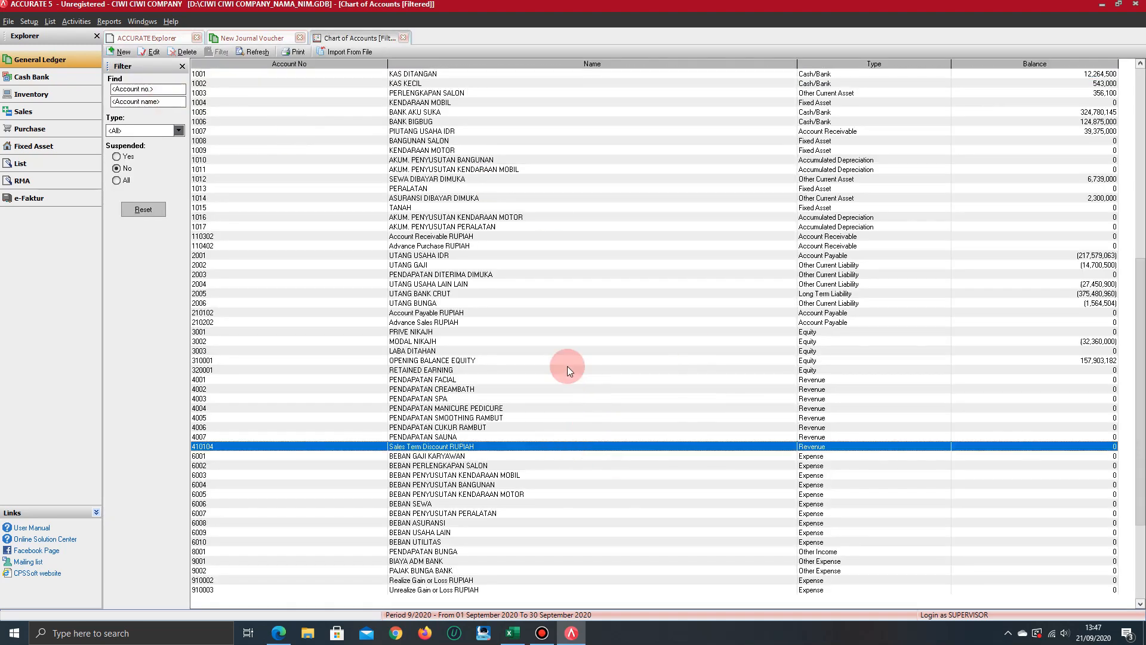
scroll(571, 367, up, 9)
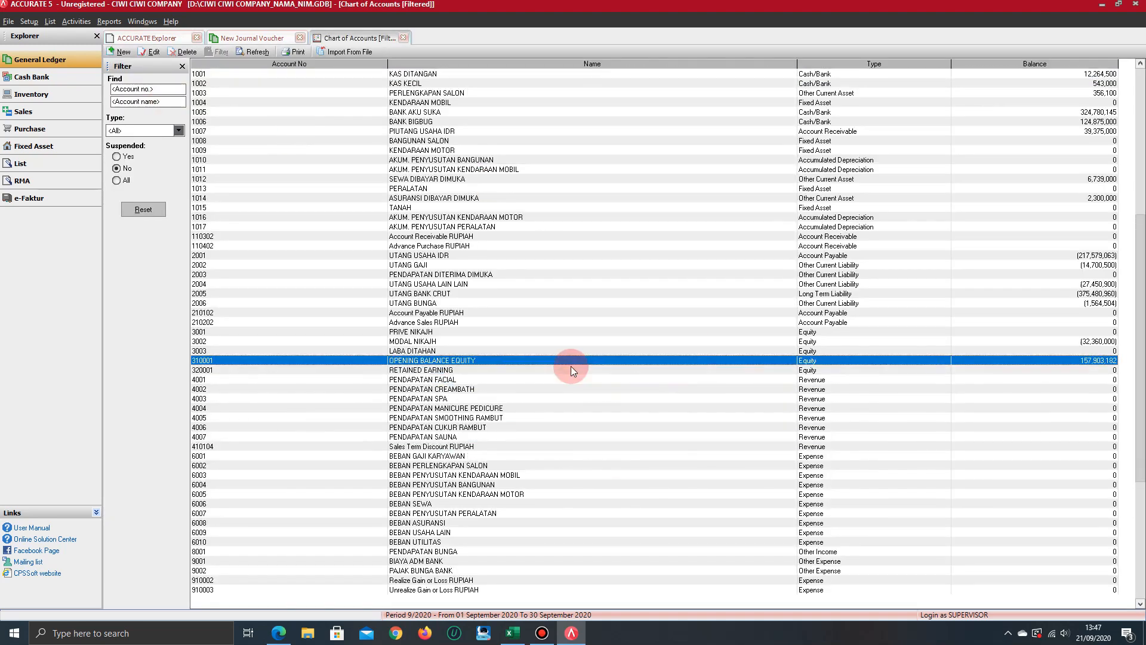
scroll(571, 367, up, 20)
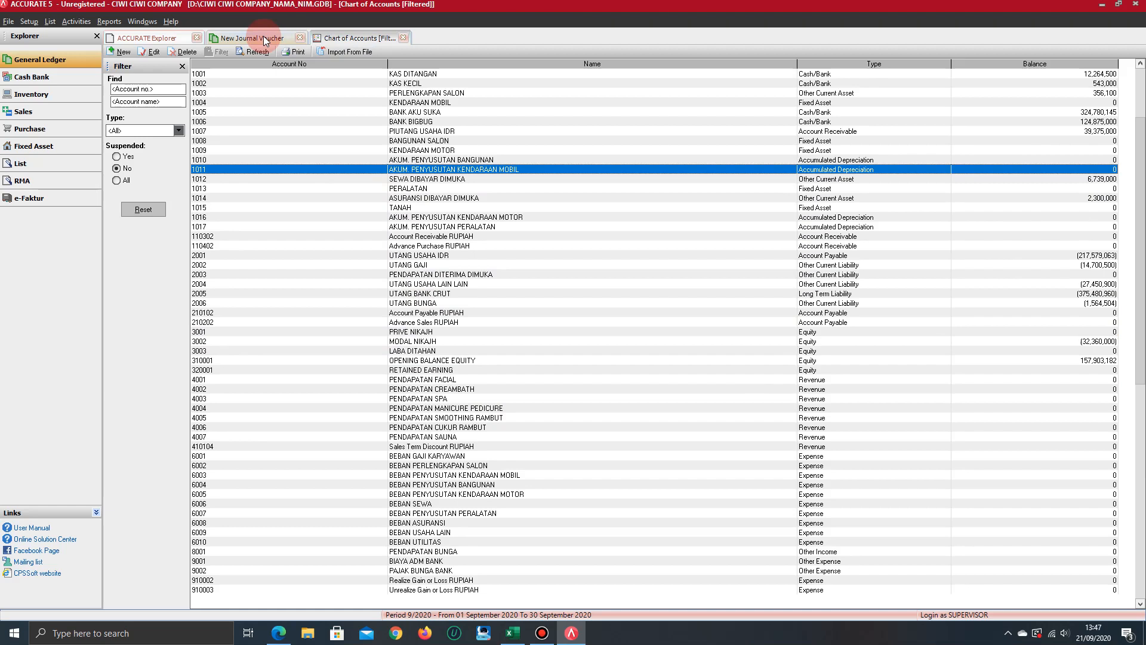
click(463, 361)
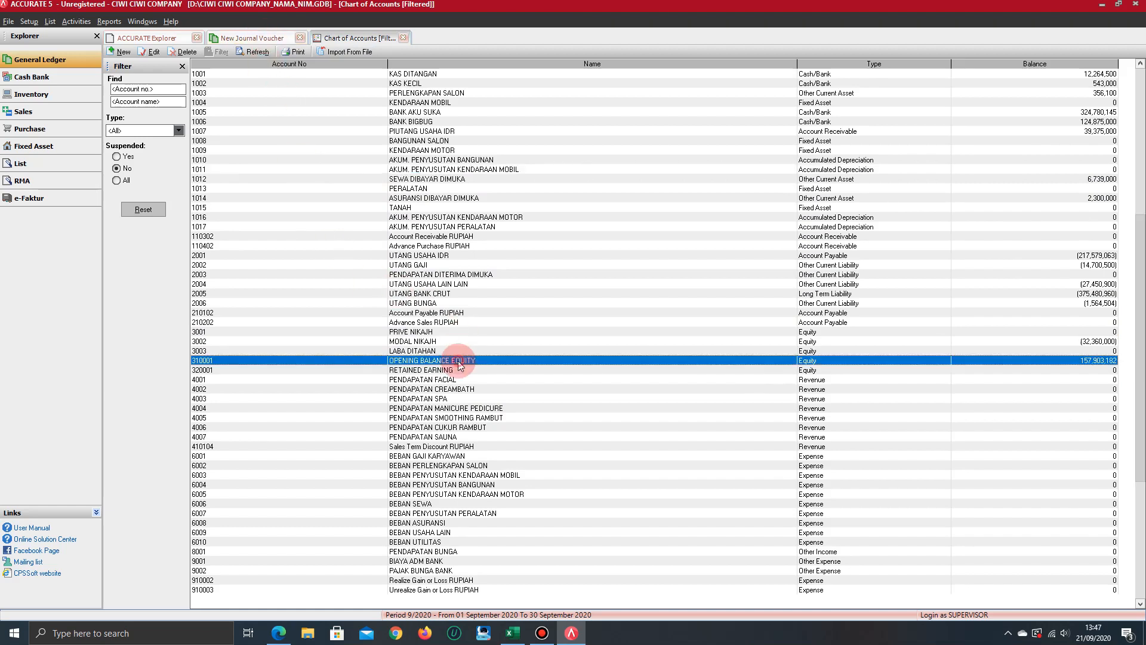
In the new journal voucher, add the KENDARAAN MOBIL account with a debit of 270,960,000 from the answer-key PDF
click(265, 38)
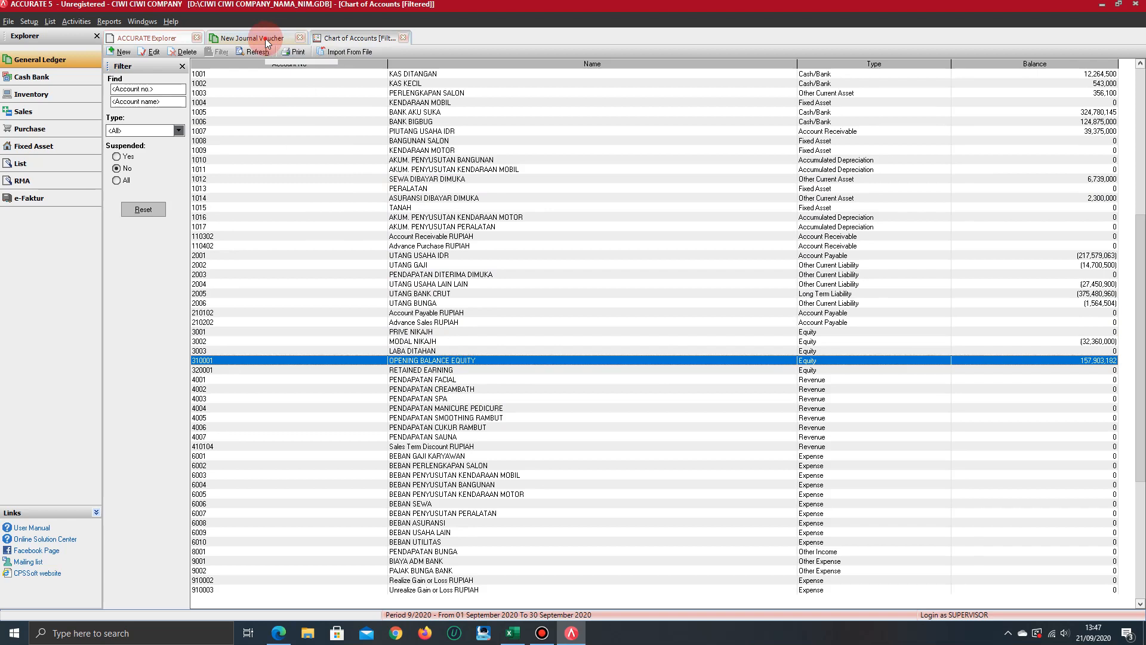
double_click(159, 167)
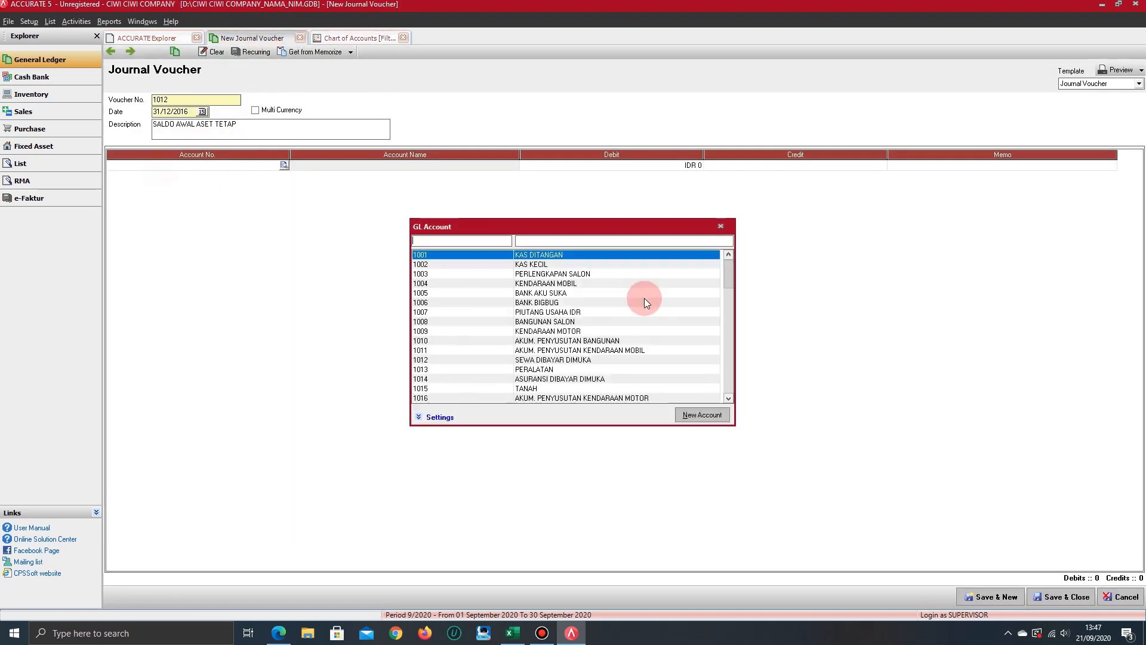
click(279, 633)
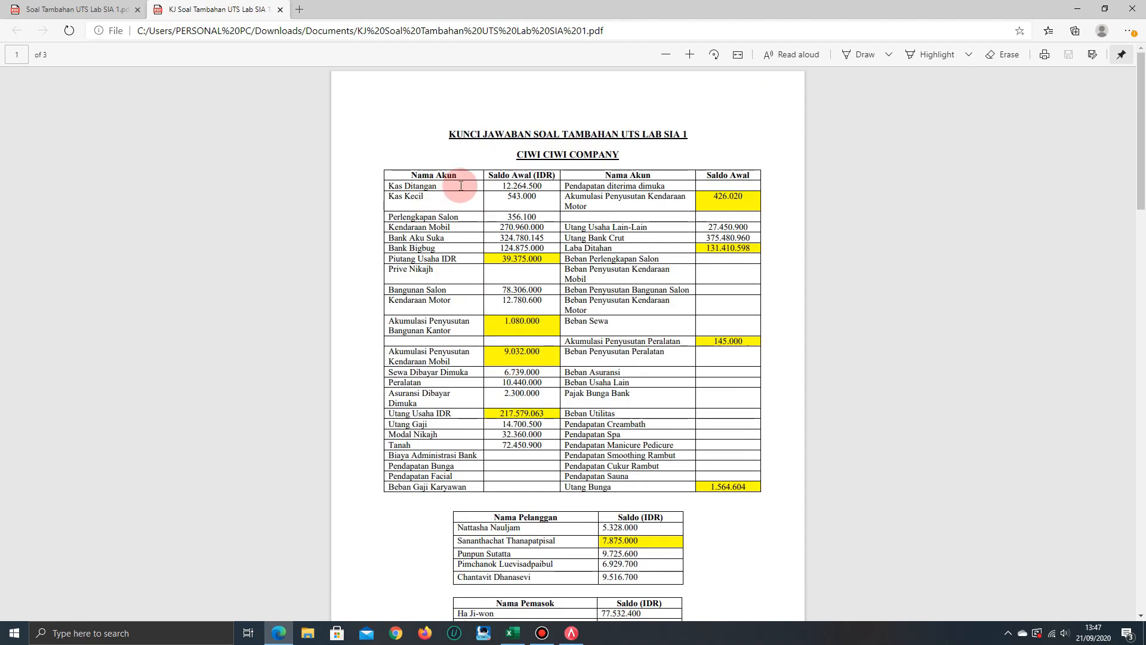
key(alt+Tab)
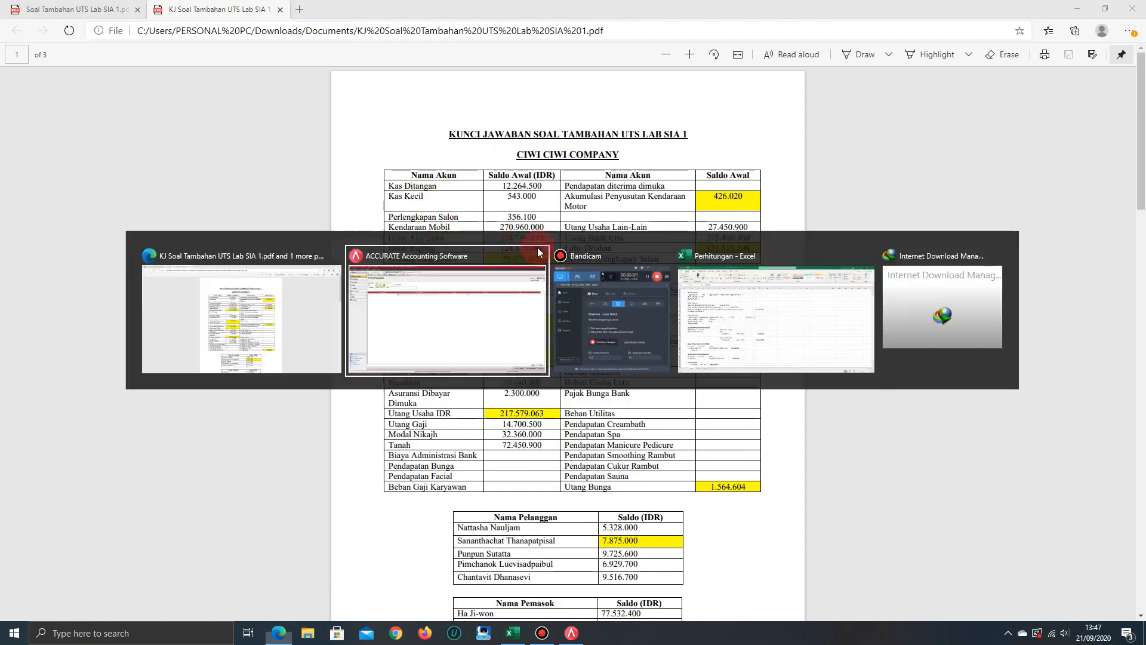
text(KEND)
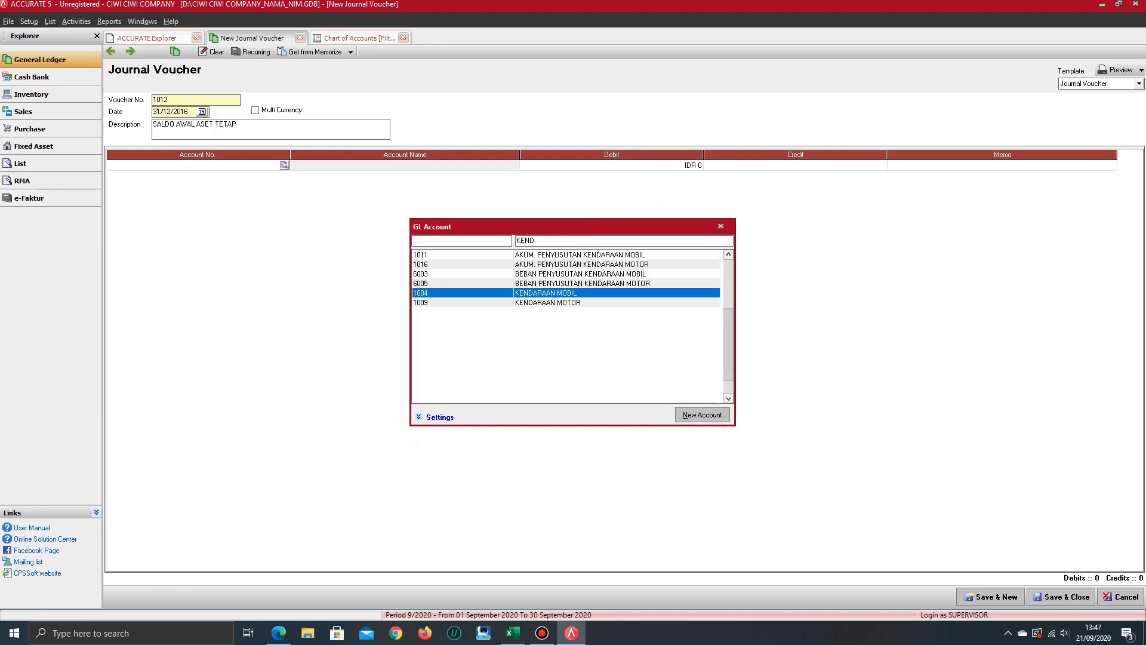
key(Return)
key(Tab)
key(alt+Tab)
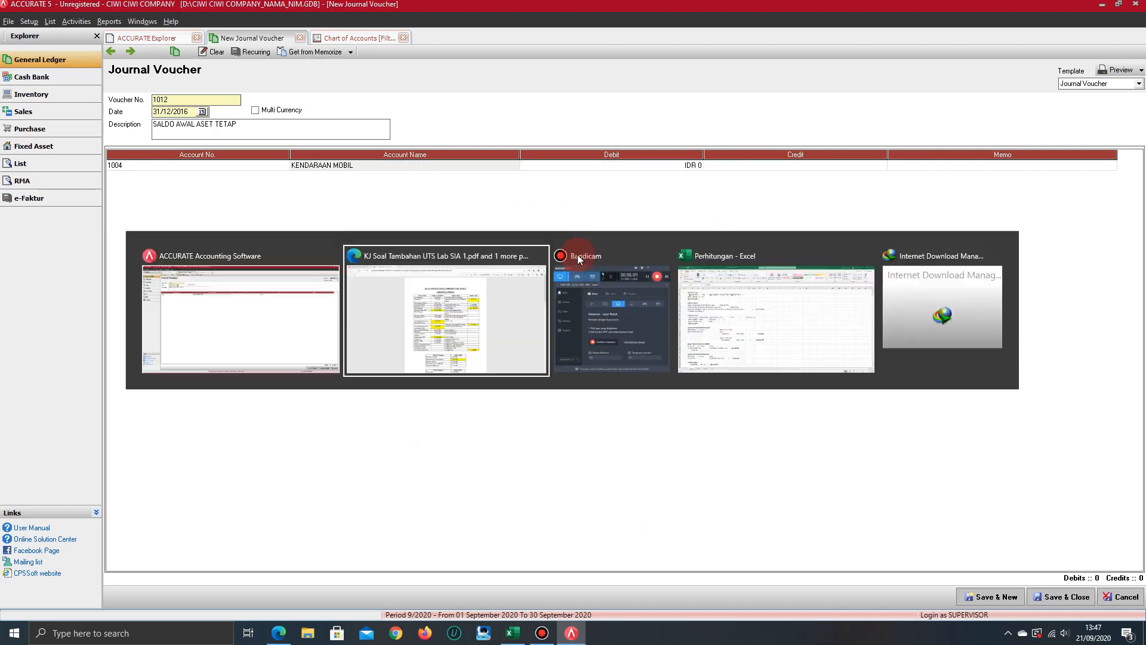
key(alt+Tab)
text(270,960,)
text(0000)
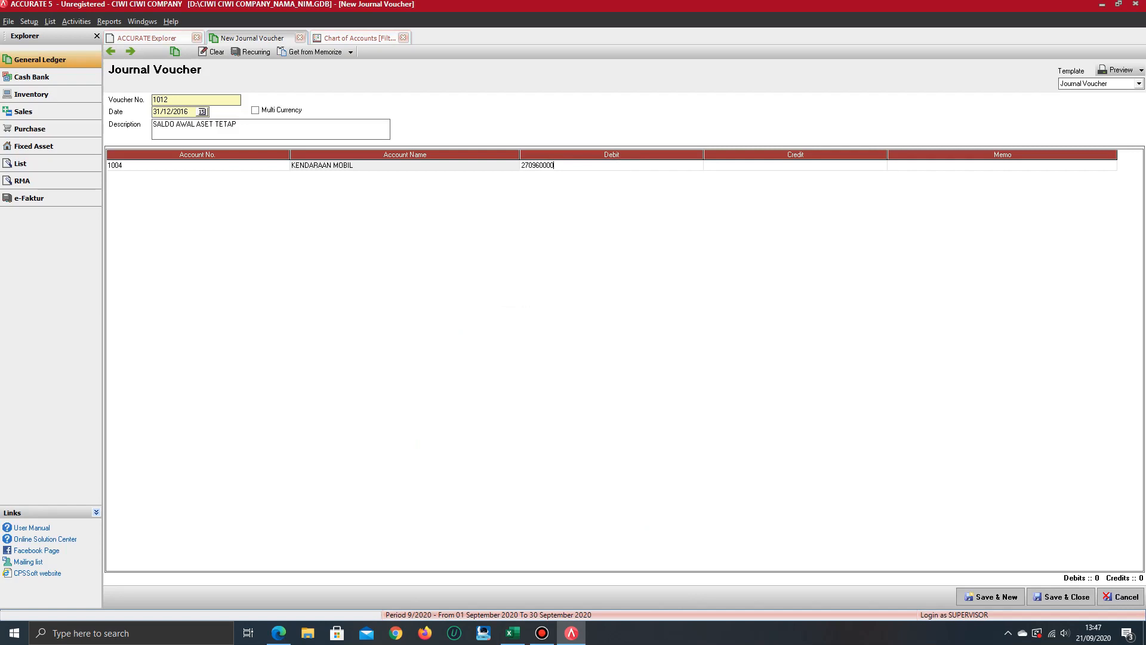
key(Tab)
key(Tab)
Add a voucher line for BANGUNAN SALON with a debit of 78,306,000 from the answer-key PDF
key(alt+Tab)
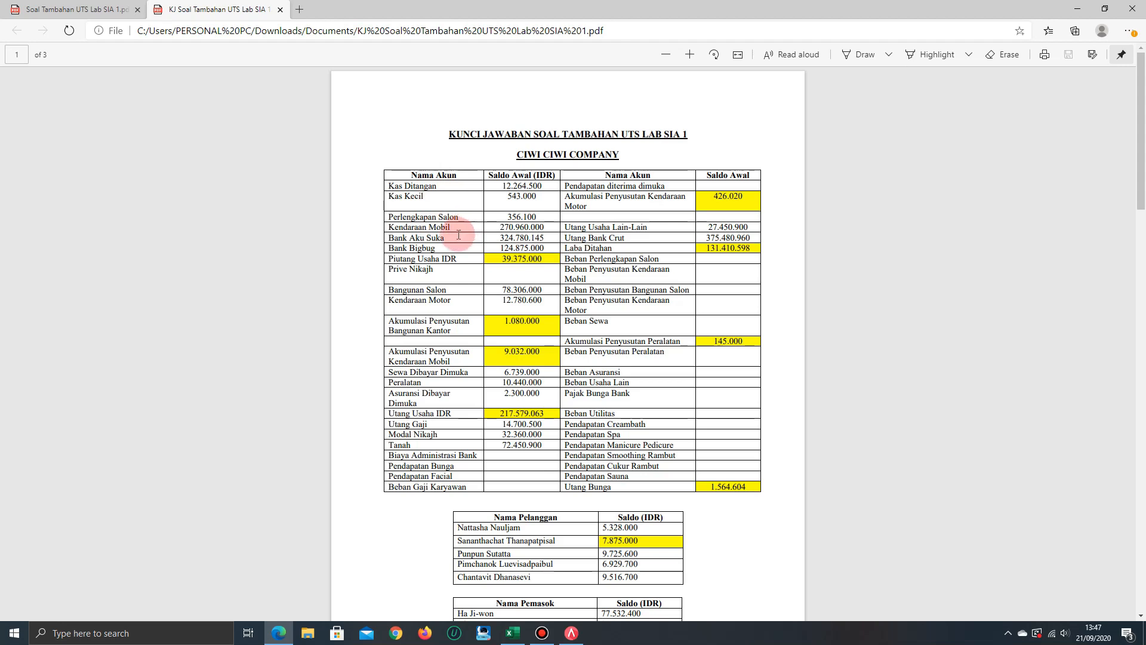
key(alt+Tab)
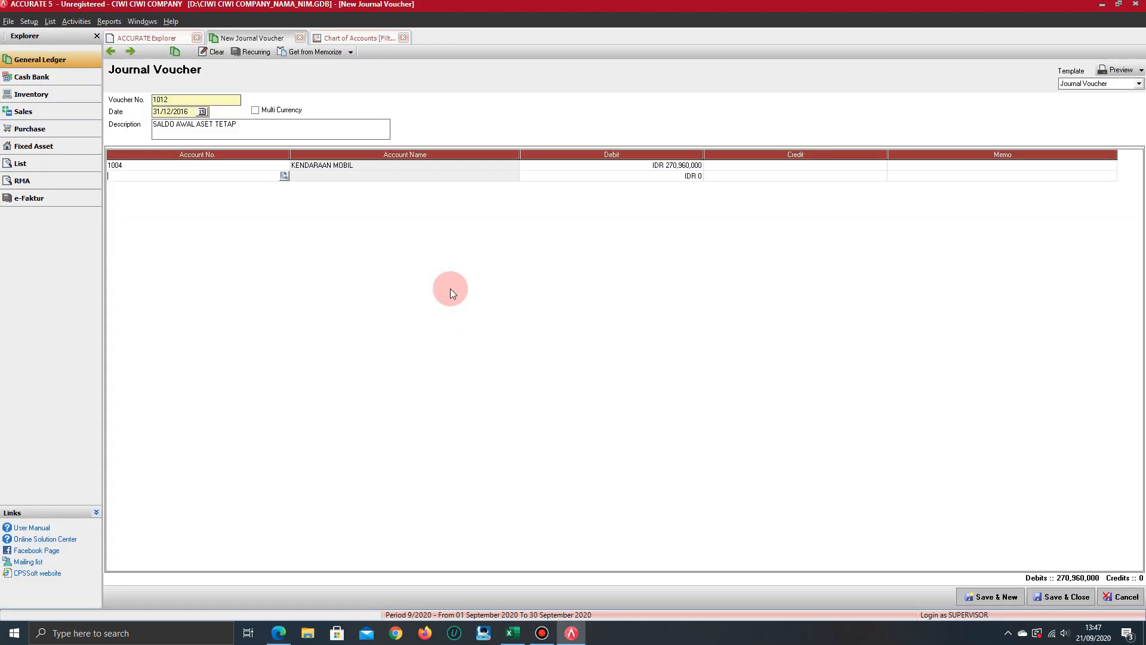
text(BANGU)
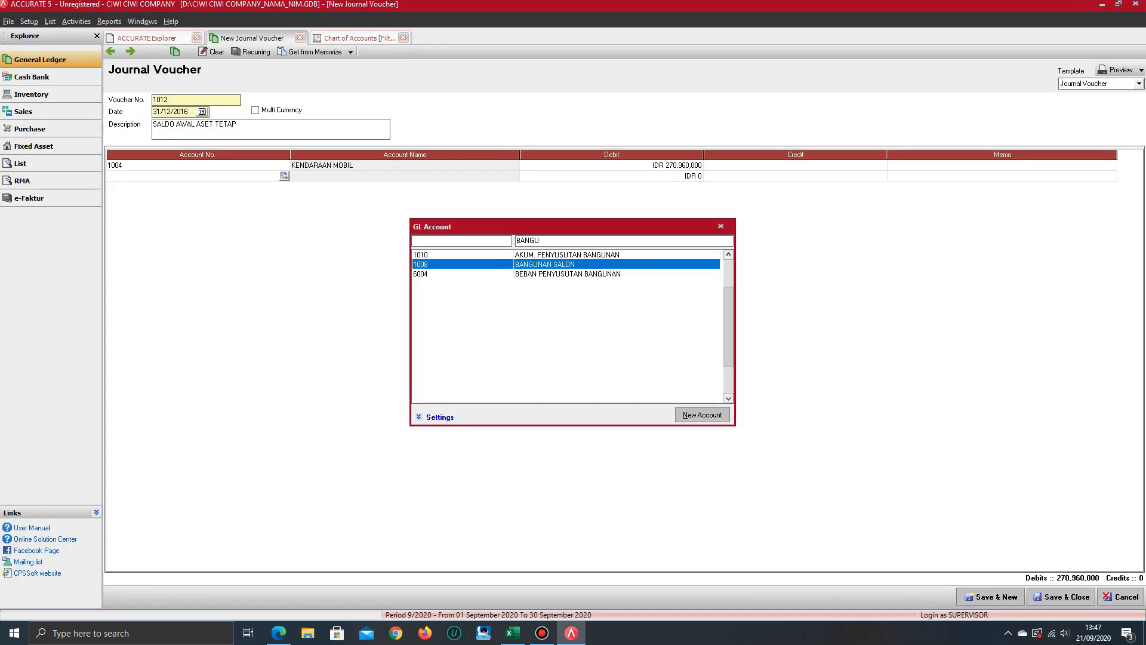
key(Return)
key(alt+Tab)
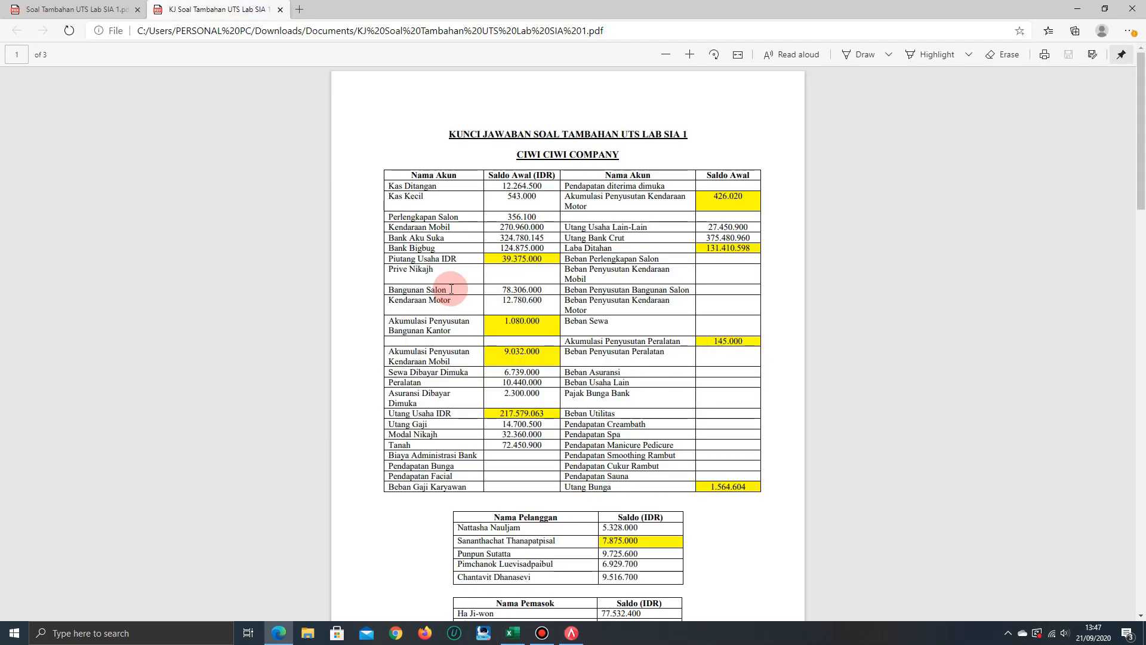
key(alt+Tab)
text(78)
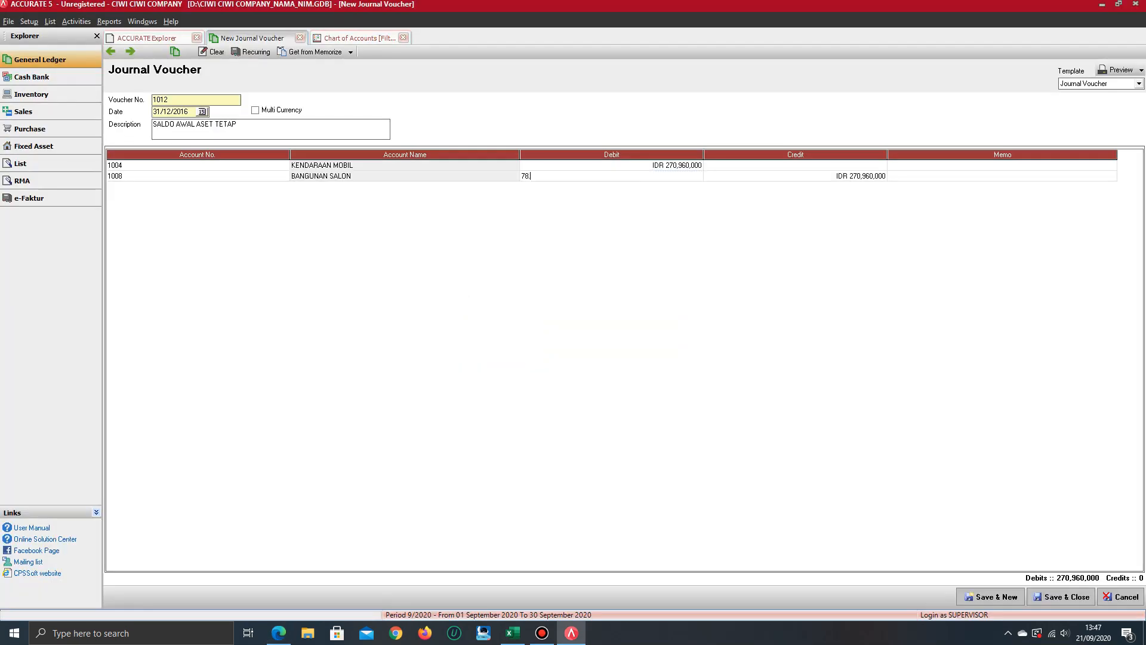
text(306000)
key(Tab)
key(Tab)
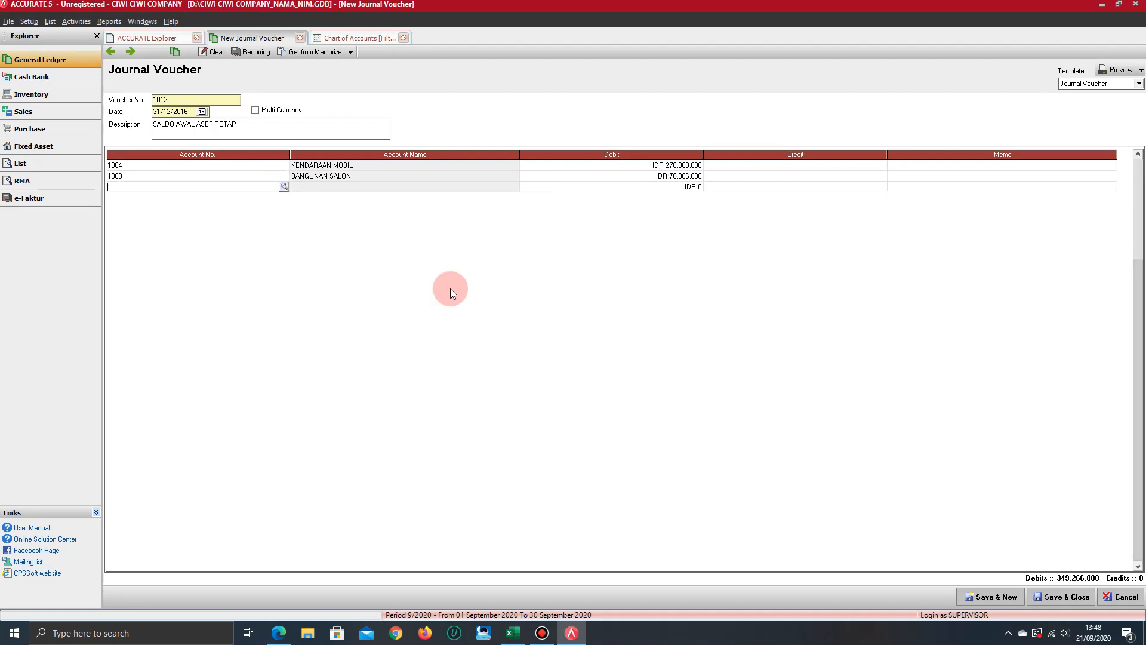
Add a voucher line for KENDARAAN MOTOR with a debit of 12,780,600 from the answer-key PDF
key(alt+Tab)
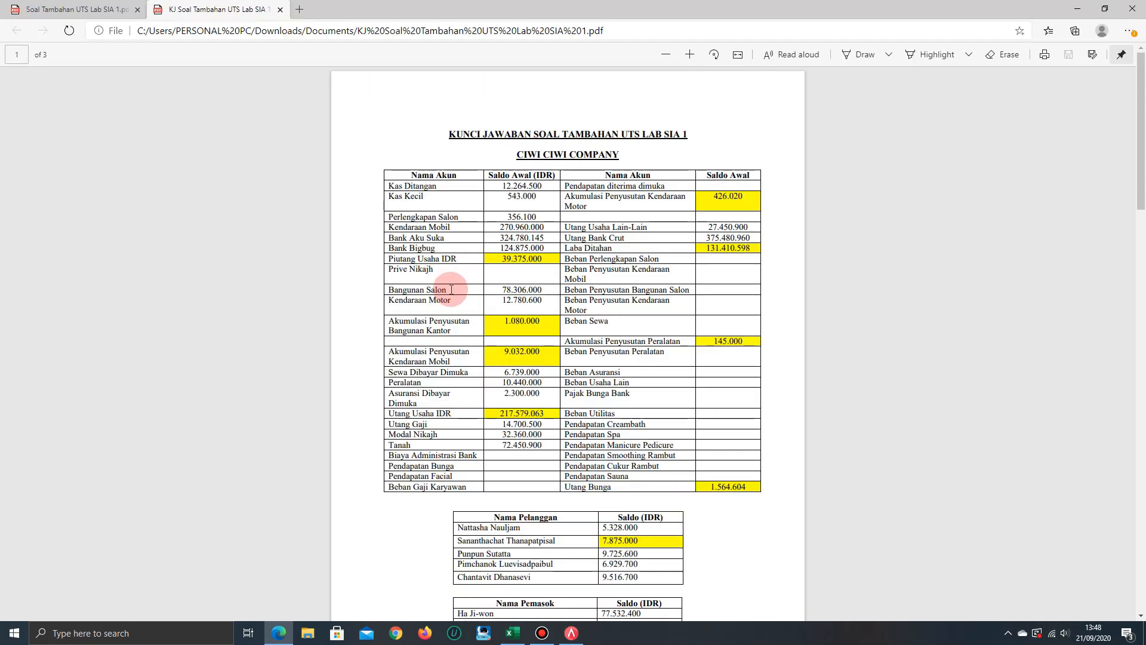
key(alt+Tab)
text(K)
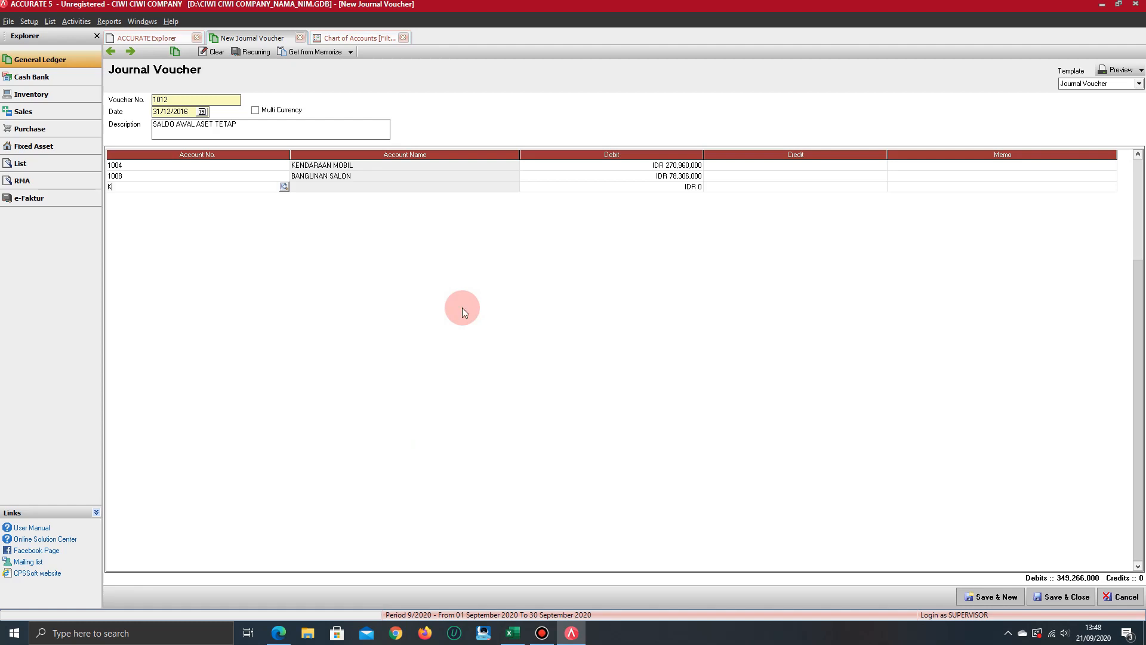
text(ENDA)
key(Down)
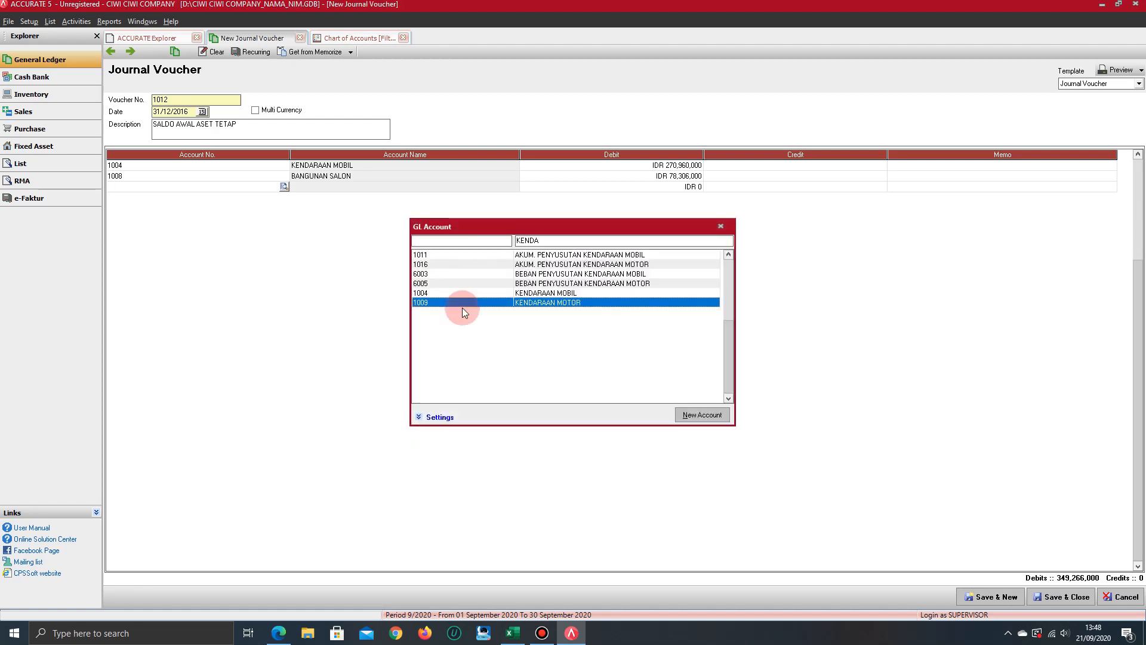
key(Return)
key(alt+Tab)
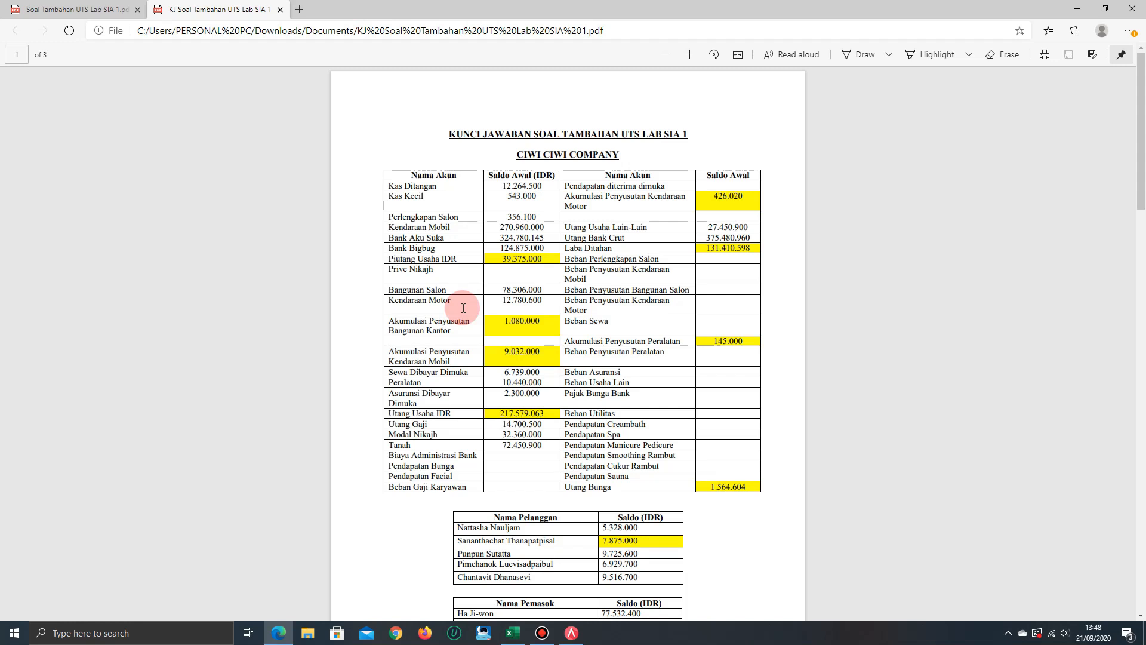
key(alt+Tab)
text(12780600)
key(Return)
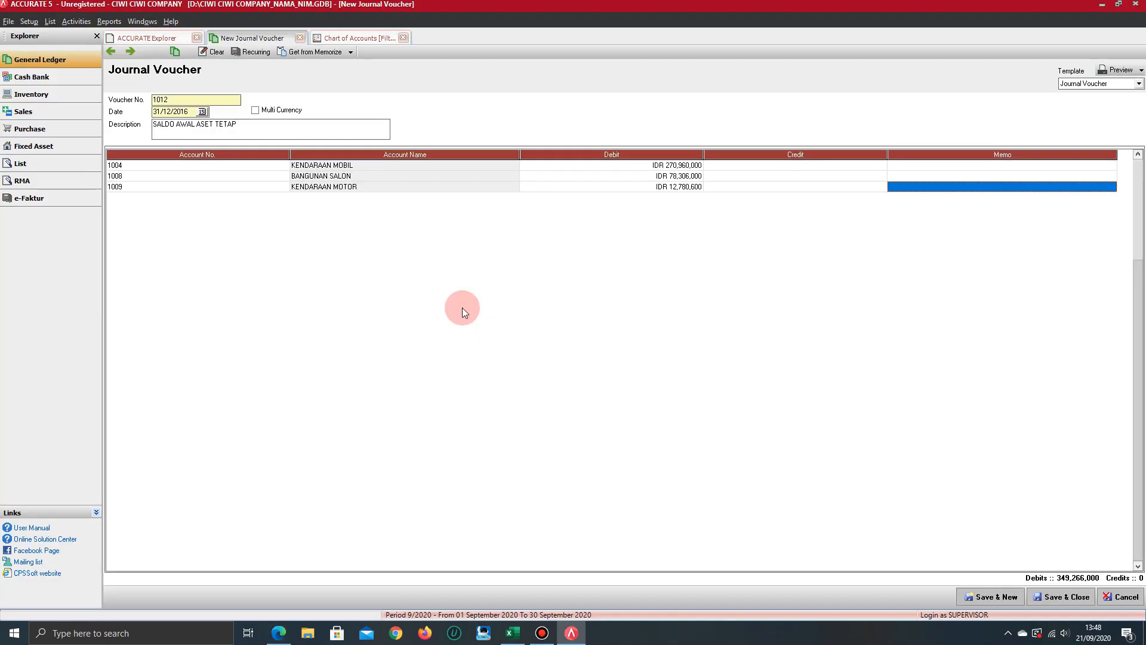
key(Down)
Add a voucher line for PERALATAN with a debit of 10,440,000 from the answer-key PDF
key(alt+Tab)
key(alt+Tab)
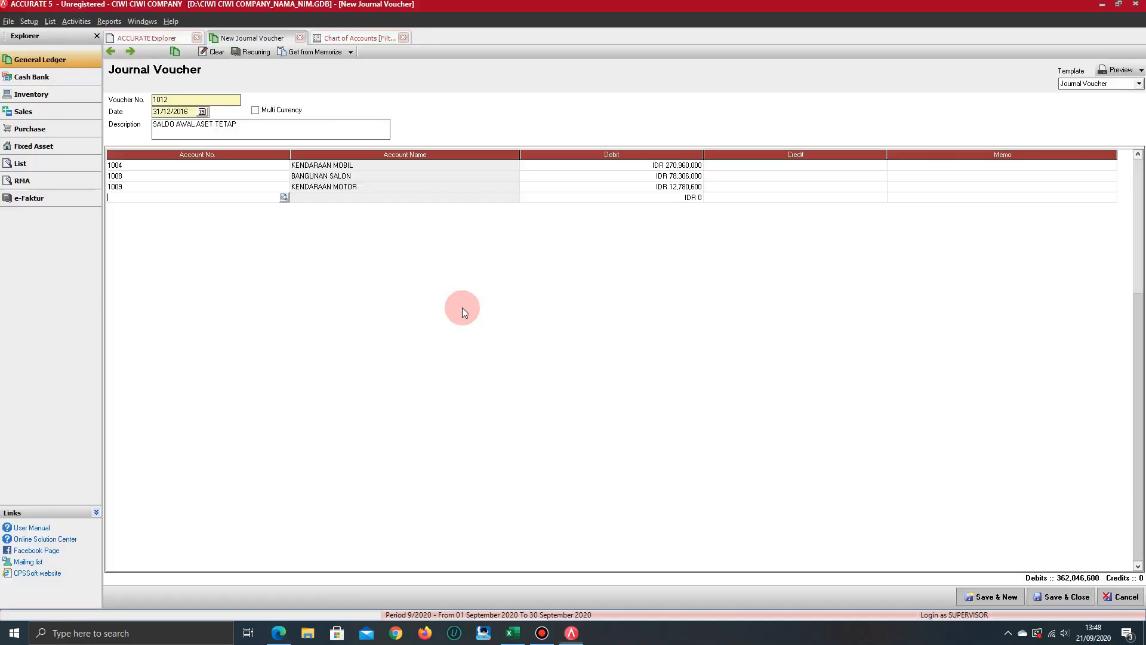
key(alt+Tab)
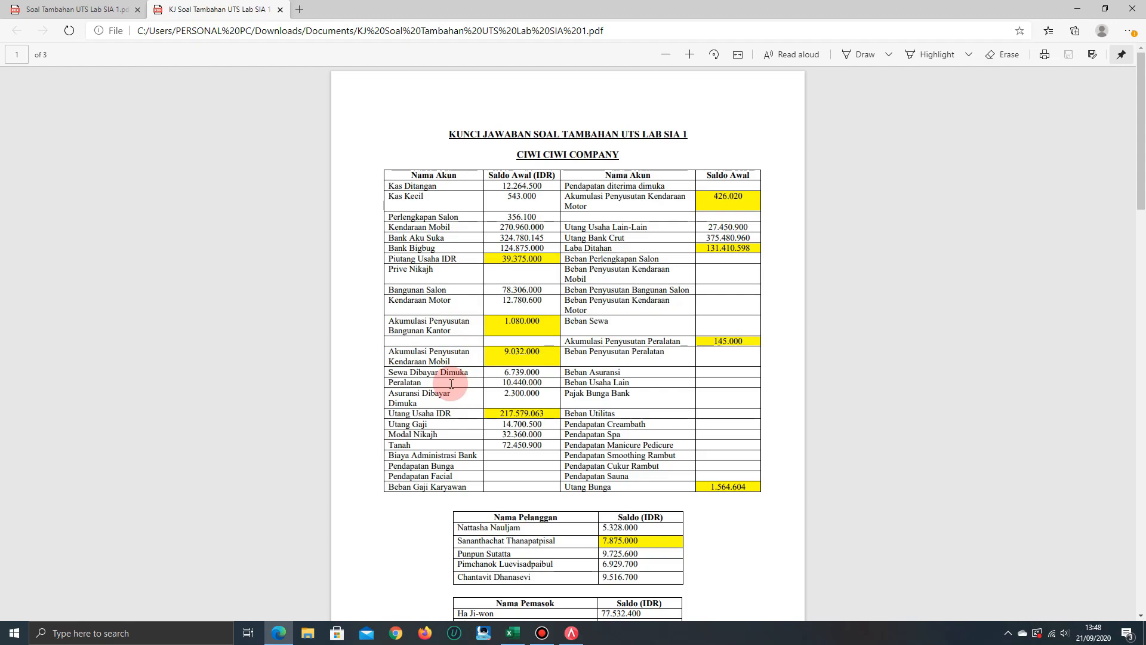
key(alt+Tab)
text(PERA)
key(Return)
key(alt+Tab)
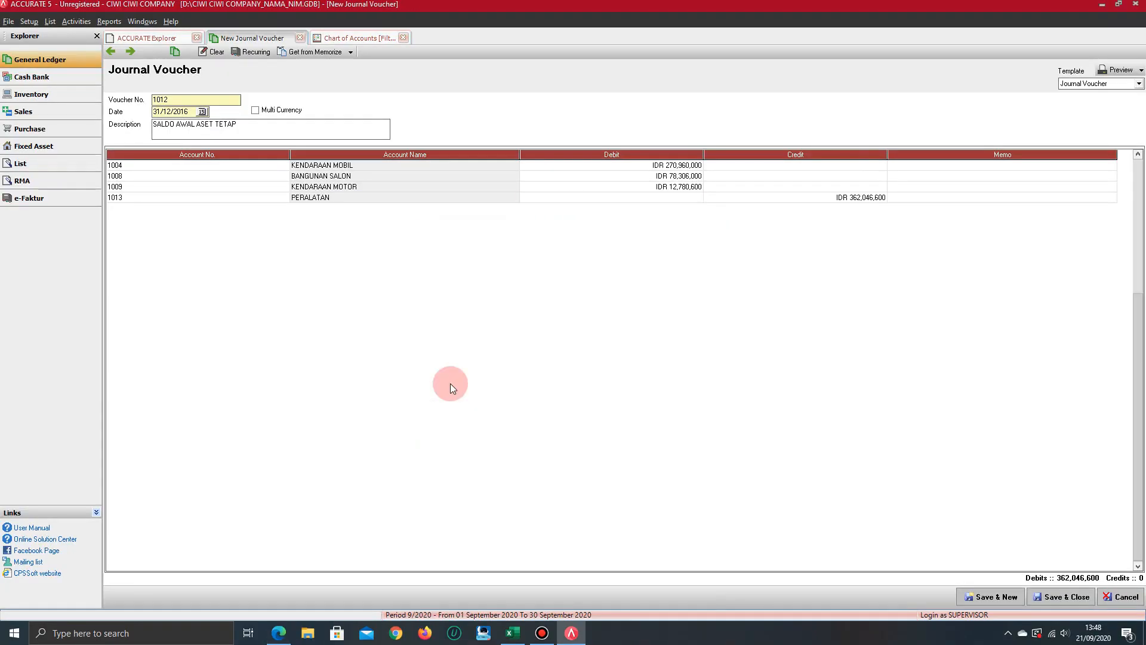
key(alt+Tab)
text(1044000)
key(Tab)
key(Tab)
key(Tab)
Add a voucher line for TANAH with a debit of 72,450,900 from the answer-key PDF
key(alt+Tab)
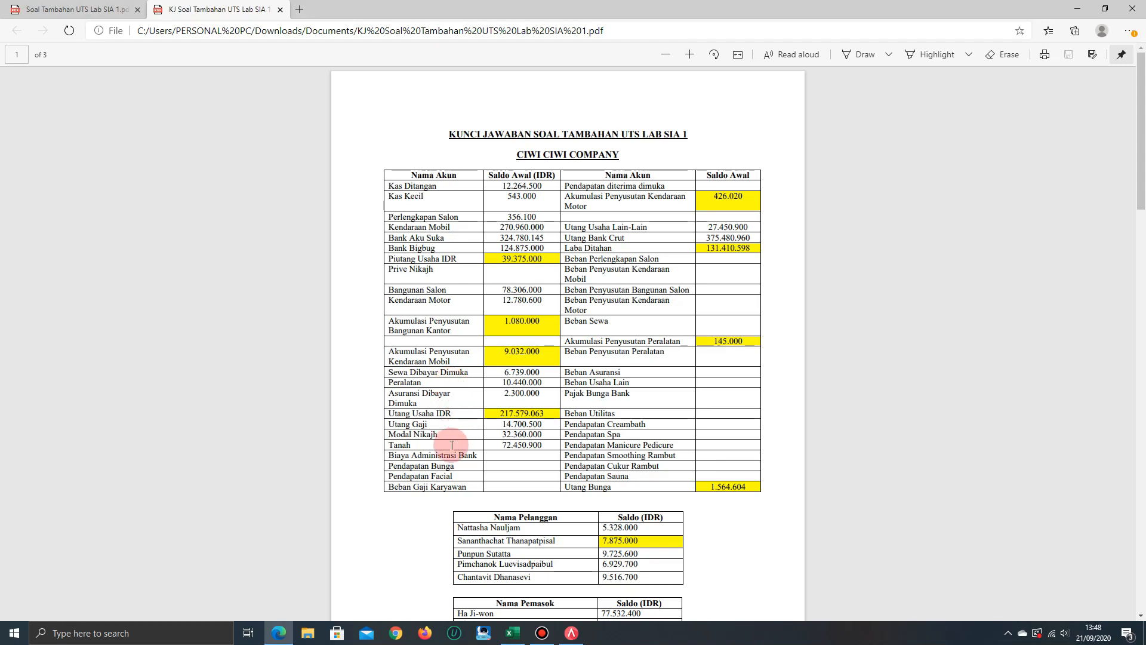
key(alt+Tab)
text(TANAH)
key(Return)
key(alt+Tab)
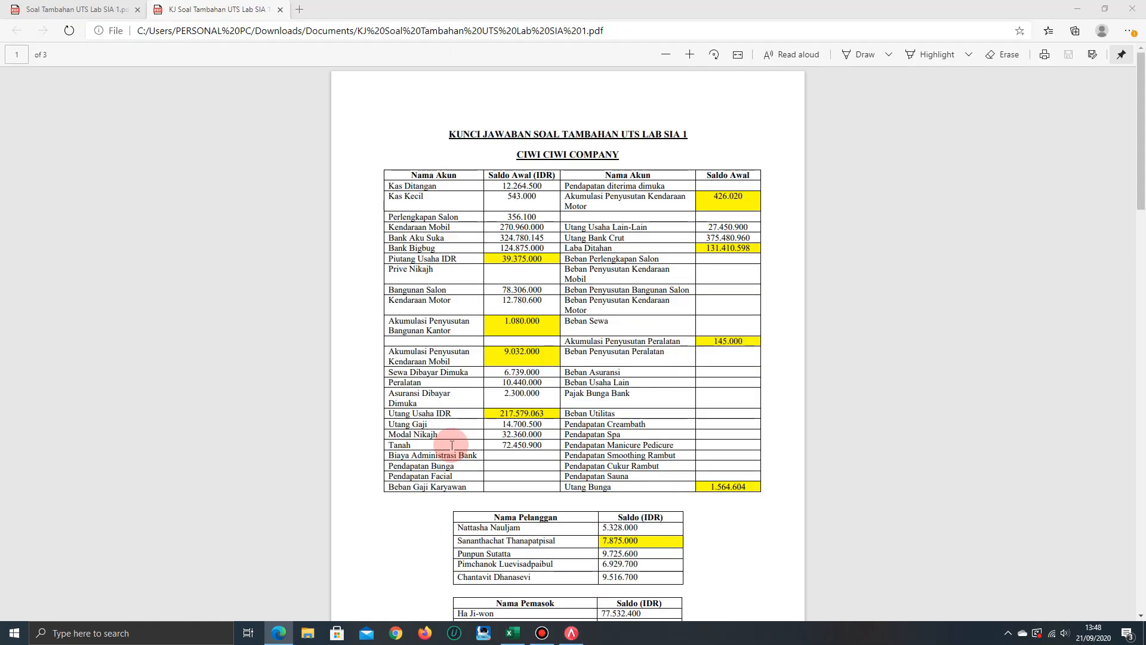
key(alt+Tab)
text(72450)
key(alt+Tab)
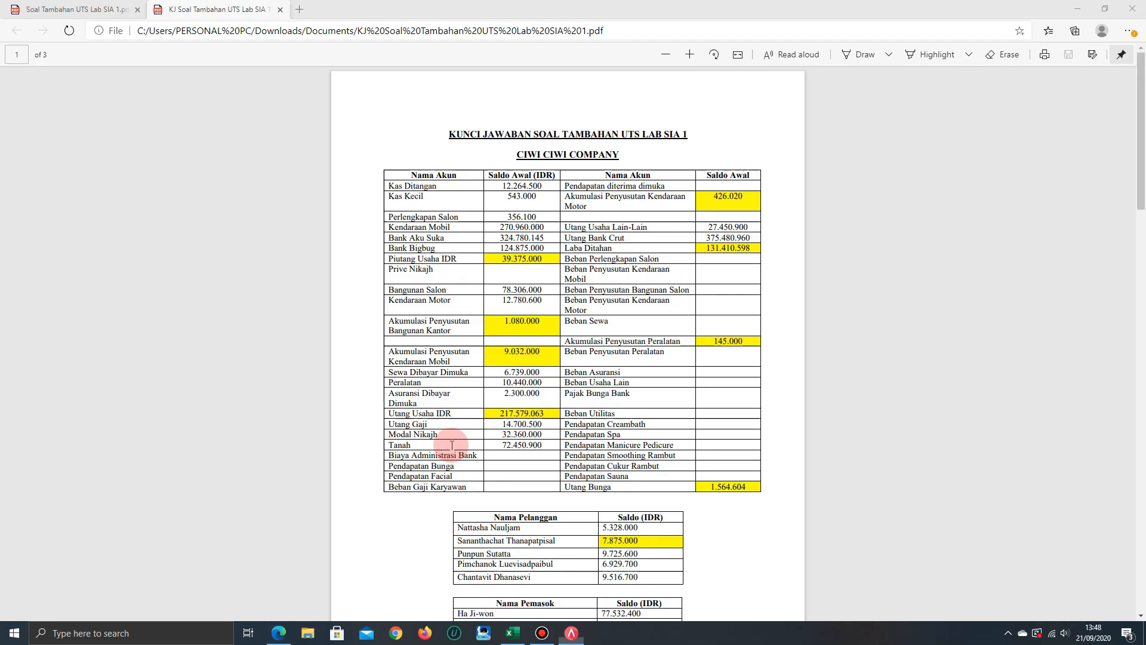
key(alt+Tab)
text(900)
key(Return)
key(Home)
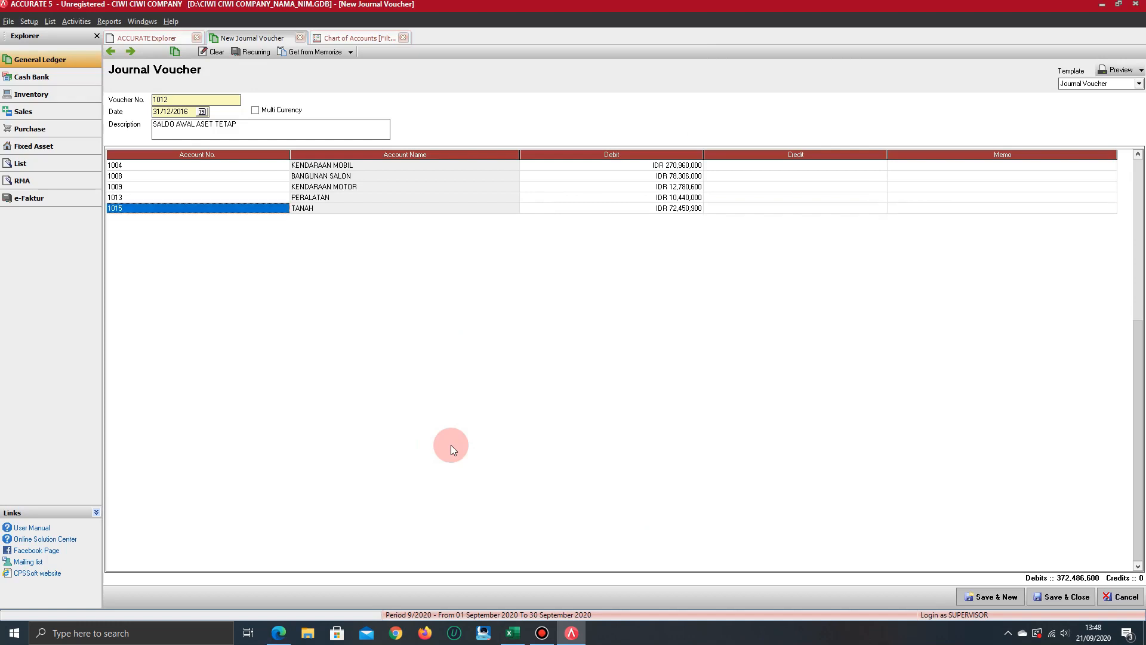
Add a voucher line for AKUM. PENYUSUTAN BANGUNAN with a credit of 1,080,000 from the answer-key PDF
key(Down)
key(alt+Tab)
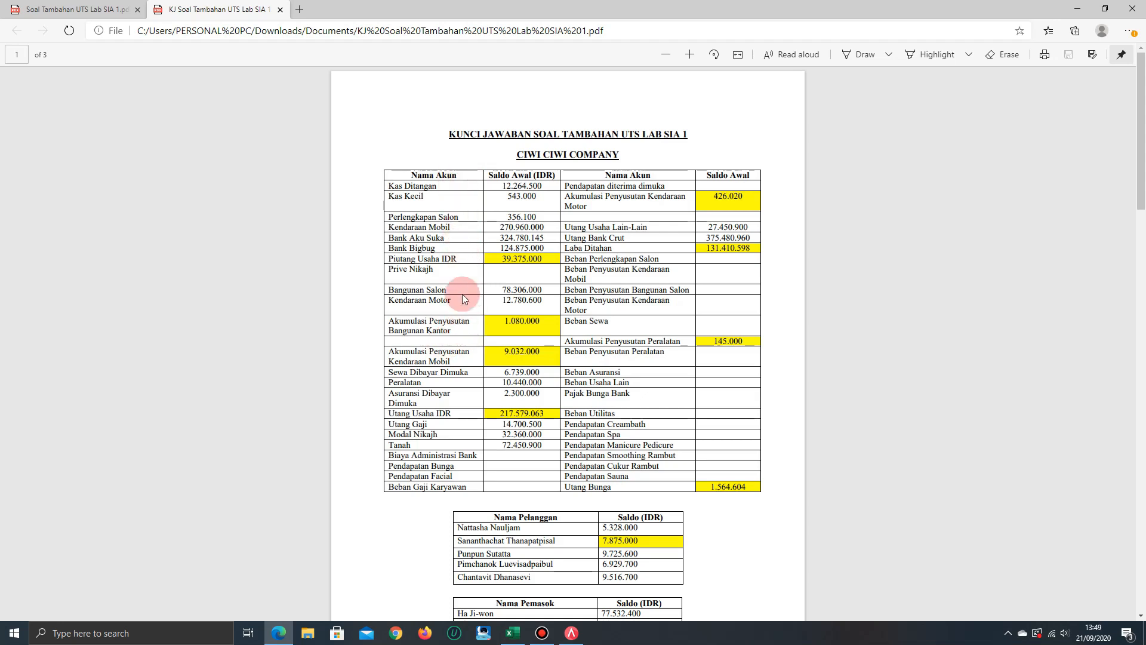
key(alt+Tab)
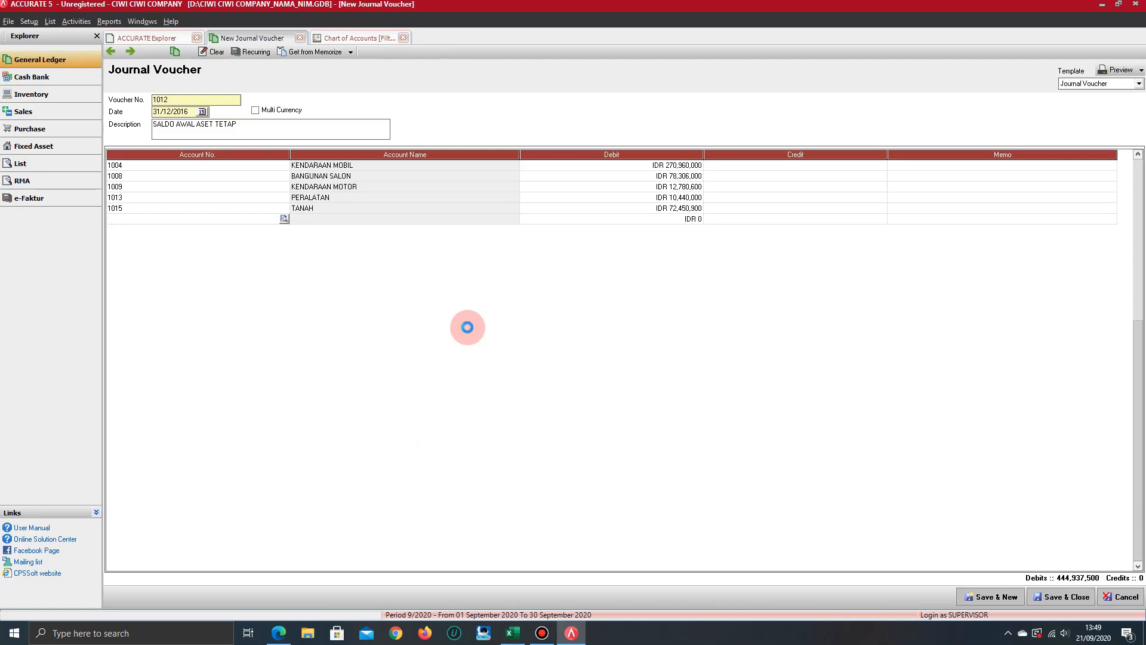
text(AKUM)
key(Down)
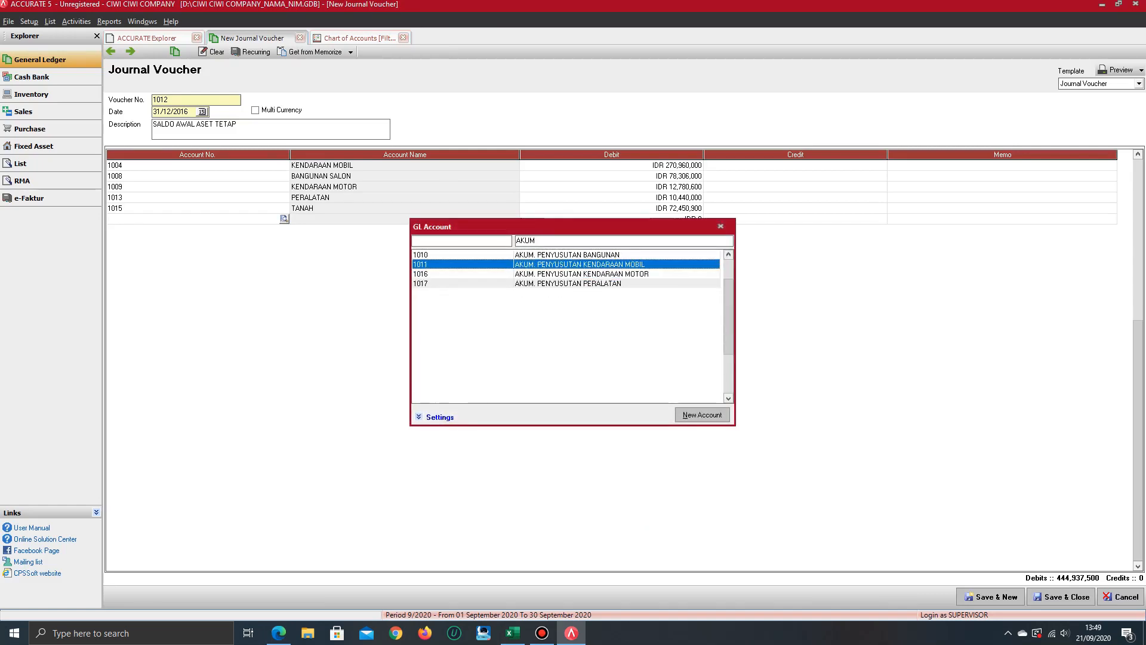
key(Up)
key(Return)
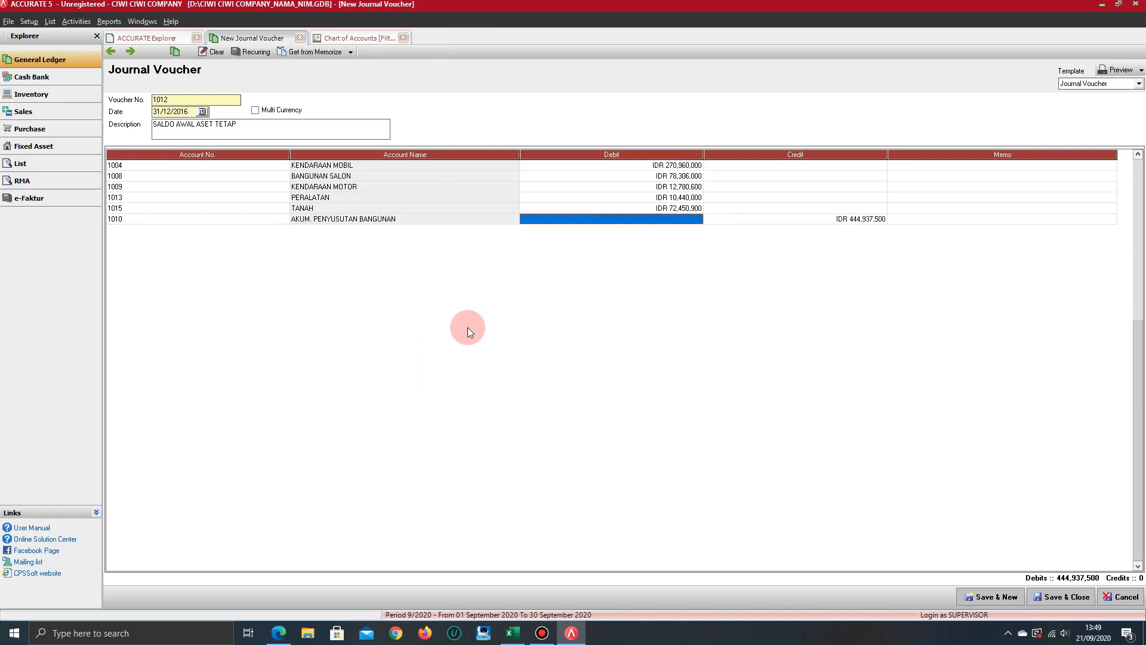
key(alt+Tab)
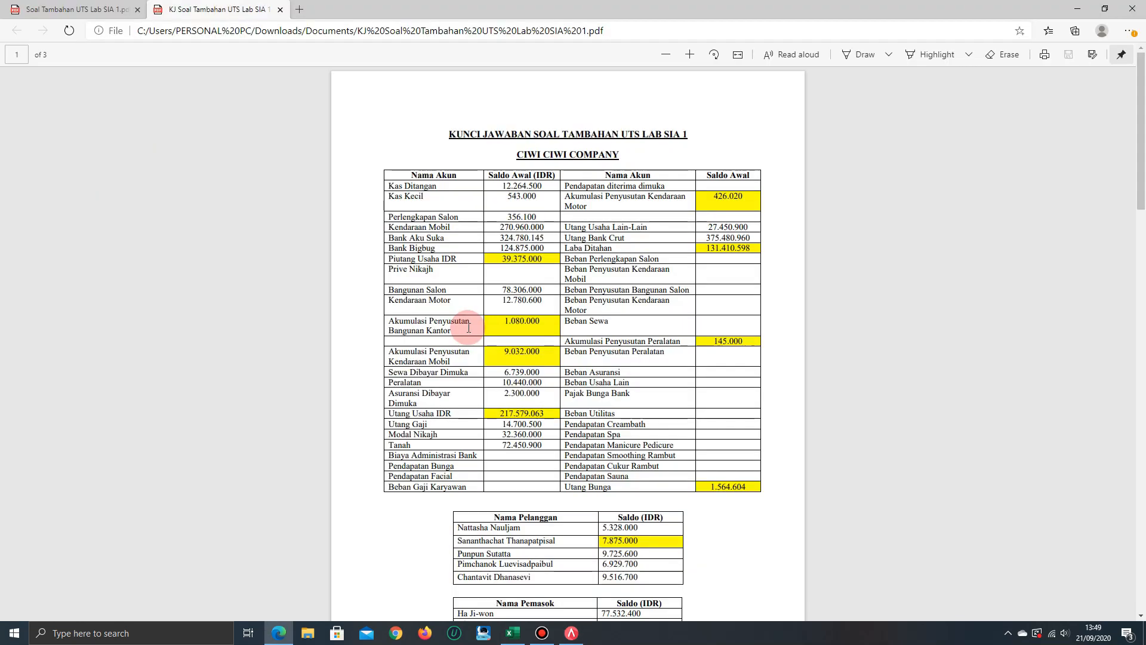
key(alt+Tab)
text(1080000)
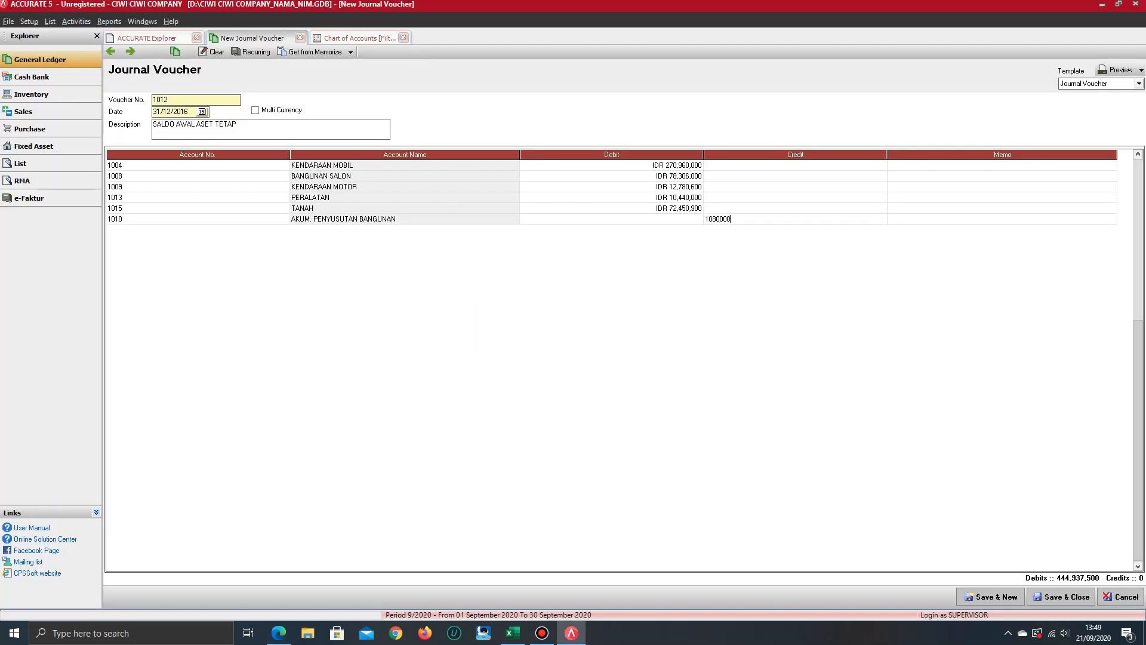
key(Return)
key(Return)
Add a voucher line for AKUM. PENYUSUTAN KENDARAAN MOBIL with a credit of 9,032,000 from the answer-key PDF
key(alt+Tab)
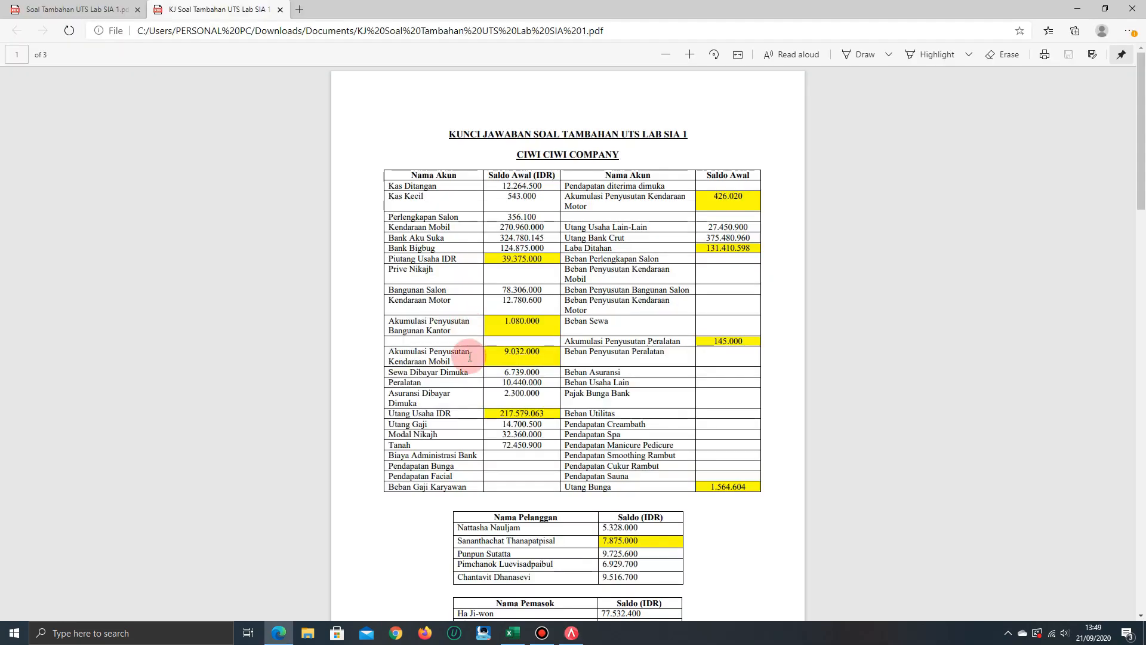
key(alt+Tab)
text(AKU)
key(Down)
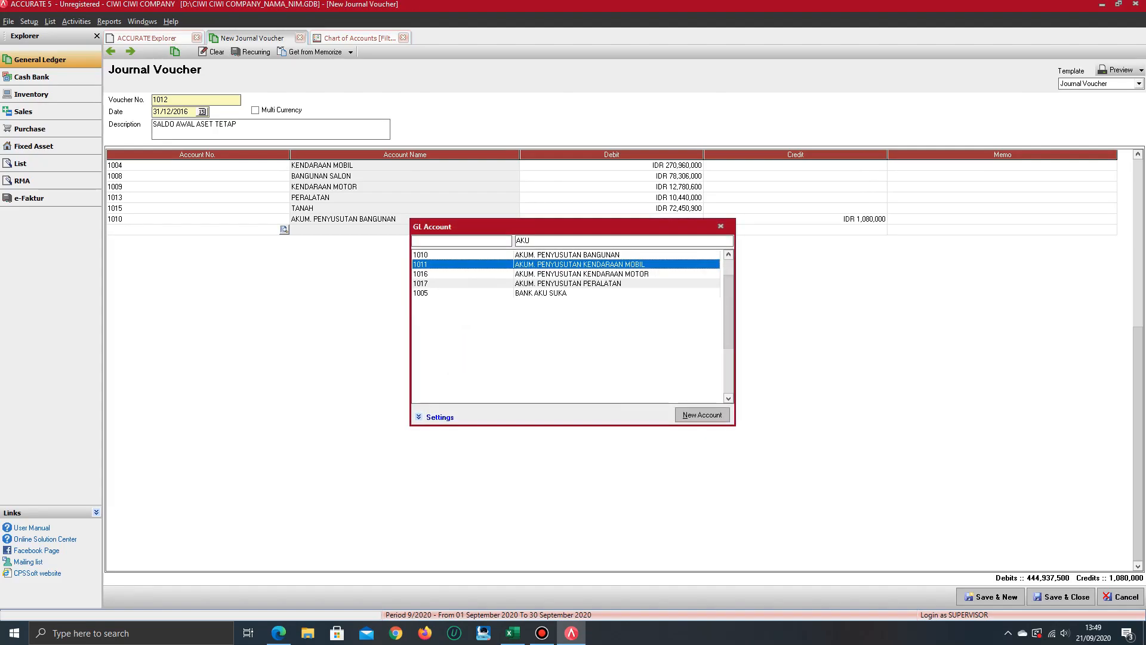
key(Return)
key(Tab)
key(Tab)
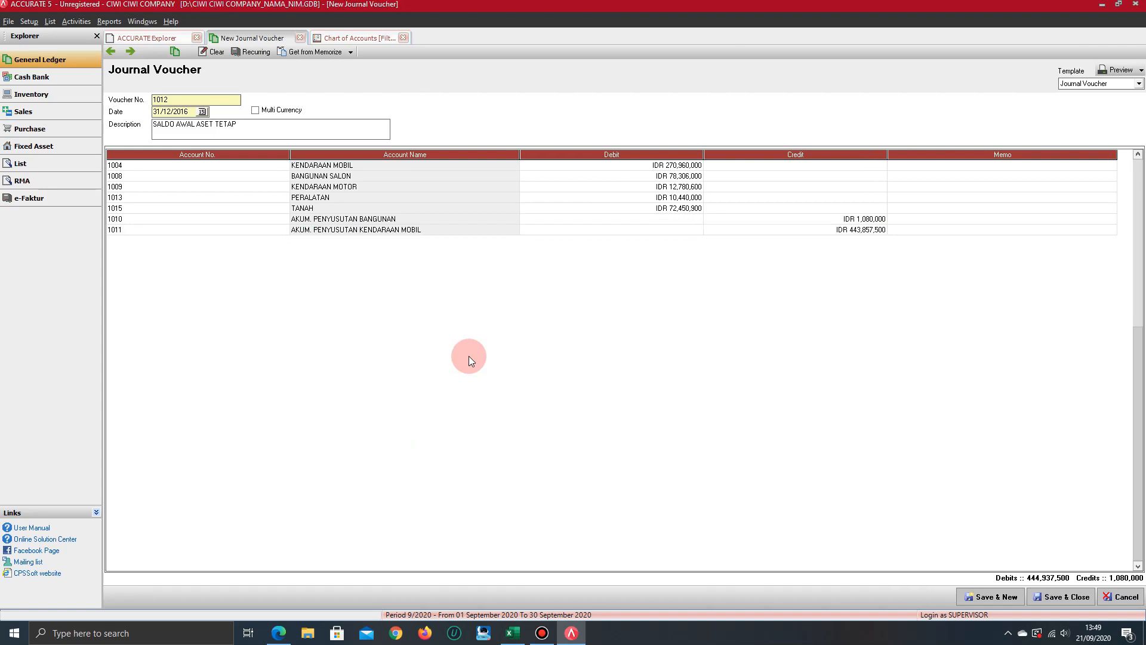
key(alt+Tab)
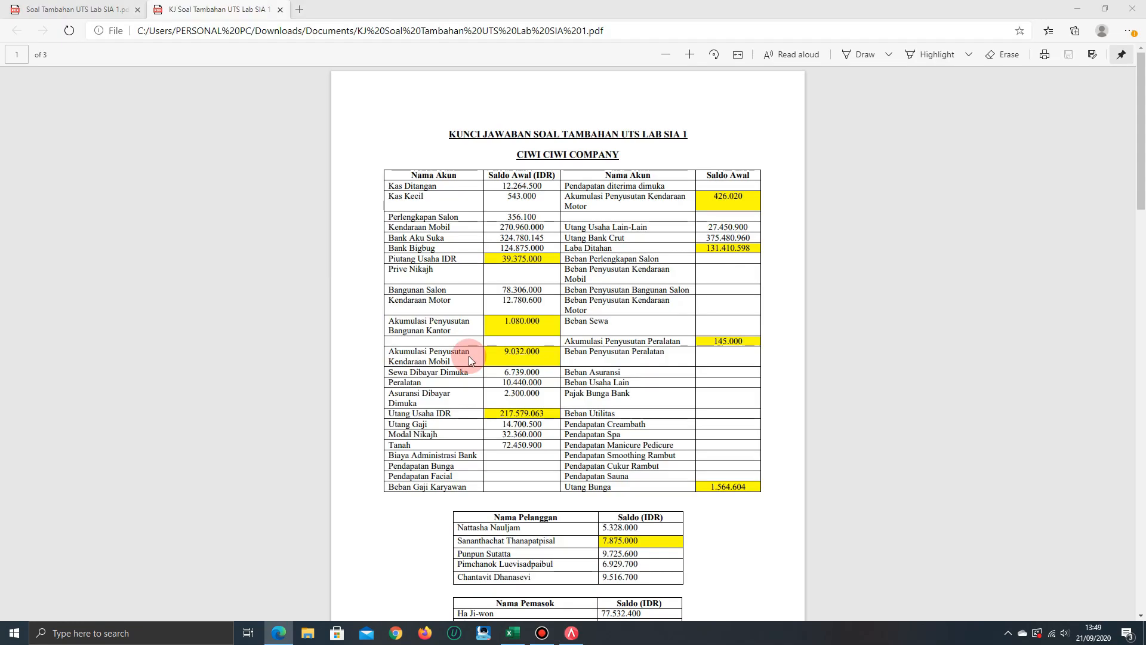
key(alt+Tab)
text(9,032,000)
key(Return)
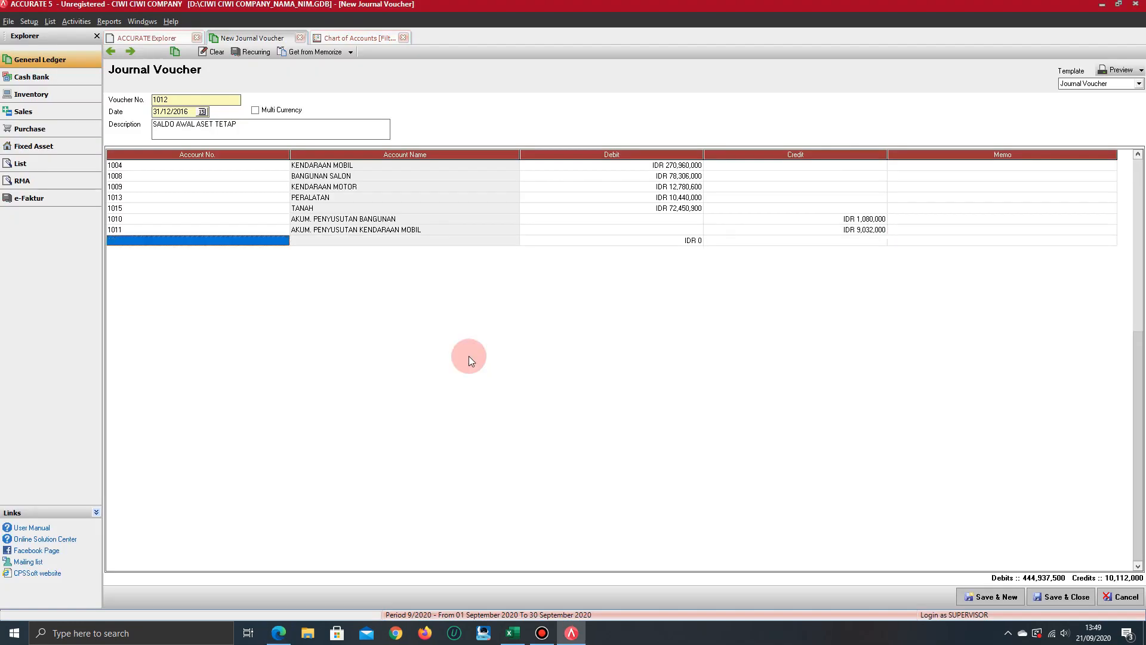
Add a voucher line for AKUM. PENYUSUTAN KENDARAAN MOTOR with a credit of 426,020 from the answer-key PDF
key(alt+Tab)
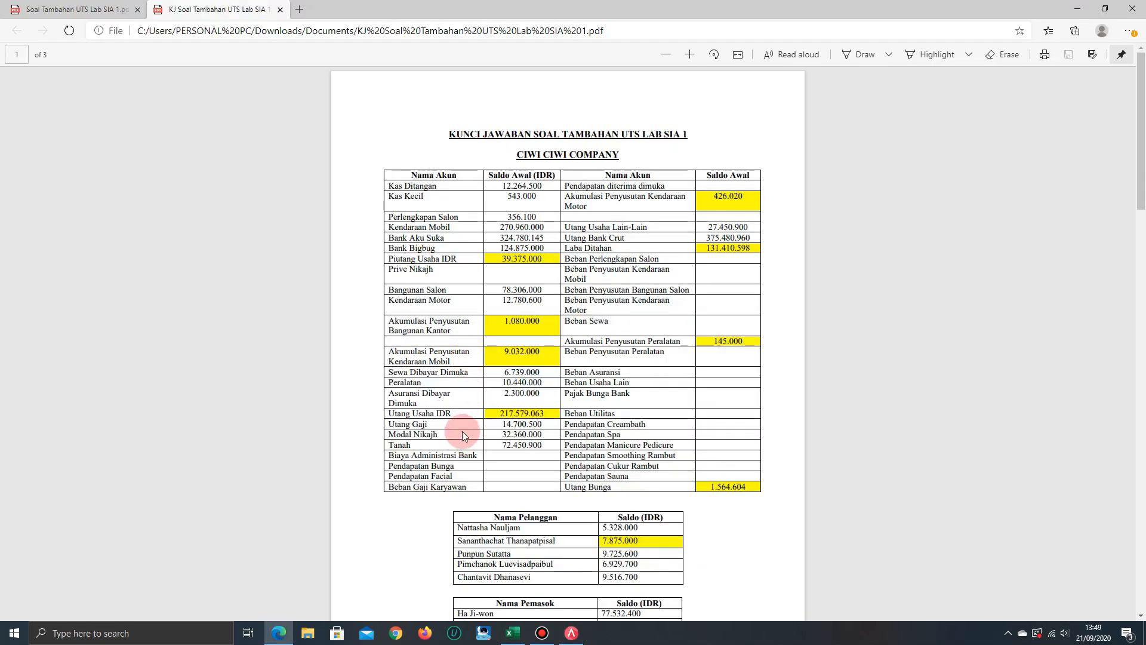
key(alt+Tab)
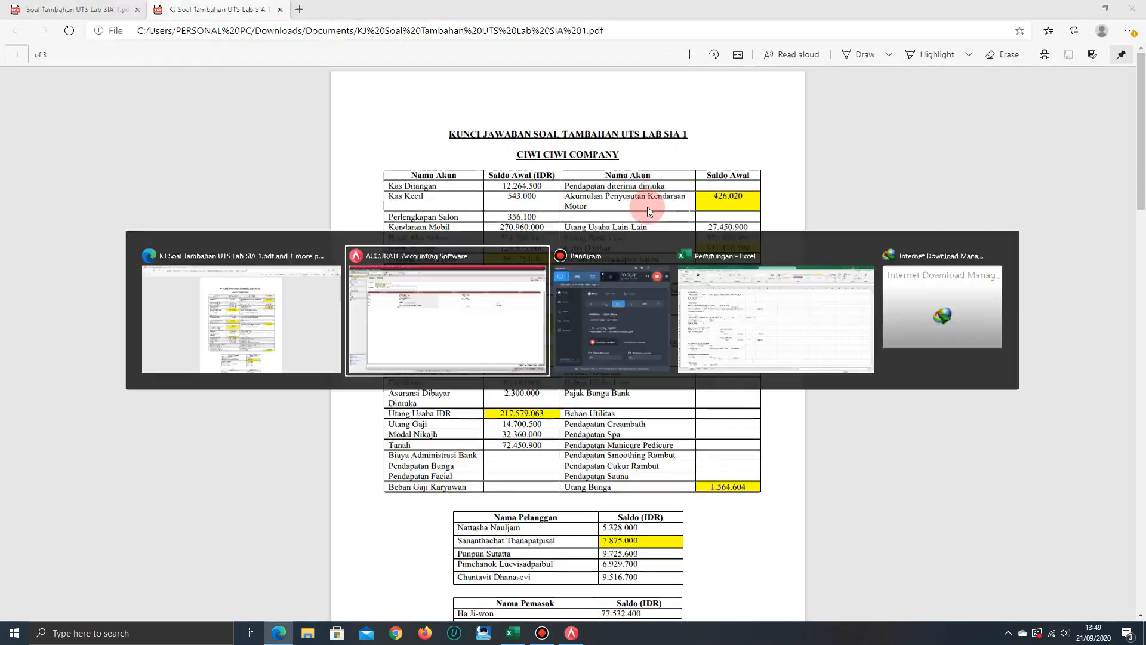
text(AK)
key(Down)
key(Down)
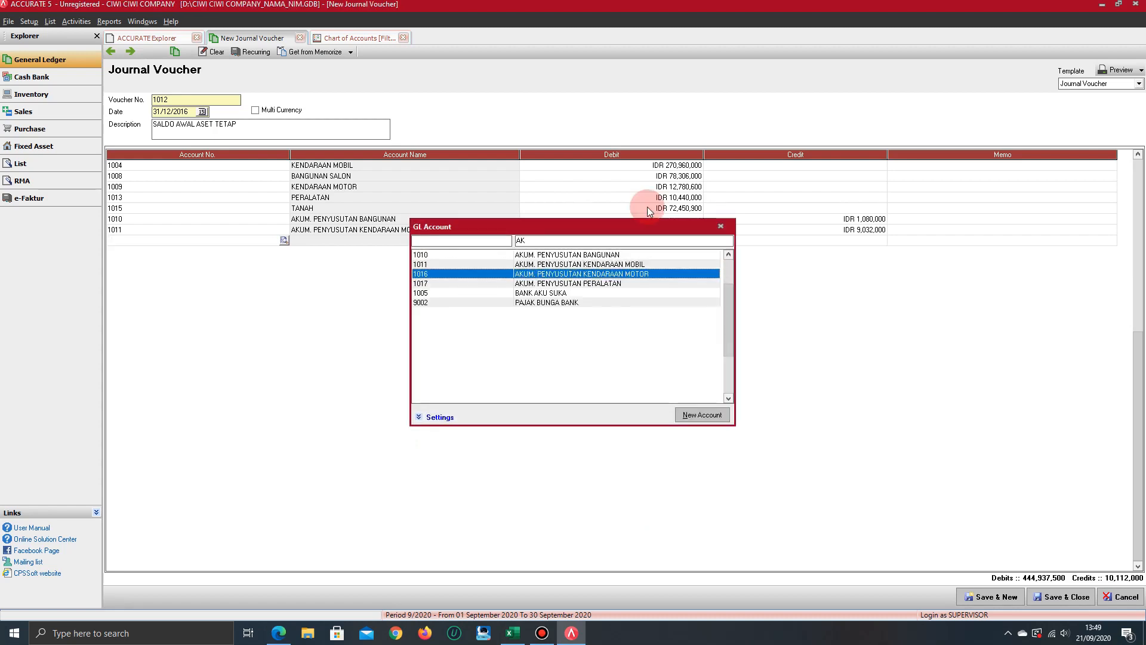
key(Return)
key(Tab)
key(Tab)
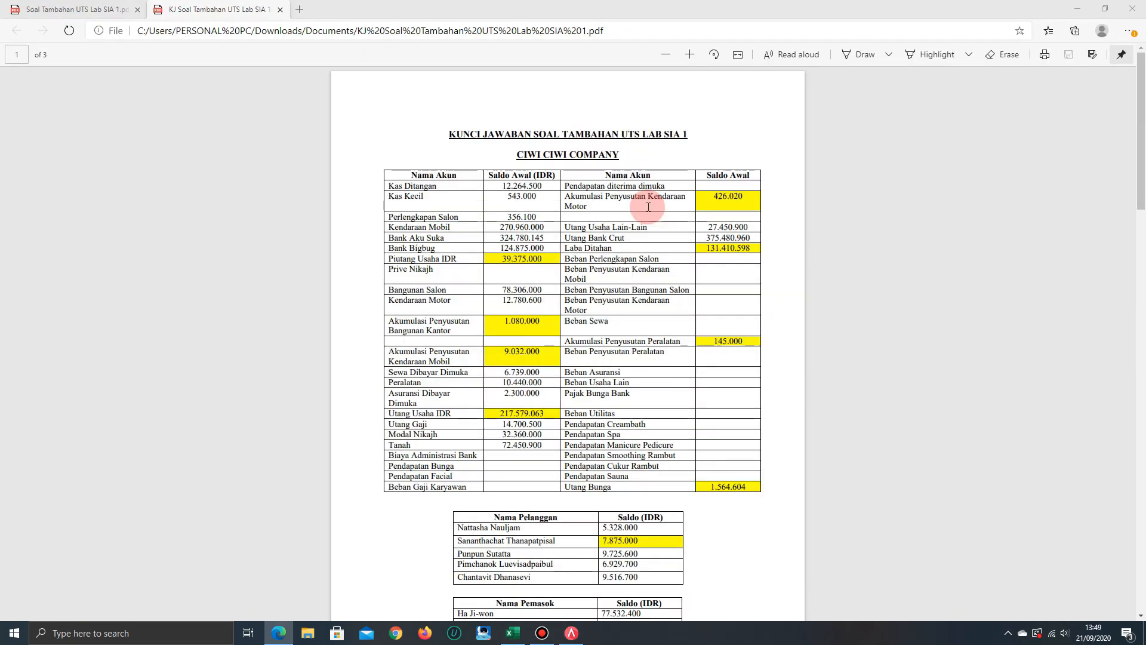
key(alt+Tab)
text(426020)
key(Tab)
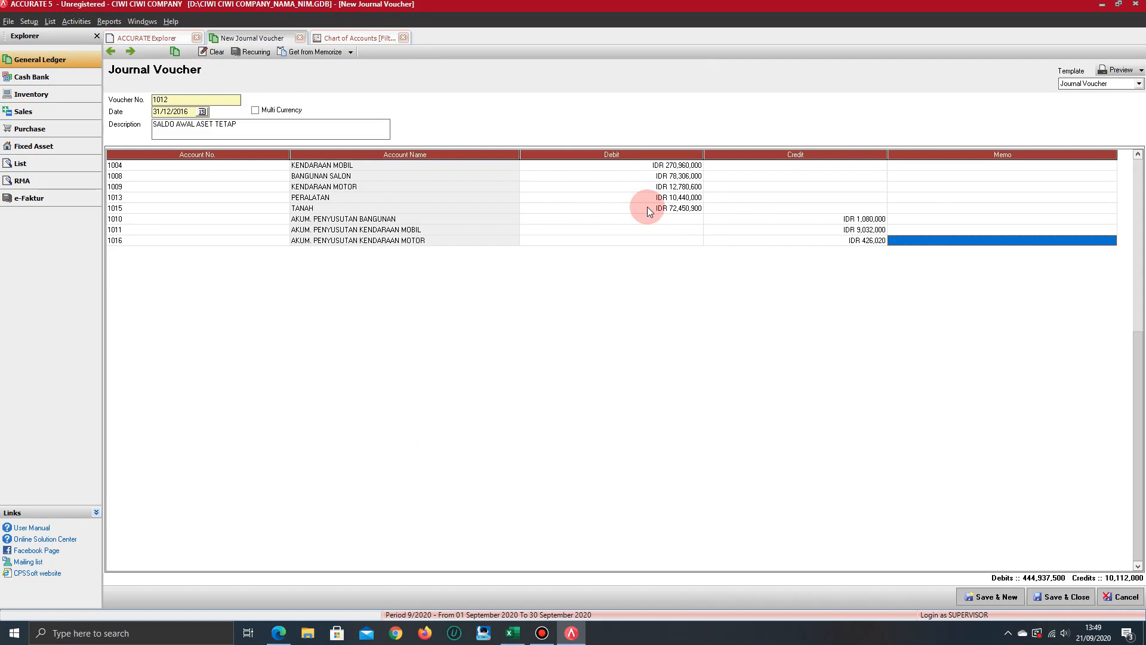
key(Tab)
Add a voucher line for AKUM. PENYUSUTAN PERALATAN with a credit of 145,000 from the answer-key PDF
key(alt+Tab)
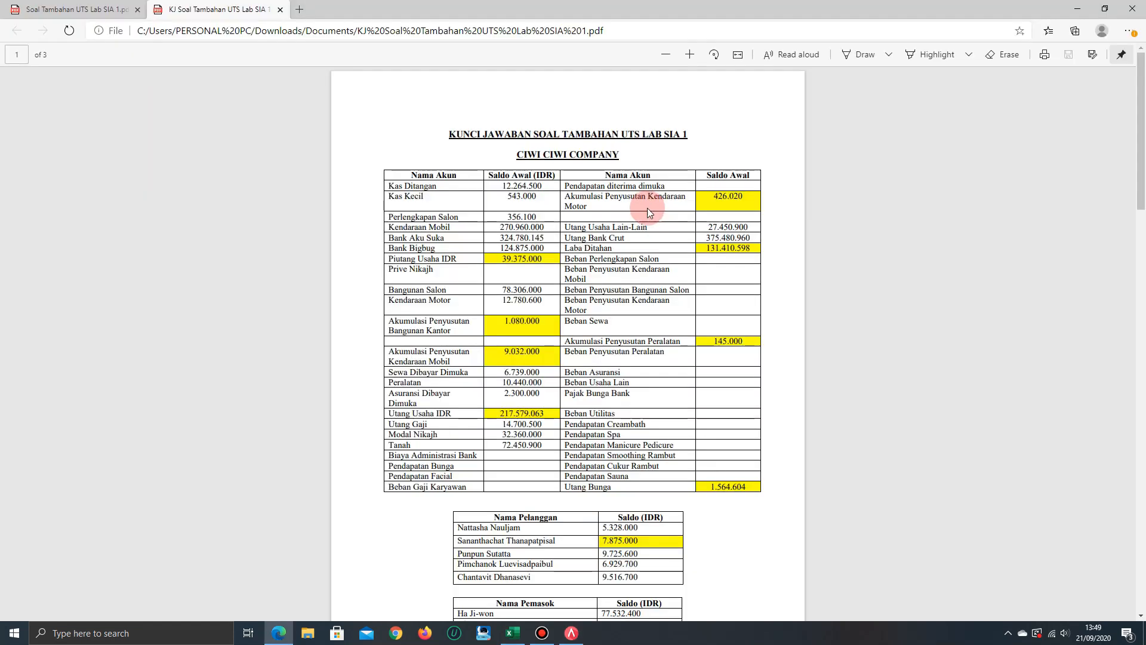
key(alt+Tab)
text(AK)
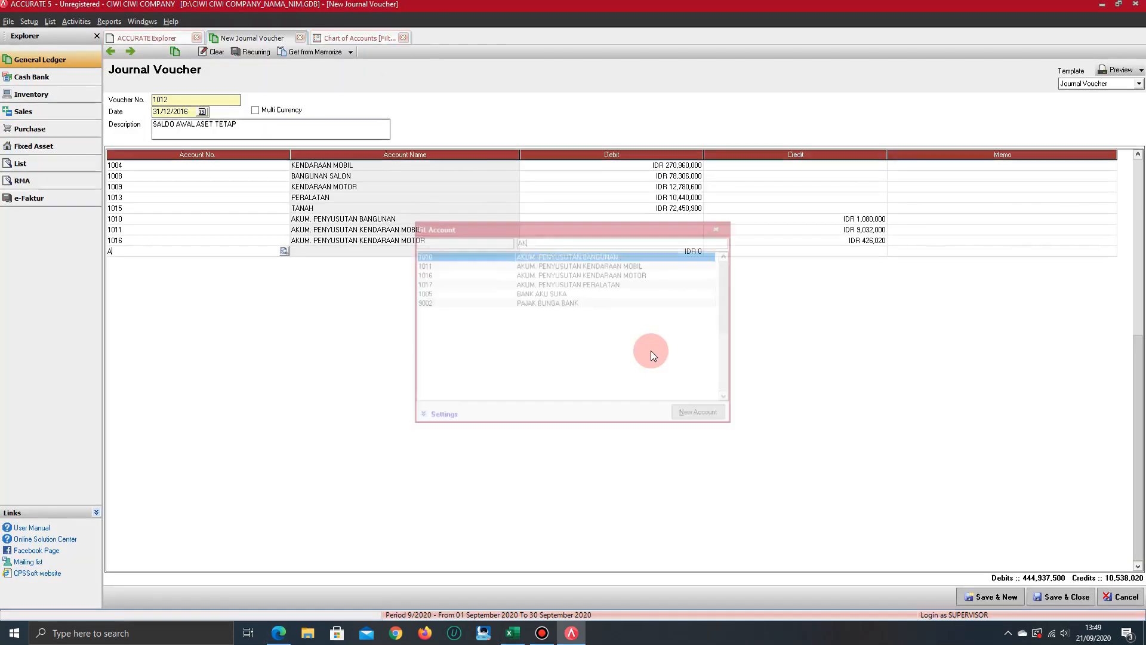
key(Down)
key(Down)
key(Down)
key(Return)
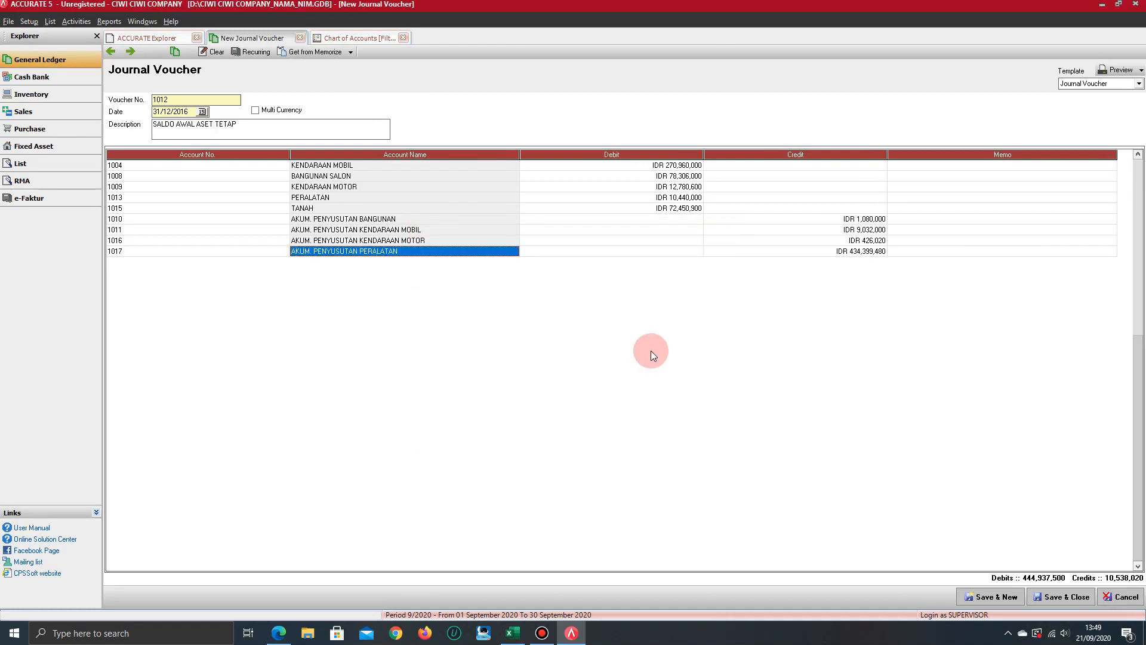
key(Tab)
key(Tab)
key(Tab)
key(alt+Tab)
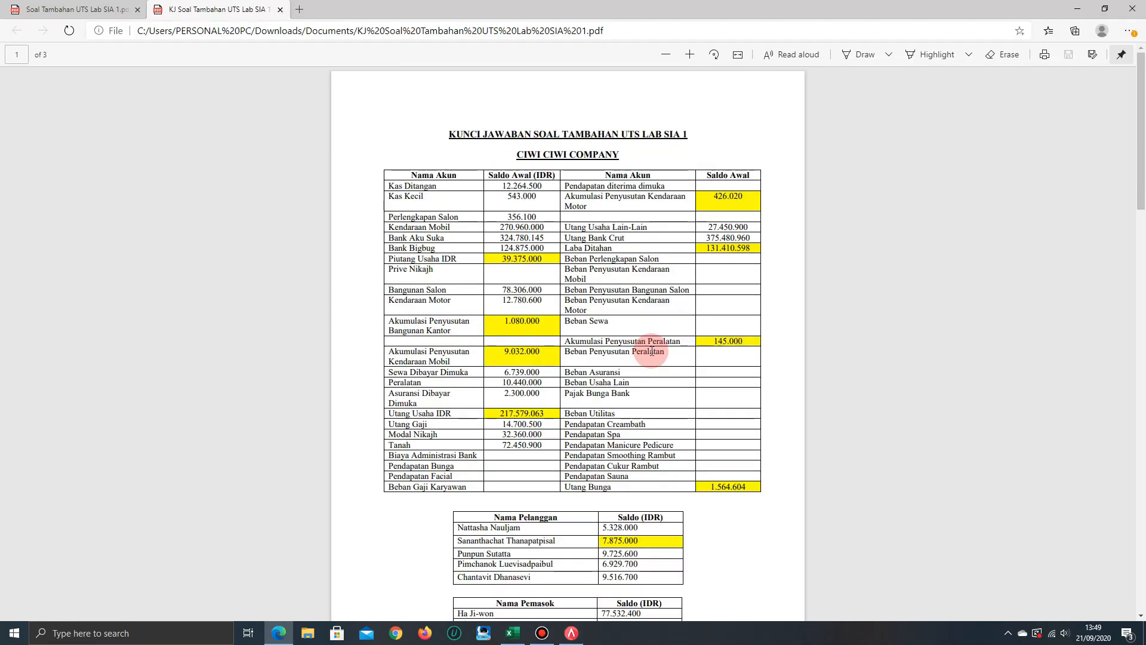
key(alt+Tab)
text(145000)
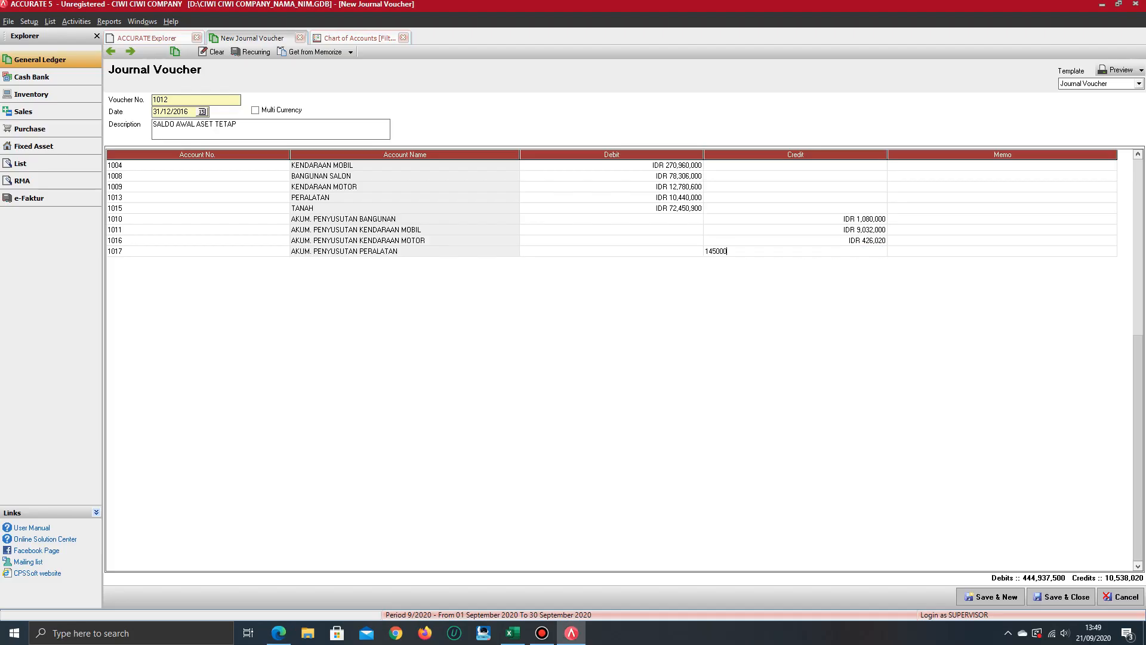
key(Tab)
key(Tab)
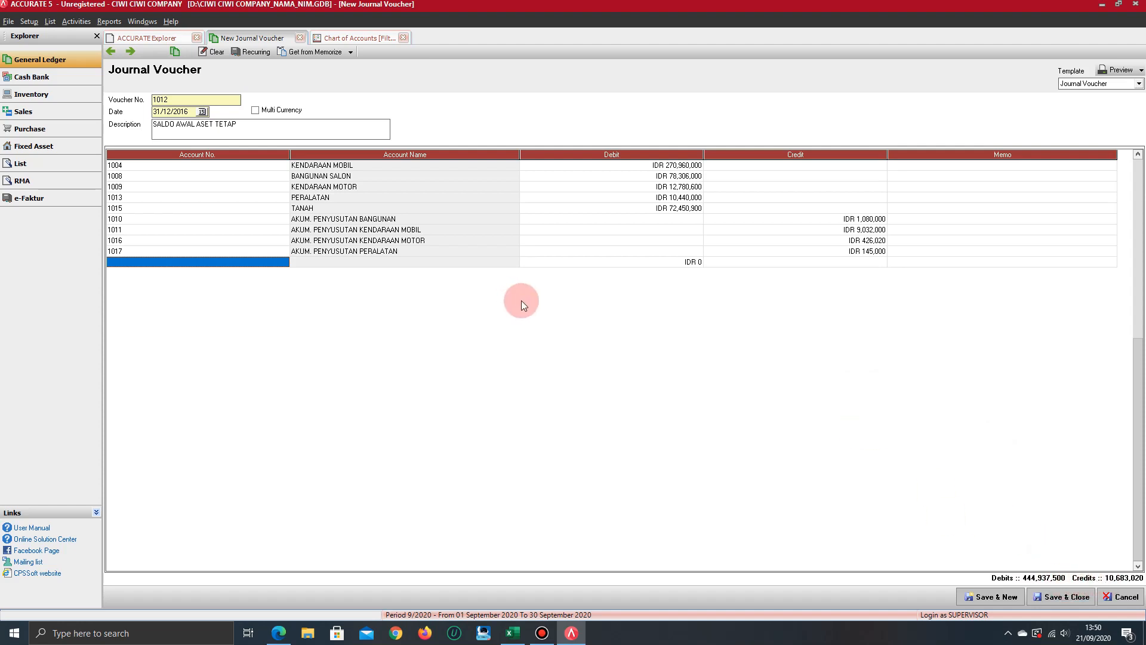
Add a voucher line for OPENING BALANCE EQUITY with the balancing credit, and save the voucher, starting a new one
text(OPE)
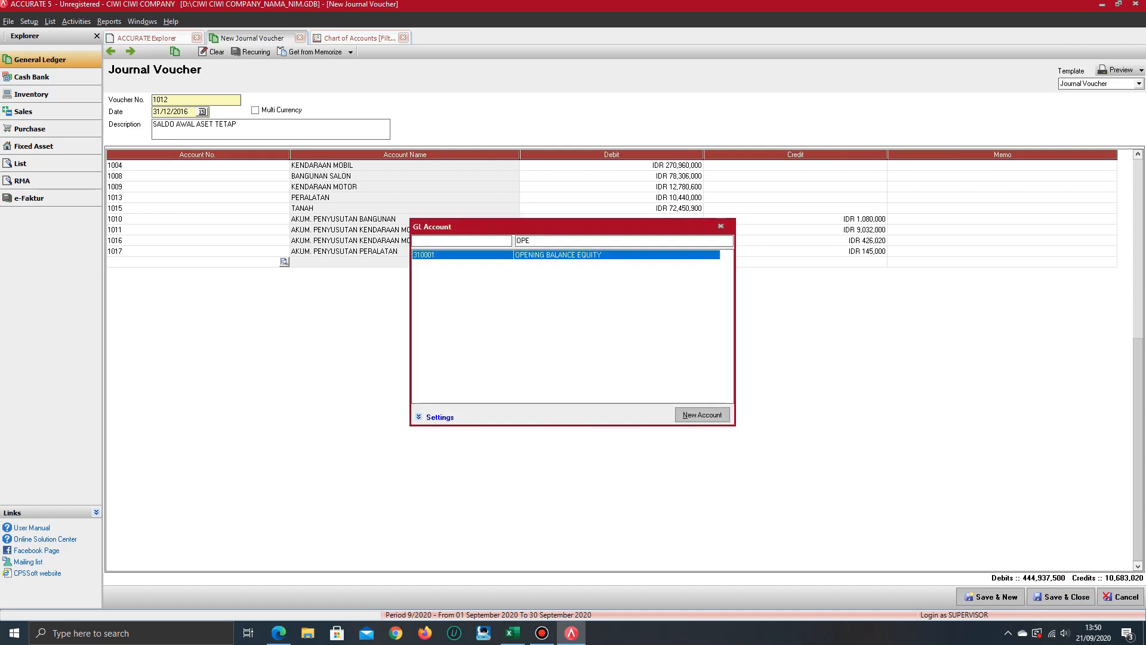
key(Return)
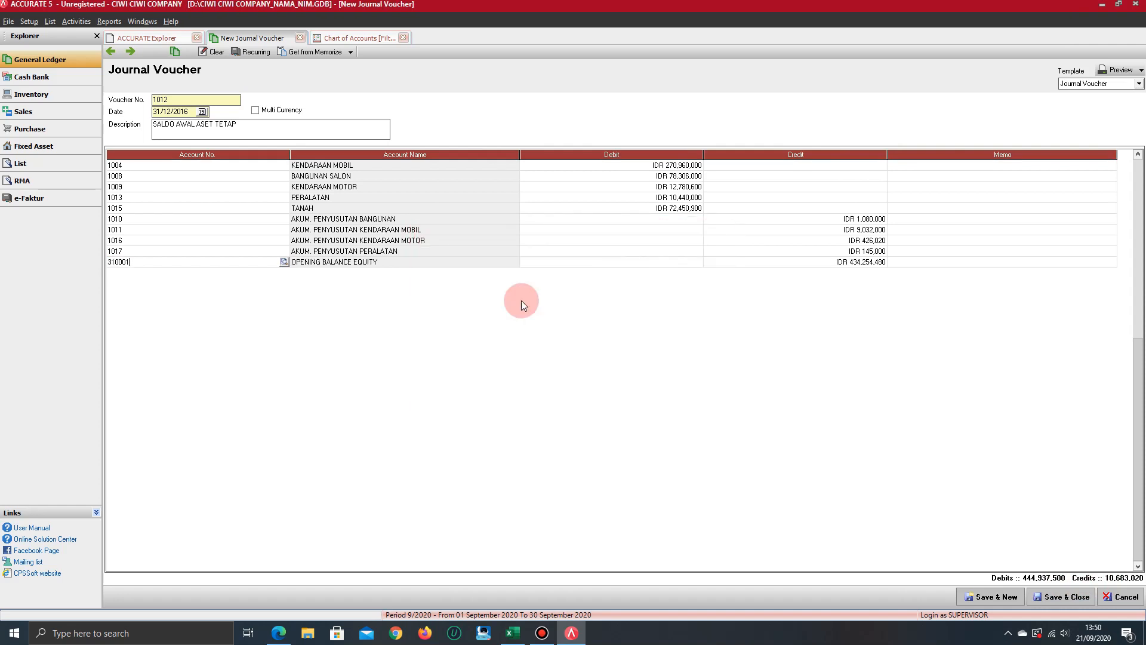
key(Tab)
key(Tab)
key(Tab)
key(Tab)
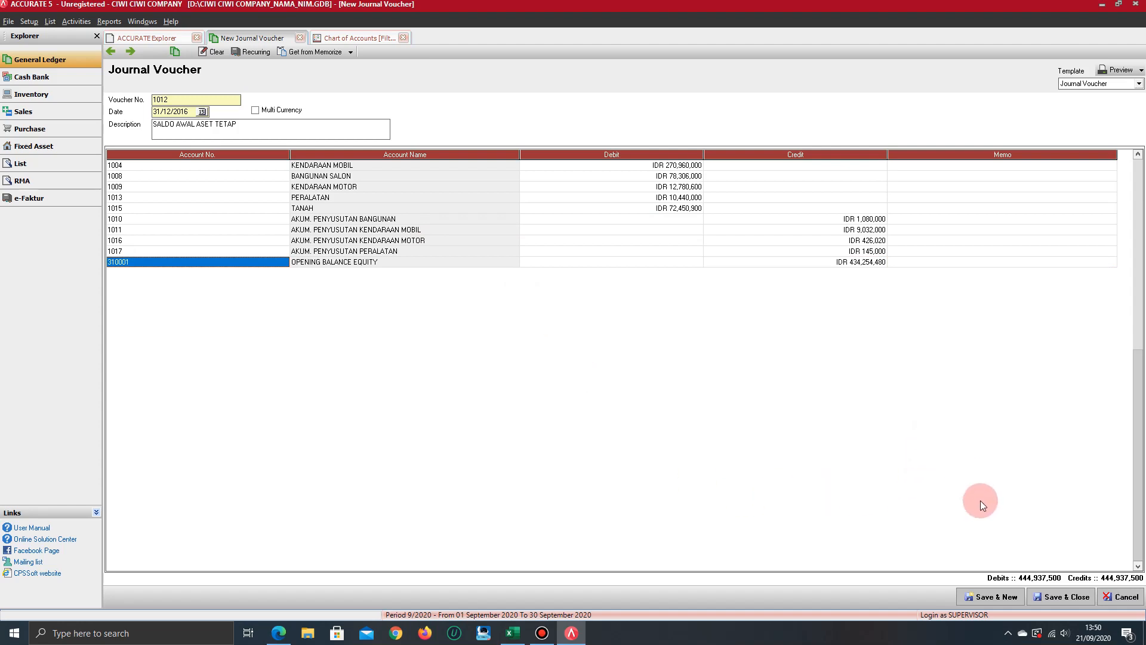
click(1008, 599)
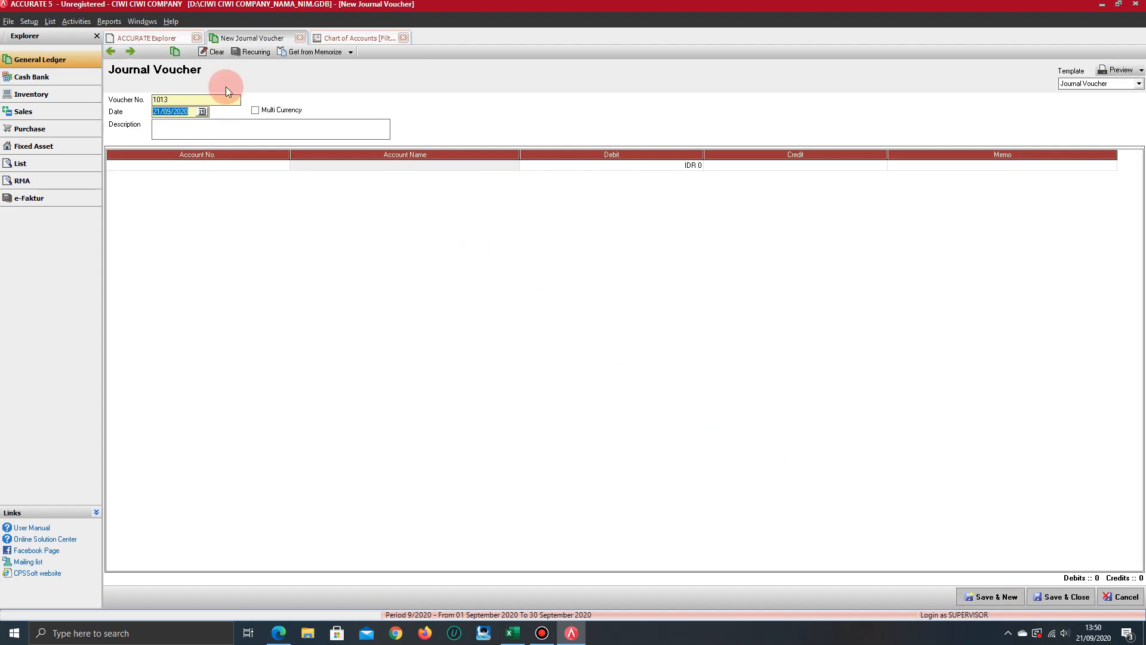
Return to the Chart of Accounts and refresh its account balances
click(164, 38)
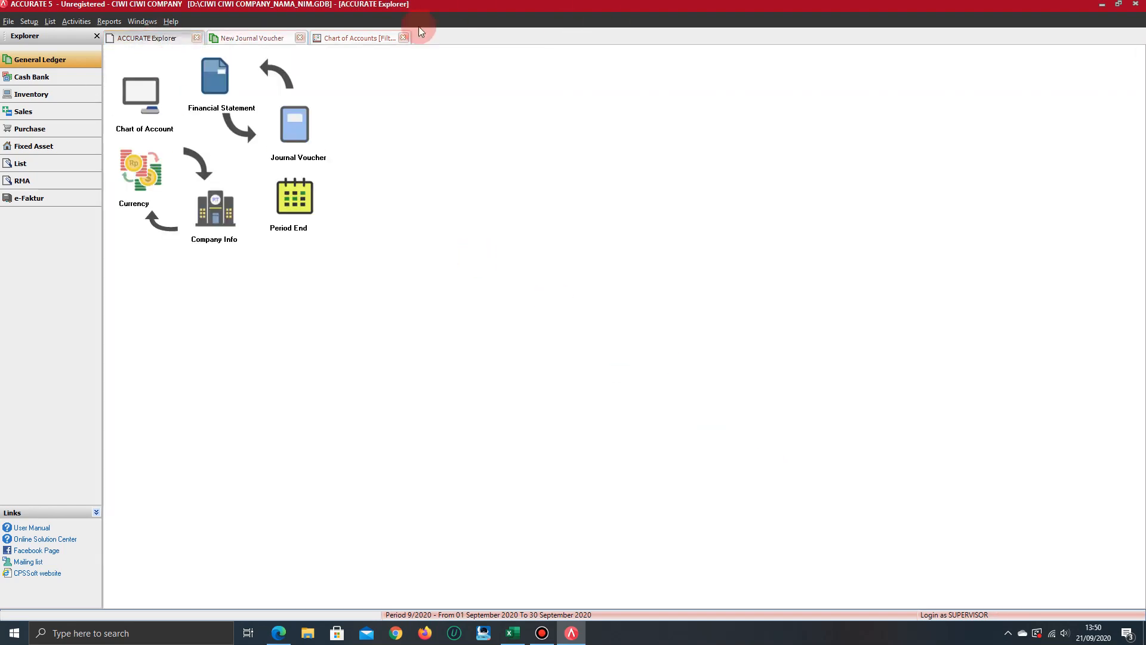
click(364, 38)
click(252, 52)
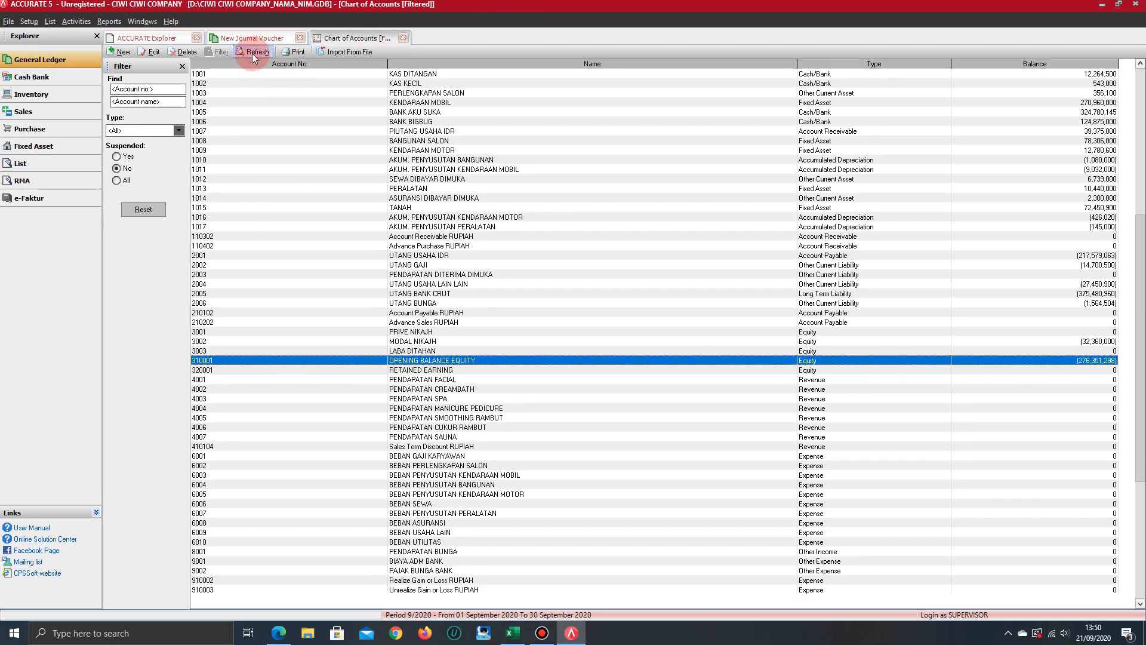
Examine the account balances in the Chart of Accounts, going from the asset accounts through the liabilities to MODAL NIKAJH
click(547, 104)
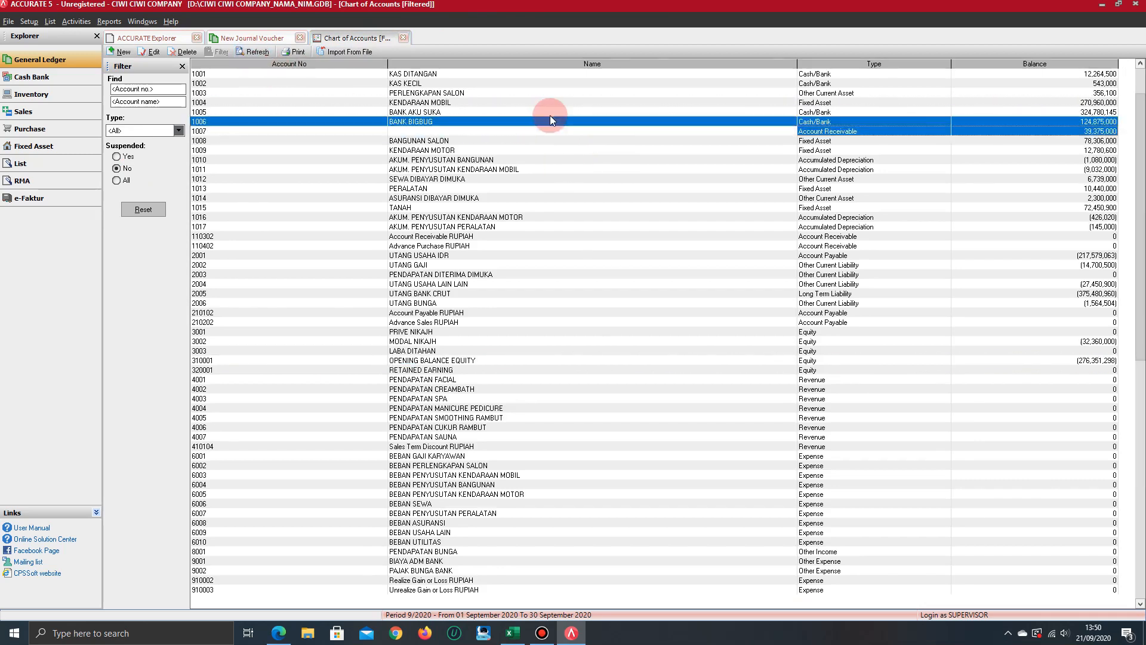
key(Down)
key(Down)
key(Down)
key(Down)
key(Down)
key(Down)
key(Down)
key(Down)
key(Down)
key(Down)
key(Down)
key(Down)
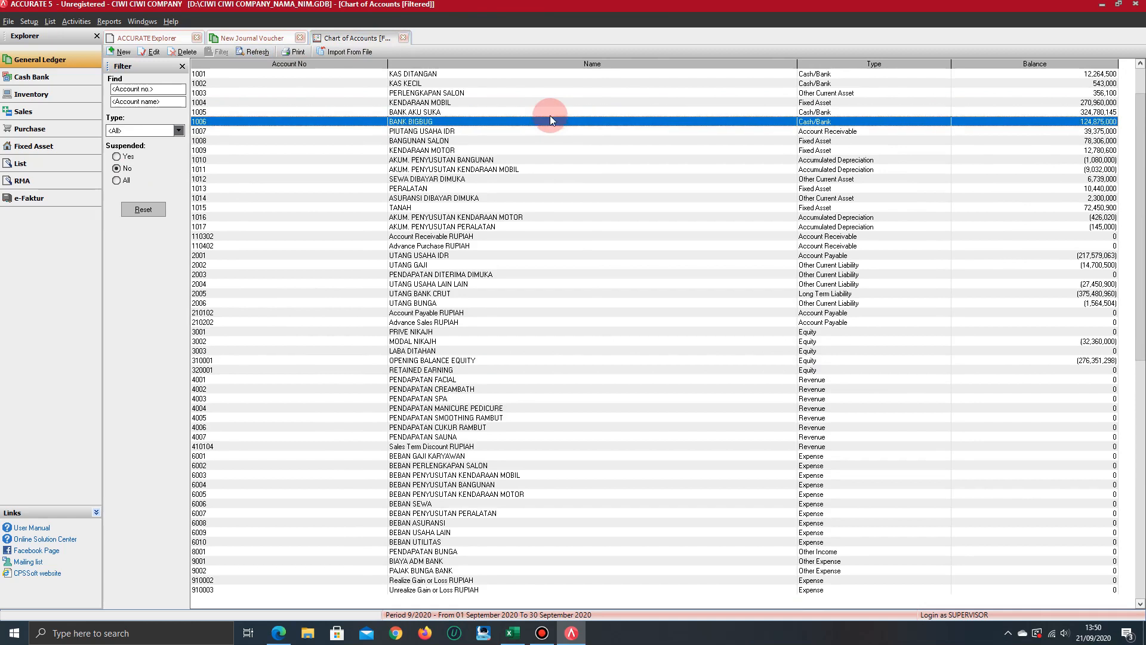
key(Down)
key(Down)
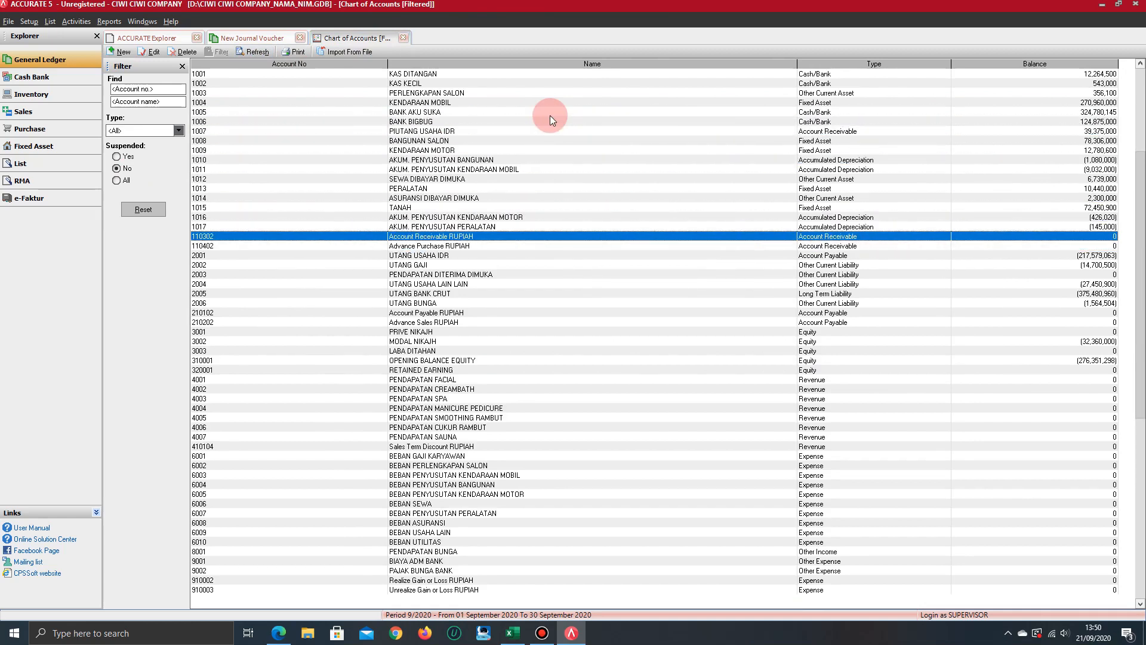
key(Up)
key(Up)
key(Up)
key(Up)
key(Up)
key(Up)
key(Up)
key(Up)
key(Up)
key(Up)
key(Up)
key(Up)
key(Up)
key(Up)
key(Up)
key(Up)
key(Up)
key(Down)
key(Down)
key(Down)
key(Down)
key(Down)
key(Down)
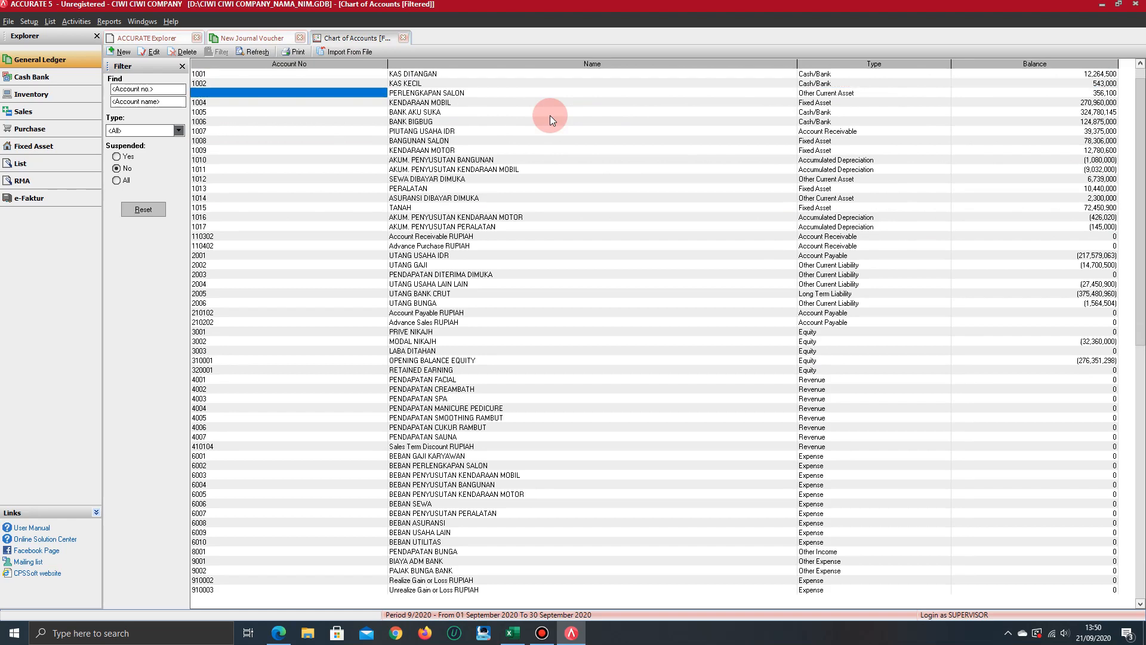
key(Down)
key(Down)
key(Down)
key(Down)
key(Down)
key(Down)
key(Down)
key(Down)
key(Down)
key(Down)
key(Down)
key(Down)
key(Down)
key(Down)
key(Down)
key(Down)
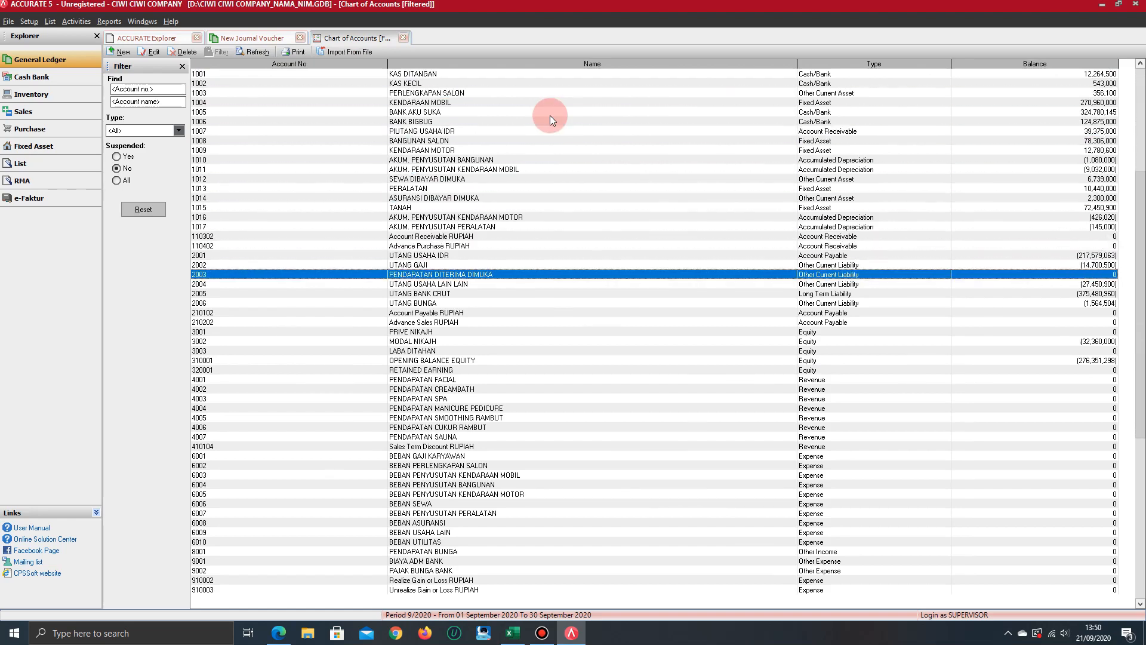
key(Down)
key(Down)
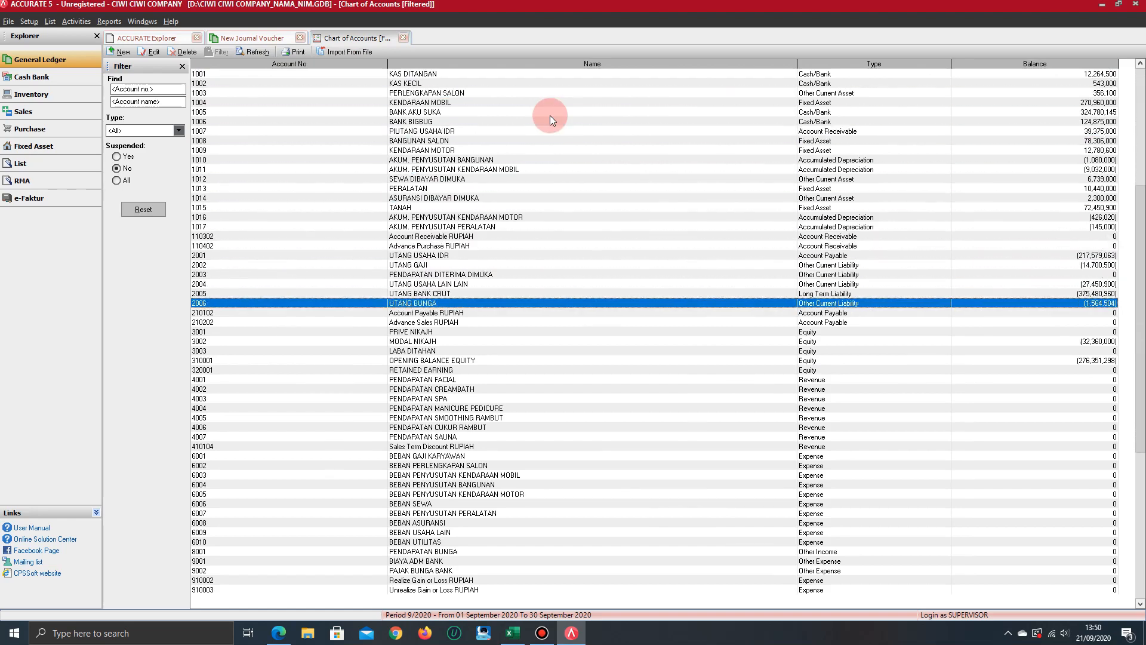
key(Down)
key(Down)
key(Down)
key(Down)
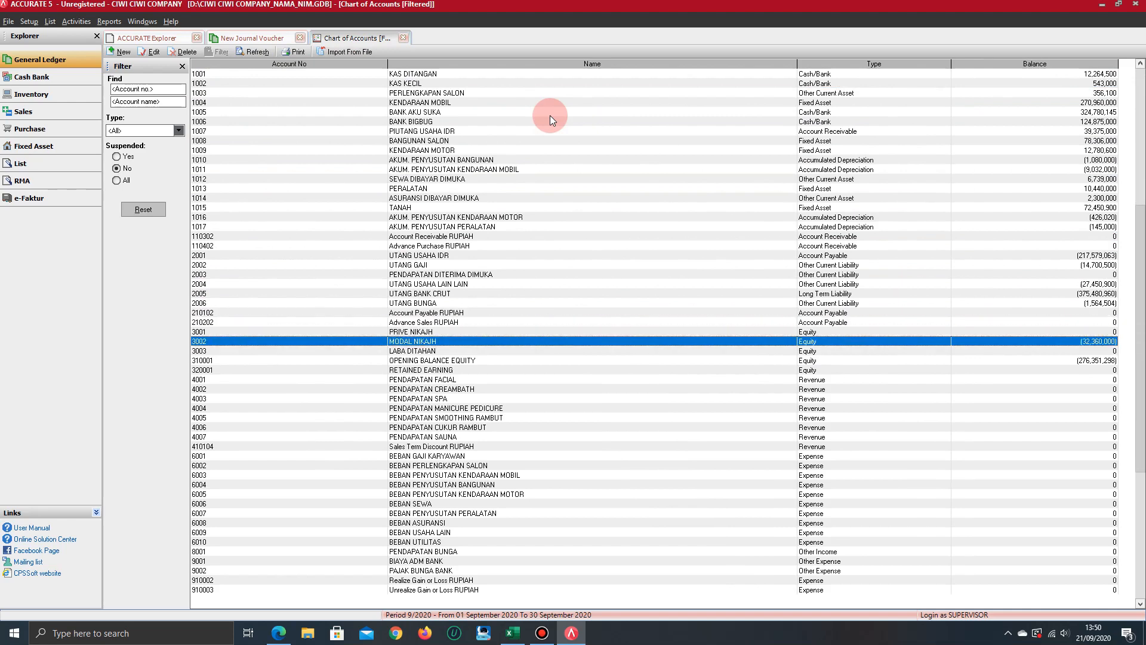
Date the new journal voucher 31/12/2016 and describe it as SALDO AWAL RE
key(Down)
key(Down)
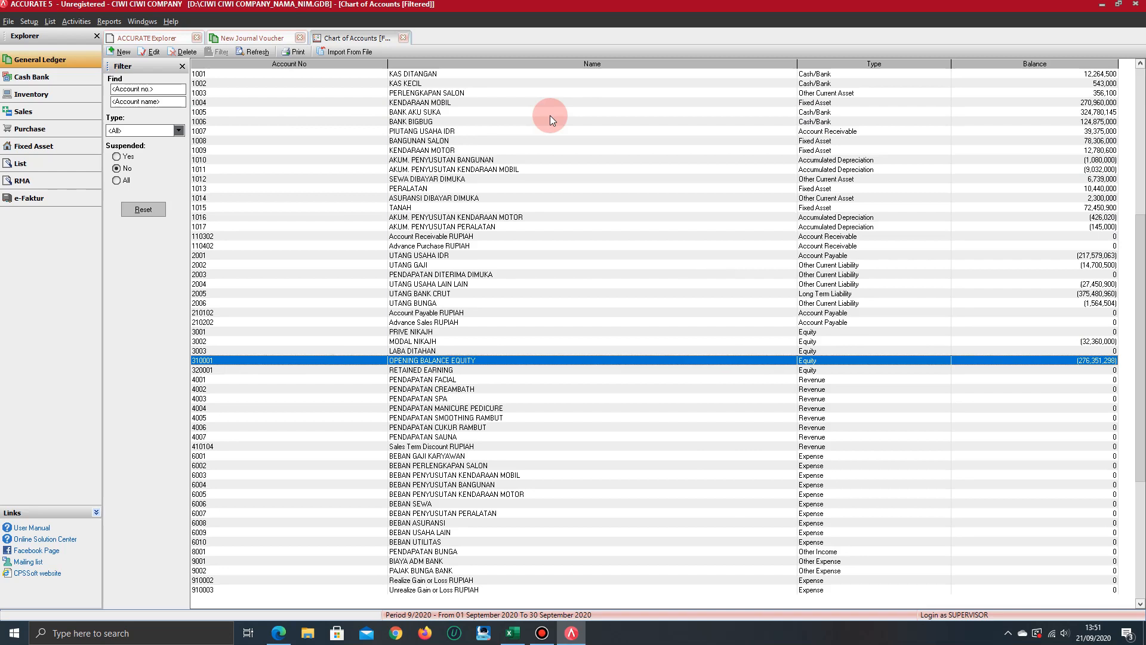
click(271, 37)
text(31/12/201)
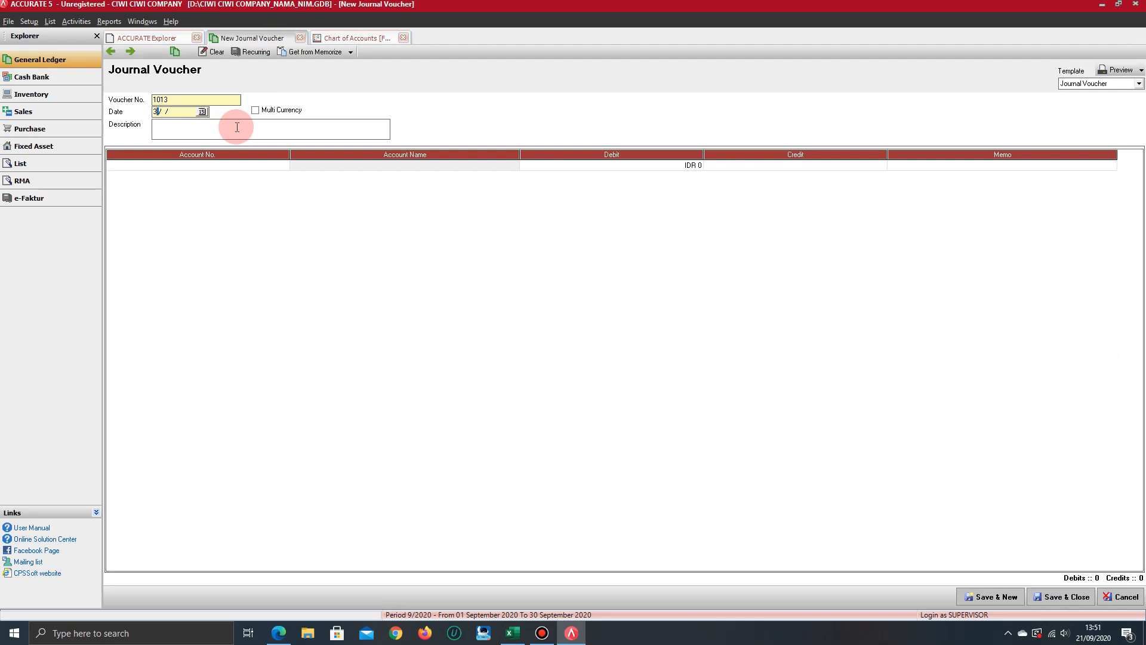
text(6)
click(237, 128)
text(SALDO AWAL RE)
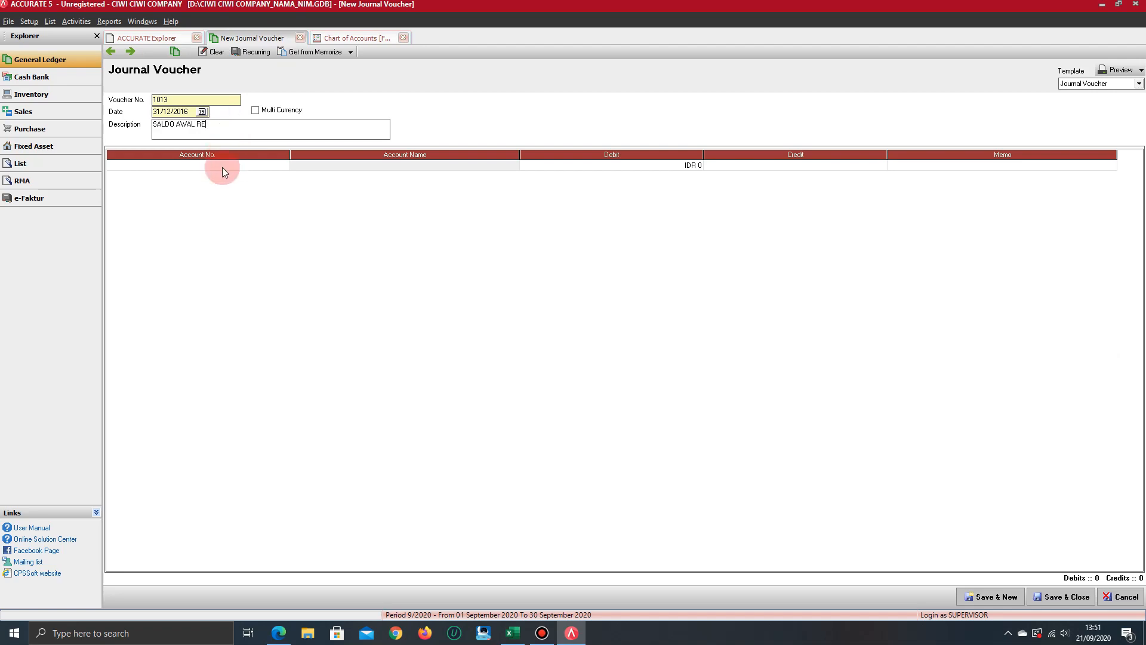
Enter OPENING BALANCE EQUITY as the account of the first voucher line, consulting the Chart of Accounts
key(alt+Tab)
key(alt+Tab)
click(373, 39)
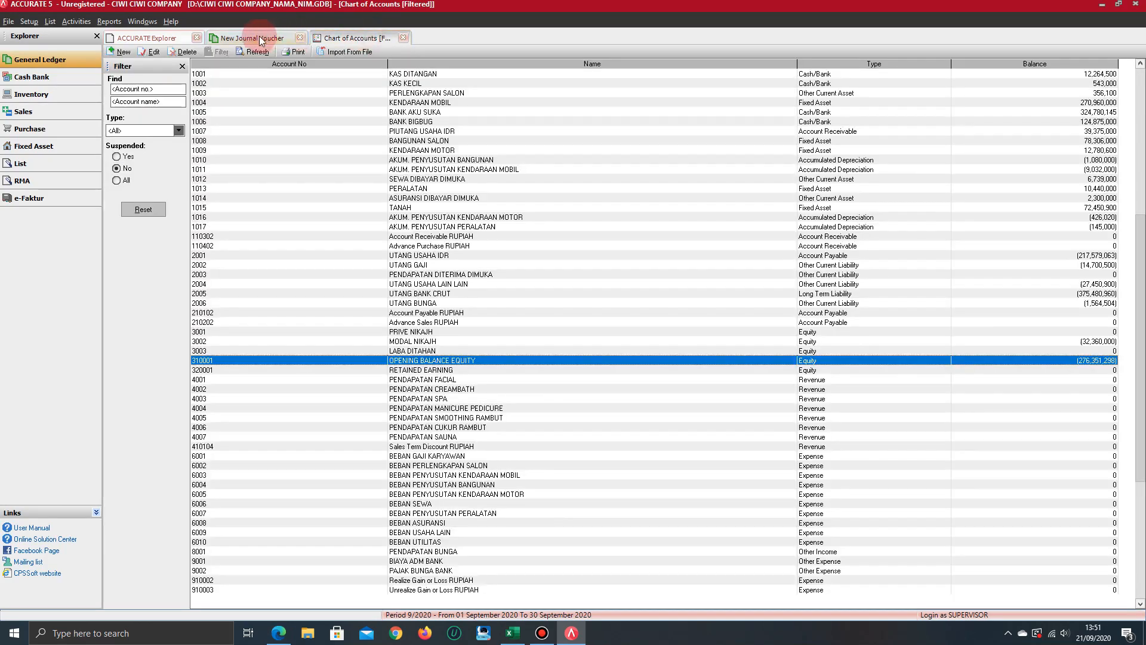
click(258, 37)
text(OPE)
key(Return)
key(Return)
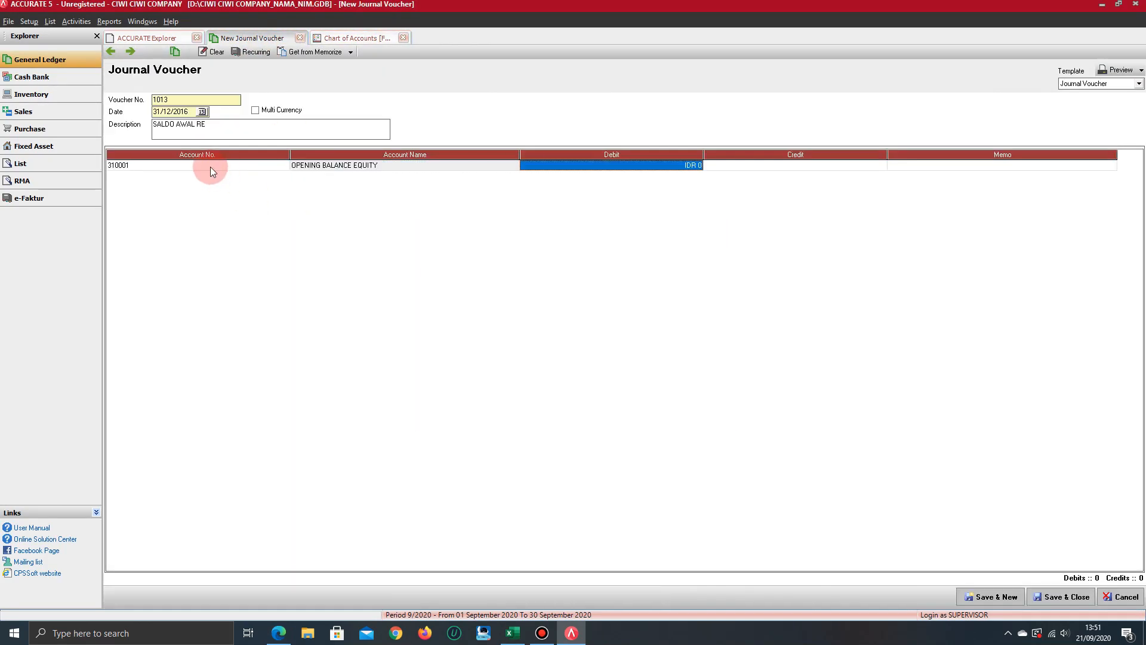
Debit the OPENING BALANCE EQUITY line with 276,351,298, taken from its balance in the Chart of Accounts
click(355, 39)
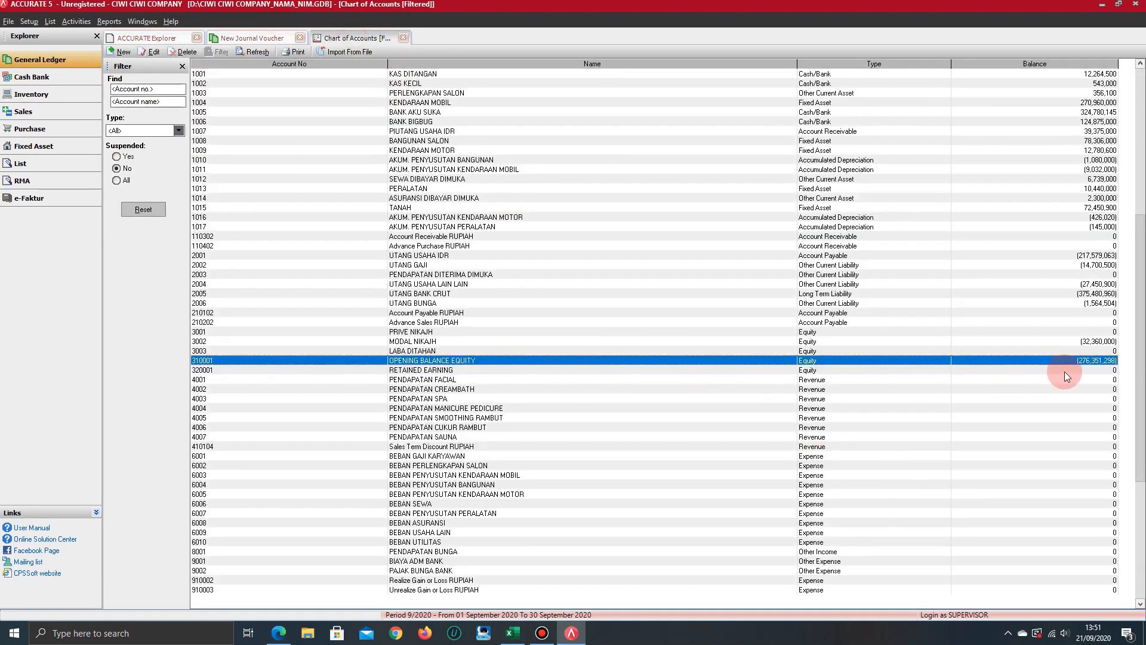
click(239, 36)
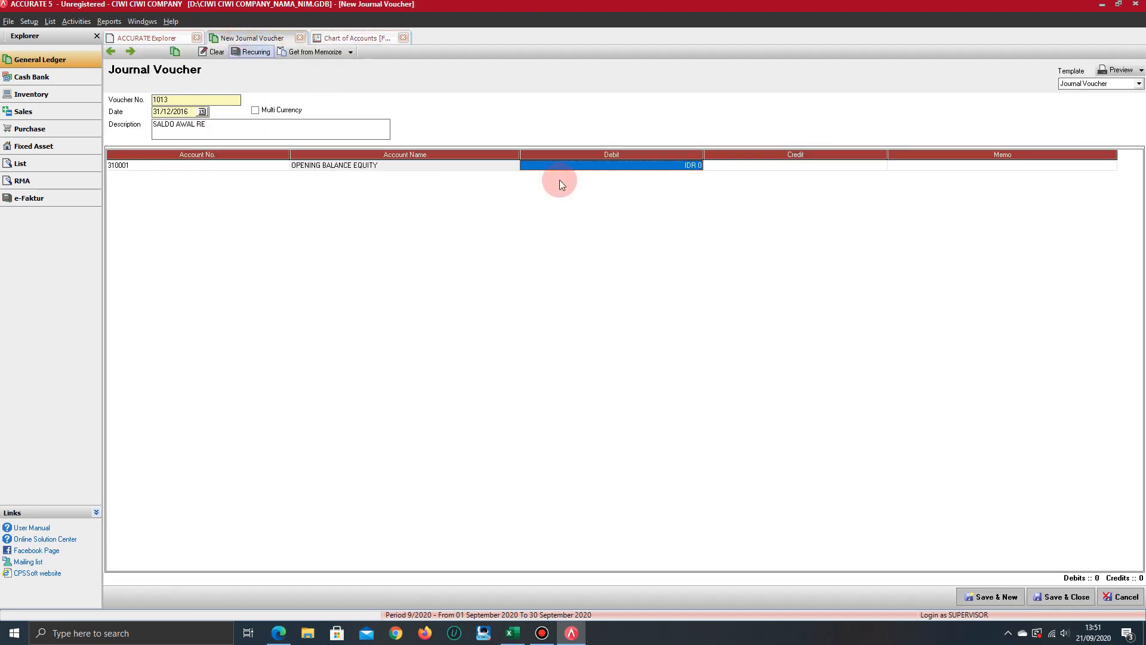
text(276,351,)
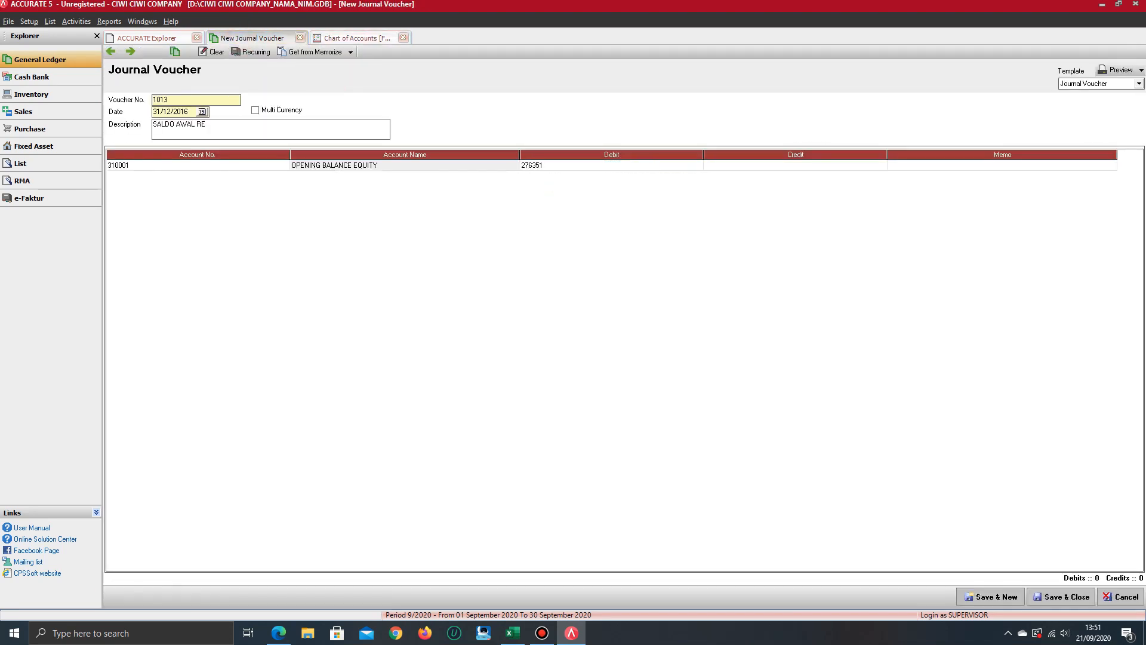
text(298)
key(Return)
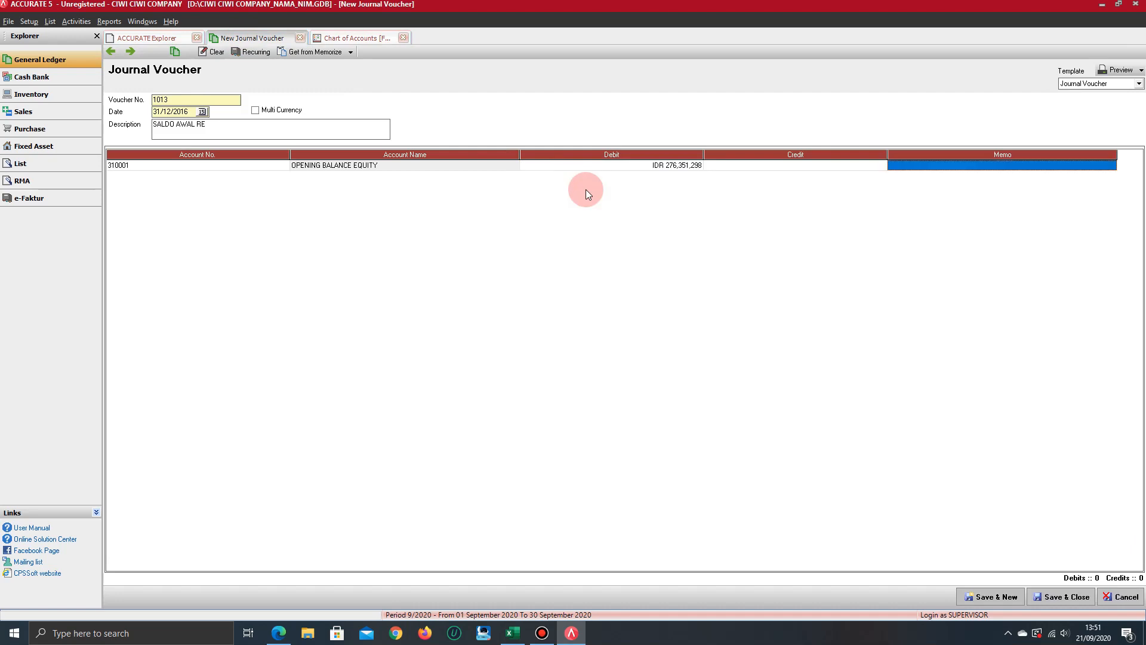
key(Return)
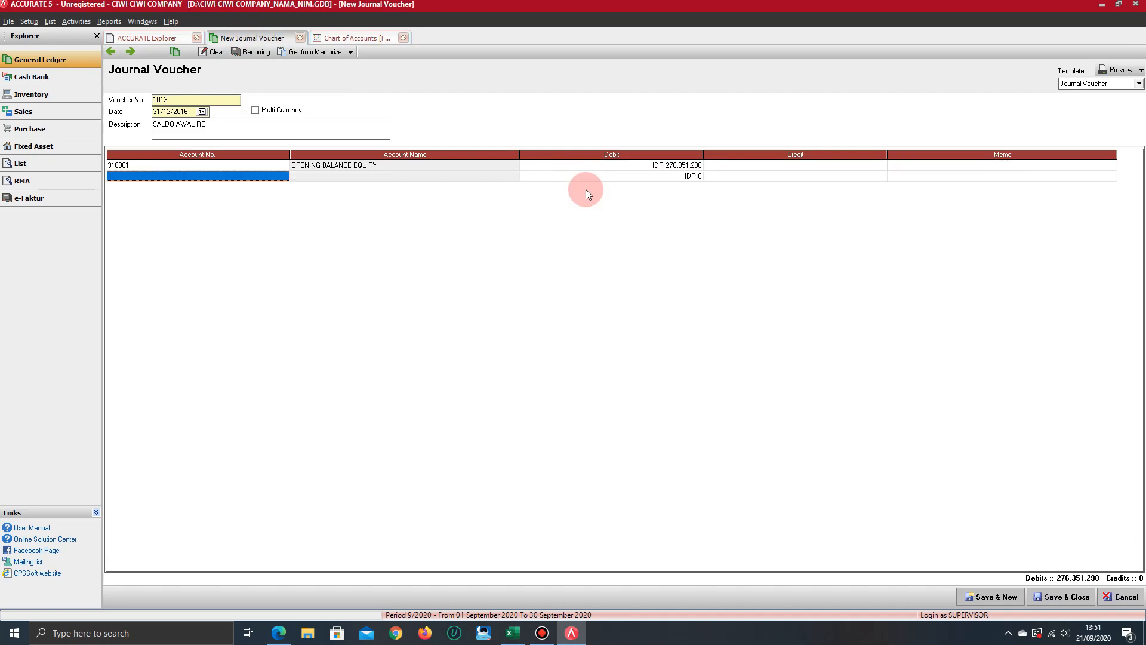
Add a voucher line for account 3003 LABA DITAHAN with the balancing credit of 276,351,298
text(3003)
key(Return)
key(Return)
key(Return)
key(Return)
key(Return)
key(Up)
Compare the voucher with the equity balances in the Chart of Accounts, and save and close it
click(331, 38)
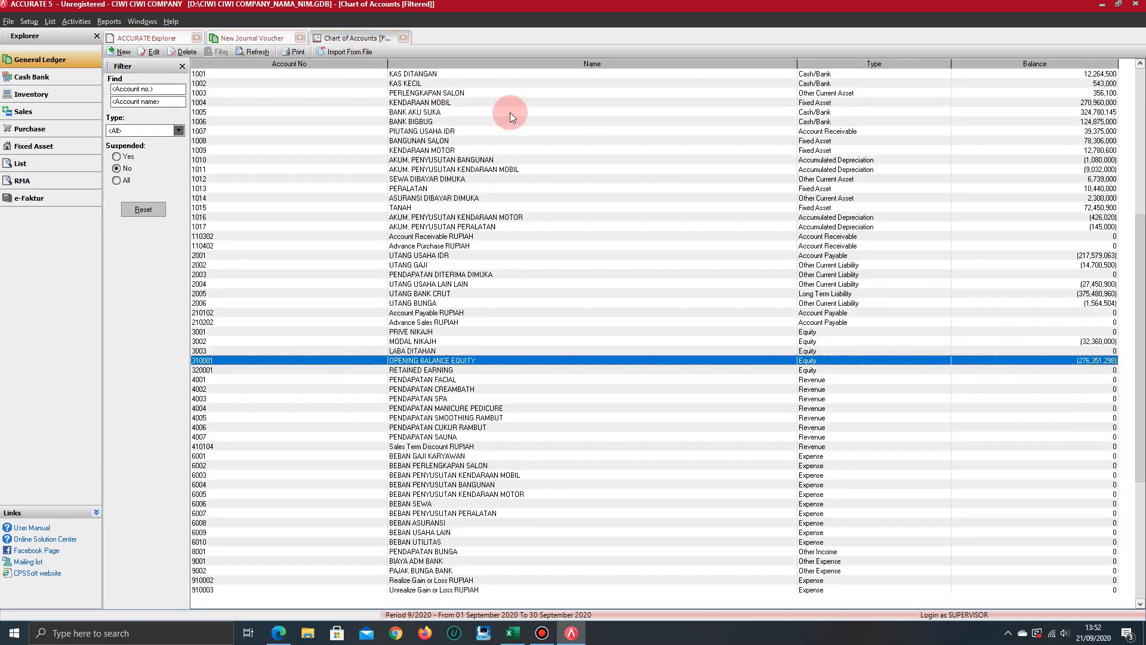
click(252, 39)
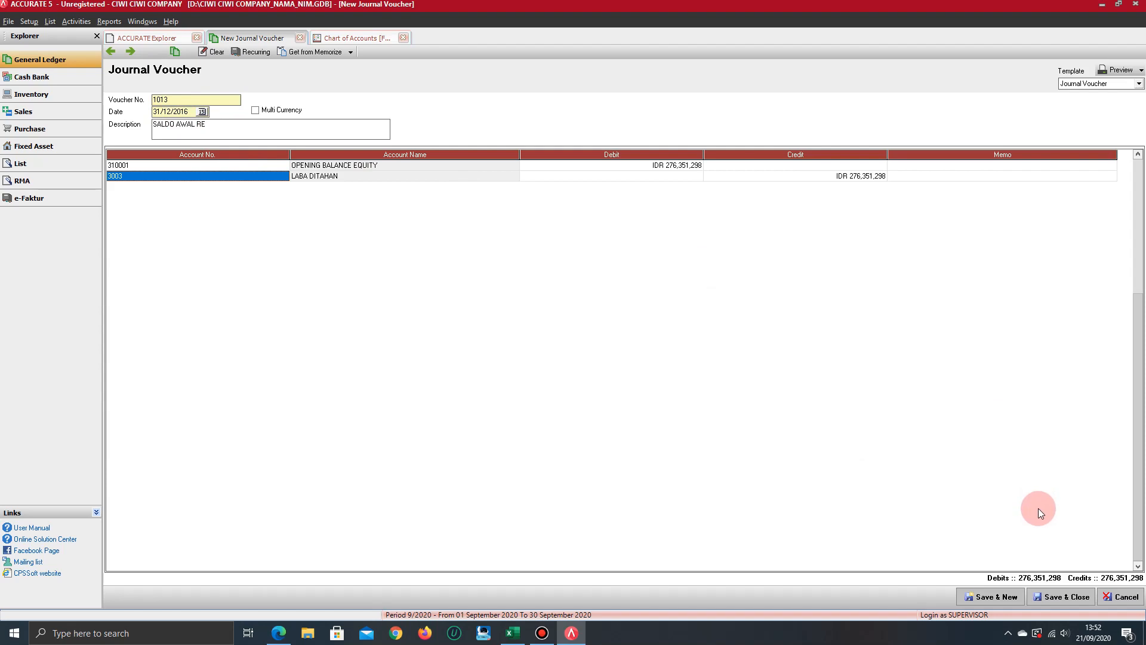
click(1049, 599)
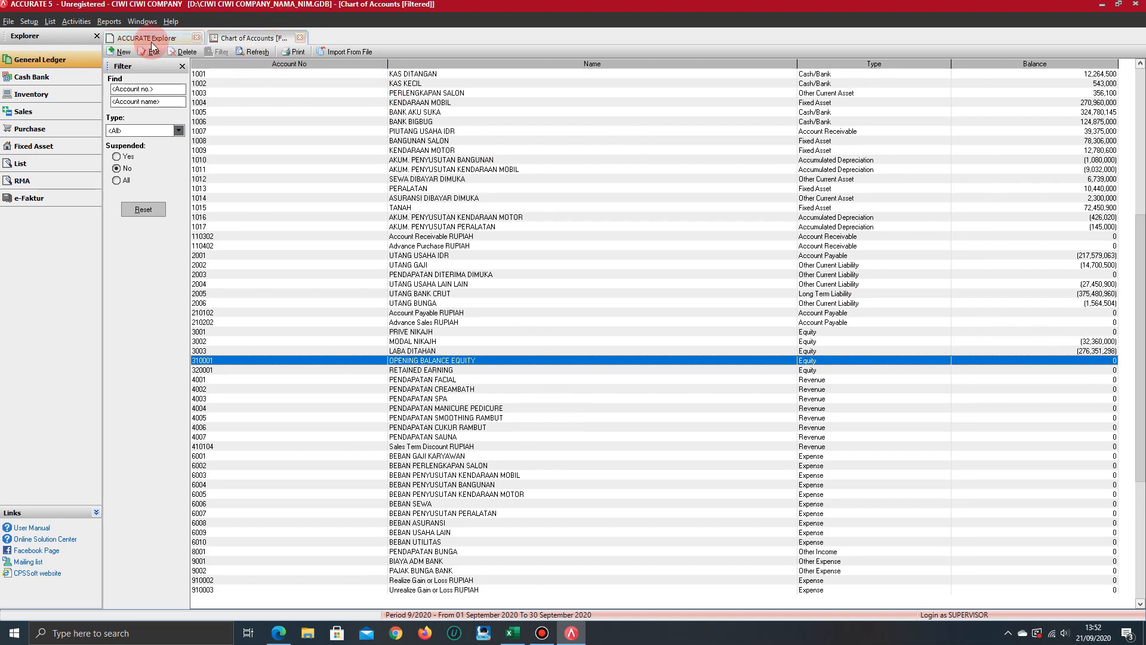
Review the updated account balances in the Chart of Accounts, going up to KAS DITANGAN
click(171, 39)
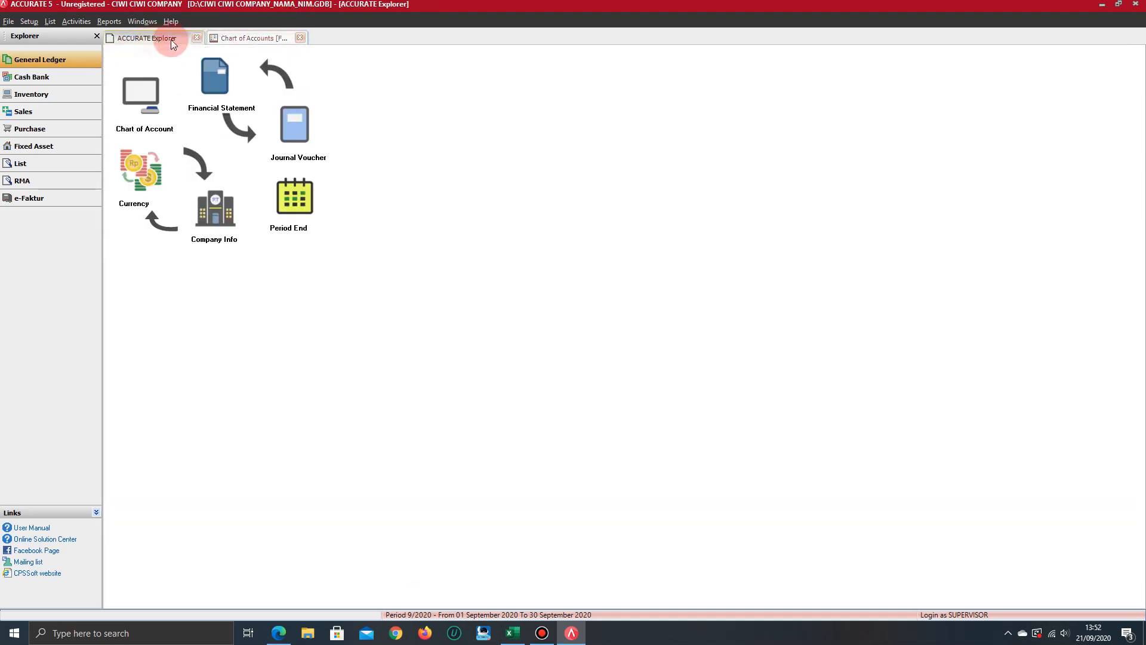
click(249, 41)
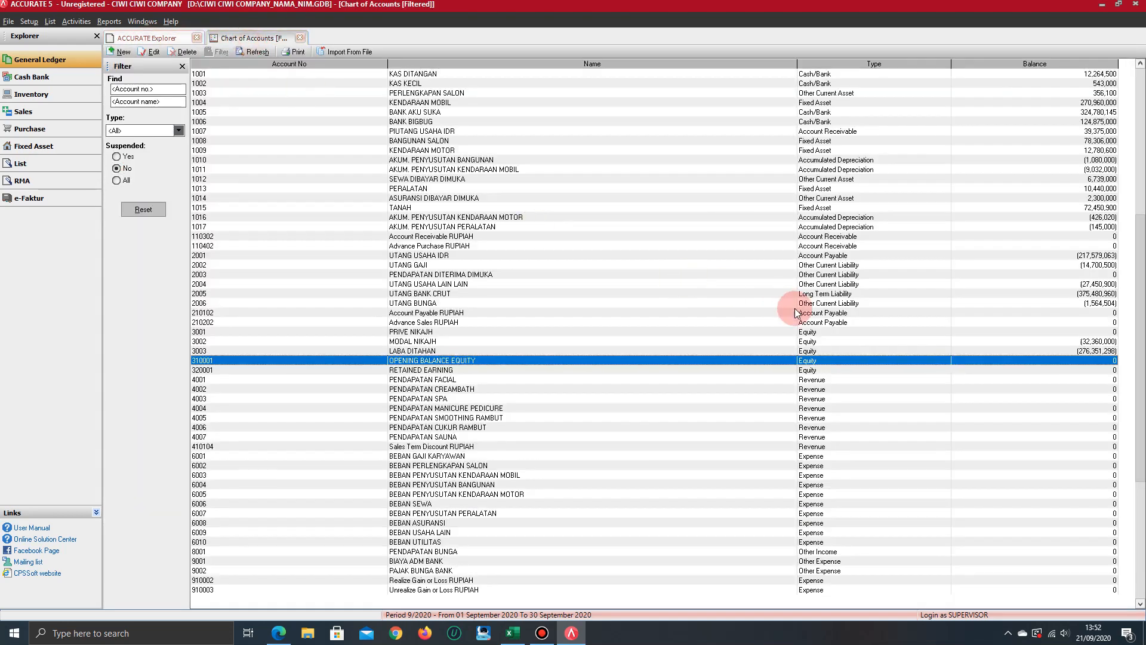
key(Up)
key(Up)
key(Up)
key(Up)
key(Up)
key(Up)
key(Up)
key(Up)
key(Up)
key(Up)
key(Up)
key(Up)
key(Up)
key(Up)
key(Up)
key(Up)
key(Up)
key(Up)
key(Up)
key(Up)
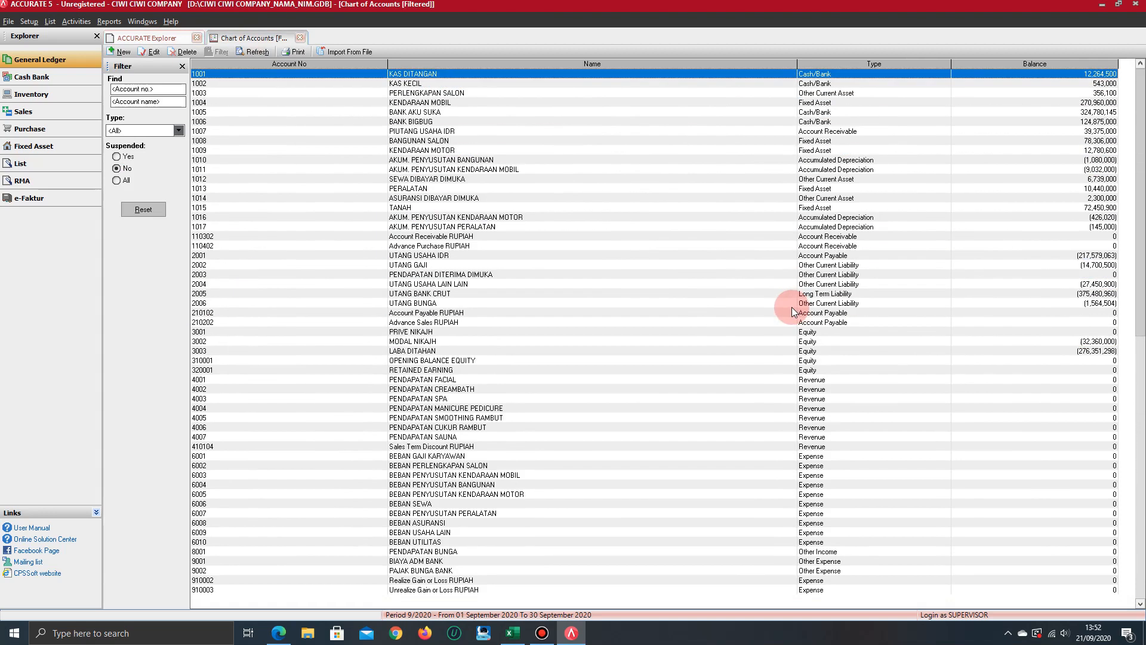